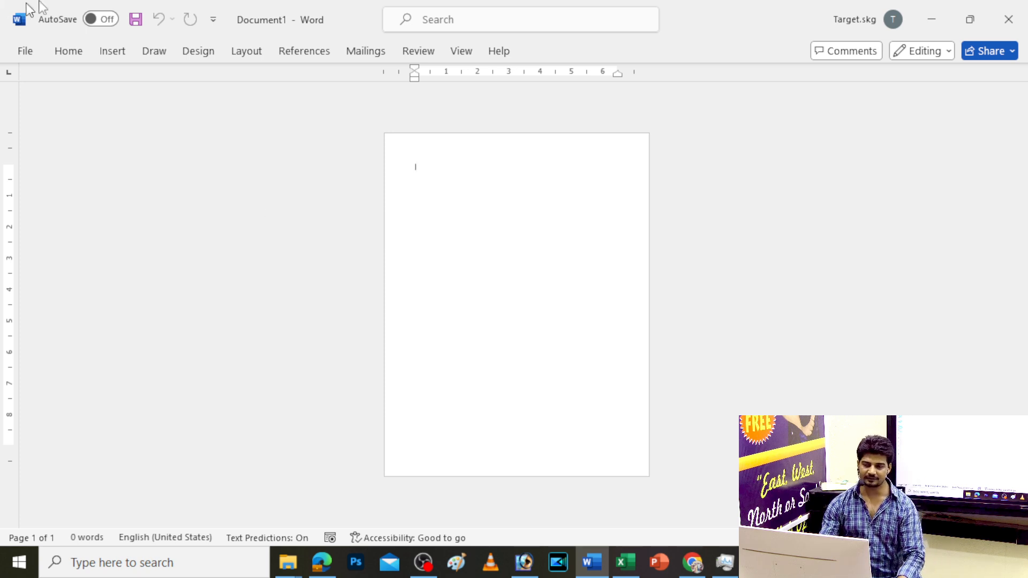
Draw a straight horizontal line across the blank page
{"action": "scroll", "coordinate": [498, 245], "scroll_direction": "up", "scroll_amount": 2}
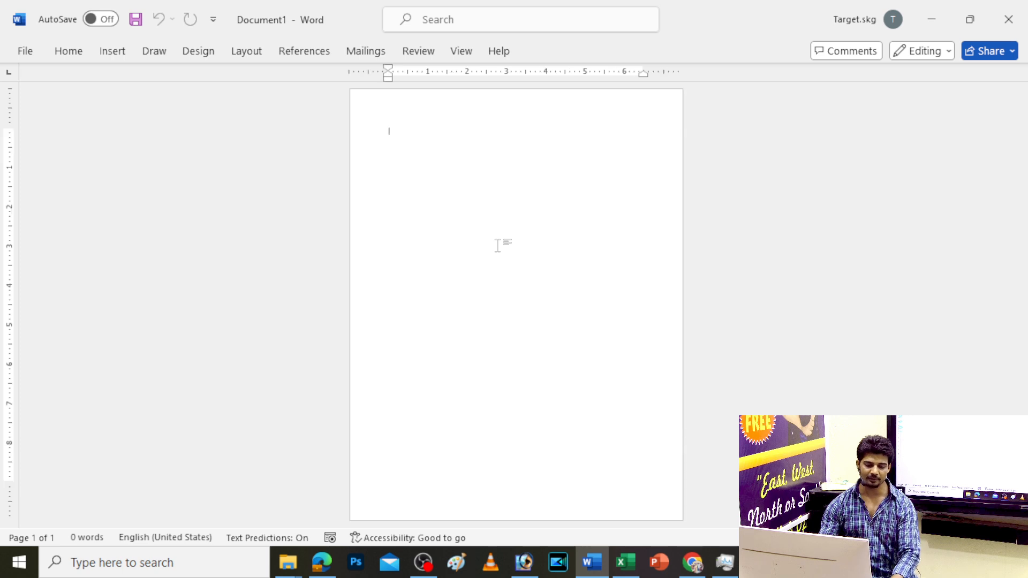
{"action": "left_click", "coordinate": [111, 51]}
{"action": "left_click", "coordinate": [235, 74]}
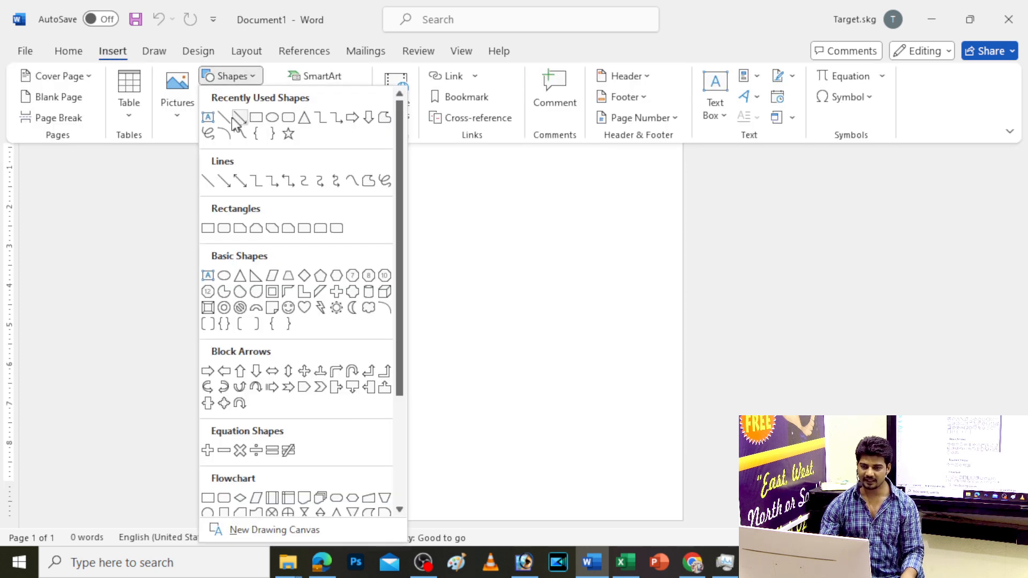
{"action": "left_click", "coordinate": [224, 111]}
{"action": "left_click_drag", "start_coordinate": [383, 298], "coordinate": [885, 312]}
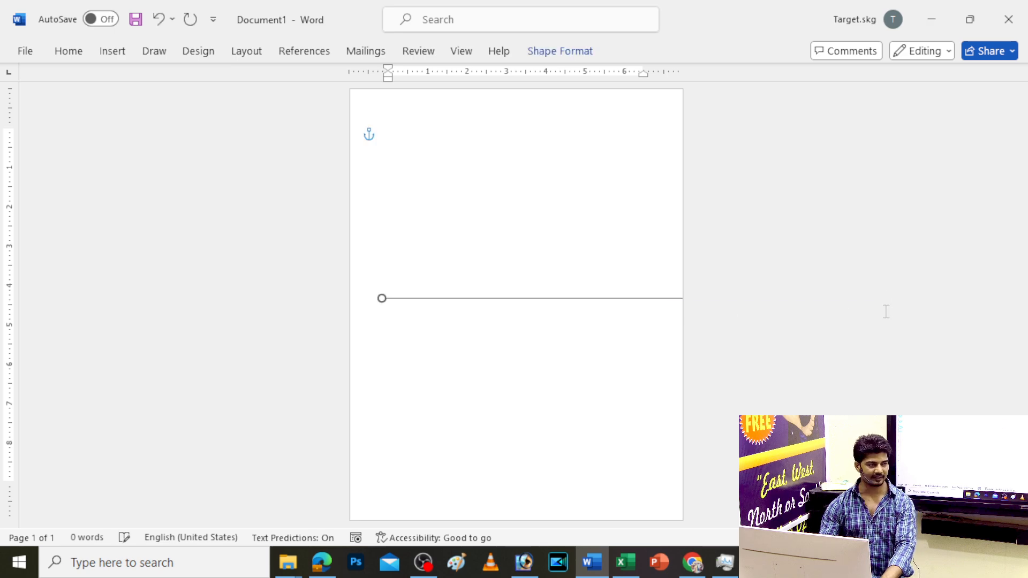
Centre the line on the page both horizontally and vertically
{"action": "left_click", "coordinate": [554, 53]}
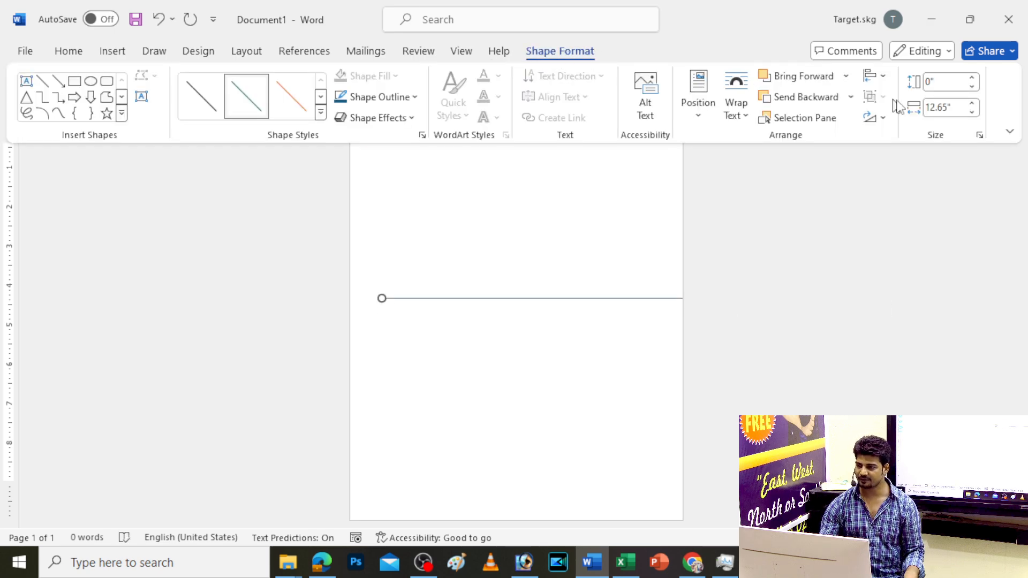
{"action": "left_click", "coordinate": [874, 75]}
{"action": "left_click", "coordinate": [902, 120]}
{"action": "left_click", "coordinate": [875, 76]}
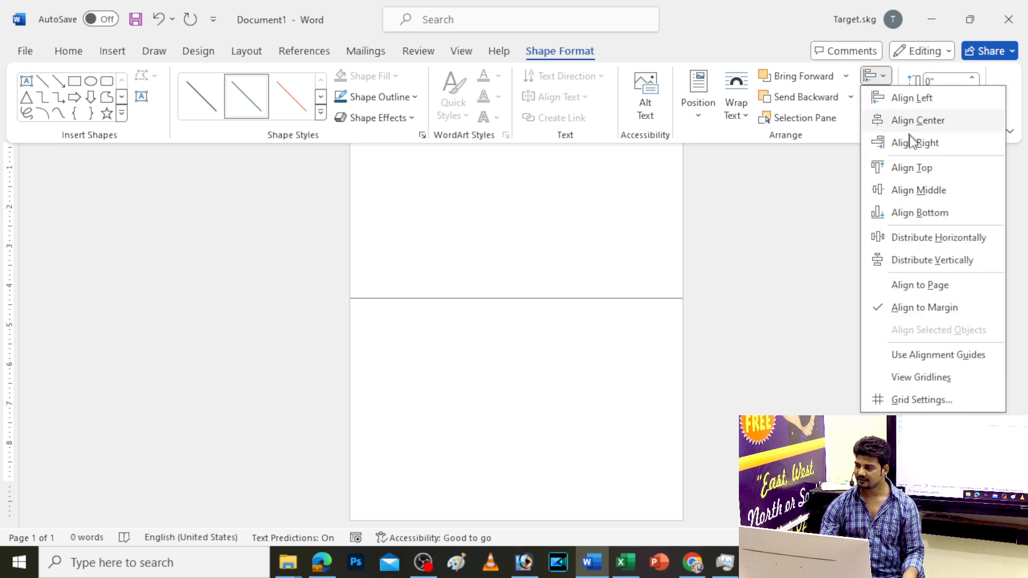
{"action": "left_click", "coordinate": [917, 190]}
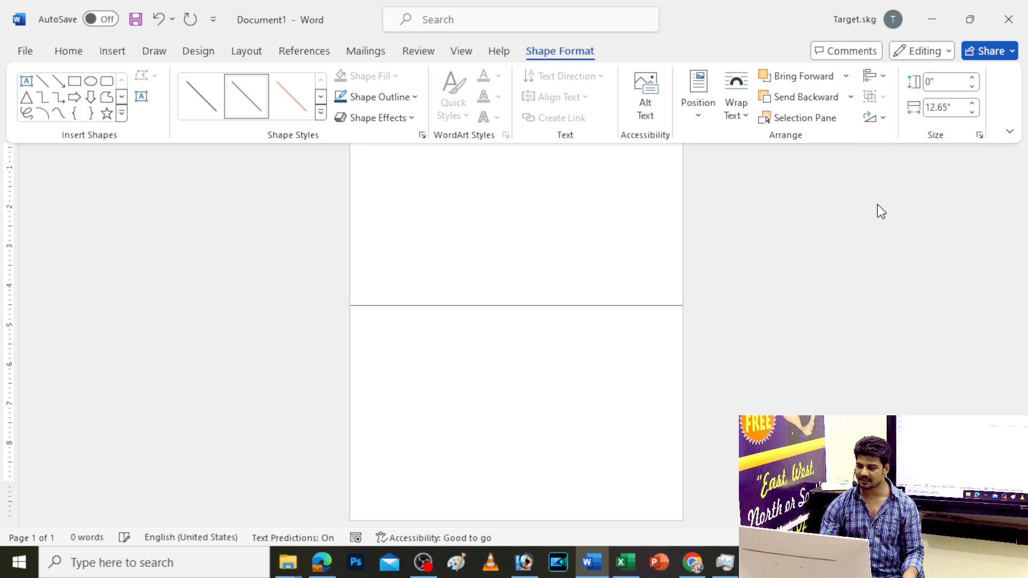
{"action": "left_click", "coordinate": [607, 206]}
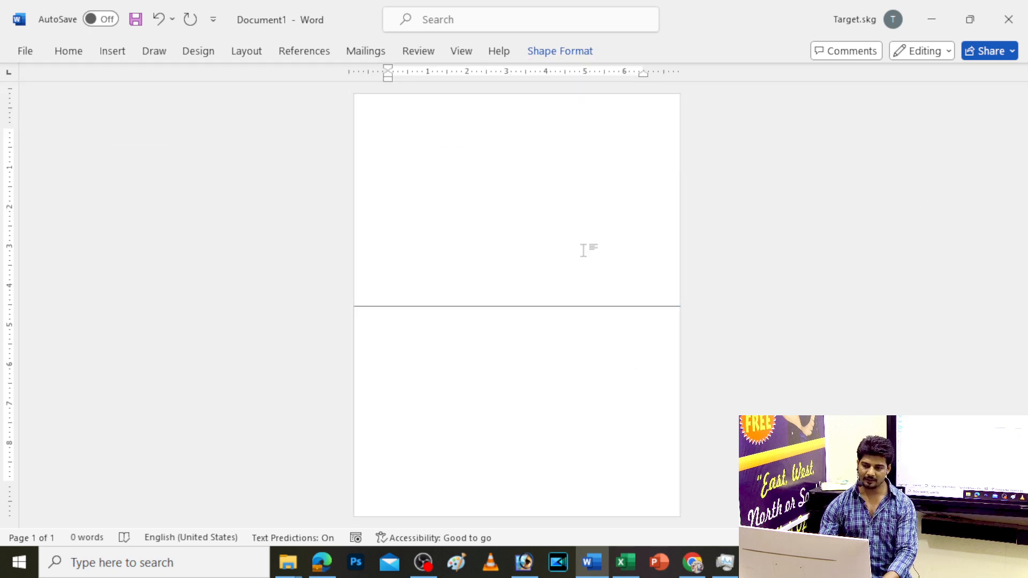
{"action": "scroll", "coordinate": [583, 251], "scroll_direction": "down", "scroll_amount": 2}
{"action": "scroll", "coordinate": [583, 251], "scroll_direction": "up", "scroll_amount": 2}
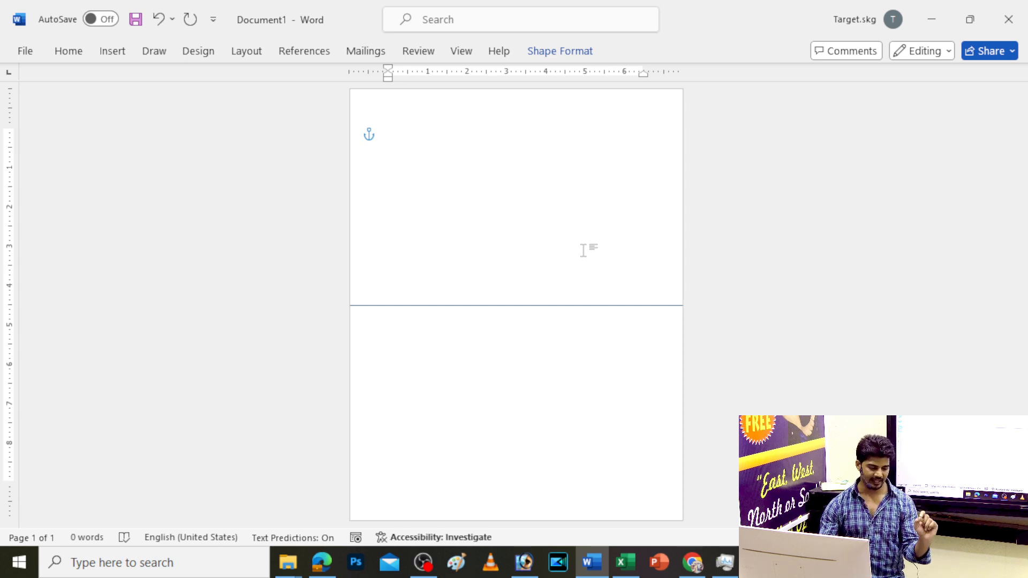
{"action": "left_click", "coordinate": [511, 303]}
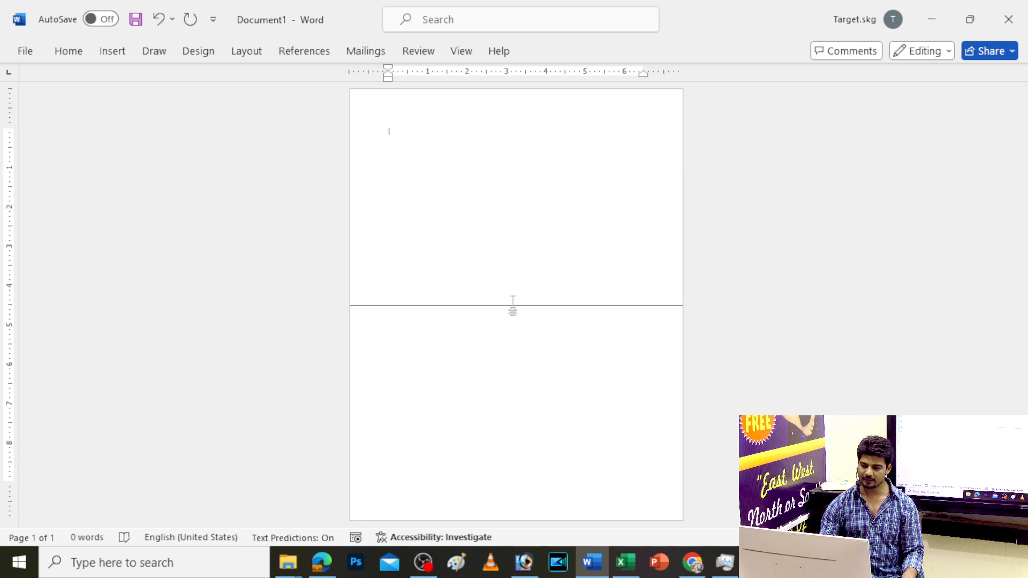
{"action": "left_click", "coordinate": [514, 306]}
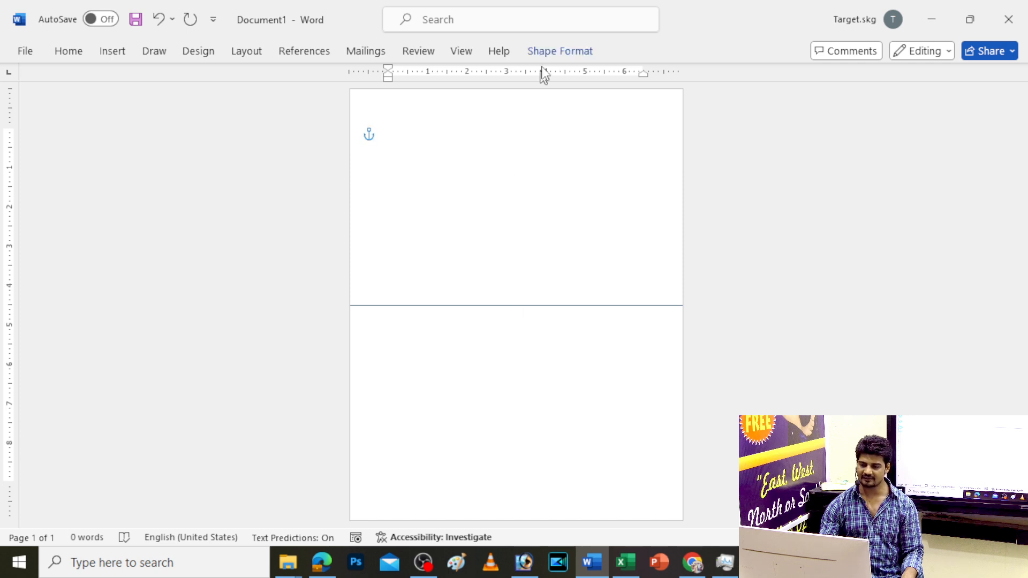
Give the line a black outline with a 2¼ pt weight
{"action": "left_click", "coordinate": [589, 51]}
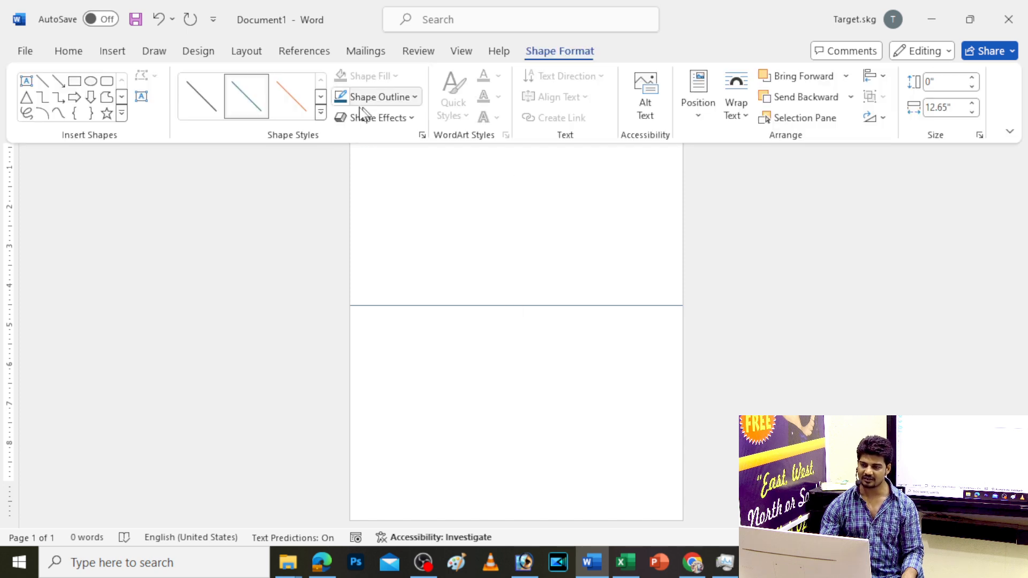
{"action": "left_click", "coordinate": [391, 98]}
{"action": "left_click", "coordinate": [358, 172]}
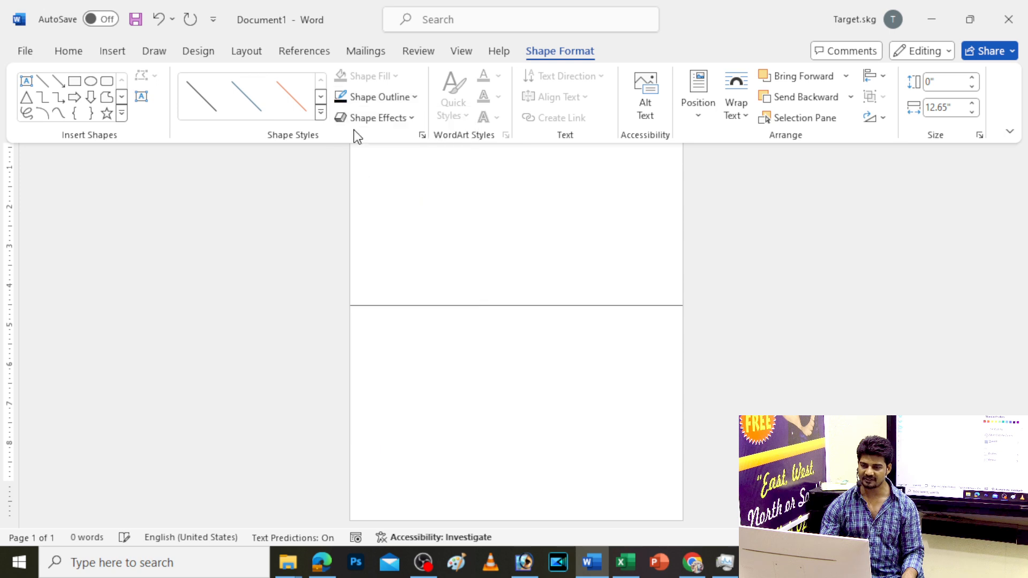
{"action": "left_click", "coordinate": [355, 96]}
{"action": "mouse_move", "coordinate": [402, 358]}
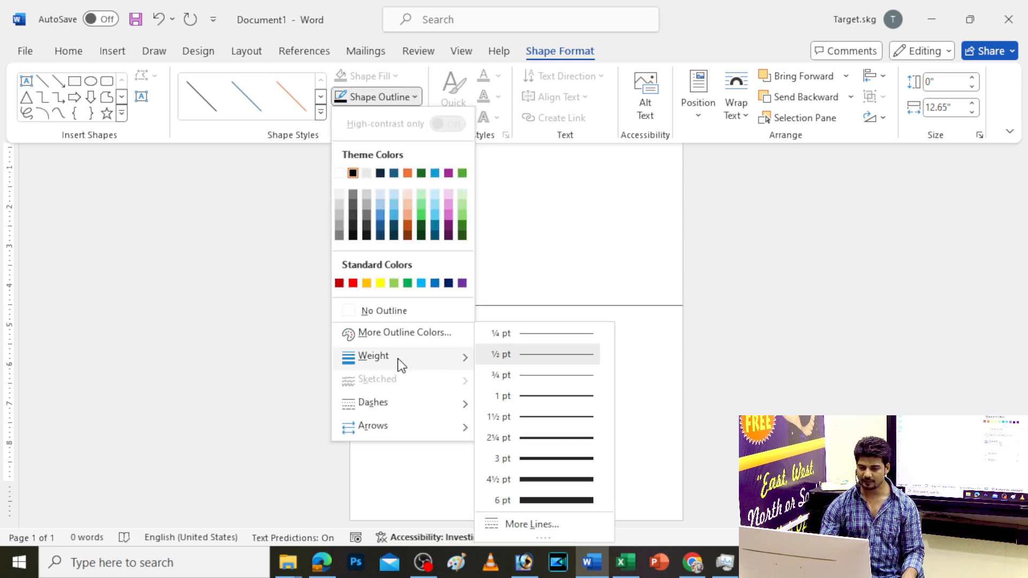
{"action": "left_click", "coordinate": [557, 438]}
{"action": "left_click", "coordinate": [385, 97]}
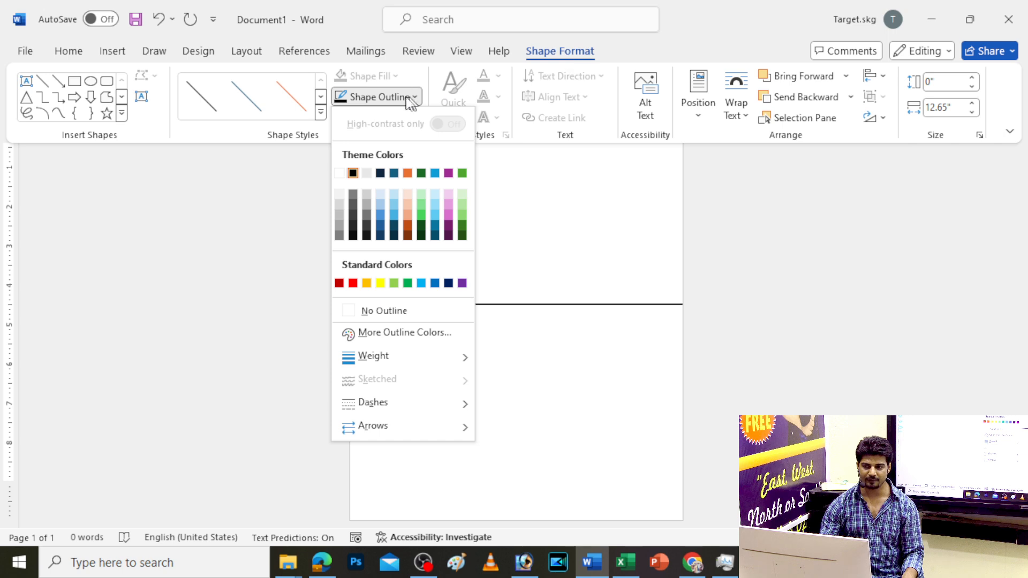
{"action": "left_click", "coordinate": [625, 225]}
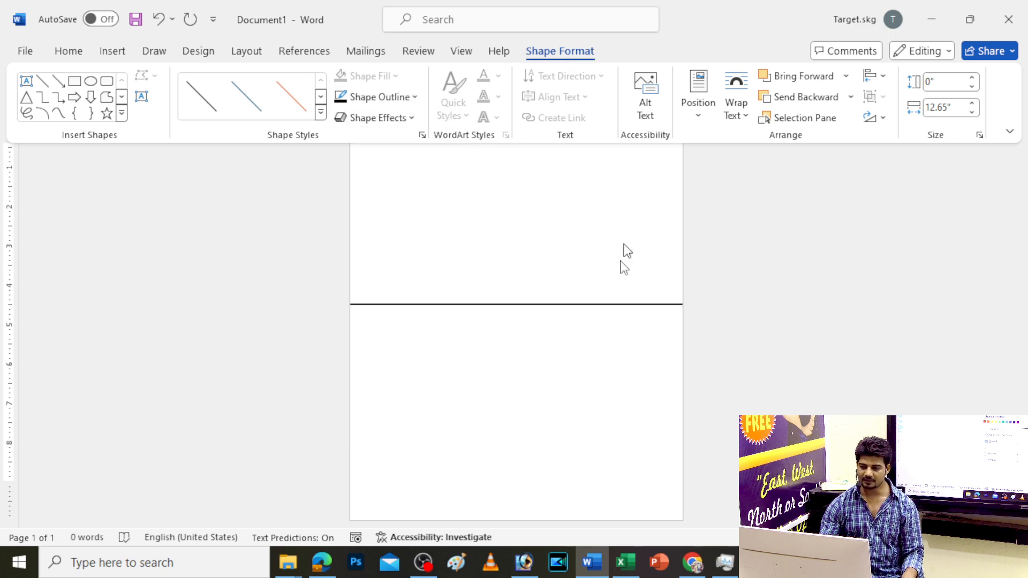
{"action": "left_click", "coordinate": [558, 323]}
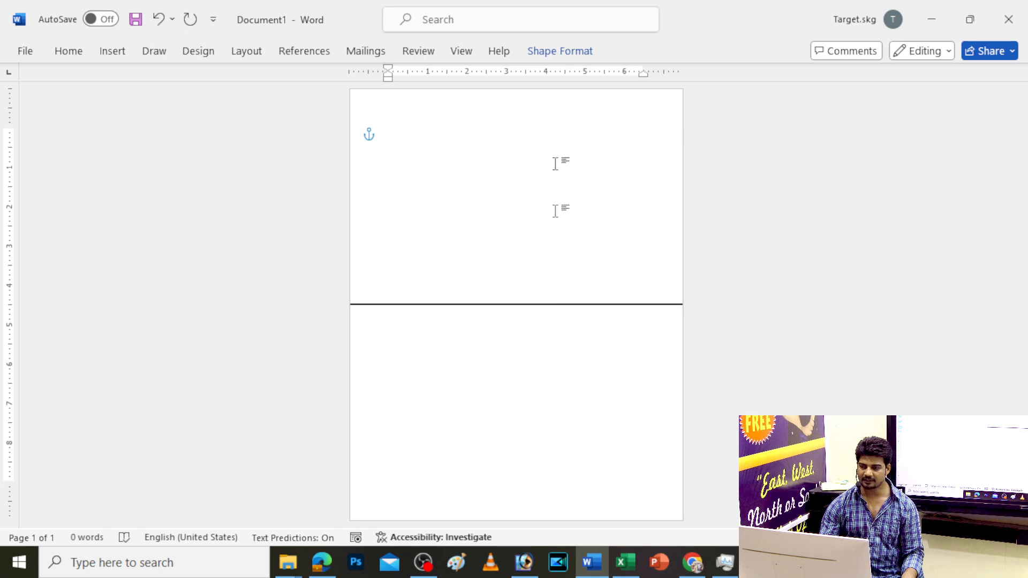
Change the line's dash style to round dots
{"action": "left_click", "coordinate": [560, 50]}
{"action": "left_click", "coordinate": [399, 98]}
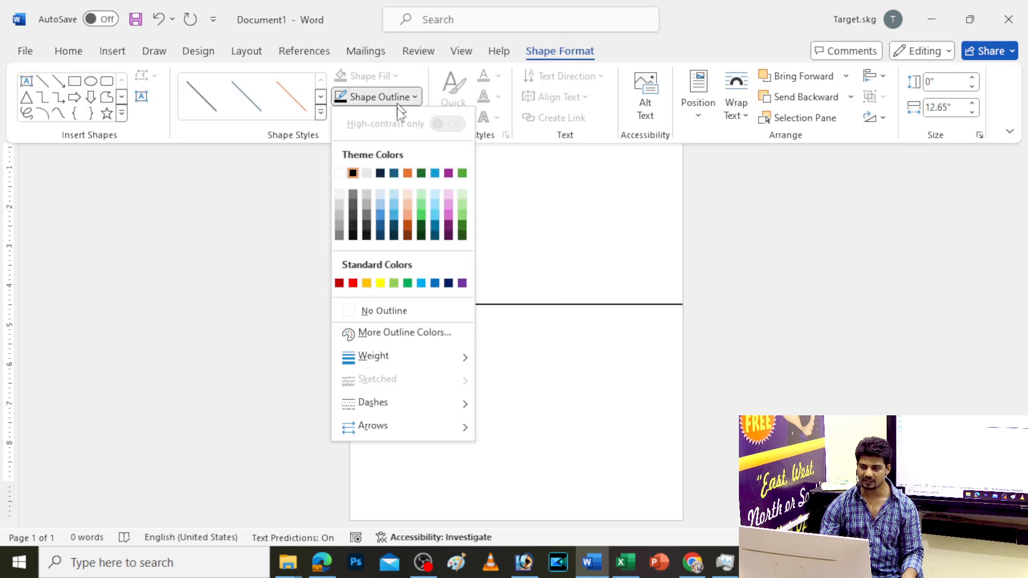
{"action": "mouse_move", "coordinate": [390, 368]}
{"action": "mouse_move", "coordinate": [389, 401]}
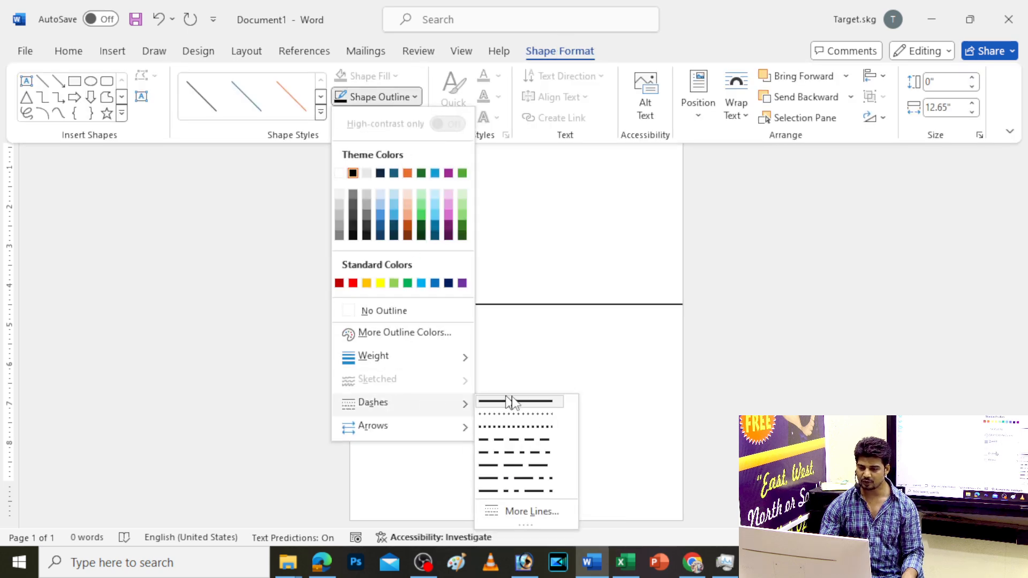
{"action": "left_click", "coordinate": [536, 422]}
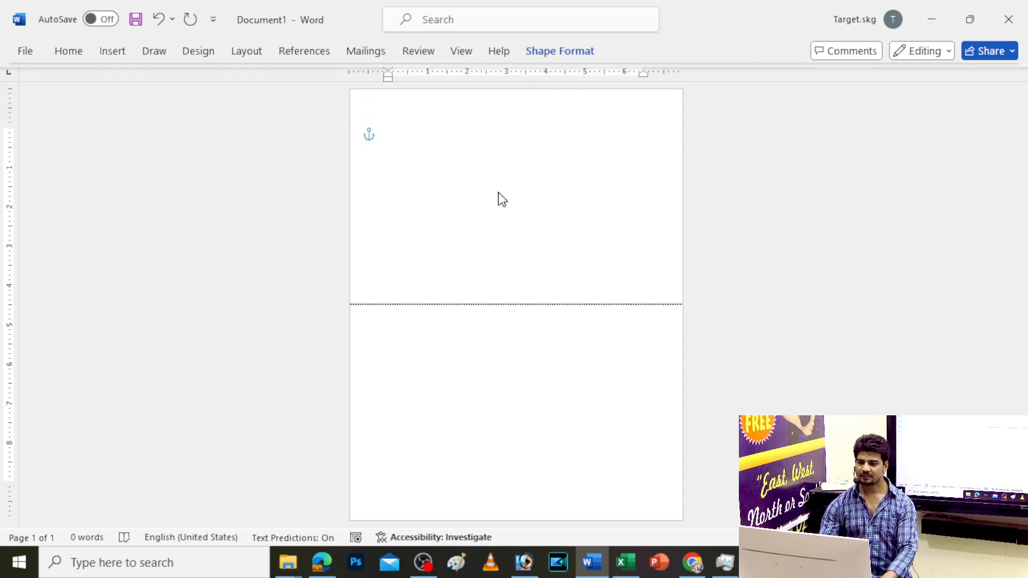
{"action": "scroll", "coordinate": [451, 187], "scroll_direction": "up", "scroll_amount": 5, "text": "ctrl"}
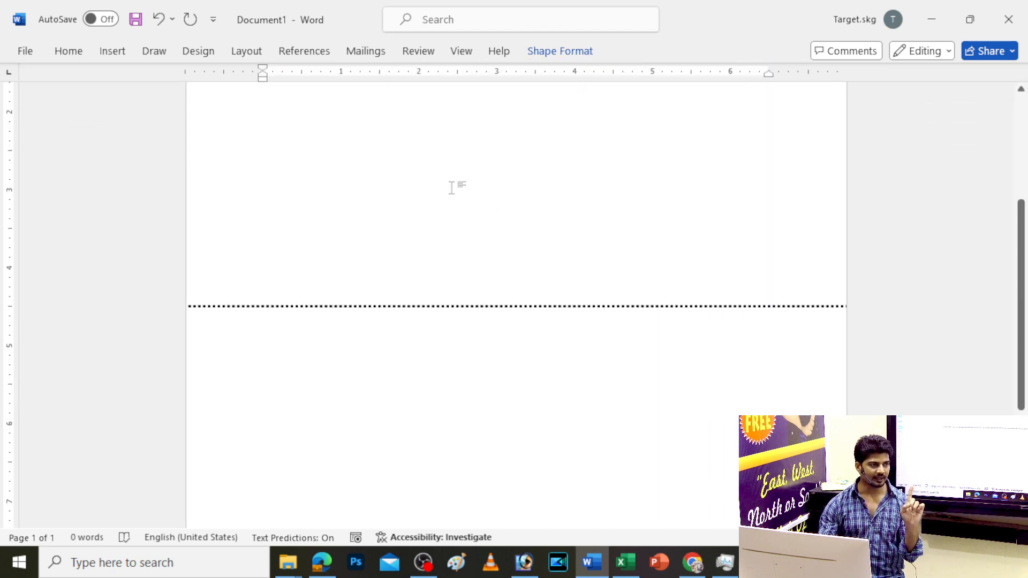
{"action": "scroll", "coordinate": [465, 230], "scroll_direction": "up", "scroll_amount": 4}
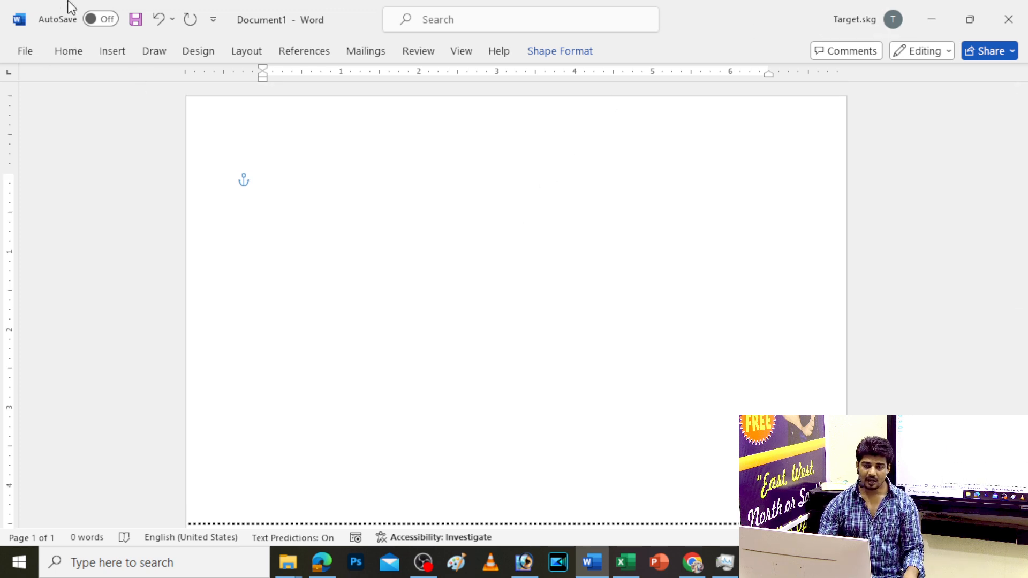
Insert the New TARGET Logo image from New Volume (D:) > SG PNG into the document
{"action": "left_click", "coordinate": [111, 53]}
{"action": "left_click", "coordinate": [177, 93]}
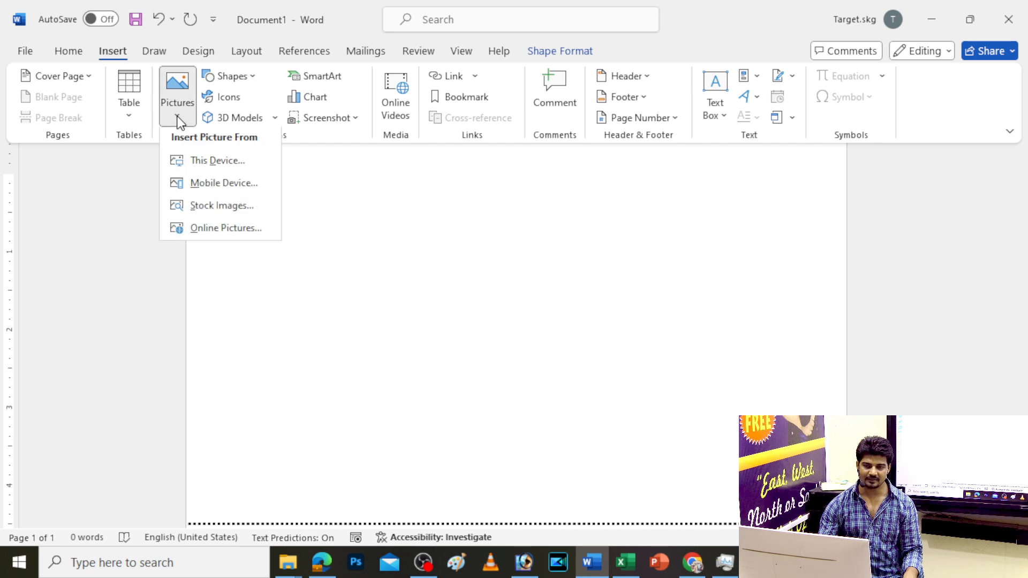
{"action": "left_click", "coordinate": [208, 165]}
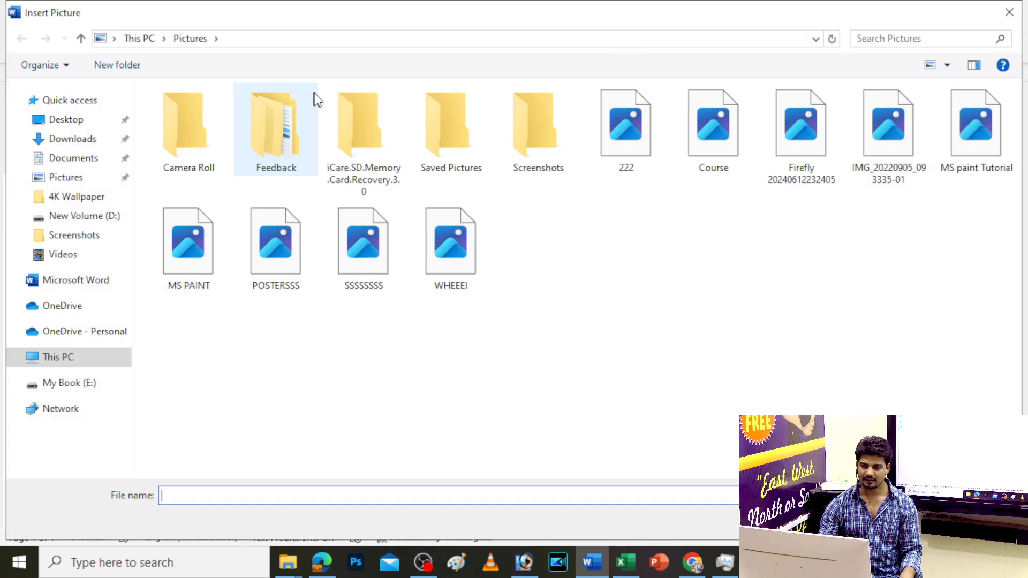
{"action": "left_click", "coordinate": [71, 440]}
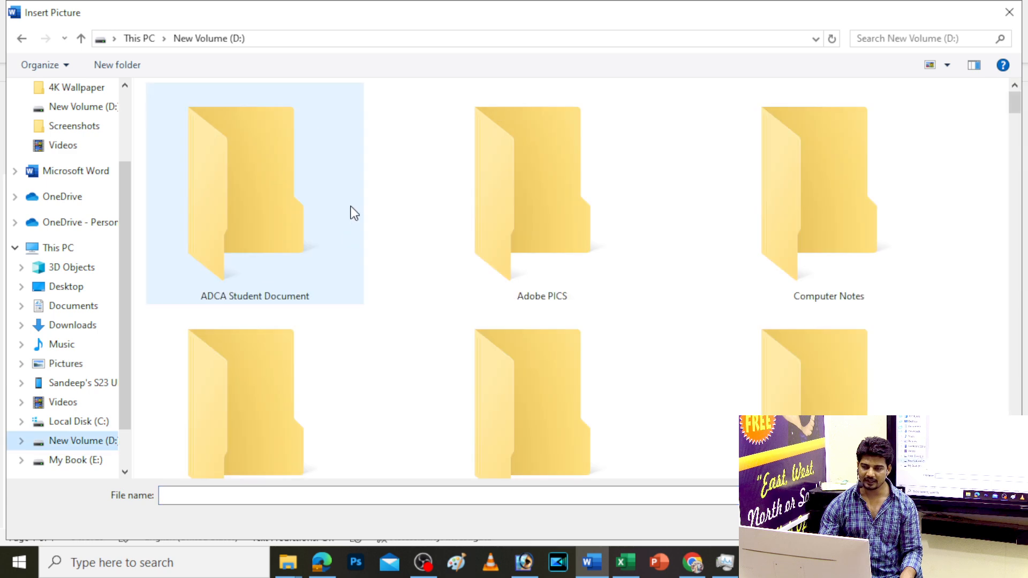
{"action": "scroll", "coordinate": [324, 190], "scroll_direction": "down", "scroll_amount": 5}
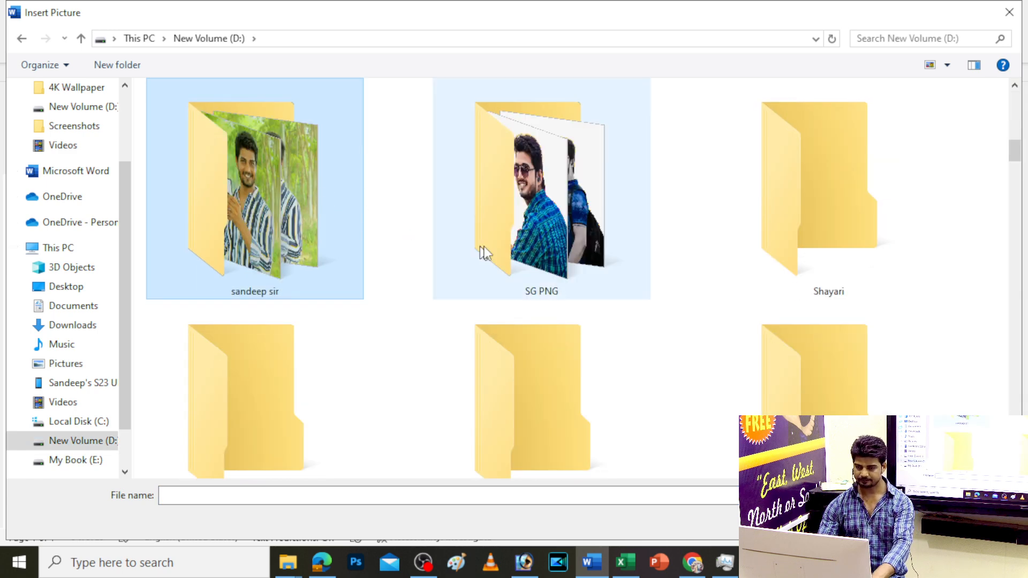
{"action": "double_click", "coordinate": [467, 246]}
{"action": "scroll", "coordinate": [497, 268], "scroll_direction": "down", "scroll_amount": 15}
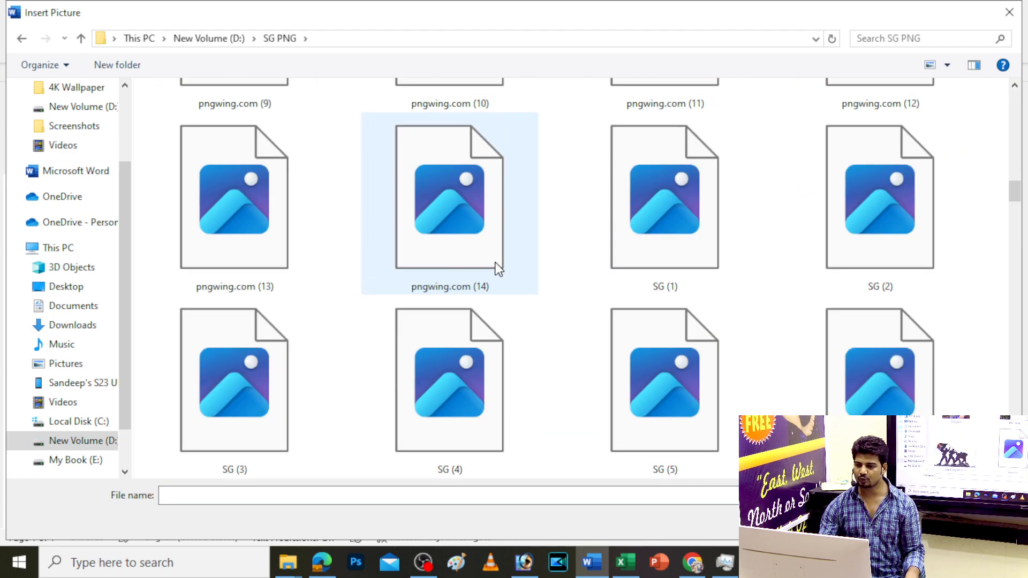
{"action": "left_click", "coordinate": [485, 272]}
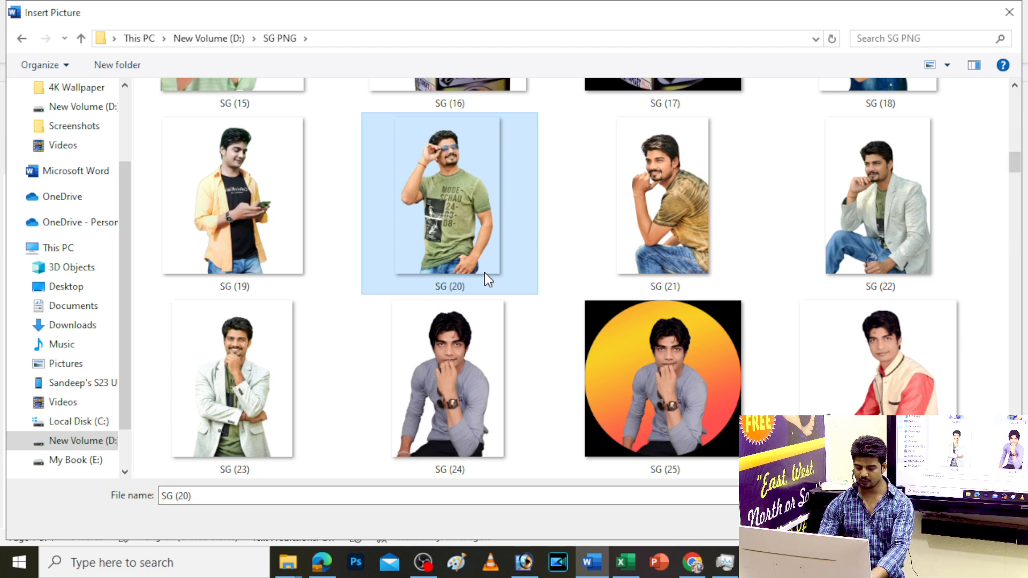
{"action": "key", "text": "n"}
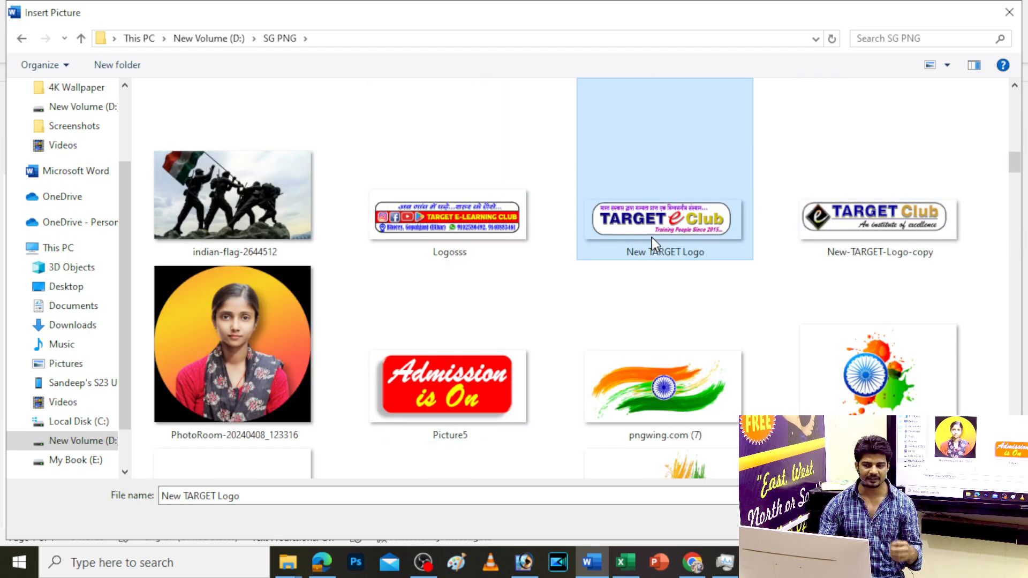
{"action": "double_click", "coordinate": [651, 236]}
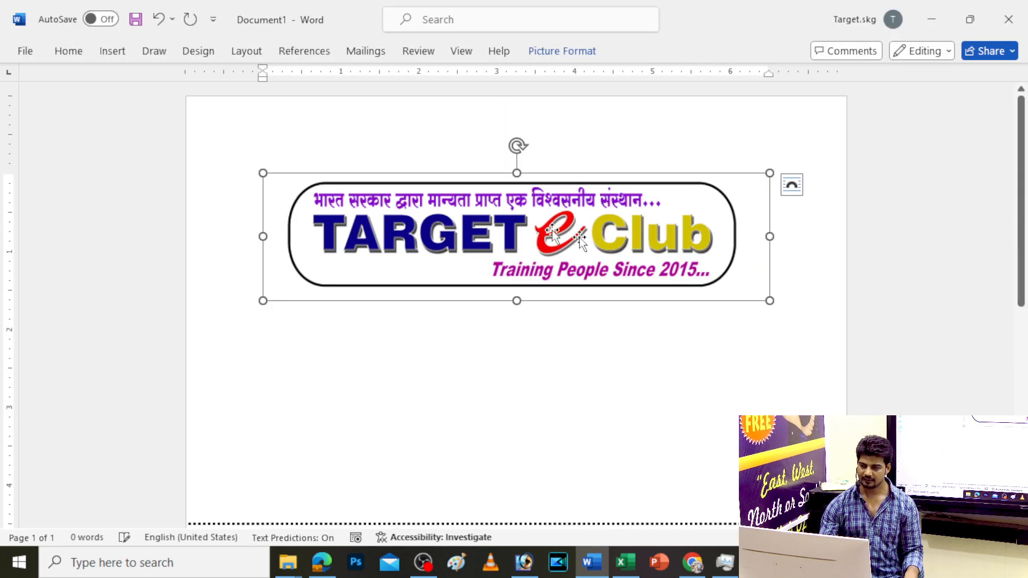
Set the logo's text wrapping to In Front of Text
{"action": "left_click", "coordinate": [795, 187]}
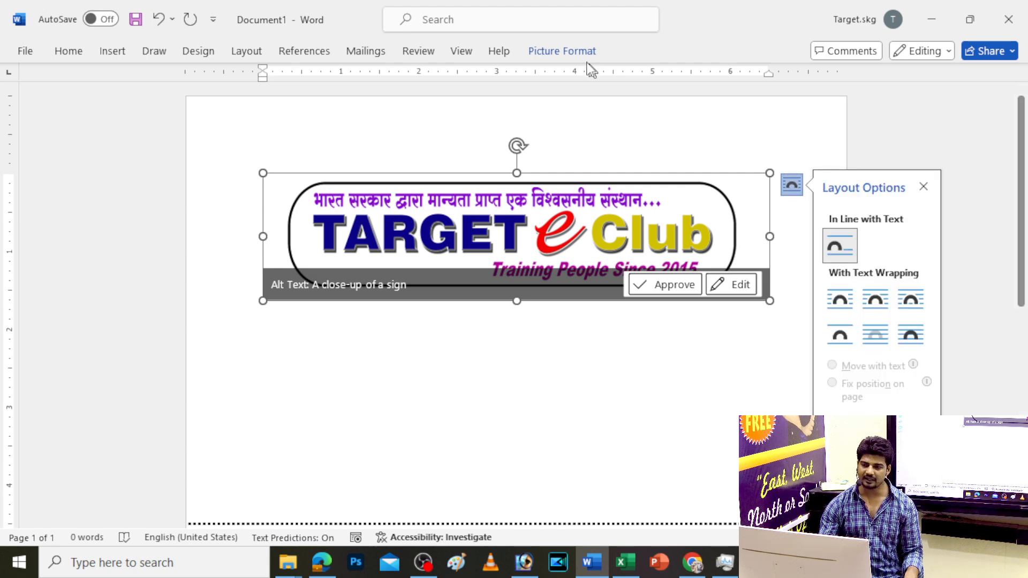
{"action": "left_click", "coordinate": [568, 52]}
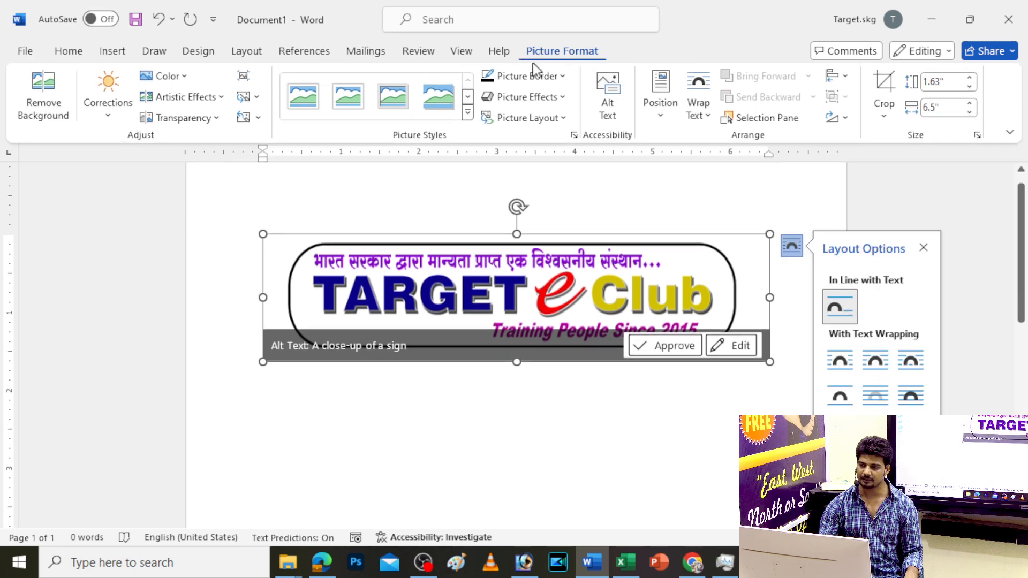
{"action": "left_click", "coordinate": [708, 116]}
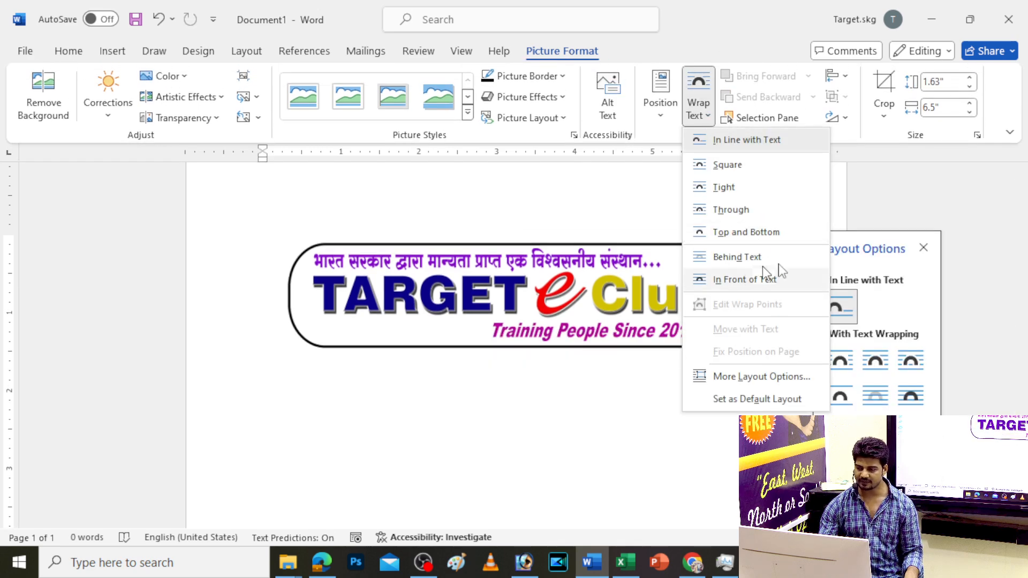
{"action": "left_click", "coordinate": [867, 150]}
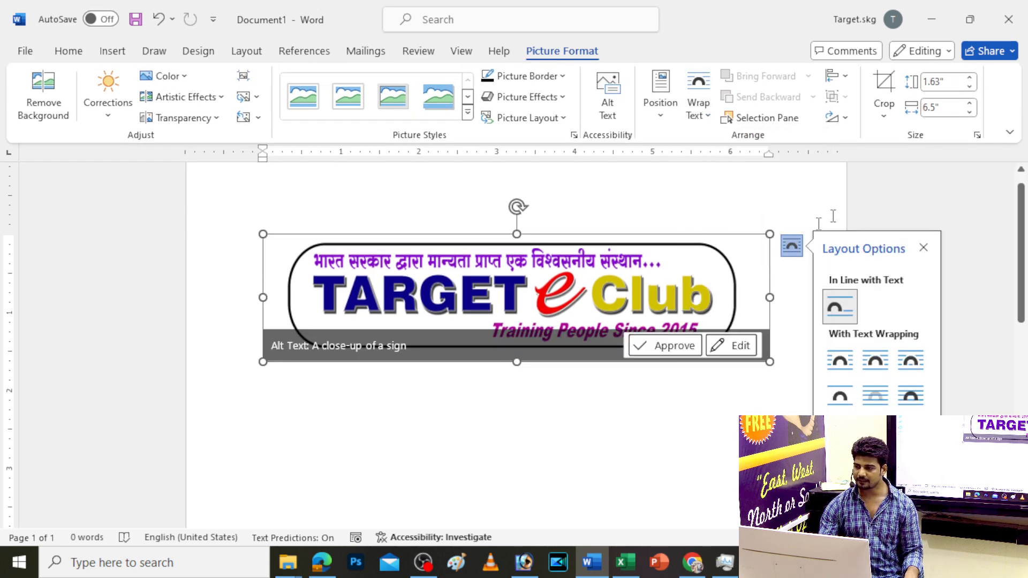
{"action": "left_click", "coordinate": [792, 246]}
{"action": "left_click", "coordinate": [793, 249]}
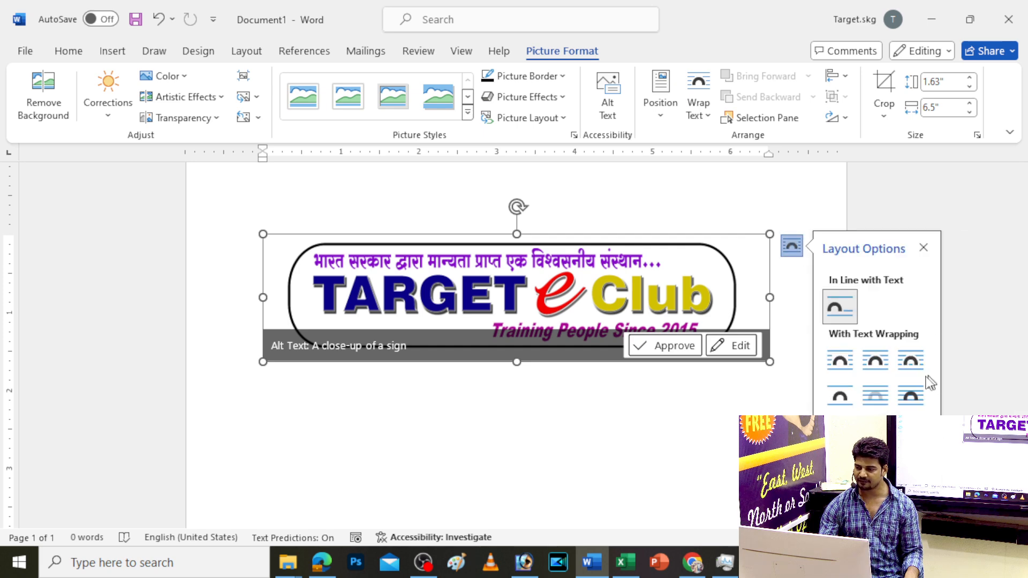
{"action": "left_click", "coordinate": [910, 395]}
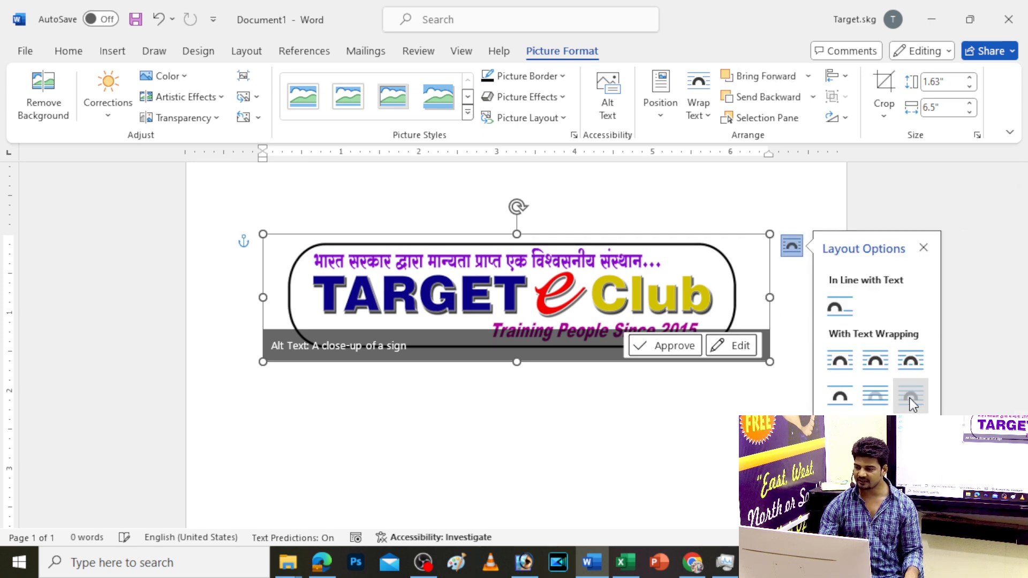
Move the logo toward the page top and resize it to about 3.88 inches wide
{"action": "left_click_drag", "start_coordinate": [700, 298], "coordinate": [702, 239]}
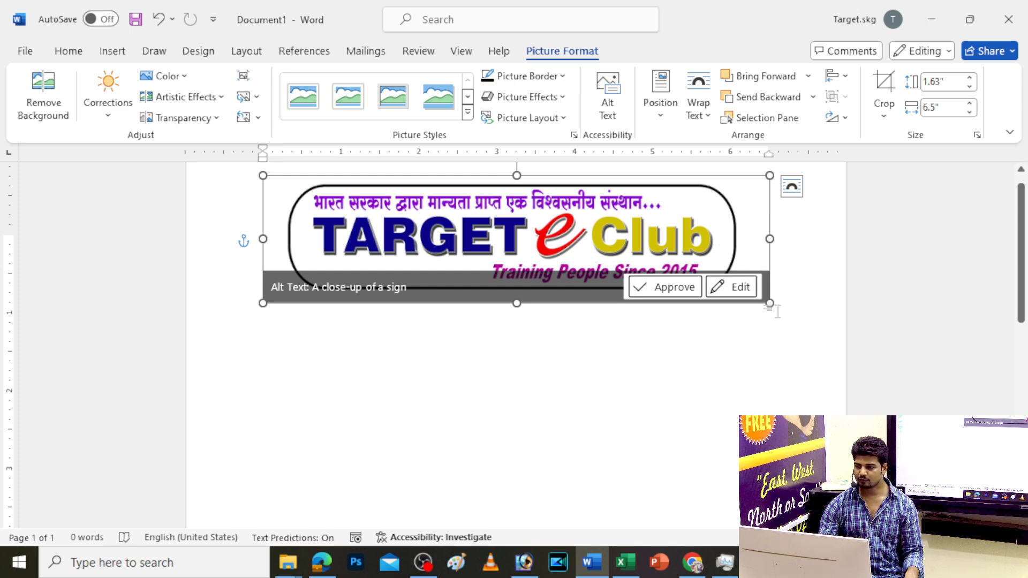
{"action": "left_click_drag", "start_coordinate": [769, 304], "coordinate": [581, 252]}
{"action": "left_click_drag", "start_coordinate": [477, 195], "coordinate": [595, 210]}
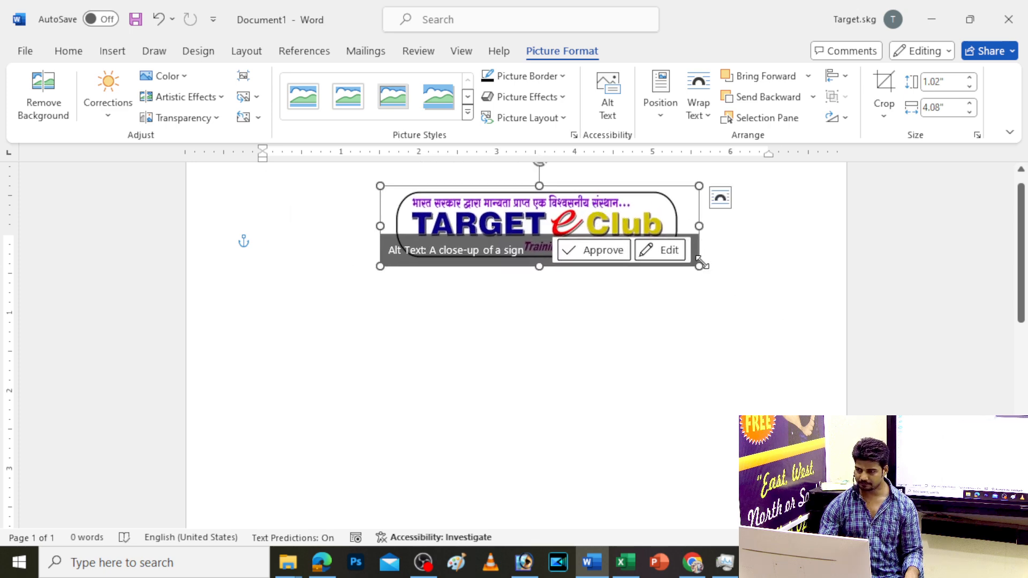
{"action": "left_click_drag", "start_coordinate": [698, 266], "coordinate": [684, 262]}
{"action": "mouse_move", "coordinate": [605, 209]}
{"action": "left_mouse_down"}
{"action": "mouse_move", "coordinate": [626, 209]}
{"action": "mouse_move", "coordinate": [613, 209]}
{"action": "left_mouse_up"}
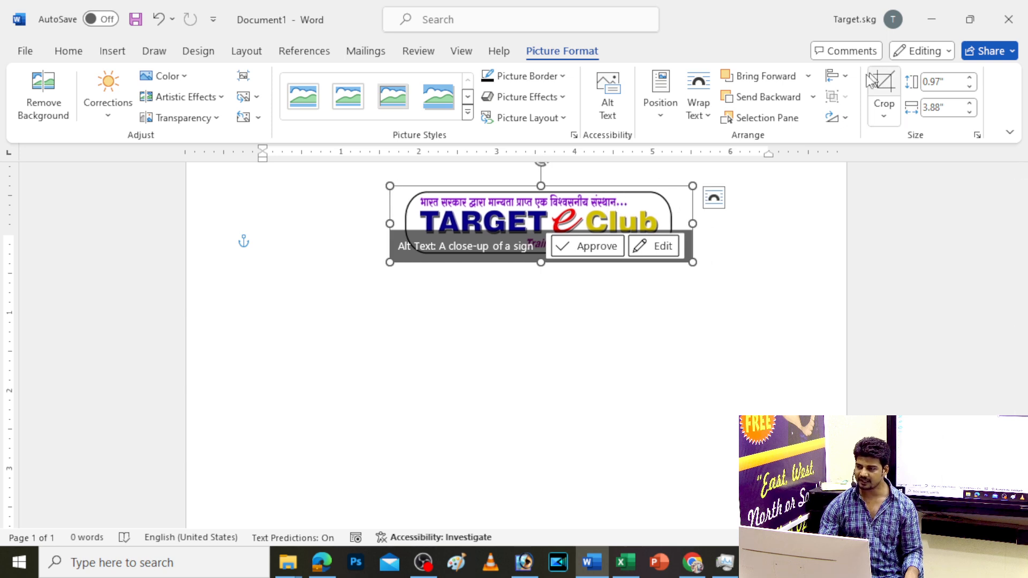
Centre the logo horizontally on the page
{"action": "left_click", "coordinate": [845, 77]}
{"action": "left_click", "coordinate": [877, 121]}
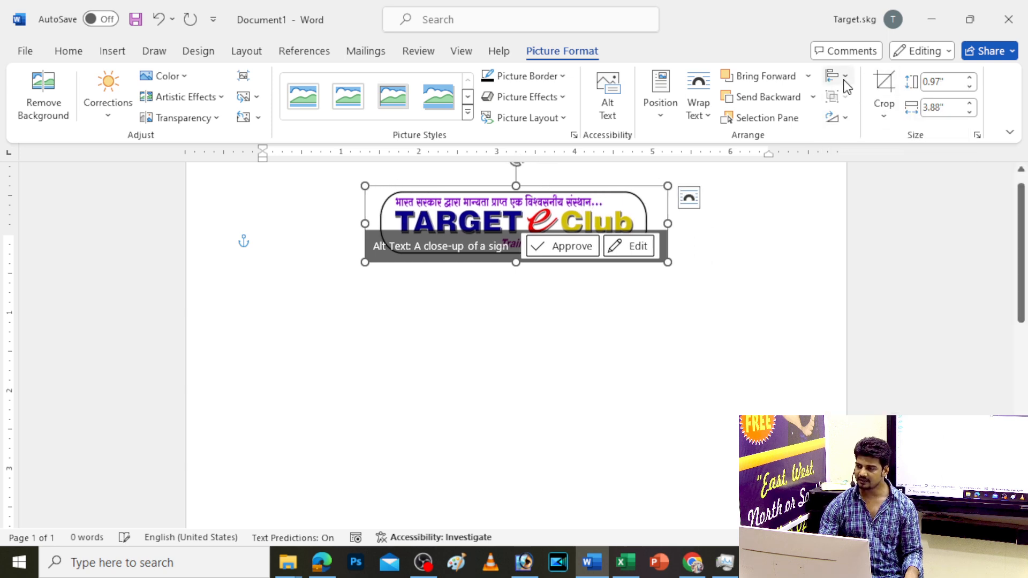
{"action": "left_click", "coordinate": [845, 77]}
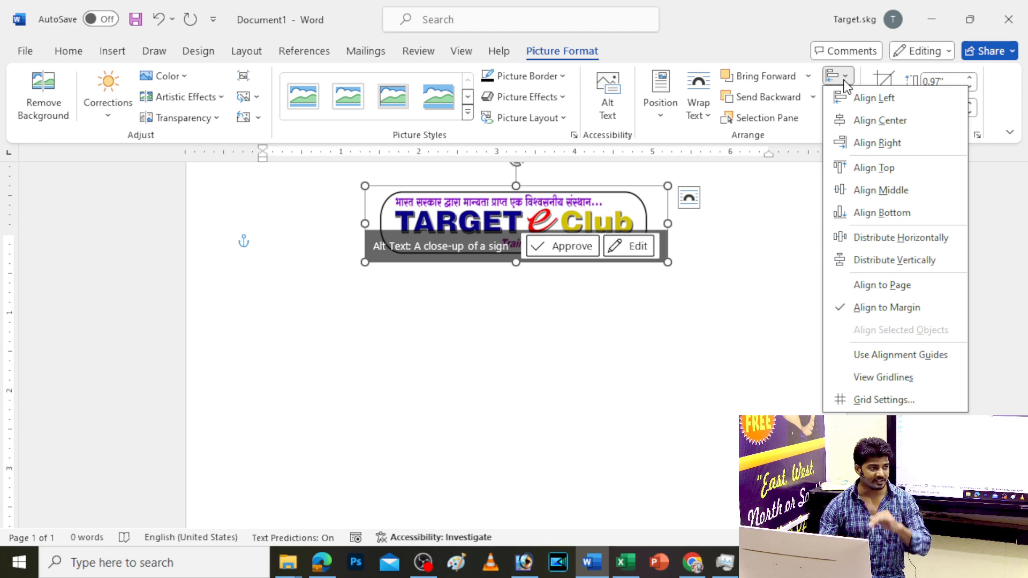
{"action": "left_click", "coordinate": [647, 317]}
{"action": "left_click", "coordinate": [566, 328]}
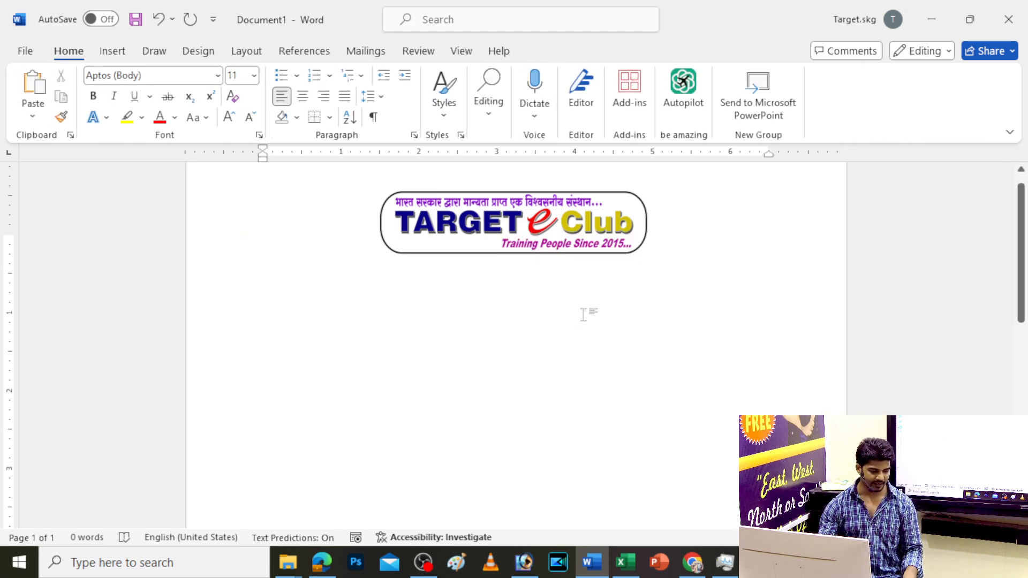
Draw a rounded rectangle just below the TARGET logo
{"action": "left_click", "coordinate": [114, 56]}
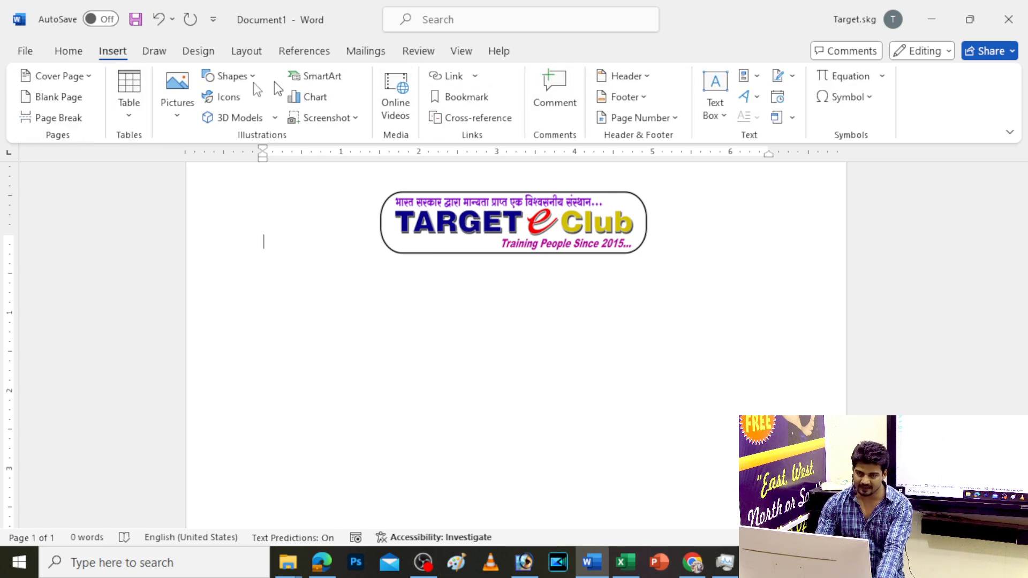
{"action": "left_click", "coordinate": [242, 74]}
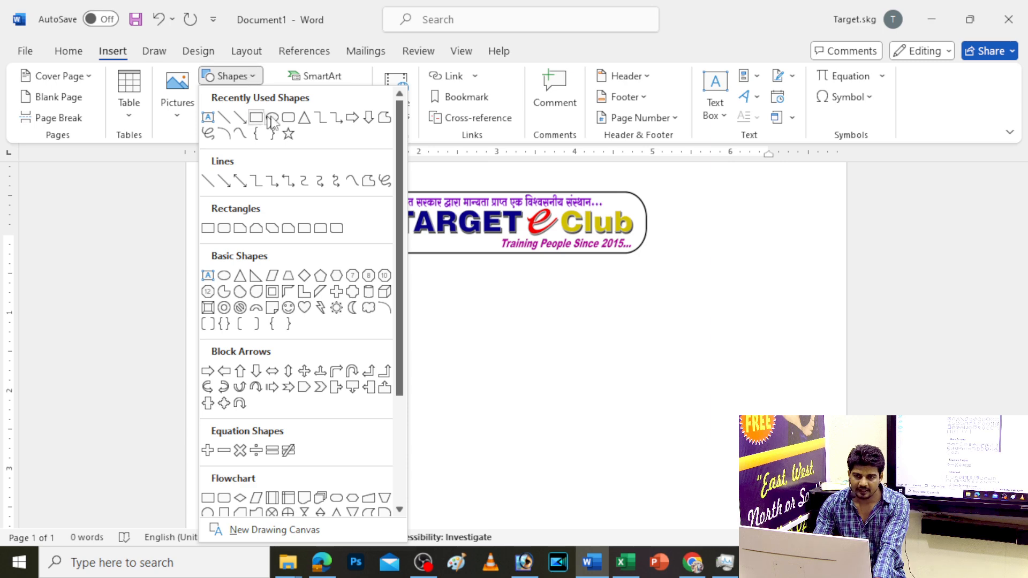
{"action": "left_click", "coordinate": [288, 117]}
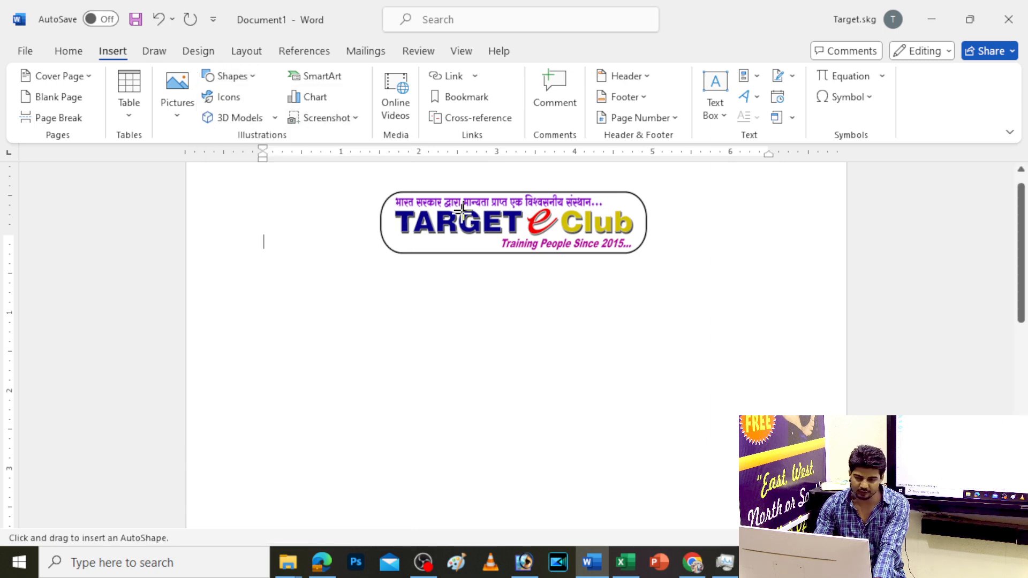
{"action": "left_click_drag", "start_coordinate": [411, 271], "coordinate": [630, 298]}
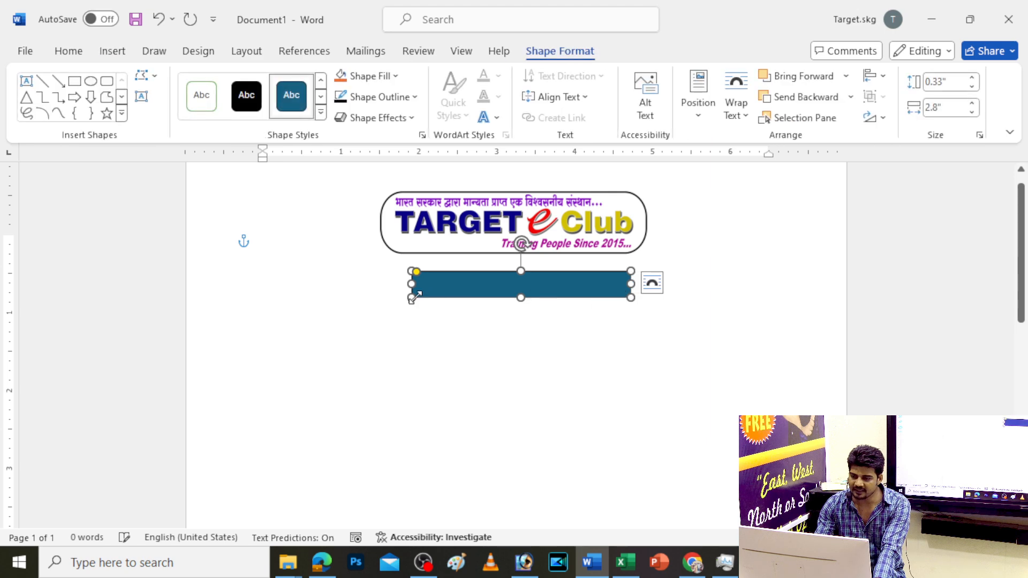
{"action": "mouse_move", "coordinate": [459, 284]}
{"action": "left_mouse_down"}
{"action": "mouse_move", "coordinate": [445, 282]}
{"action": "mouse_move", "coordinate": [474, 294]}
{"action": "left_mouse_up"}
Round the rectangle's ends fully into a pill sized 0.38" by 2.57"
{"action": "scroll", "coordinate": [472, 290], "scroll_direction": "up", "scroll_amount": 10}
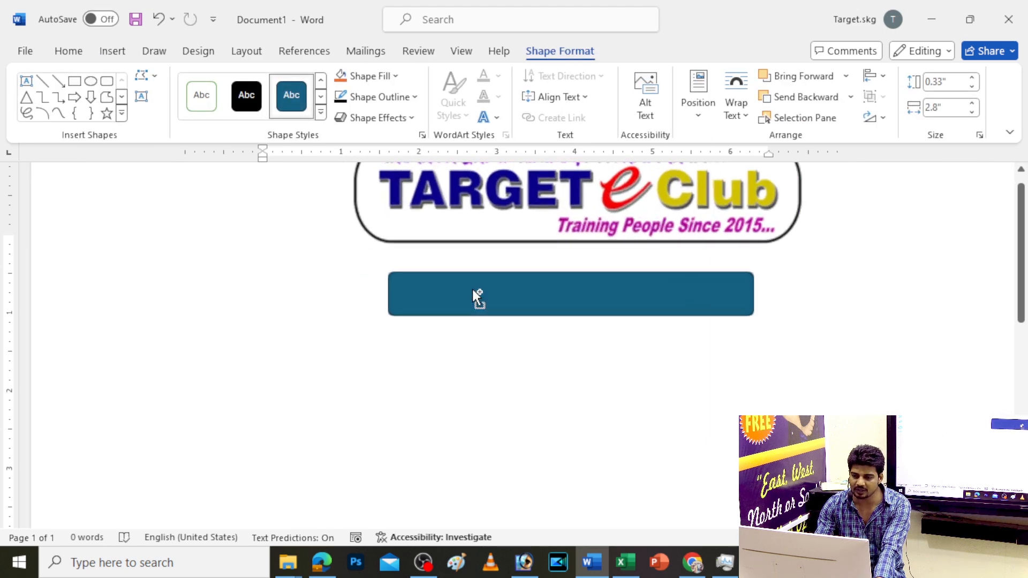
{"action": "left_click_drag", "start_coordinate": [703, 523], "coordinate": [861, 524]}
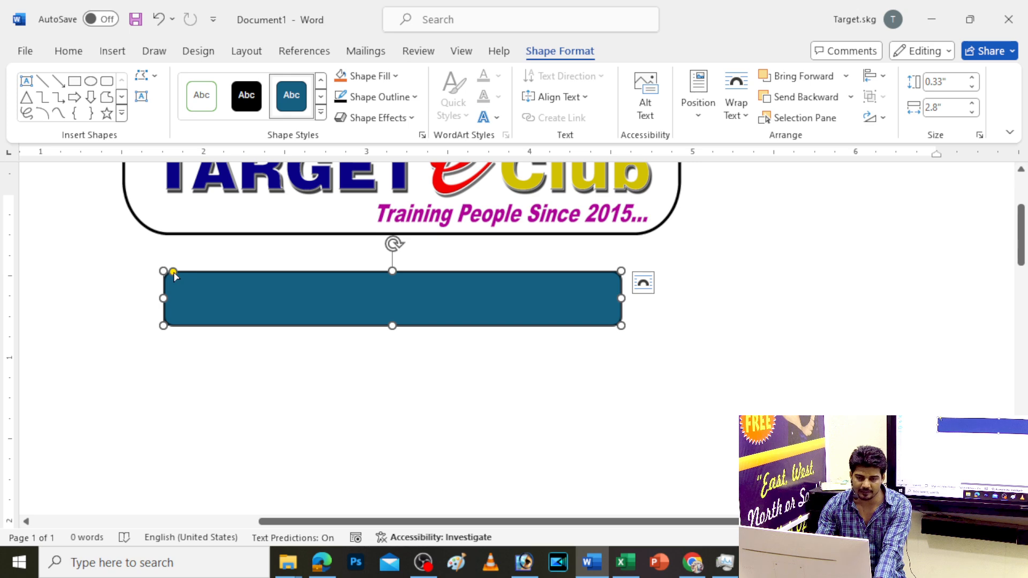
{"action": "left_click_drag", "start_coordinate": [173, 274], "coordinate": [202, 280]}
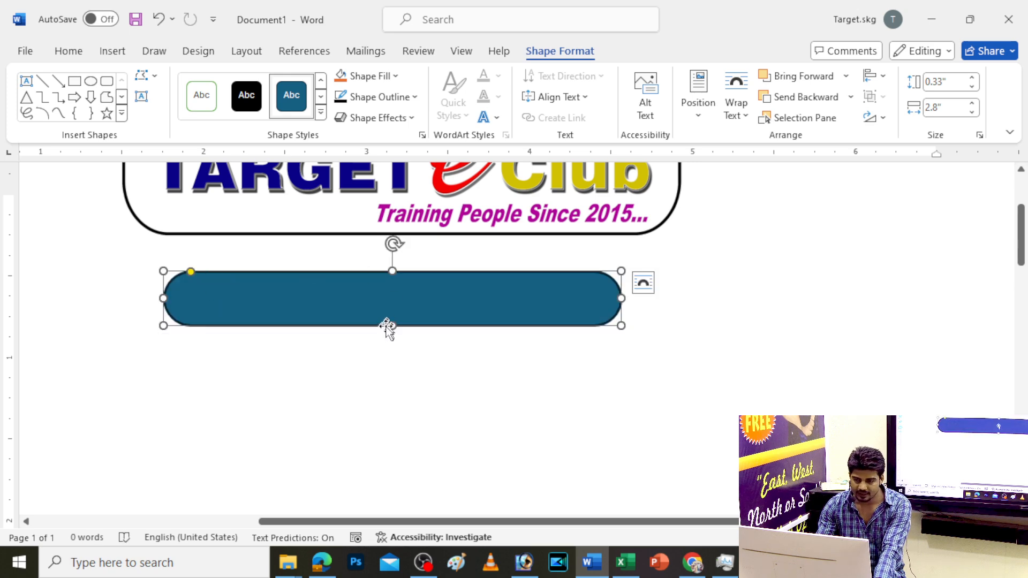
{"action": "mouse_move", "coordinate": [388, 327]}
{"action": "left_mouse_down"}
{"action": "mouse_move", "coordinate": [392, 334]}
{"action": "mouse_move", "coordinate": [379, 311]}
{"action": "left_mouse_up"}
{"action": "left_click_drag", "start_coordinate": [639, 303], "coordinate": [603, 303]}
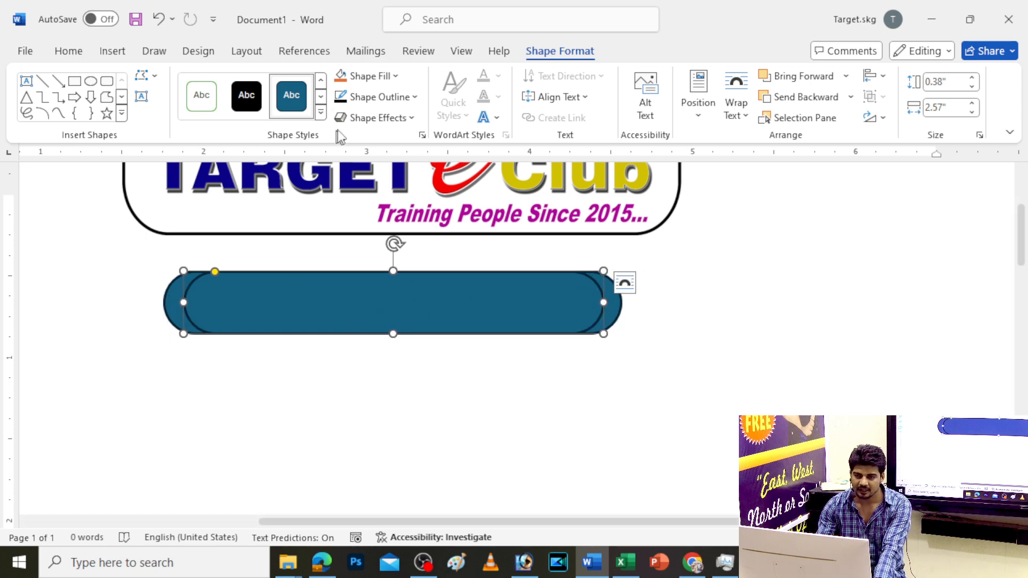
Fill the inner pill white and give it an inner top-left shadow
{"action": "left_click", "coordinate": [375, 76]}
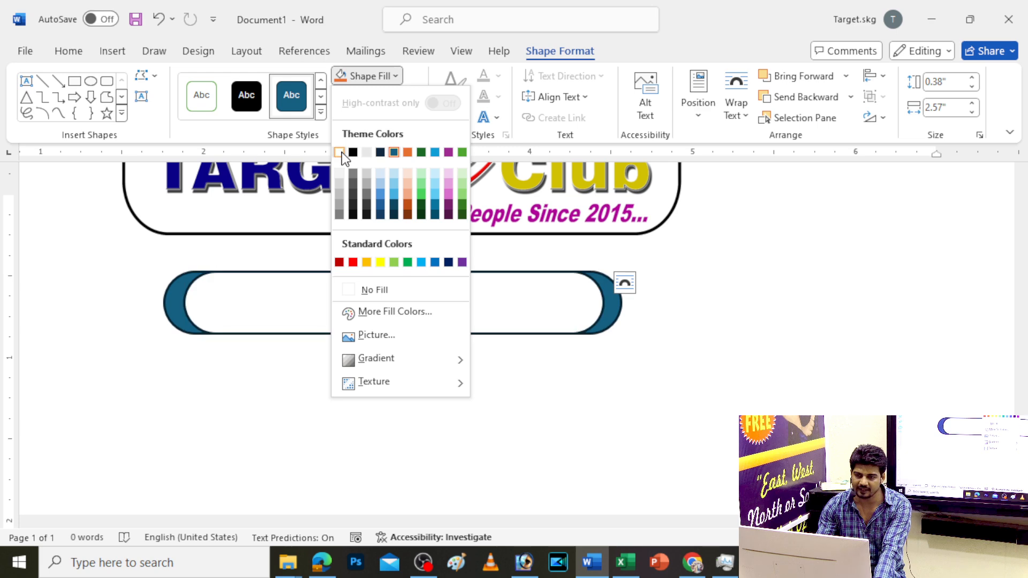
{"action": "left_click", "coordinate": [340, 152]}
{"action": "left_click", "coordinate": [379, 118]}
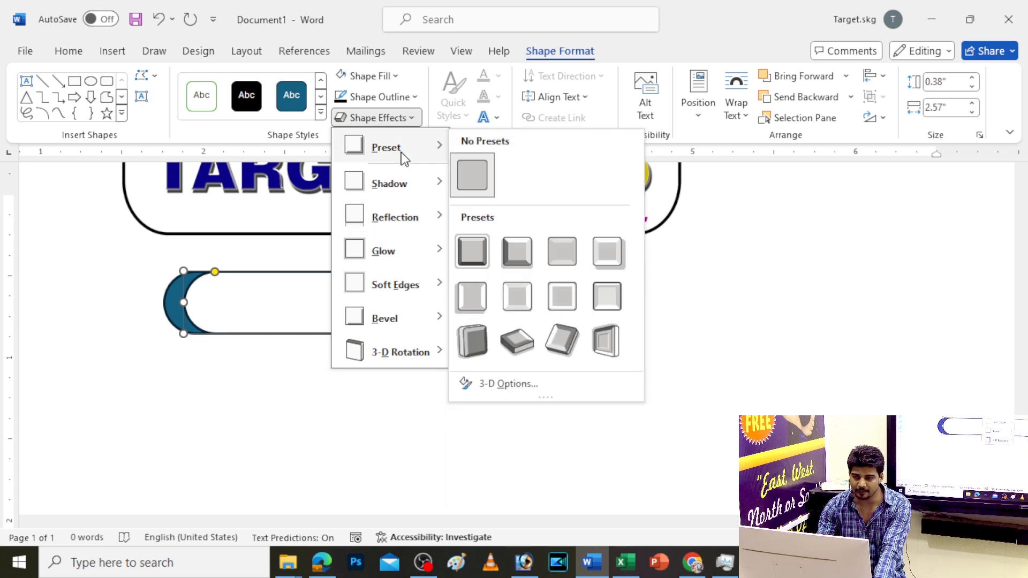
{"action": "mouse_move", "coordinate": [407, 183]}
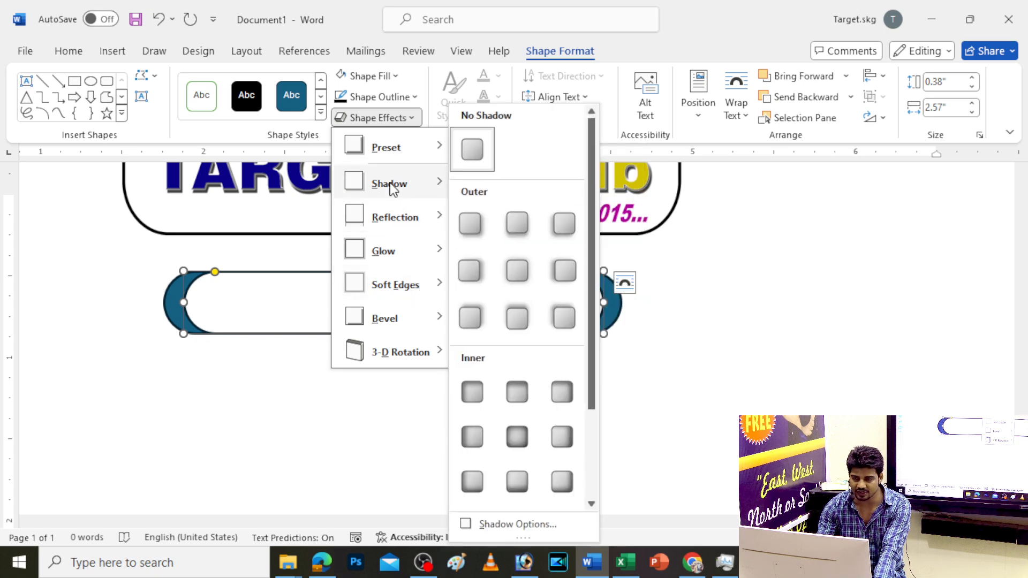
{"action": "left_click", "coordinate": [469, 391]}
Fill the outer pill black and remove its outline
{"action": "left_click", "coordinate": [620, 317]}
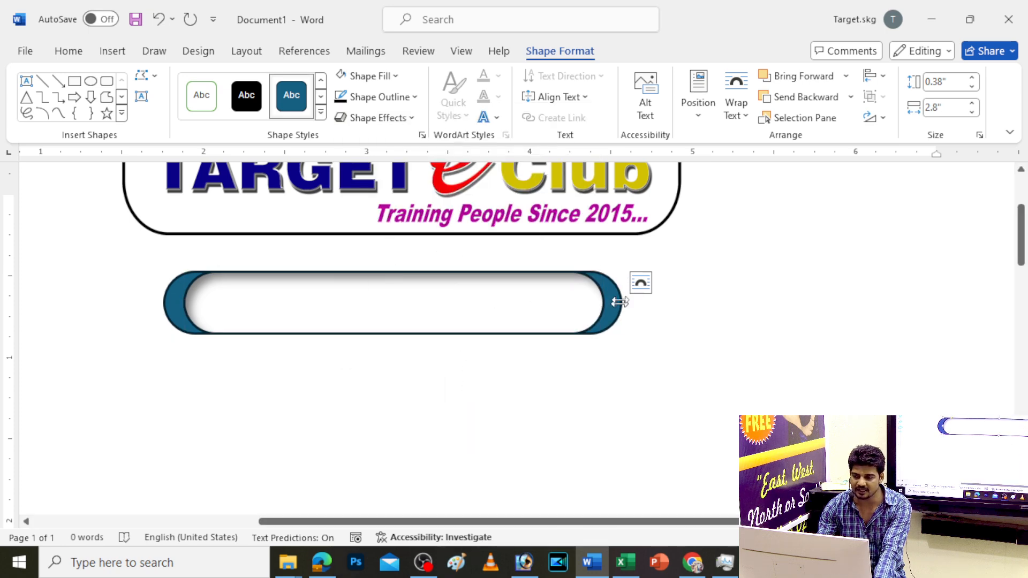
{"action": "left_click", "coordinate": [374, 76]}
{"action": "left_click", "coordinate": [356, 152]}
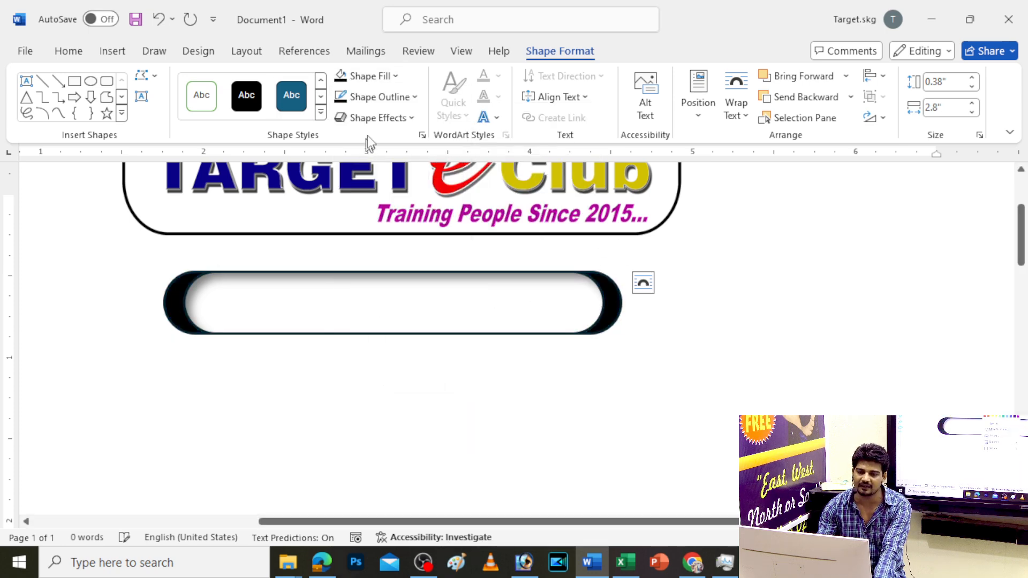
{"action": "left_click", "coordinate": [369, 97]}
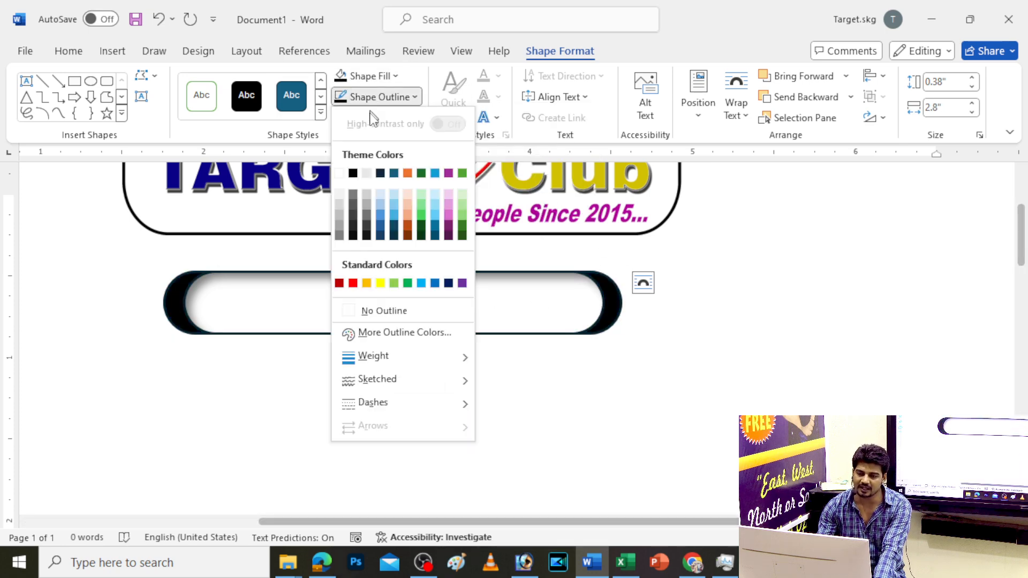
{"action": "left_click", "coordinate": [361, 313]}
Remove the inner pill's outline and shorten it to 0.32" high
{"action": "left_click", "coordinate": [299, 324]}
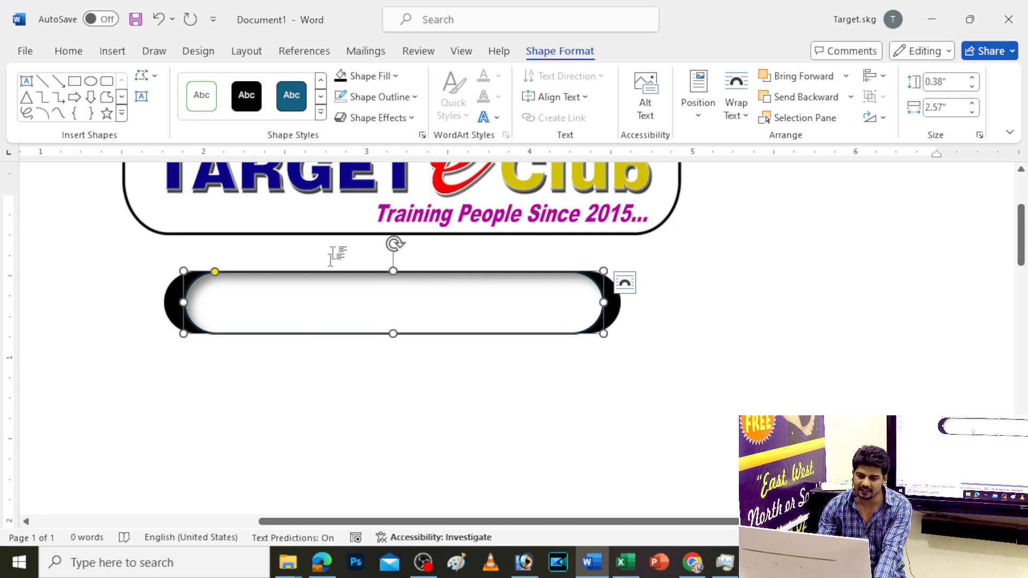
{"action": "left_click", "coordinate": [374, 97]}
{"action": "left_click", "coordinate": [377, 312]}
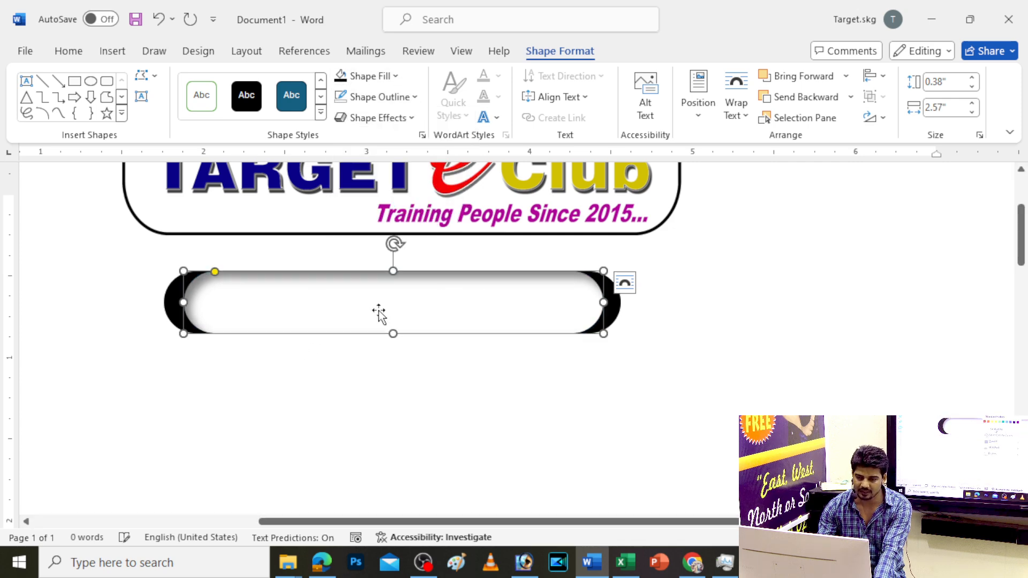
{"action": "left_click_drag", "start_coordinate": [392, 334], "coordinate": [393, 327]}
{"action": "scroll", "coordinate": [422, 337], "scroll_direction": "up", "scroll_amount": 2, "text": "ctrl"}
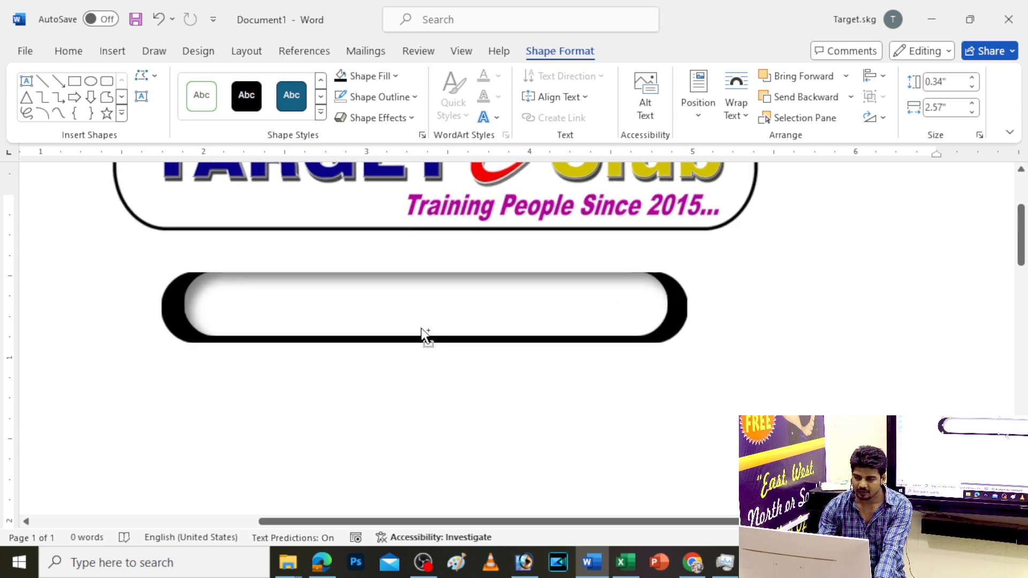
{"action": "left_click_drag", "start_coordinate": [433, 271], "coordinate": [448, 295]}
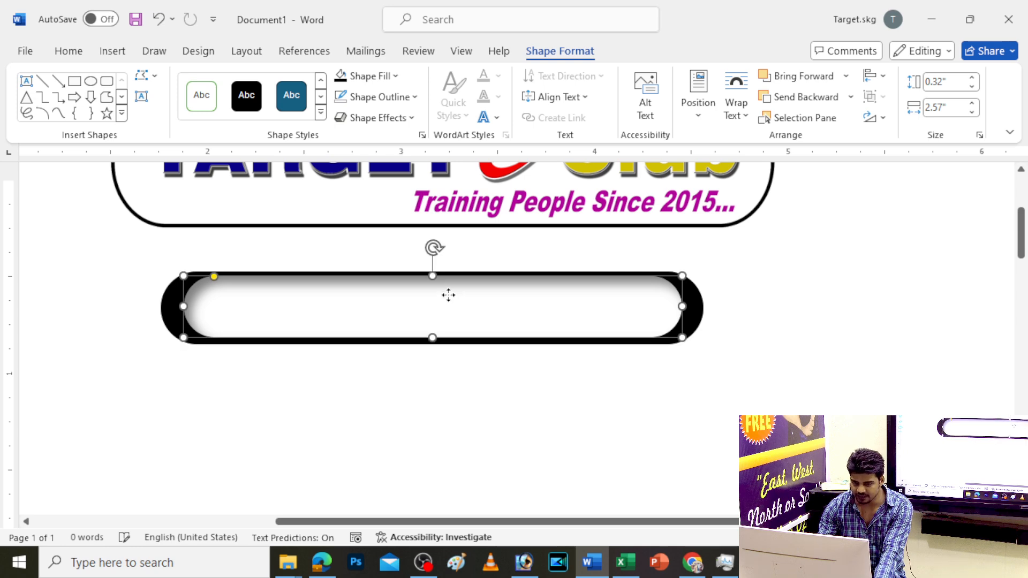
Cut the outer black pill and paste it back onto the page
{"action": "left_click", "coordinate": [697, 311]}
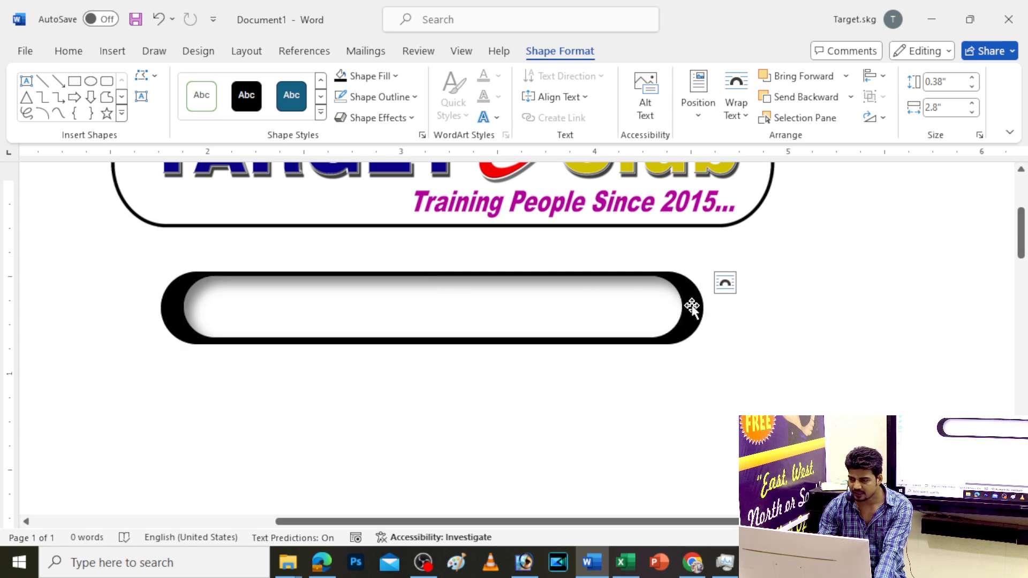
{"action": "left_click", "coordinate": [659, 316]}
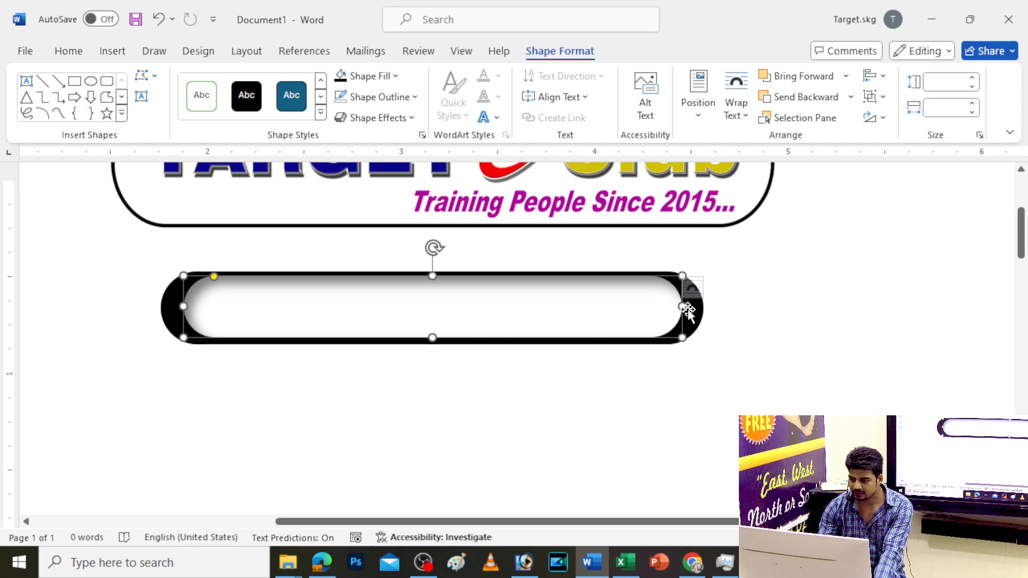
{"action": "left_click", "coordinate": [752, 393]}
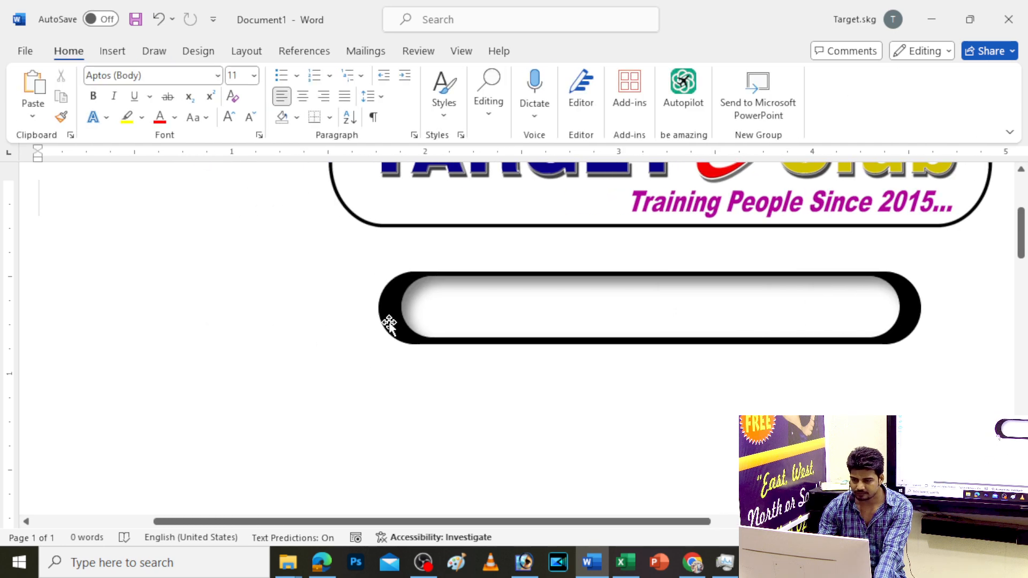
{"action": "left_click", "coordinate": [389, 323]}
{"action": "right_click", "coordinate": [394, 316]}
{"action": "left_click", "coordinate": [435, 149]}
{"action": "key", "text": "ctrl+v"}
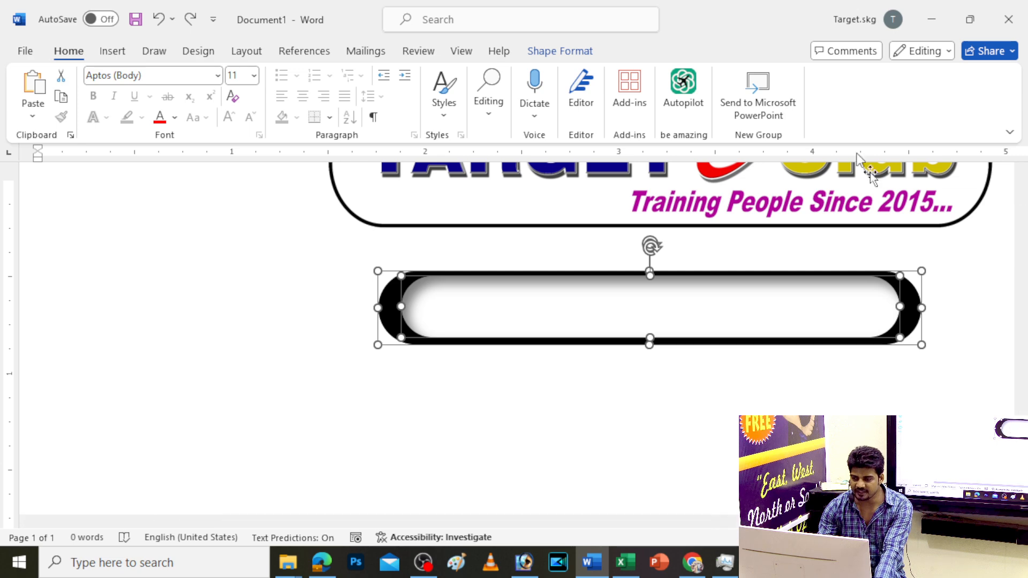
Align the black and white pills on their middles with Align Middle
{"action": "left_click", "coordinate": [557, 51]}
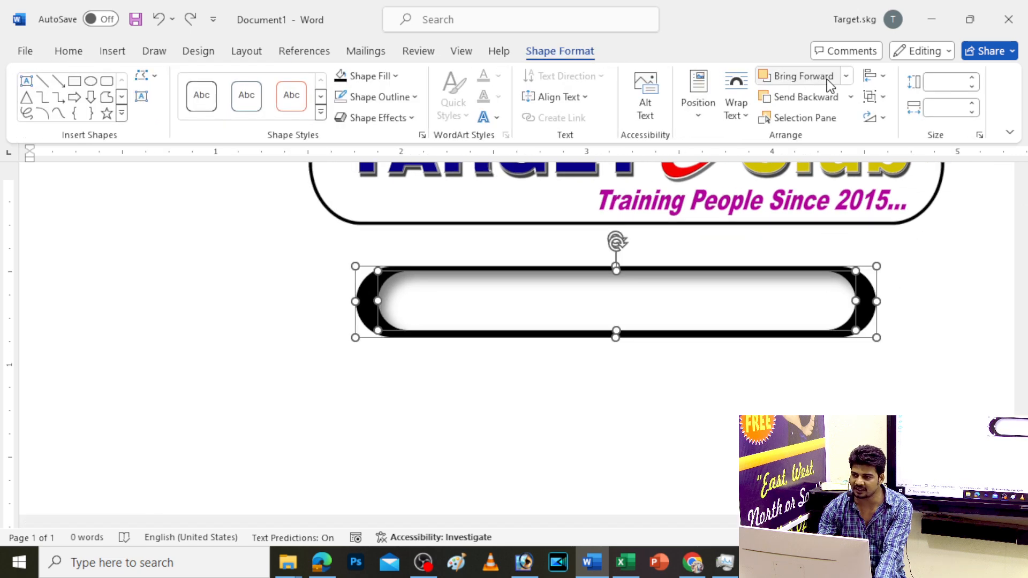
{"action": "left_click", "coordinate": [872, 77]}
{"action": "left_click", "coordinate": [883, 79]}
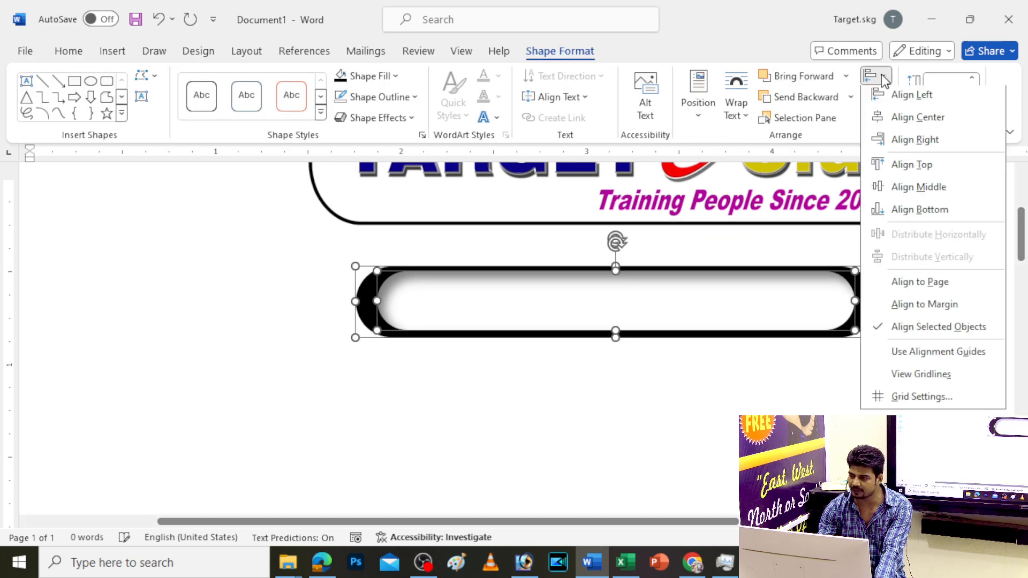
{"action": "left_click", "coordinate": [910, 199]}
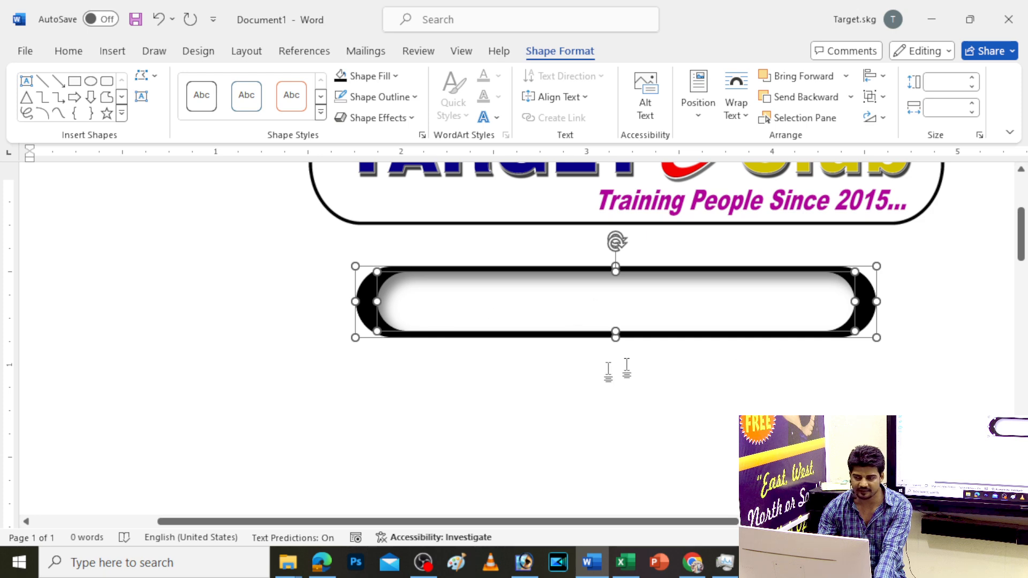
{"action": "left_click", "coordinate": [640, 387]}
{"action": "scroll", "coordinate": [570, 389], "scroll_direction": "down", "scroll_amount": 2}
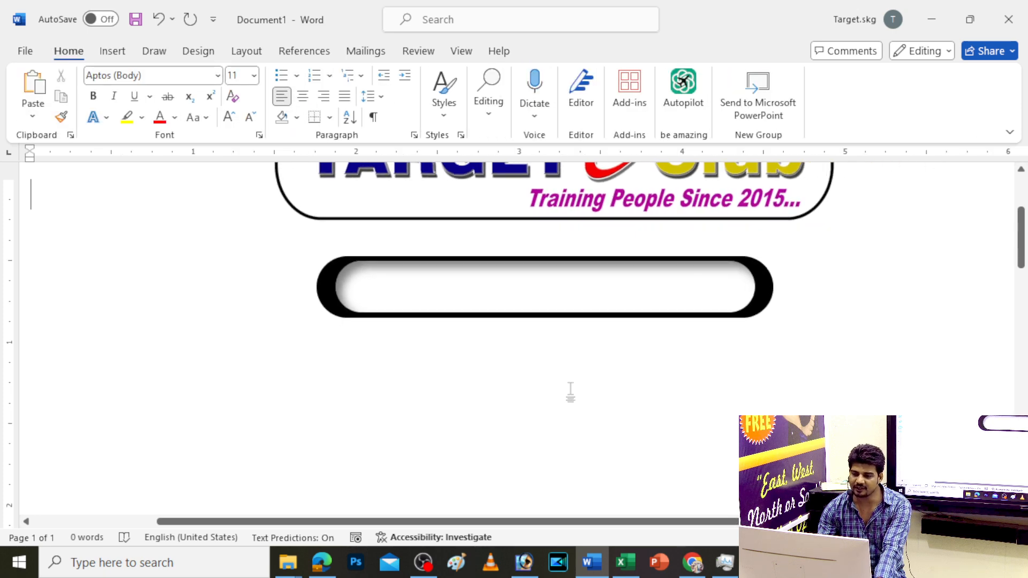
Insert first-style WordArt reading 'Admission Form'
{"action": "left_click", "coordinate": [113, 51]}
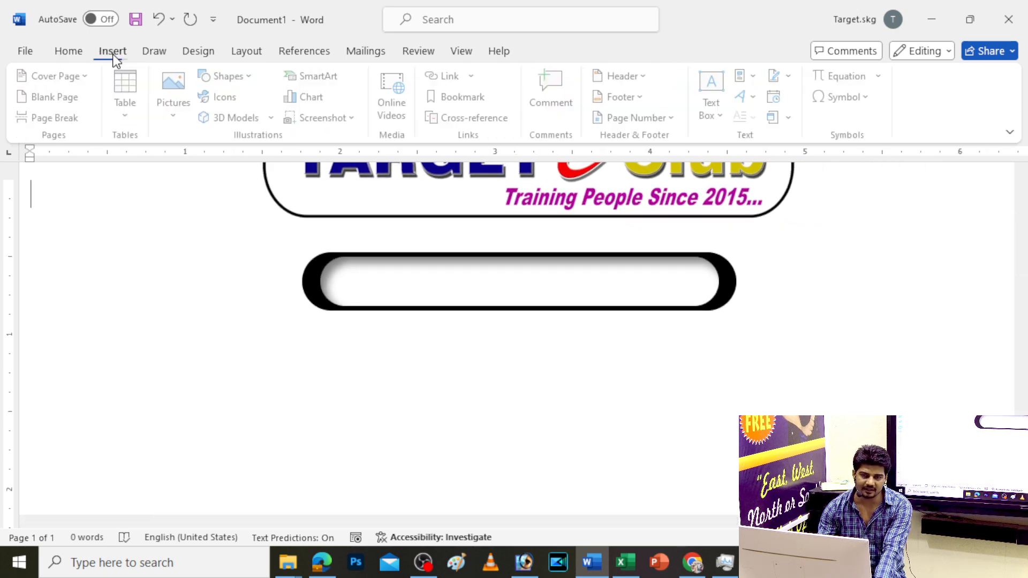
{"action": "left_click", "coordinate": [756, 97]}
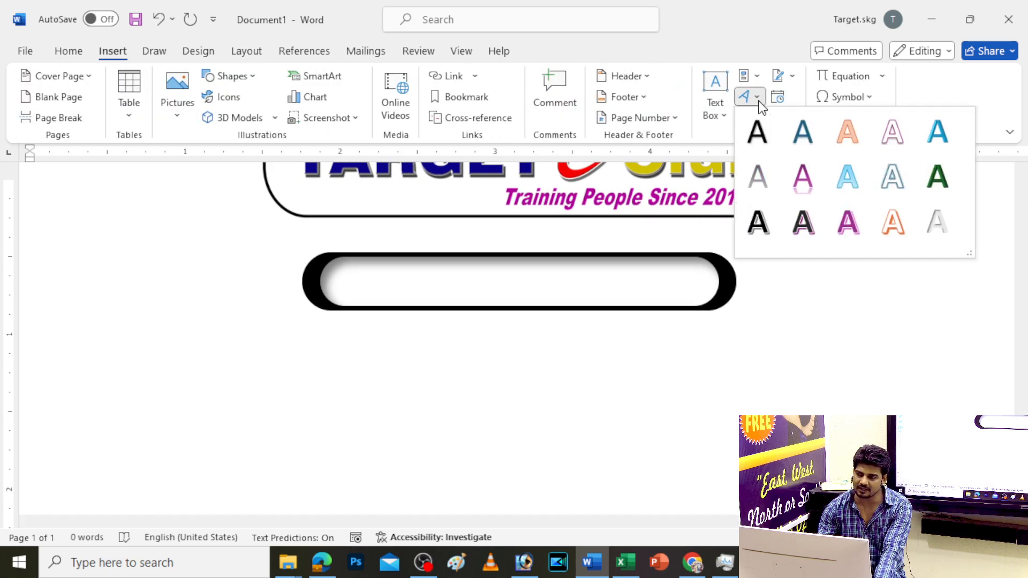
{"action": "left_click", "coordinate": [759, 134]}
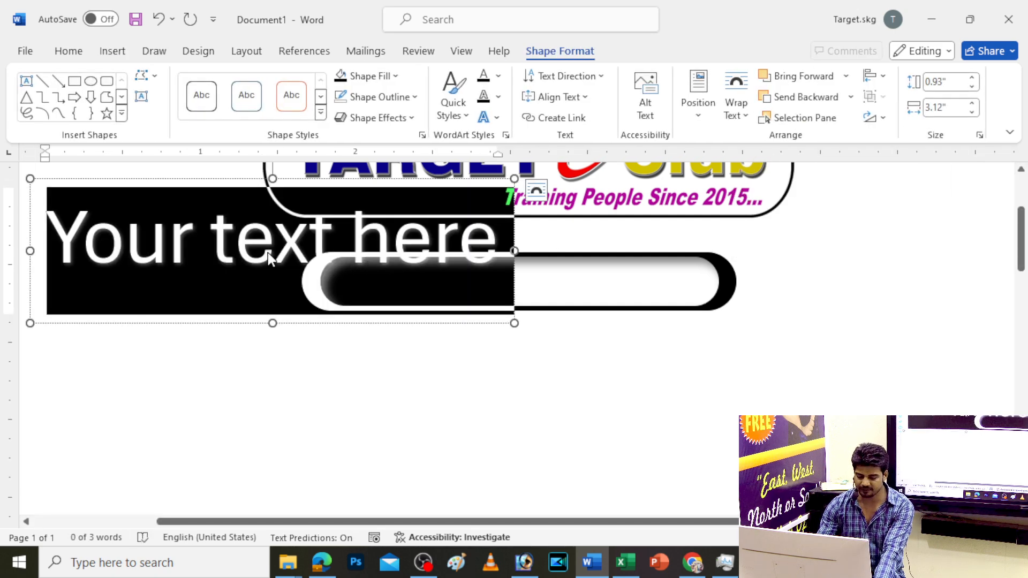
{"action": "type", "text": "Admiss"}
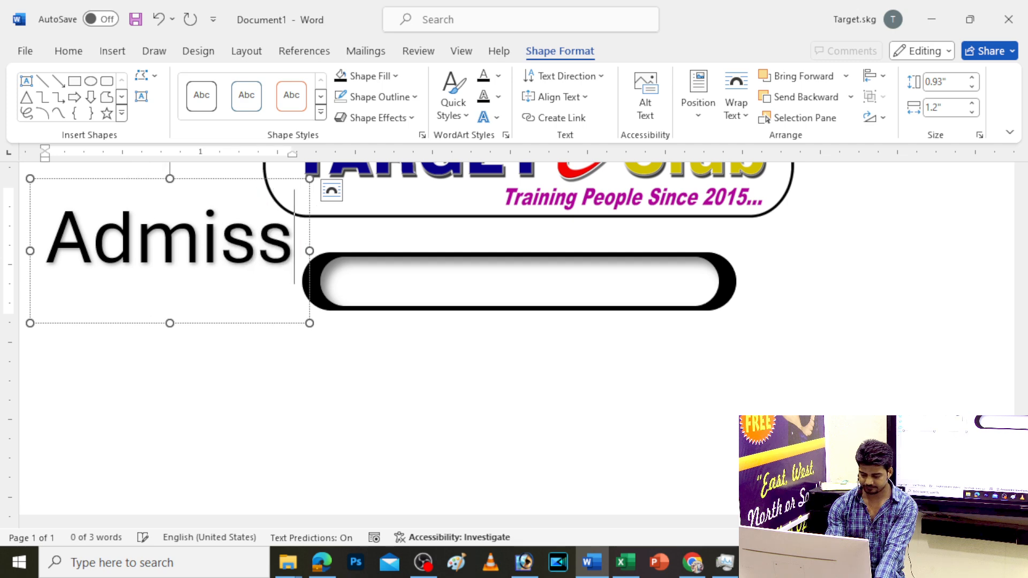
{"action": "type", "text": "ion Form"}
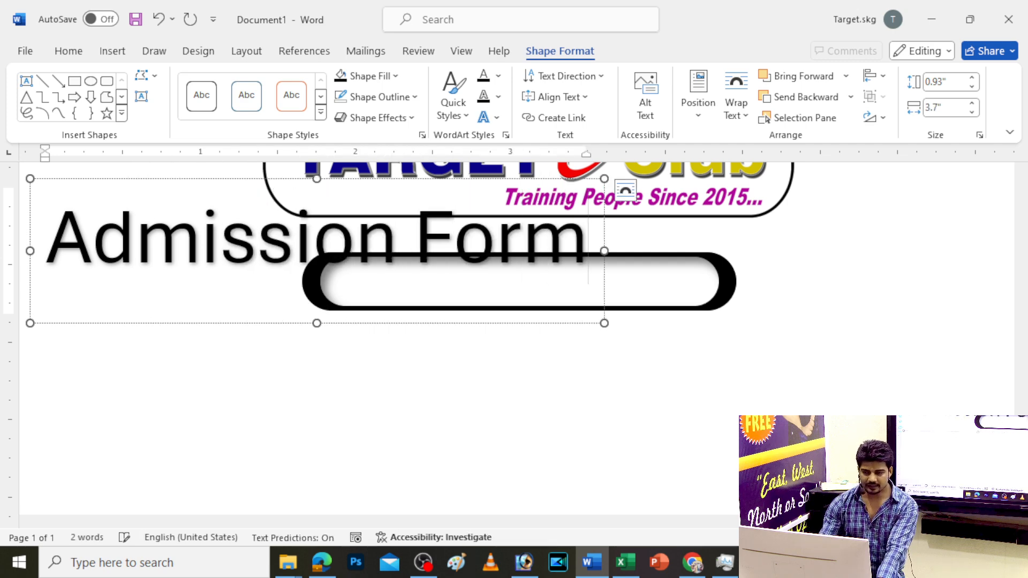
Set the Admission Form text's shadow effect to No Shadow
{"action": "triple_click", "coordinate": [269, 253]}
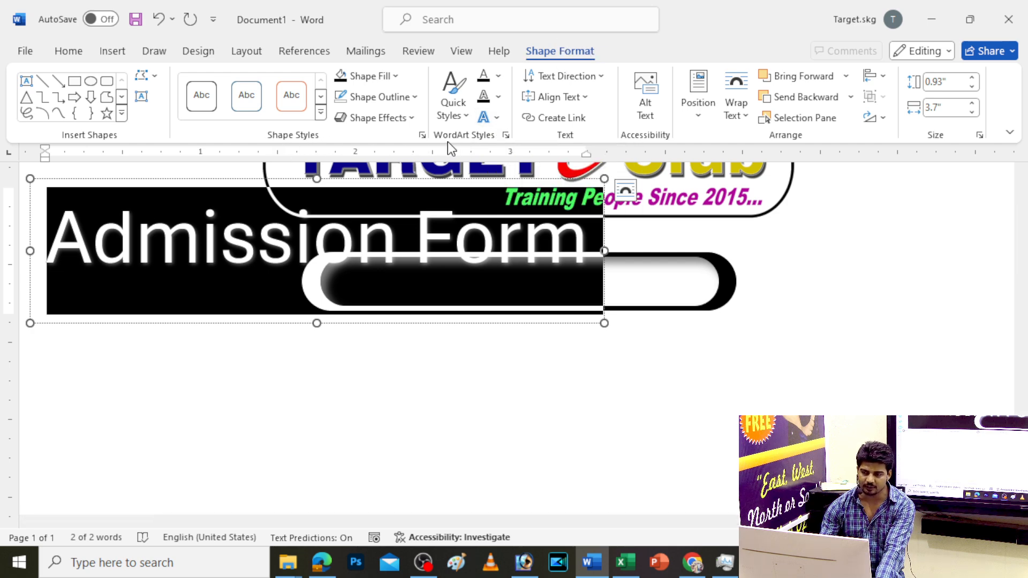
{"action": "left_click", "coordinate": [497, 118]}
{"action": "mouse_move", "coordinate": [536, 148]}
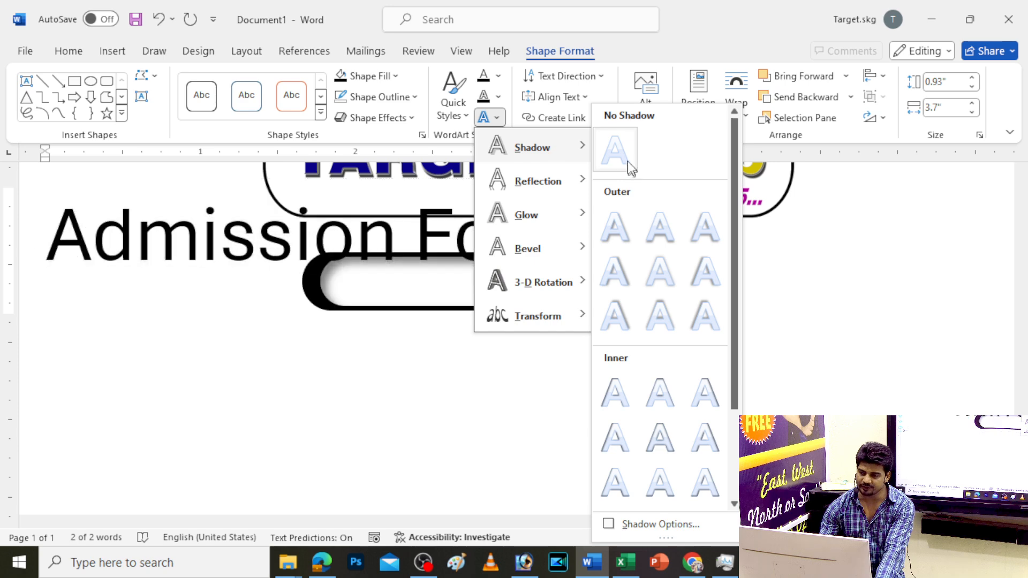
{"action": "left_click", "coordinate": [621, 158]}
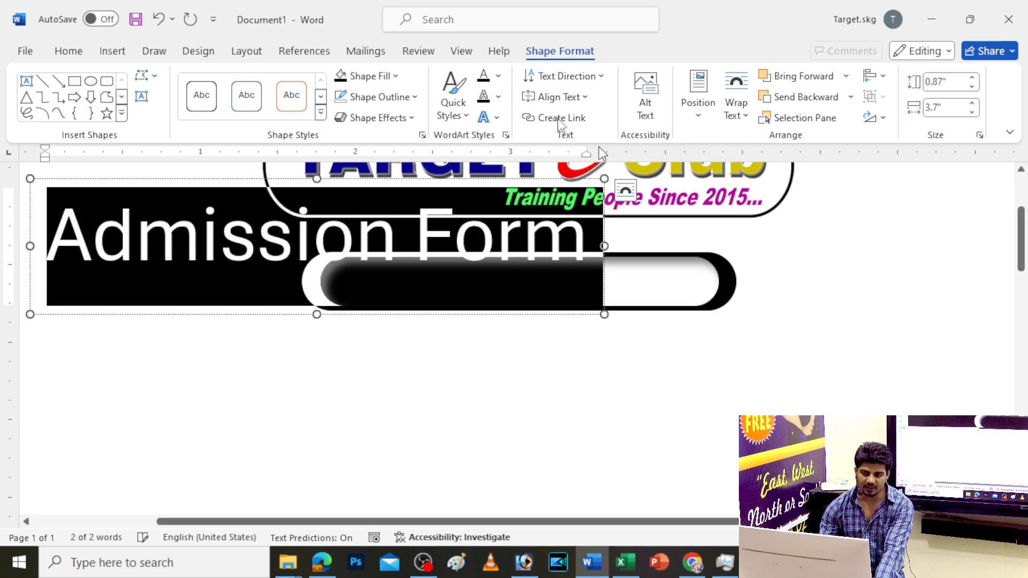
Shrink the Admission Form text to 26 pt and make it bold
{"action": "left_click", "coordinate": [68, 54]}
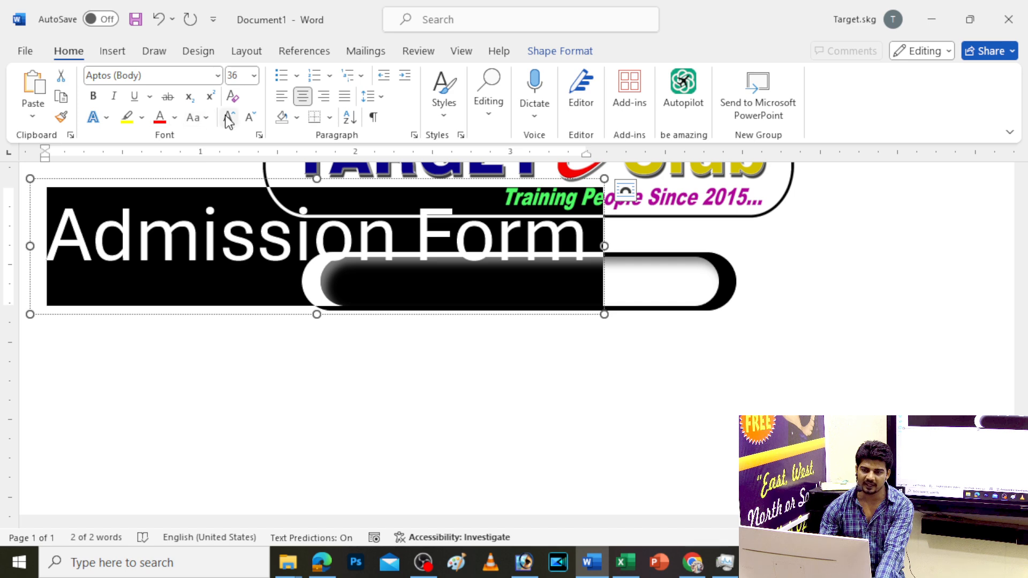
{"action": "left_click", "coordinate": [249, 119]}
{"action": "left_click", "coordinate": [248, 120]}
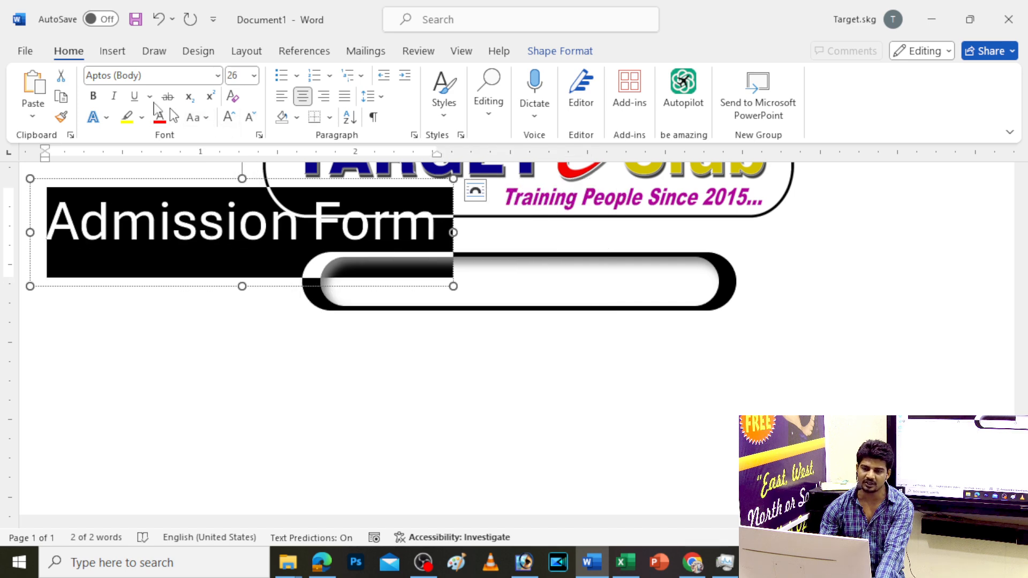
{"action": "left_click", "coordinate": [93, 97]}
Move the text into the black banner, size it to 22 pt and nudge it into place
{"action": "left_click_drag", "start_coordinate": [301, 182], "coordinate": [590, 238]}
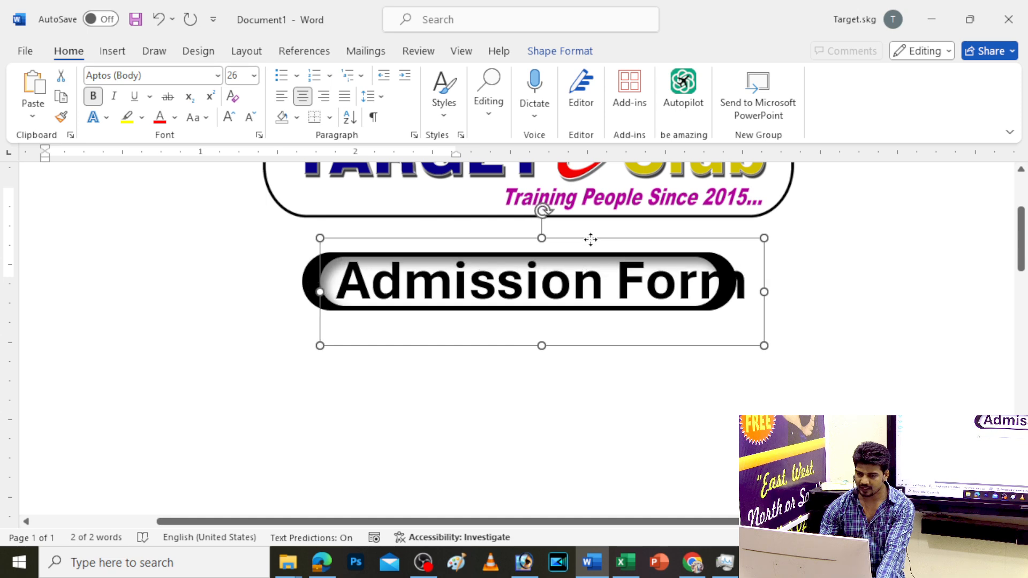
{"action": "left_click", "coordinate": [248, 118]}
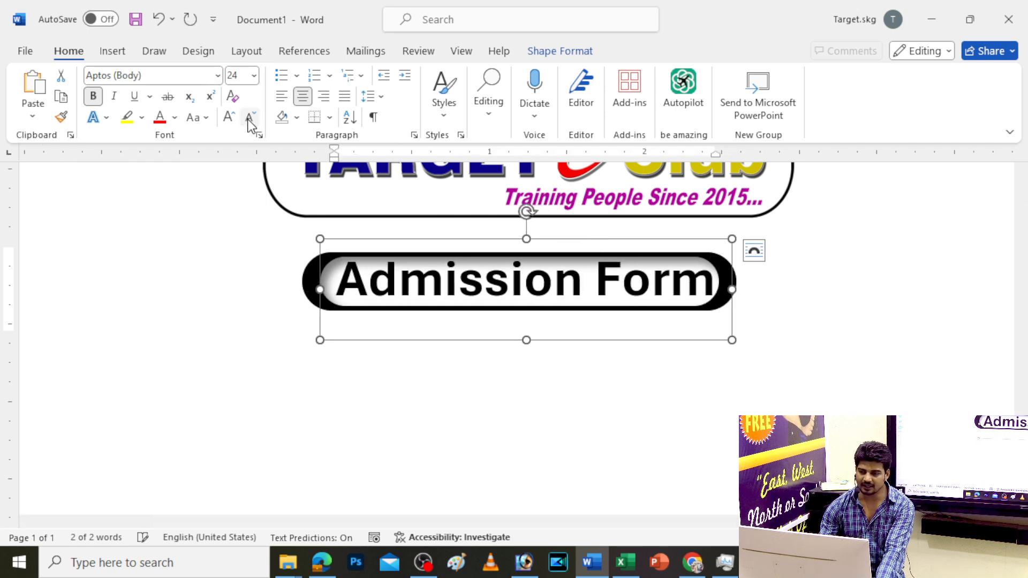
{"action": "left_click", "coordinate": [248, 120]}
{"action": "scroll", "coordinate": [696, 321], "scroll_direction": "up", "scroll_amount": 3}
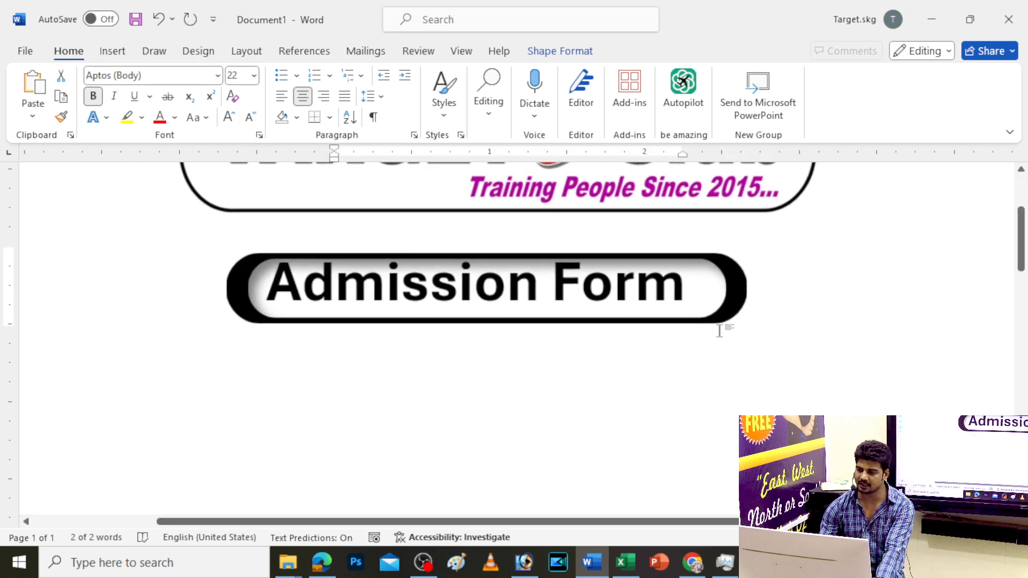
{"action": "left_click_drag", "start_coordinate": [767, 237], "coordinate": [773, 243]}
{"action": "scroll", "coordinate": [732, 315], "scroll_direction": "down", "scroll_amount": 4}
{"action": "scroll", "coordinate": [732, 315], "scroll_direction": "down", "scroll_amount": 1}
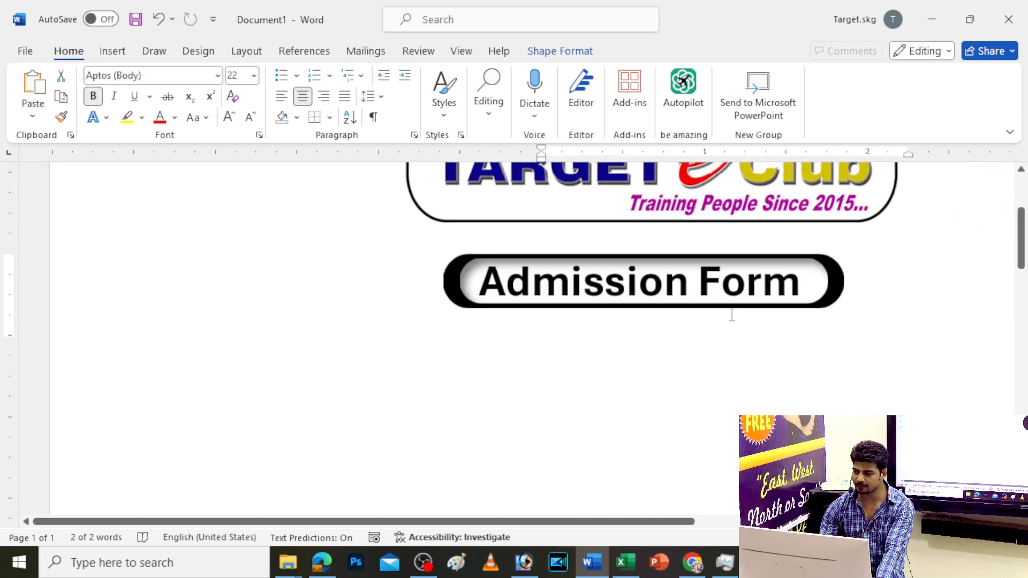
{"action": "scroll", "coordinate": [827, 294], "scroll_direction": "up", "scroll_amount": 4}
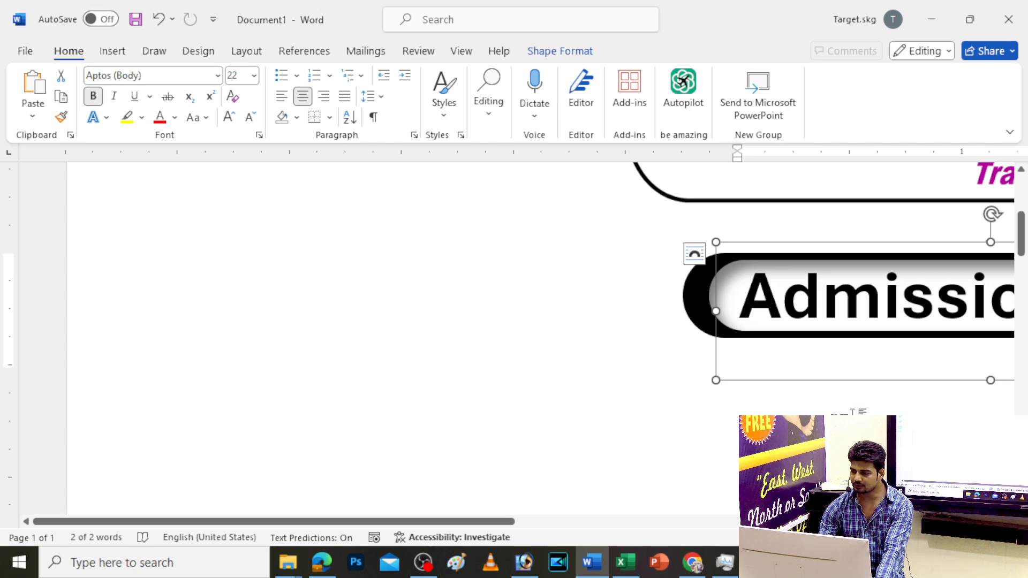
{"action": "left_click_drag", "start_coordinate": [452, 528], "coordinate": [781, 527]}
{"action": "left_click_drag", "start_coordinate": [584, 333], "coordinate": [593, 333]}
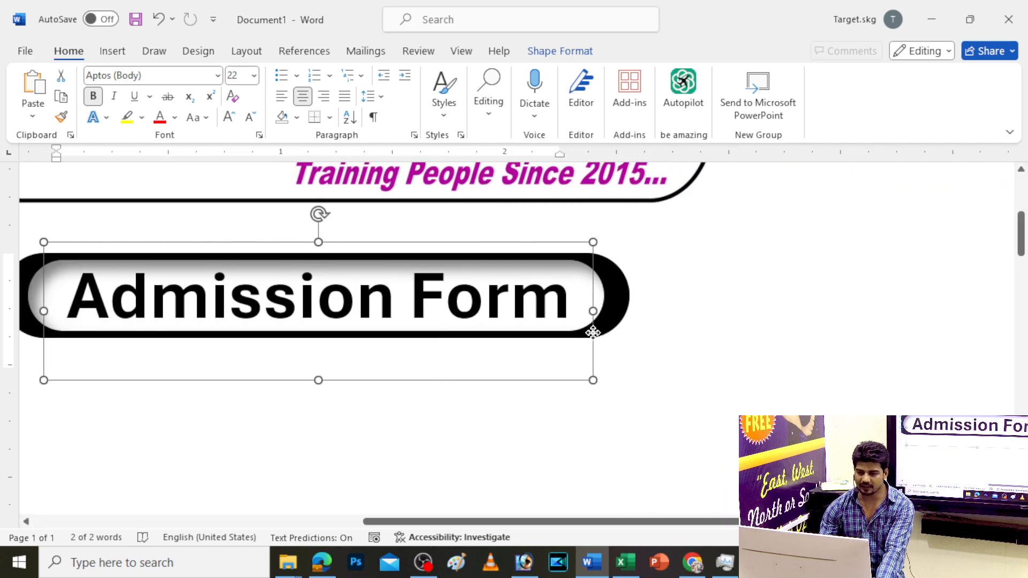
{"action": "left_click", "coordinate": [252, 118]}
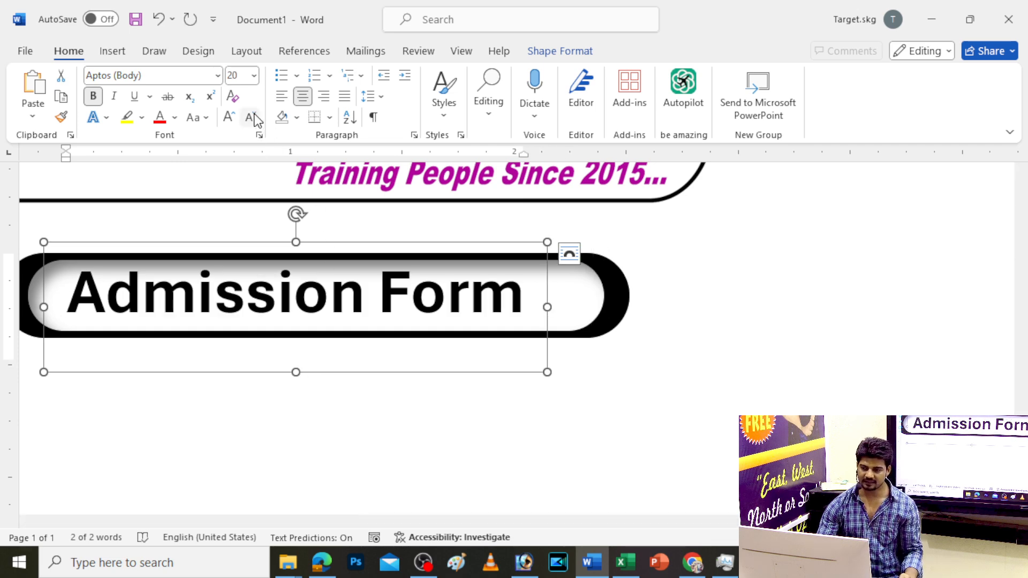
{"action": "key", "text": "ctrl+z"}
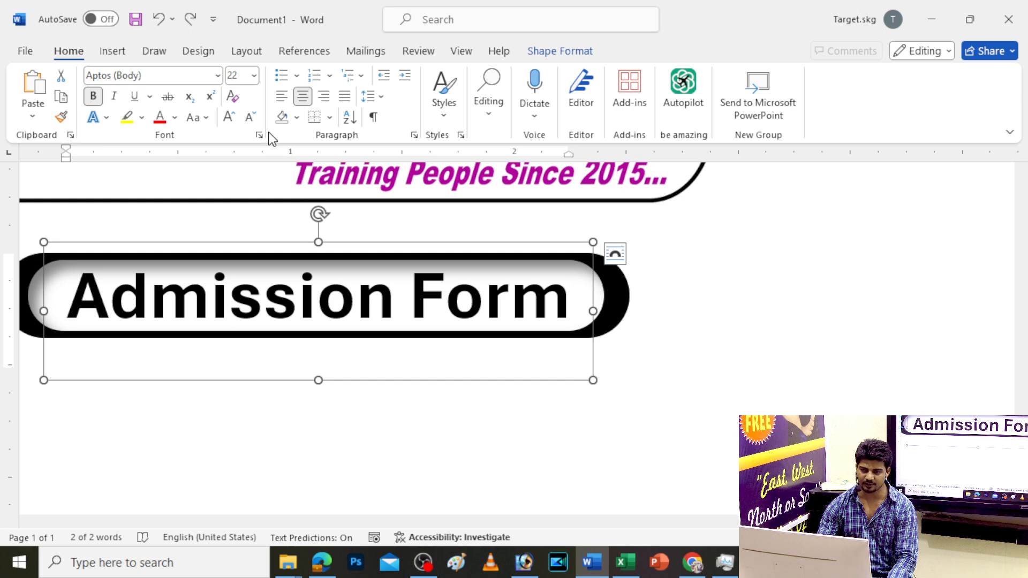
Colour the Admission Form lettering with the standard purple swatch from the Colors dialog
{"action": "left_click", "coordinate": [174, 119]}
{"action": "left_click", "coordinate": [187, 355]}
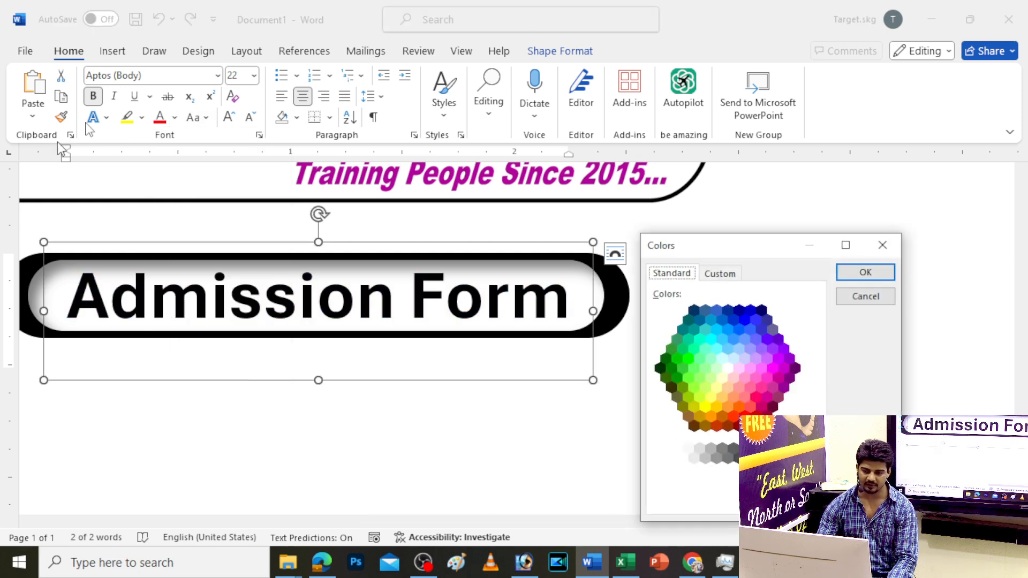
{"action": "left_click", "coordinate": [720, 274]}
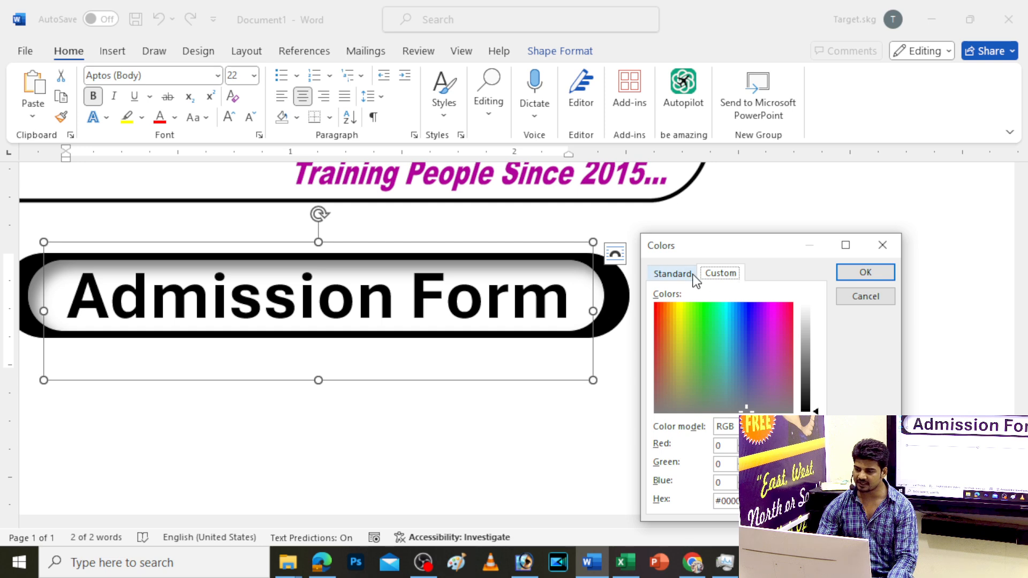
{"action": "left_click", "coordinate": [674, 274]}
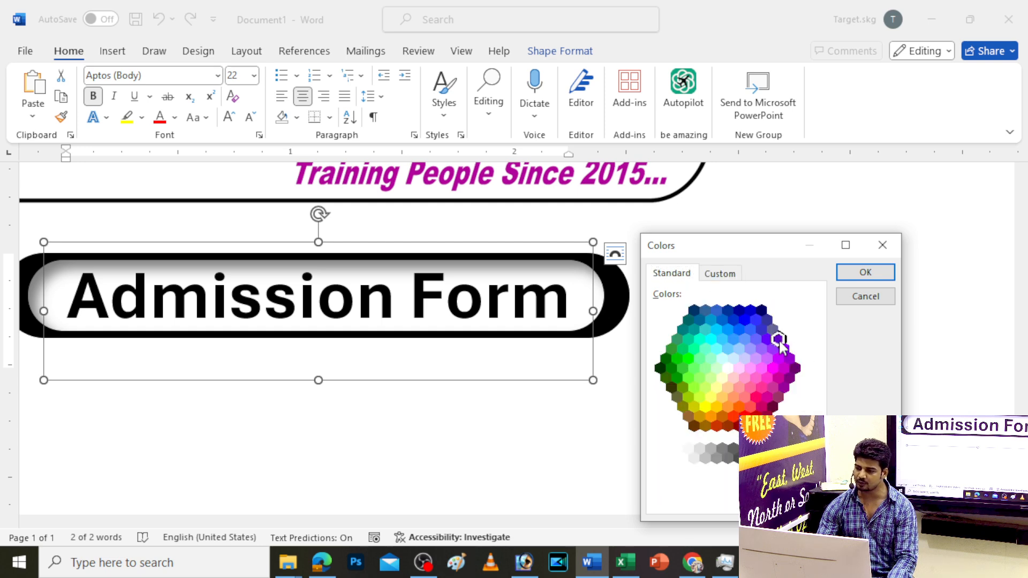
{"action": "left_click", "coordinate": [866, 272]}
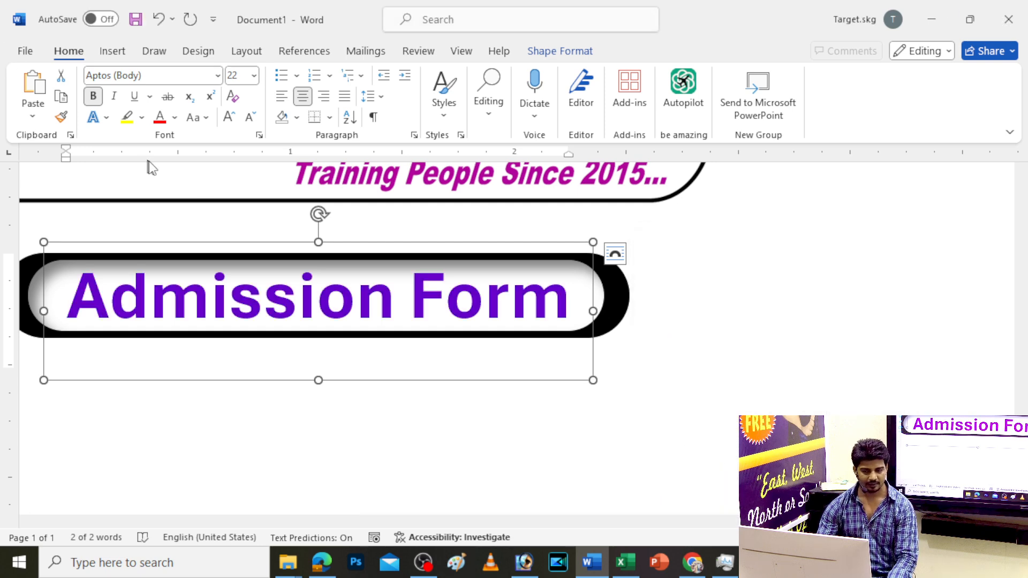
{"action": "scroll", "coordinate": [456, 385], "scroll_direction": "down", "scroll_amount": 8, "text": "ctrl"}
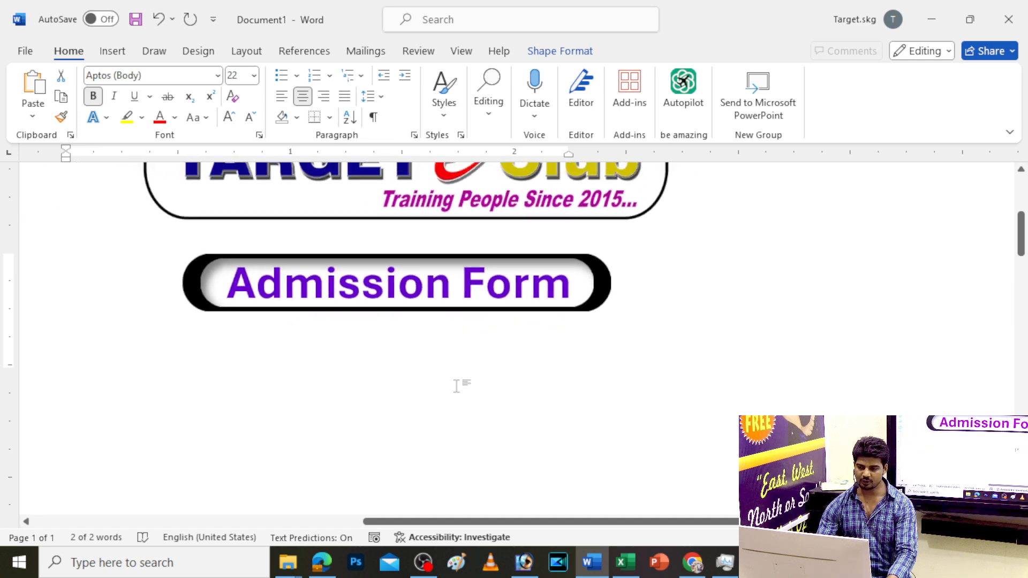
{"action": "scroll", "coordinate": [456, 385], "scroll_direction": "down", "scroll_amount": 1, "text": "ctrl"}
{"action": "scroll", "coordinate": [458, 383], "scroll_direction": "up", "scroll_amount": 6, "text": "ctrl"}
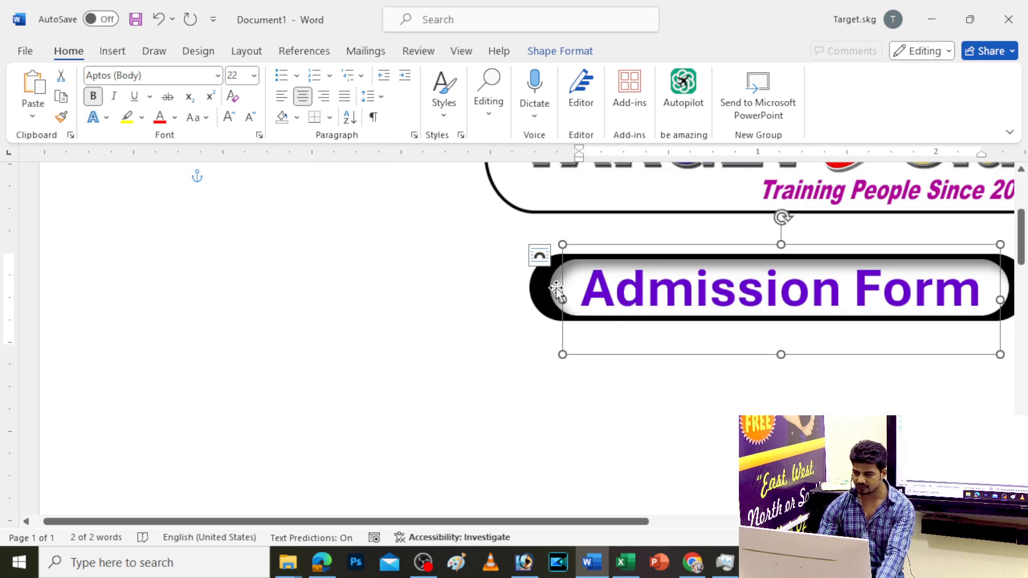
Select the purple Admission Form text and the black rounded banner together
{"action": "left_click", "coordinate": [557, 291]}
{"action": "left_click", "coordinate": [539, 289]}
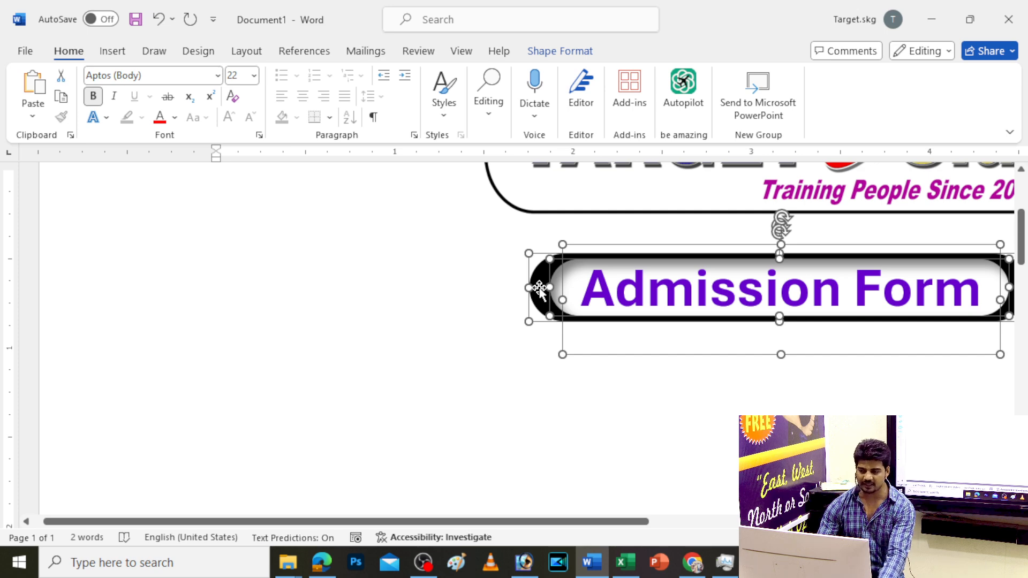
{"action": "left_click", "coordinate": [653, 465]}
{"action": "left_click", "coordinate": [615, 289]}
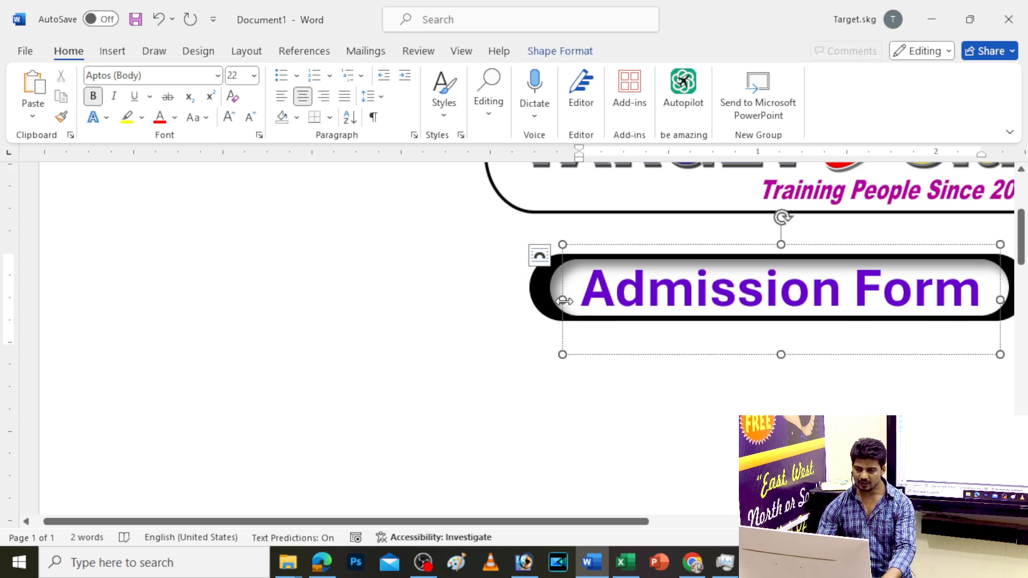
{"action": "left_click", "coordinate": [554, 287]}
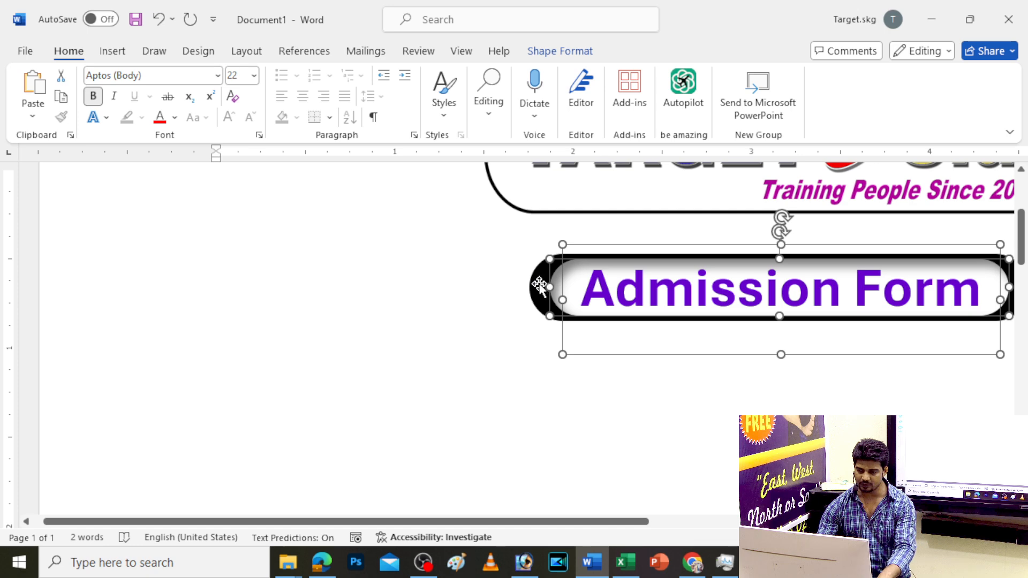
{"action": "left_click", "coordinate": [539, 287]}
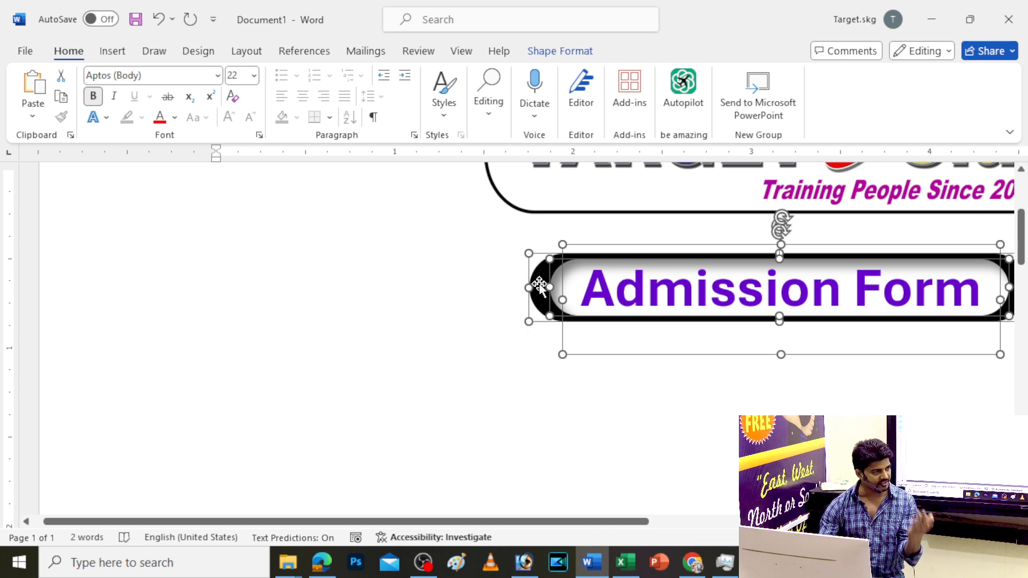
Group the banner and text into one 0.61" by 2.8" object under the logo
{"action": "left_click", "coordinate": [559, 51]}
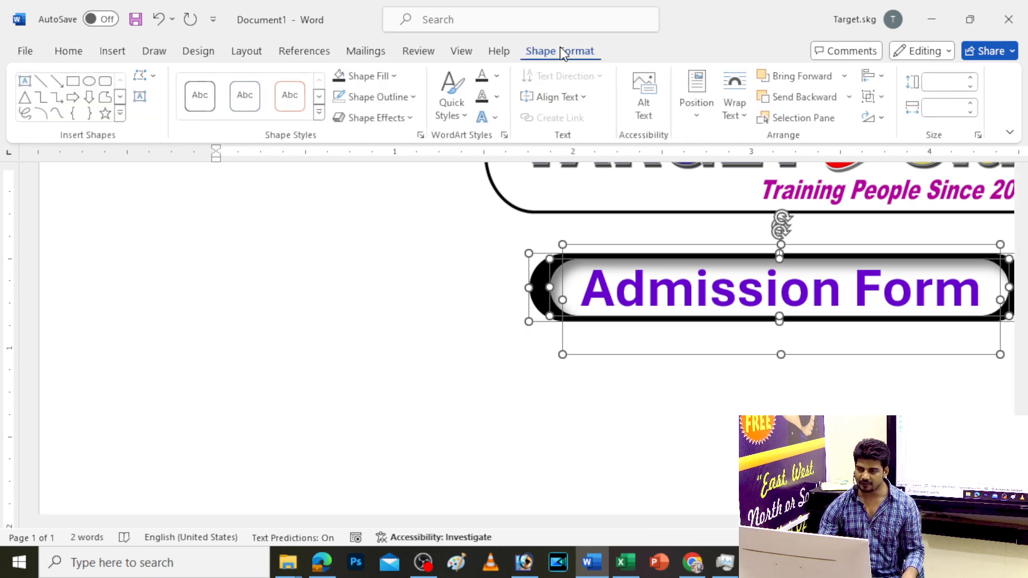
{"action": "left_click", "coordinate": [872, 96]}
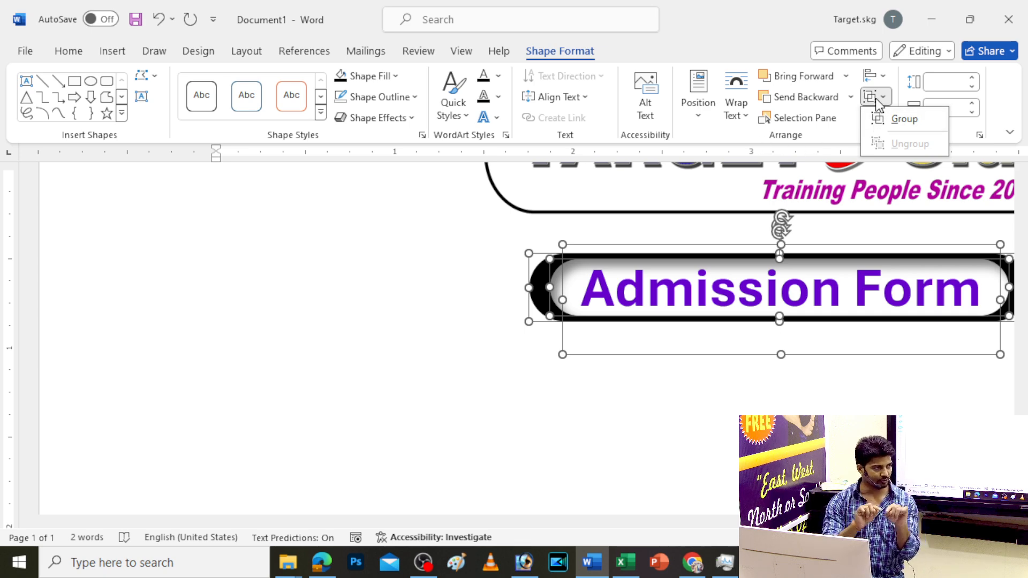
{"action": "left_click", "coordinate": [903, 119]}
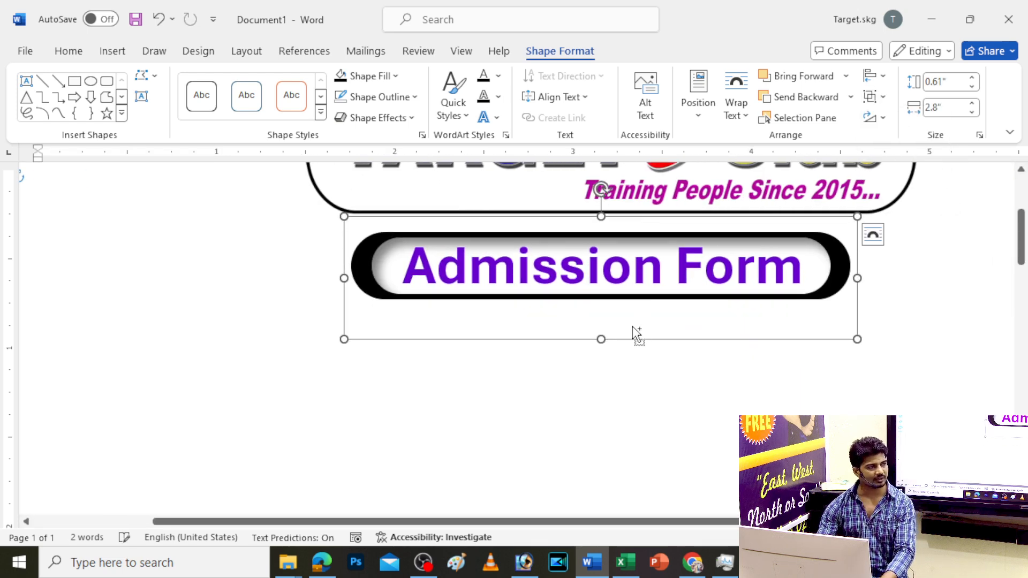
{"action": "left_click", "coordinate": [632, 326]}
{"action": "scroll", "coordinate": [631, 326], "scroll_direction": "down", "scroll_amount": 8}
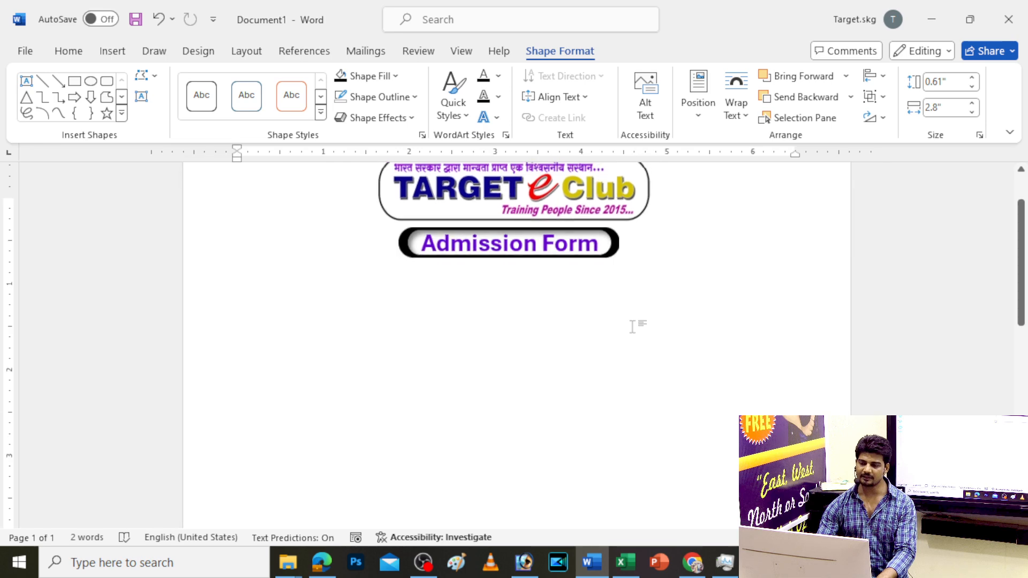
{"action": "key", "text": "ctrl+z"}
{"action": "scroll", "coordinate": [631, 326], "scroll_direction": "down", "scroll_amount": 2}
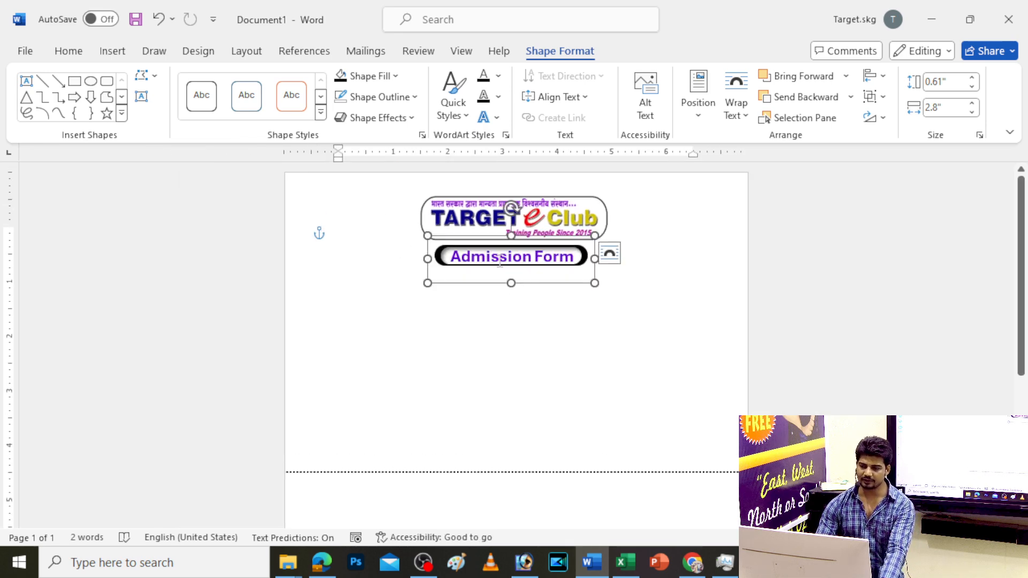
Insert a first-style WordArt box below the banner and remove its shadow
{"action": "left_click", "coordinate": [500, 261]}
{"action": "left_click_drag", "start_coordinate": [489, 248], "coordinate": [372, 274]}
{"action": "key", "text": "ctrl+z"}
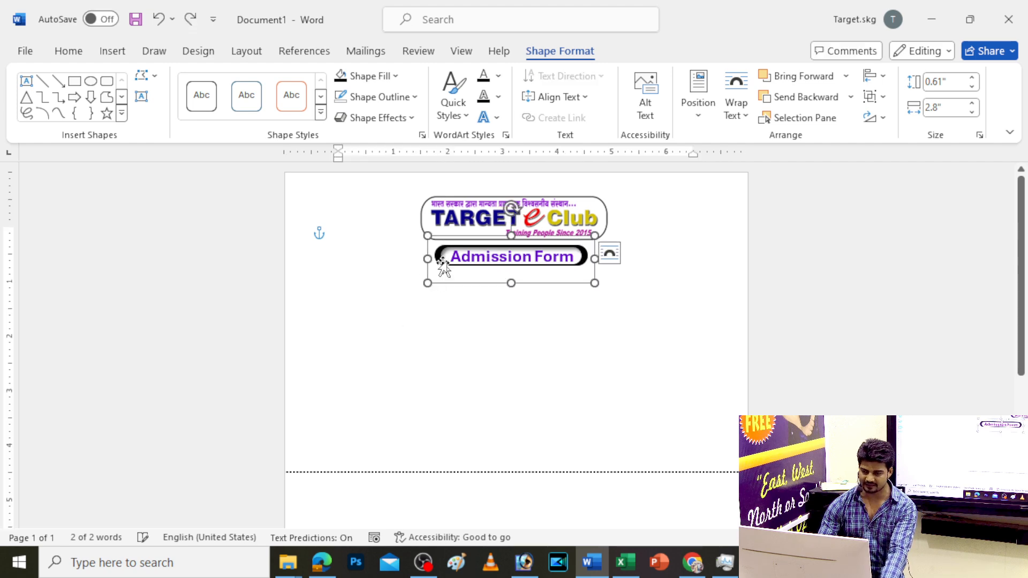
{"action": "left_click", "coordinate": [111, 51]}
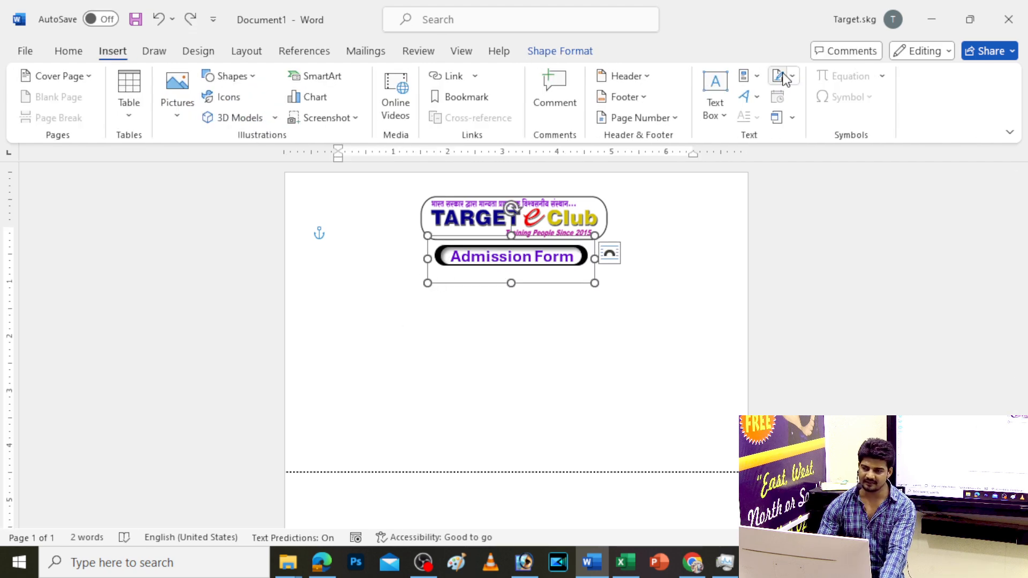
{"action": "left_click", "coordinate": [745, 97]}
{"action": "left_click", "coordinate": [757, 131]}
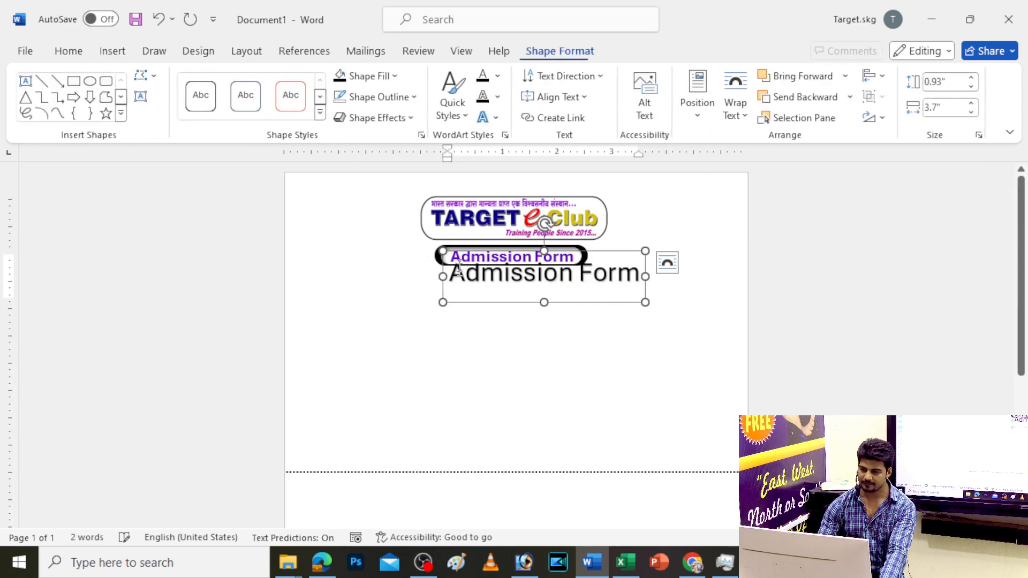
{"action": "left_click_drag", "start_coordinate": [484, 251], "coordinate": [353, 264]}
{"action": "left_click", "coordinate": [487, 117]}
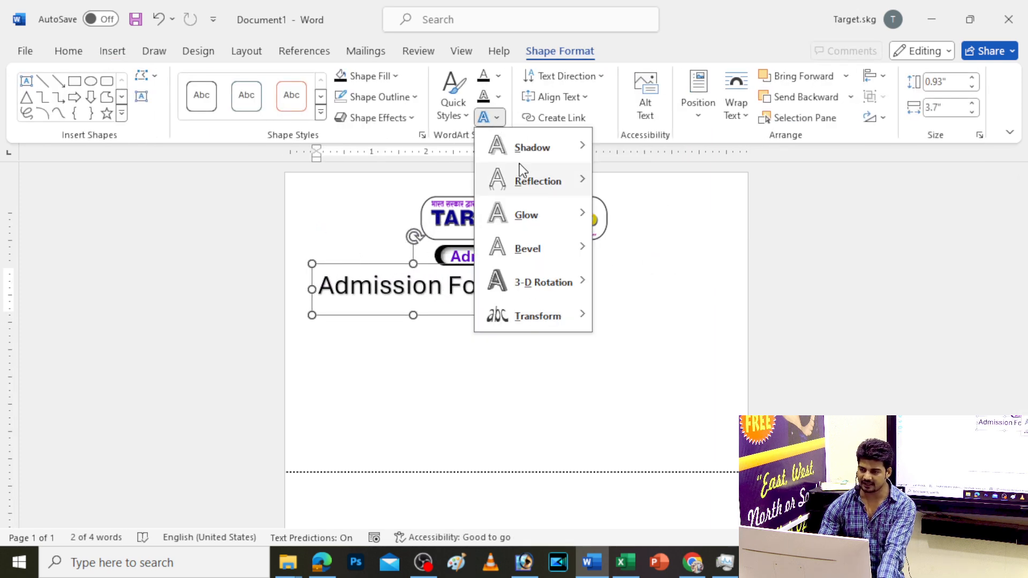
{"action": "mouse_move", "coordinate": [528, 155]}
{"action": "left_click", "coordinate": [623, 156]}
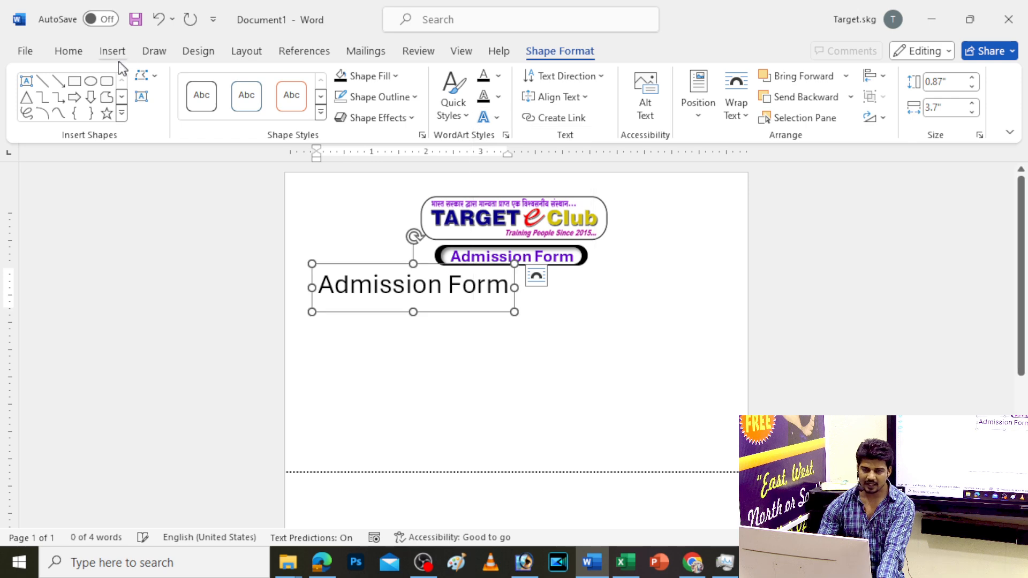
Make the new WordArt text bold, 20 pt and centred in its box
{"action": "left_click", "coordinate": [69, 51]}
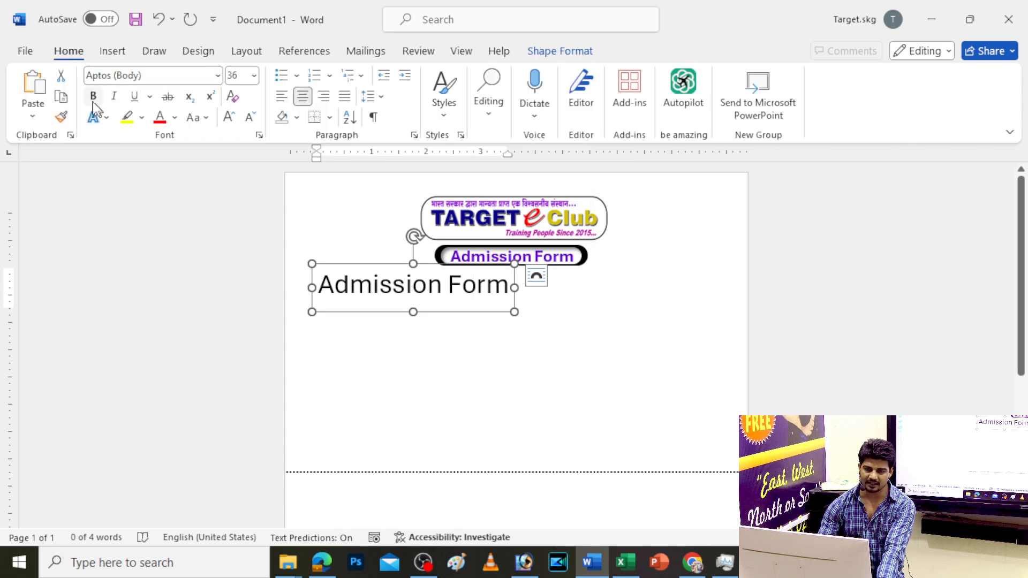
{"action": "left_click", "coordinate": [93, 96]}
{"action": "left_click", "coordinate": [252, 118]}
{"action": "left_click", "coordinate": [251, 117]}
{"action": "left_click", "coordinate": [251, 117]}
{"action": "left_click", "coordinate": [251, 118]}
{"action": "left_click", "coordinate": [252, 118]}
{"action": "scroll", "coordinate": [500, 334], "scroll_direction": "up", "scroll_amount": 10}
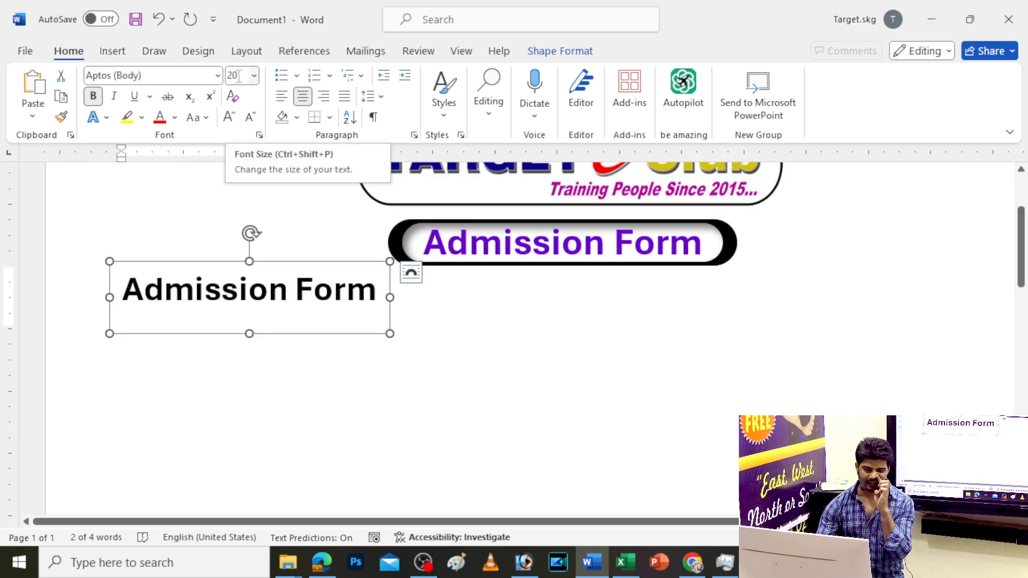
{"action": "left_click", "coordinate": [249, 118]}
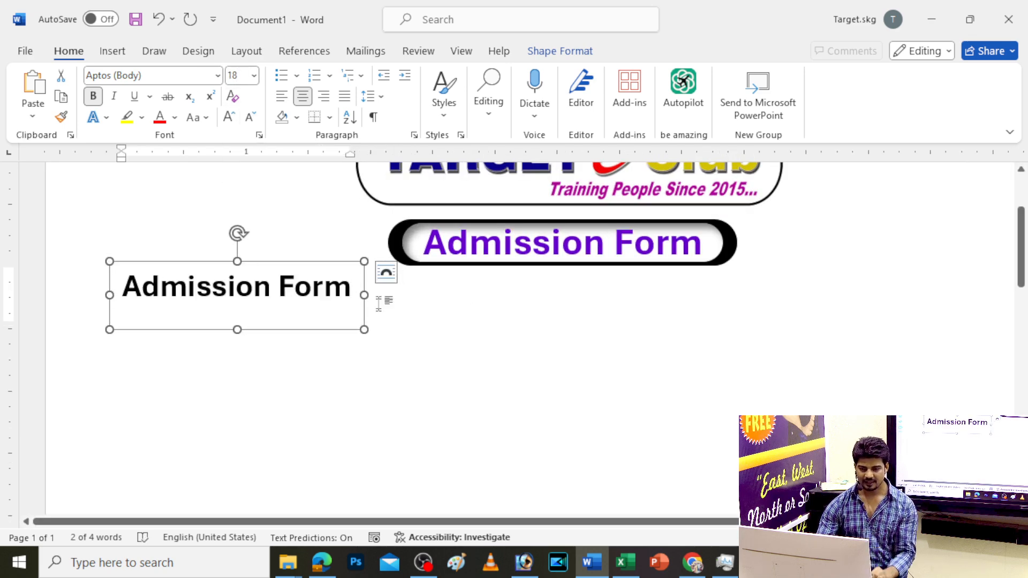
{"action": "left_click_drag", "start_coordinate": [317, 262], "coordinate": [340, 279]}
{"action": "left_click", "coordinate": [303, 96]}
{"action": "left_click", "coordinate": [228, 117]}
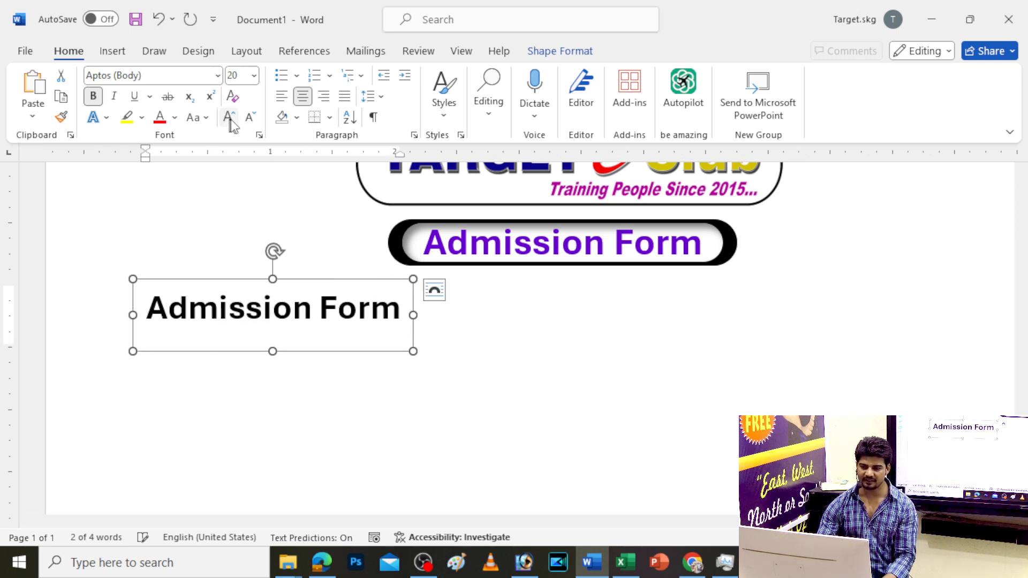
{"action": "scroll", "coordinate": [454, 347], "scroll_direction": "down", "scroll_amount": 5}
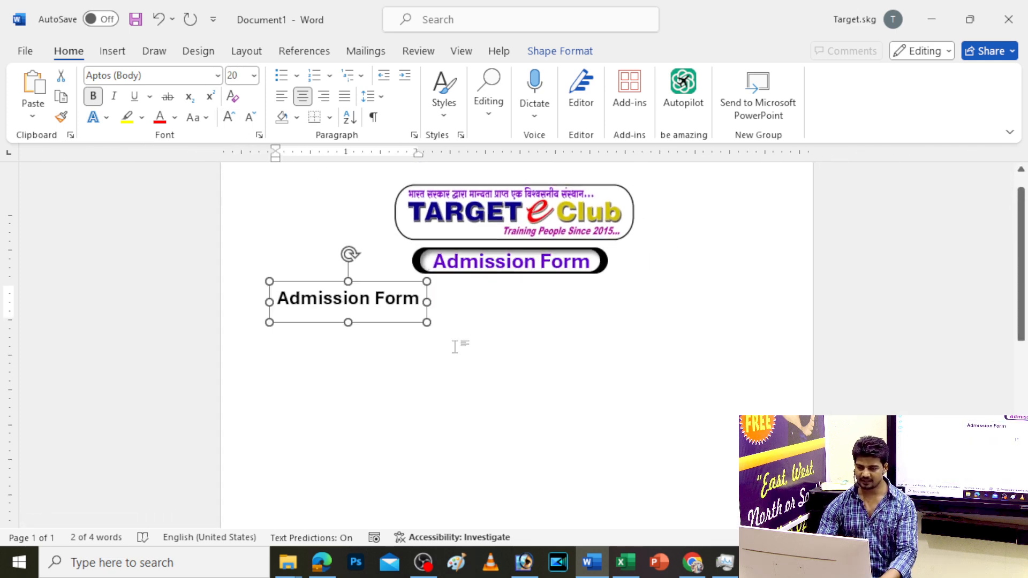
Replace the second box's 'Admission Form' text with 'ID No.'
{"action": "triple_click", "coordinate": [391, 293]}
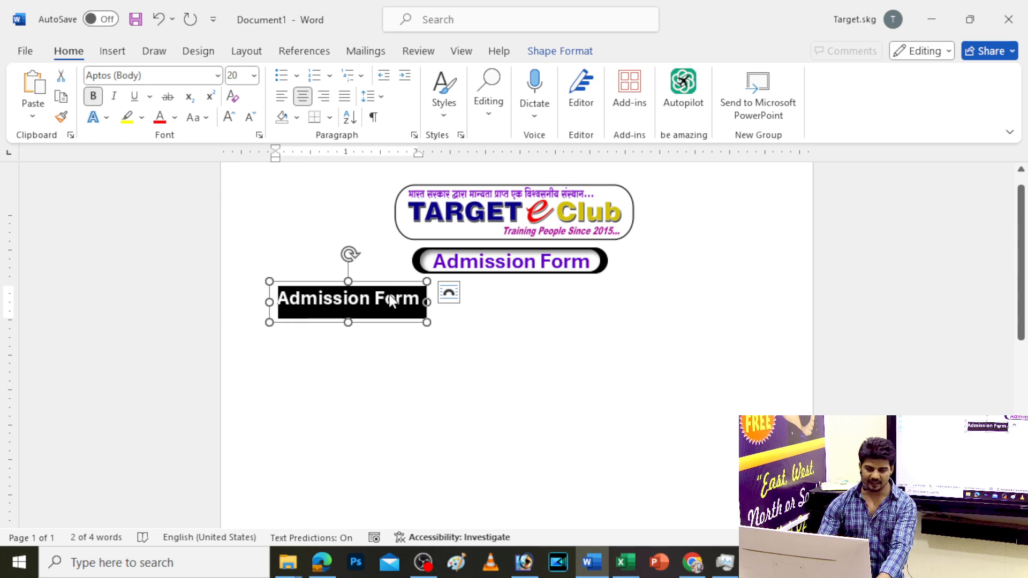
{"action": "type", "text": "ID No"}
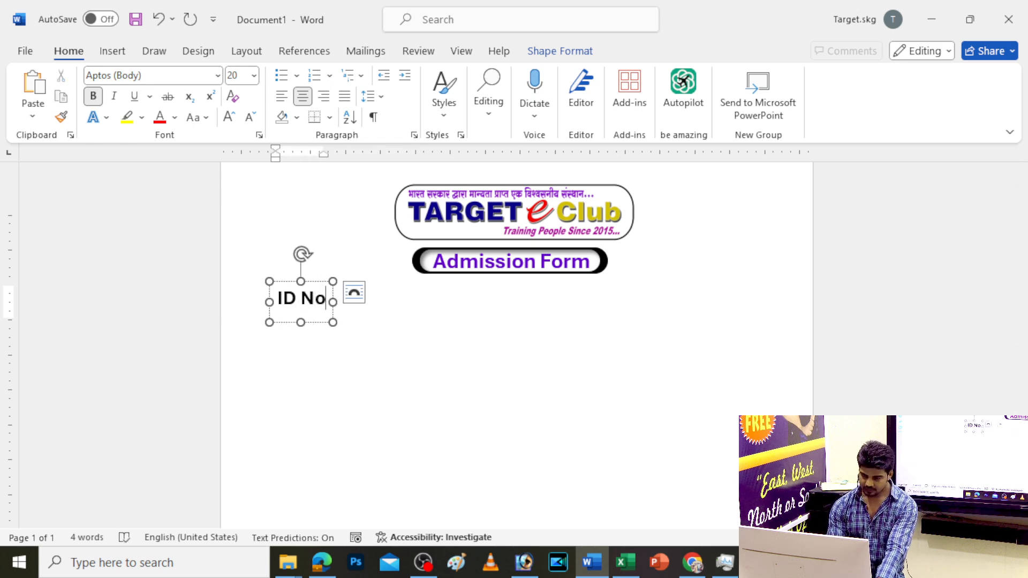
{"action": "type", "text": "."}
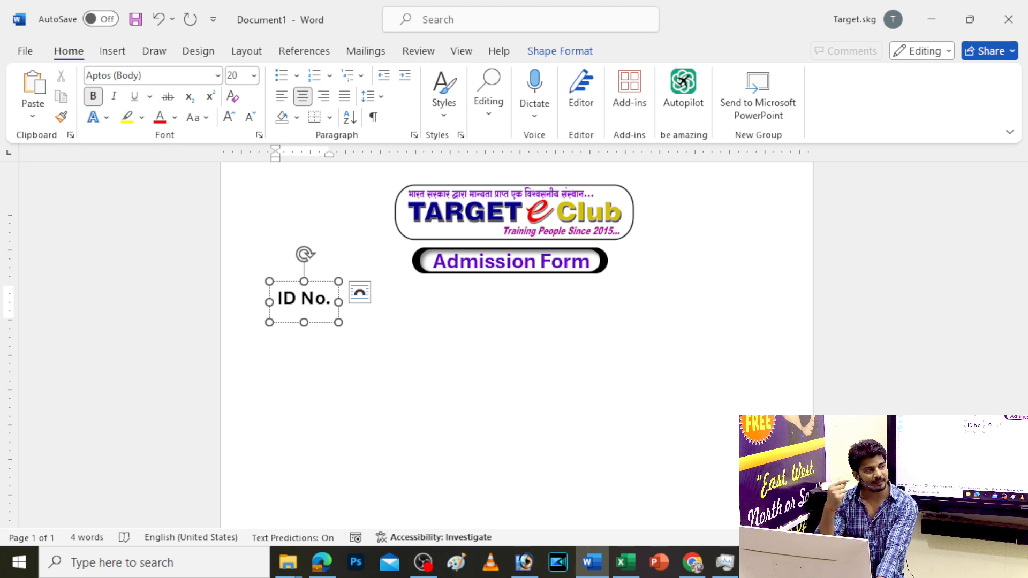
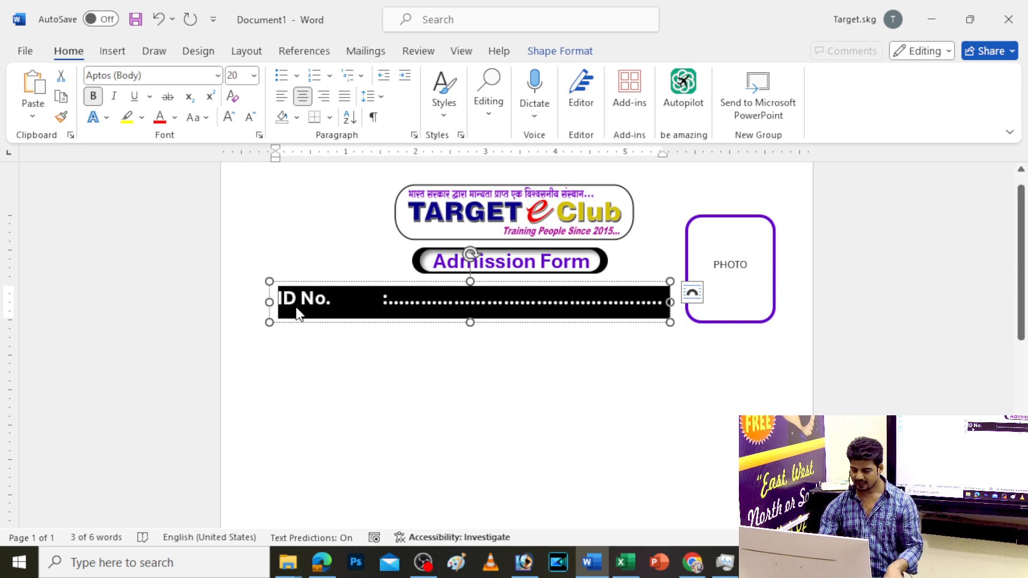
Insert a trial first-style WordArt, stretch it to 7.26 inches wide, then delete it
{"action": "key", "text": "Return"}
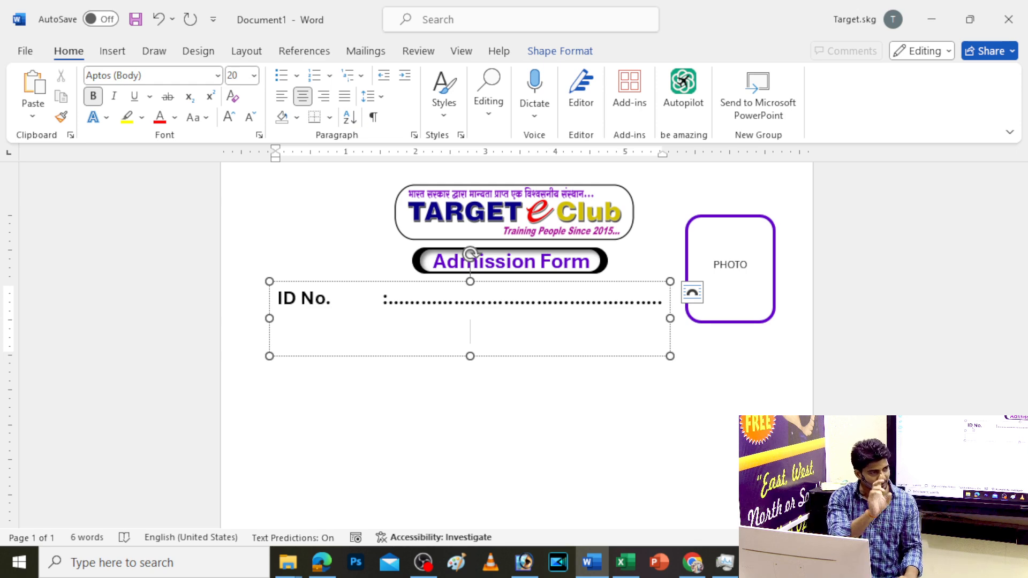
{"action": "left_click", "coordinate": [389, 419]}
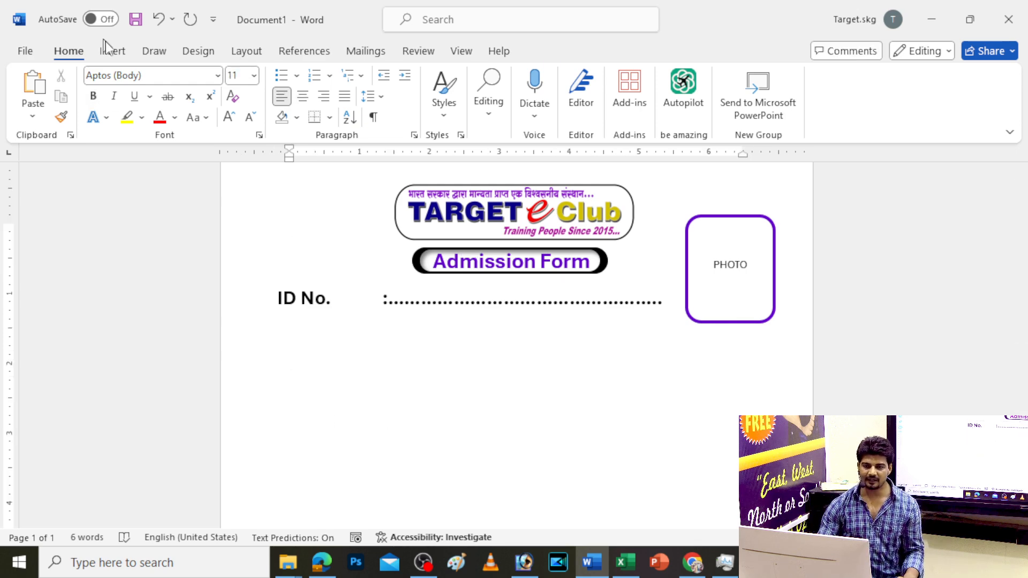
{"action": "left_click", "coordinate": [114, 57]}
{"action": "left_click", "coordinate": [744, 96]}
{"action": "left_click", "coordinate": [754, 132]}
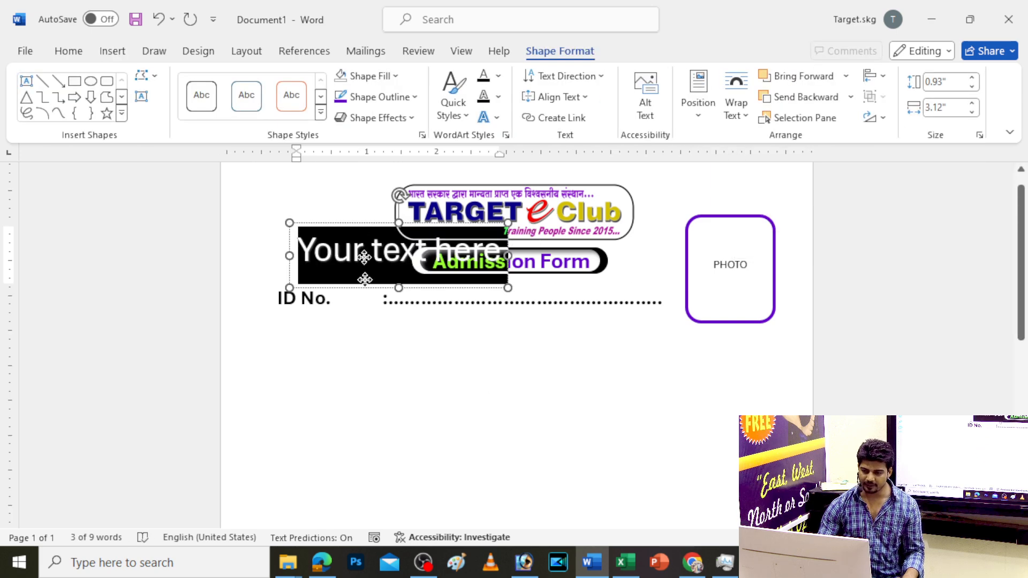
{"action": "left_click_drag", "start_coordinate": [366, 224], "coordinate": [378, 408]}
{"action": "left_click_drag", "start_coordinate": [518, 436], "coordinate": [808, 435]}
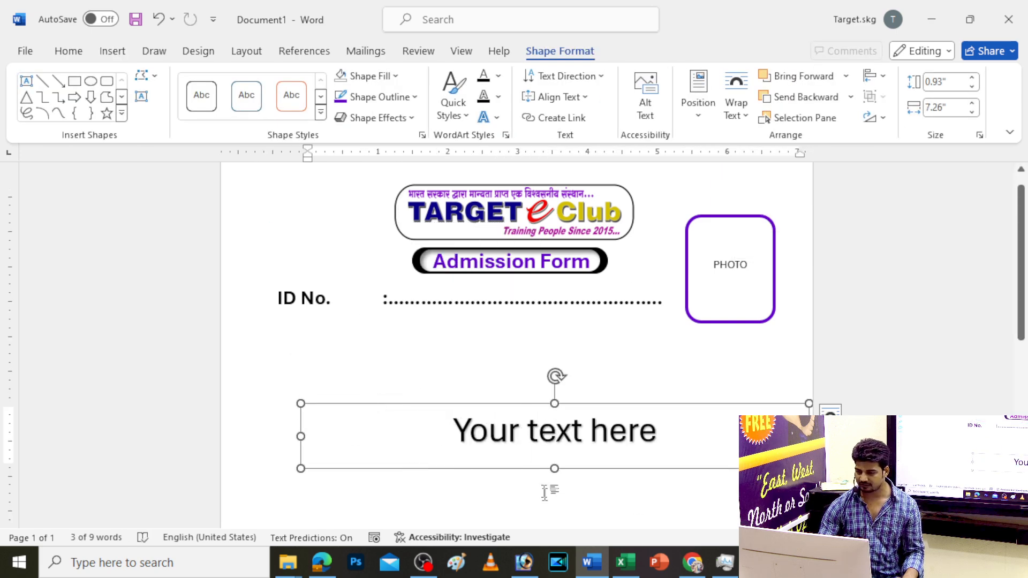
{"action": "left_click_drag", "start_coordinate": [557, 470], "coordinate": [556, 538]}
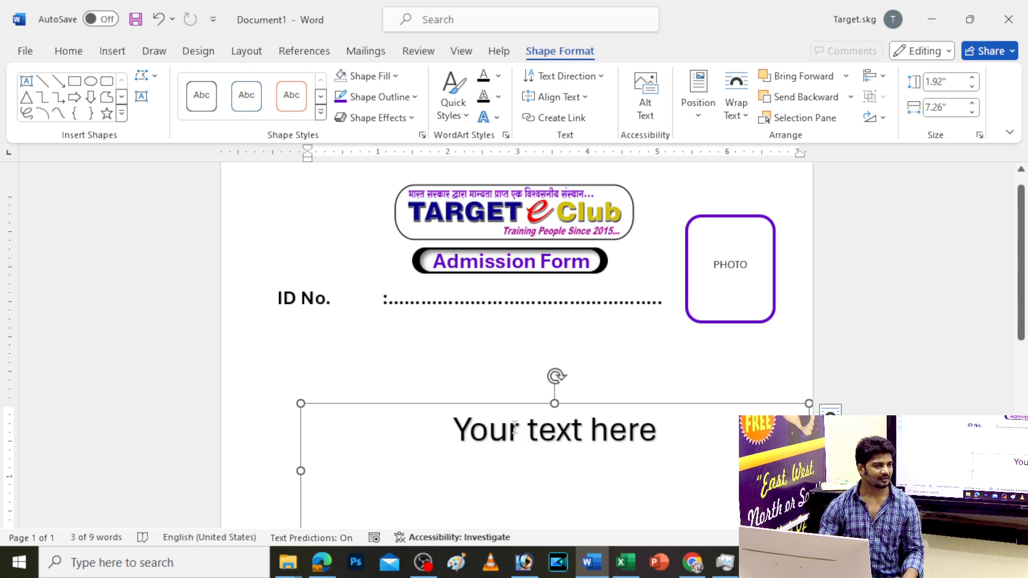
{"action": "key", "text": "Delete"}
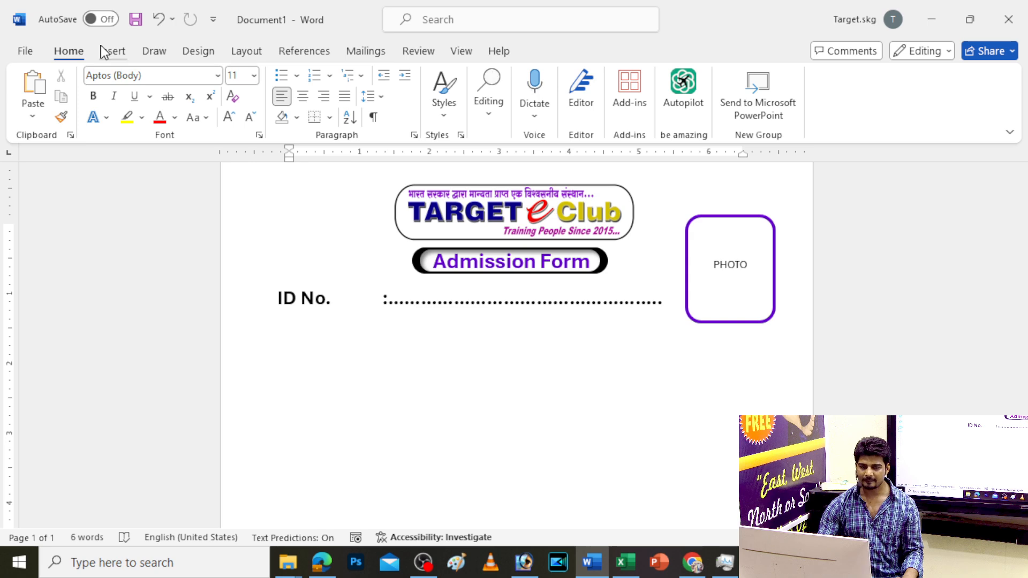
Delete the old ID No. box and place a new first-style WordArt below the banner, at left
{"action": "left_click", "coordinate": [362, 292]}
{"action": "key", "text": "Delete"}
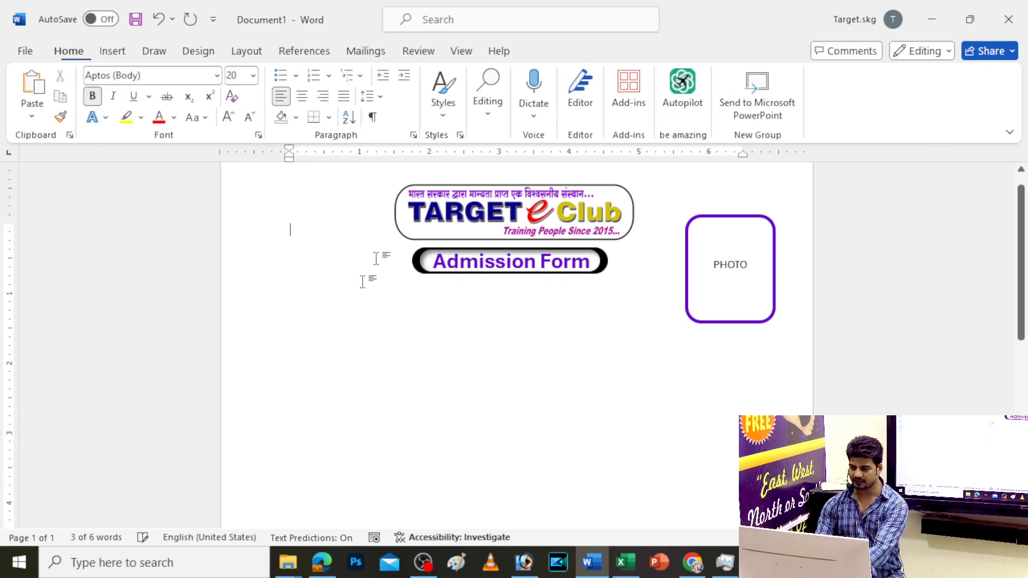
{"action": "left_click", "coordinate": [110, 51]}
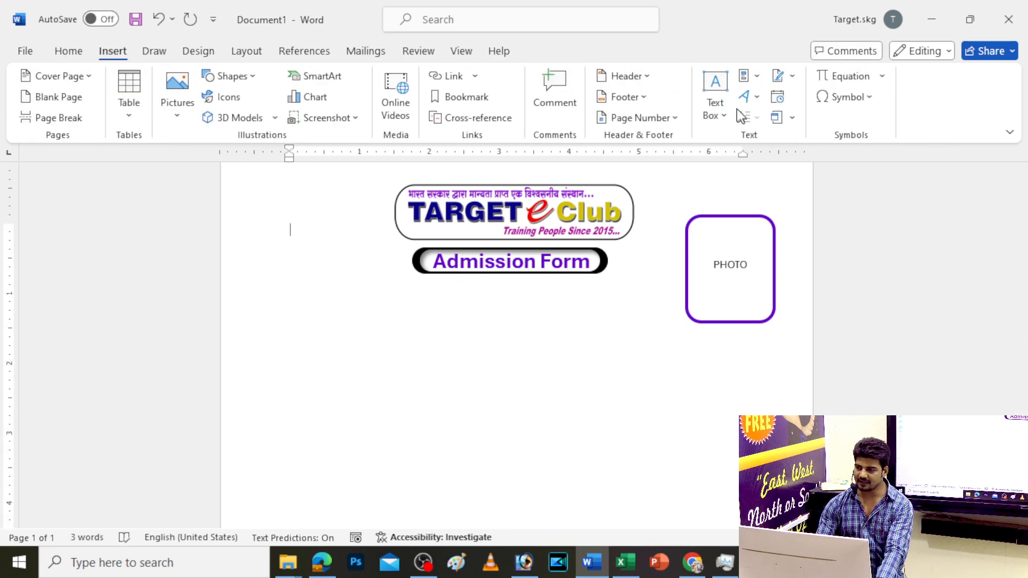
{"action": "left_click", "coordinate": [744, 97]}
{"action": "left_click", "coordinate": [760, 136]}
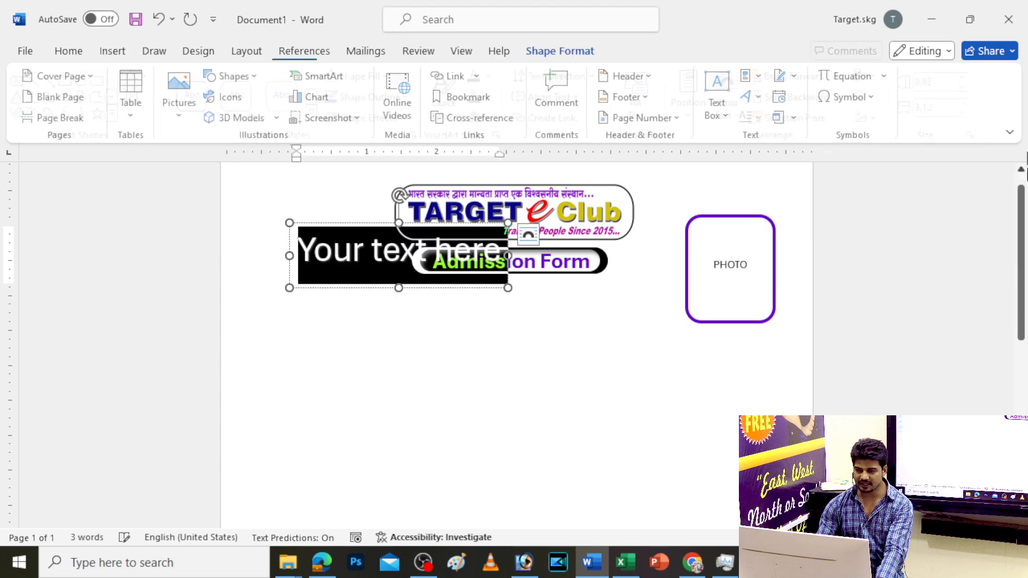
{"action": "left_click", "coordinate": [301, 265]}
{"action": "left_click_drag", "start_coordinate": [302, 265], "coordinate": [279, 278]}
Change the WordArt text to 'ID No.' and set its font size to 20
{"action": "triple_click", "coordinate": [296, 316]}
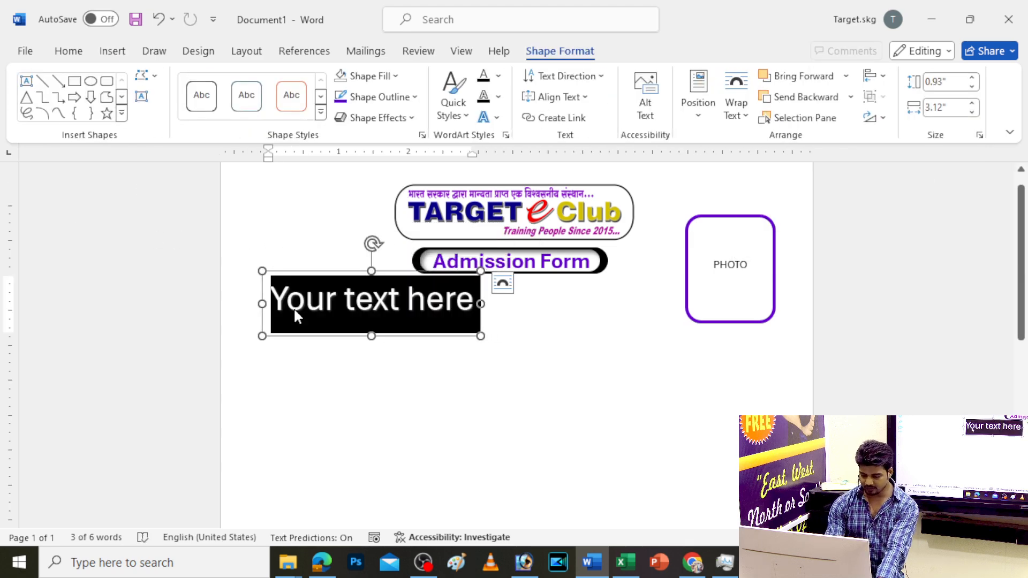
{"action": "type", "text": "ID NO"}
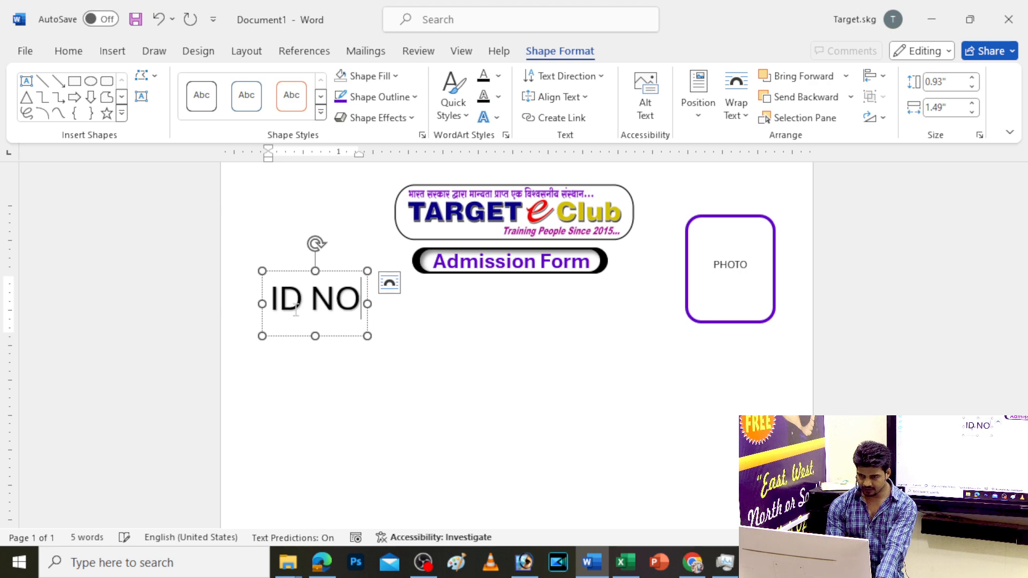
{"action": "key", "text": "BackSpace"}
{"action": "type", "text": "o."}
{"action": "key", "text": "Escape"}
{"action": "left_click", "coordinate": [68, 51]}
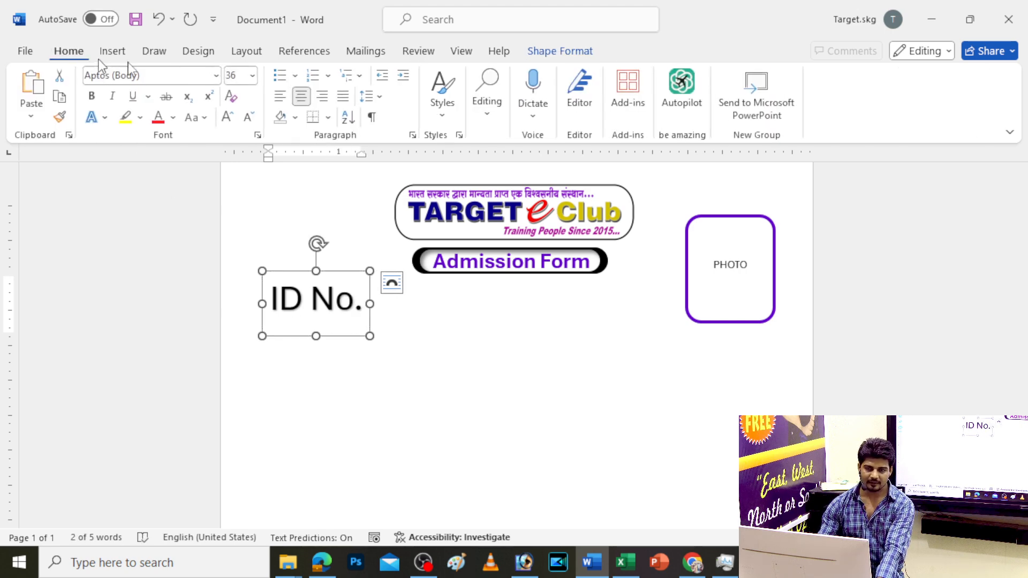
{"action": "left_click", "coordinate": [240, 76]}
{"action": "type", "text": "20"}
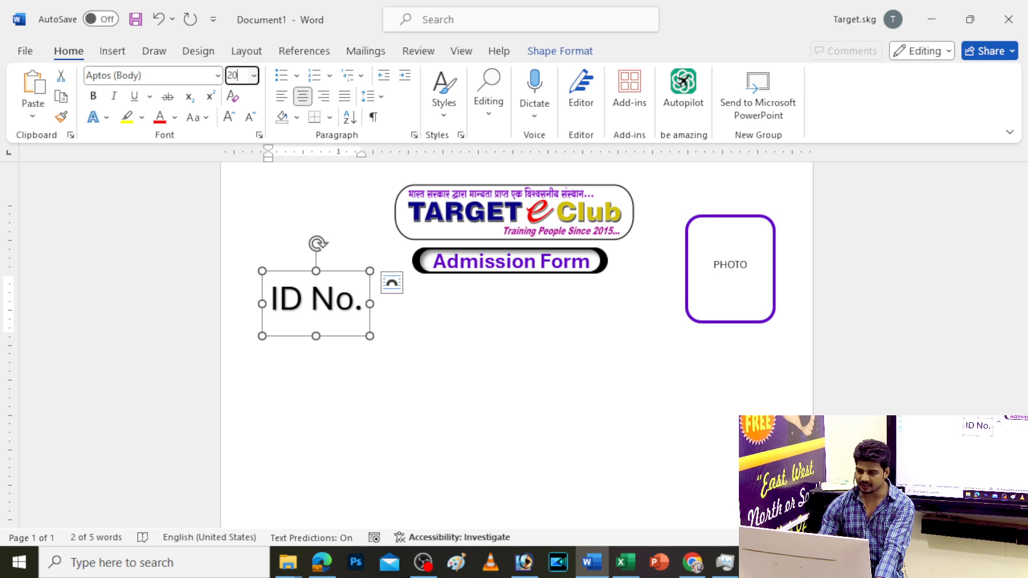
{"action": "key", "text": "Return"}
{"action": "left_click", "coordinate": [514, 267]}
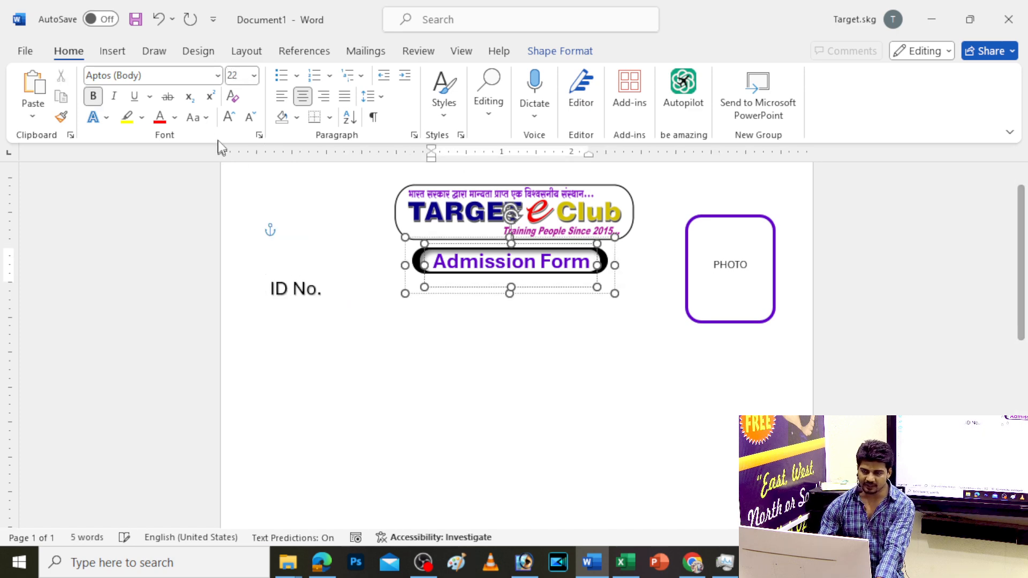
{"action": "left_click", "coordinate": [325, 296]}
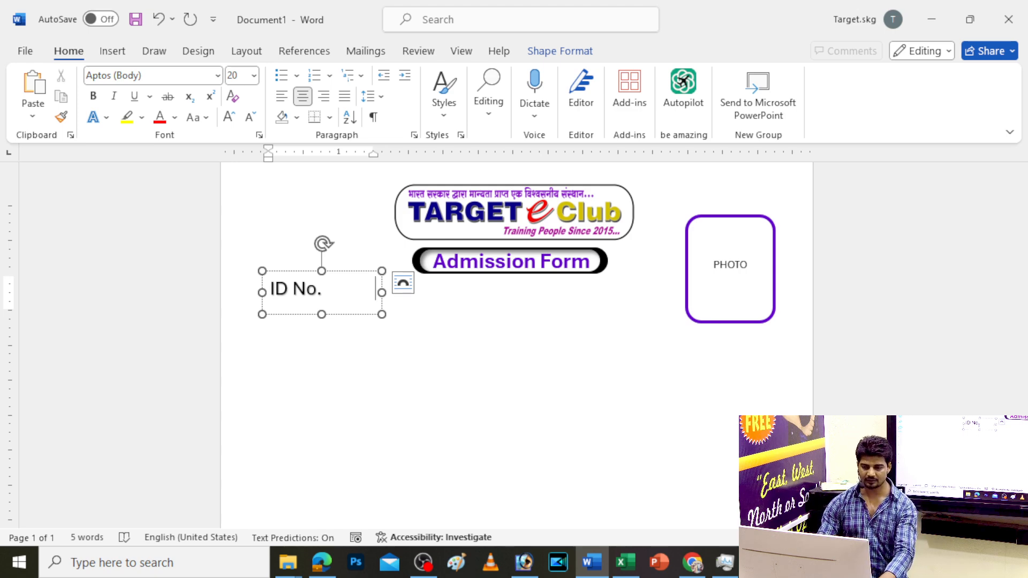
Make the ID No. label bold and set its text shadow to No Shadow
{"action": "key", "text": "Escape"}
{"action": "left_click", "coordinate": [100, 99]}
{"action": "left_click", "coordinate": [544, 51]}
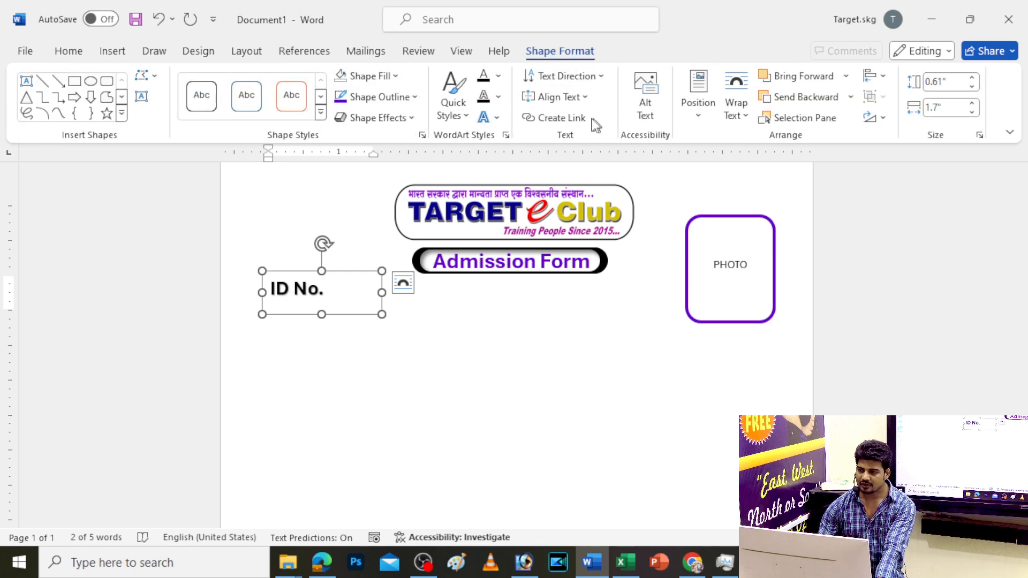
{"action": "left_click", "coordinate": [487, 117]}
{"action": "mouse_move", "coordinate": [578, 147]}
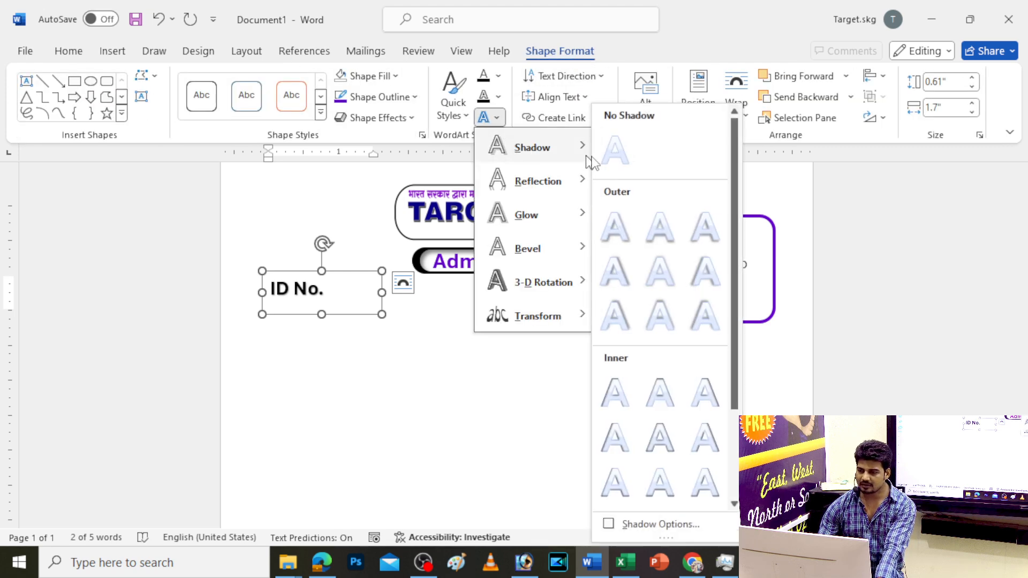
{"action": "left_click", "coordinate": [615, 151]}
Extend the label with a colon and a long dotted fill-in line
{"action": "left_click", "coordinate": [376, 291]}
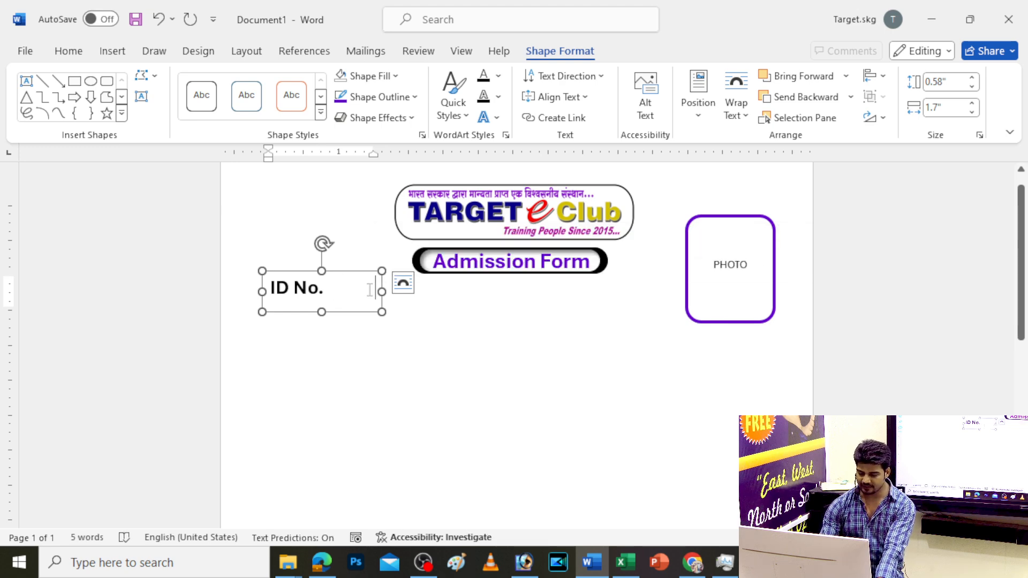
{"action": "type", "text": ":................................."}
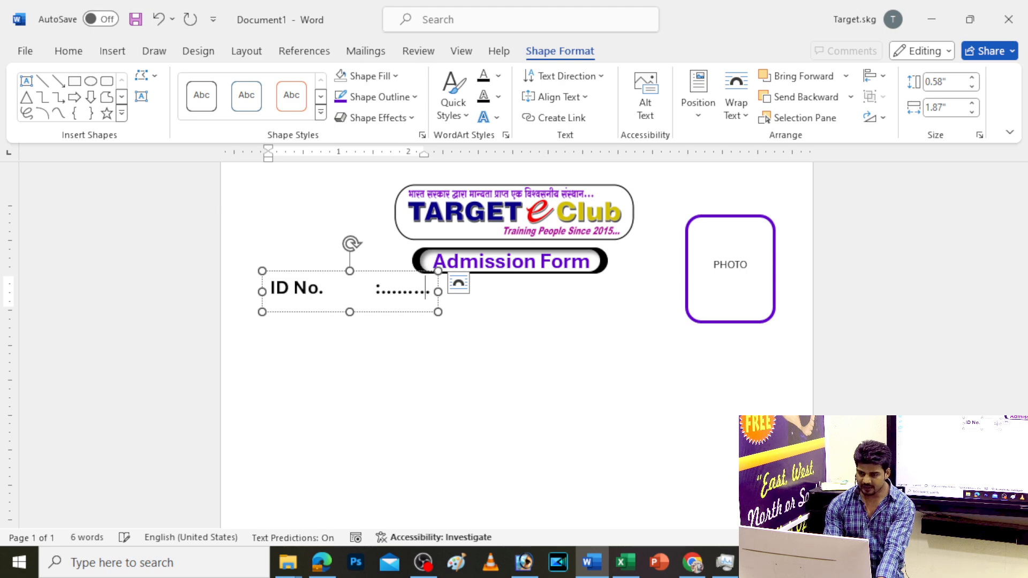
{"action": "type", "text": "................"}
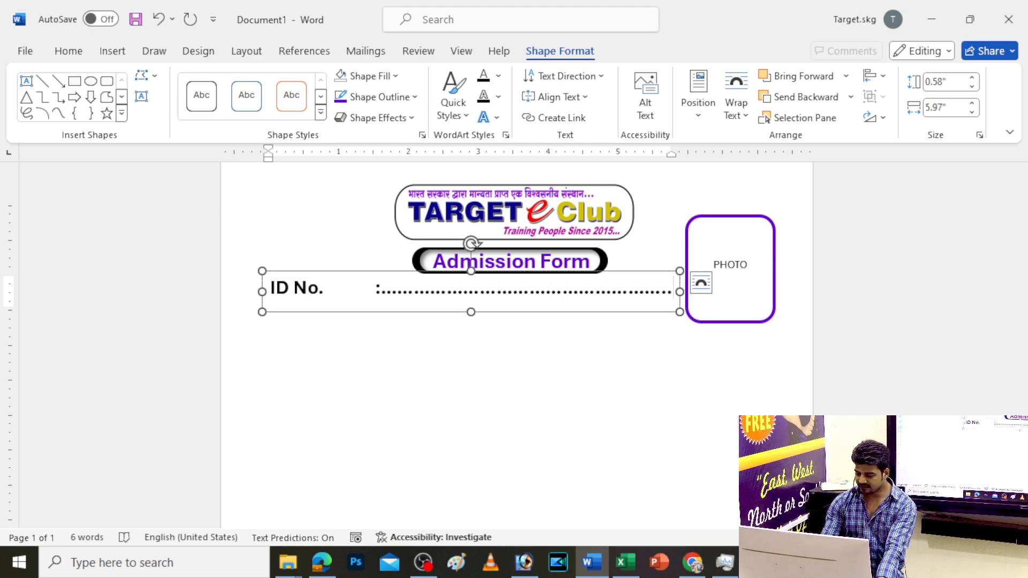
{"action": "key", "text": "Escape"}
{"action": "key", "text": "Down"}
{"action": "key", "text": "Down"}
{"action": "key", "text": "Down"}
{"action": "key", "text": "Down"}
{"action": "key", "text": "Down"}
{"action": "key", "text": "Down"}
{"action": "key", "text": "Down"}
{"action": "key", "text": "Down"}
{"action": "key", "text": "Down"}
{"action": "key", "text": "Down"}
{"action": "key", "text": "Down"}
{"action": "key", "text": "Up"}
{"action": "key", "text": "Up"}
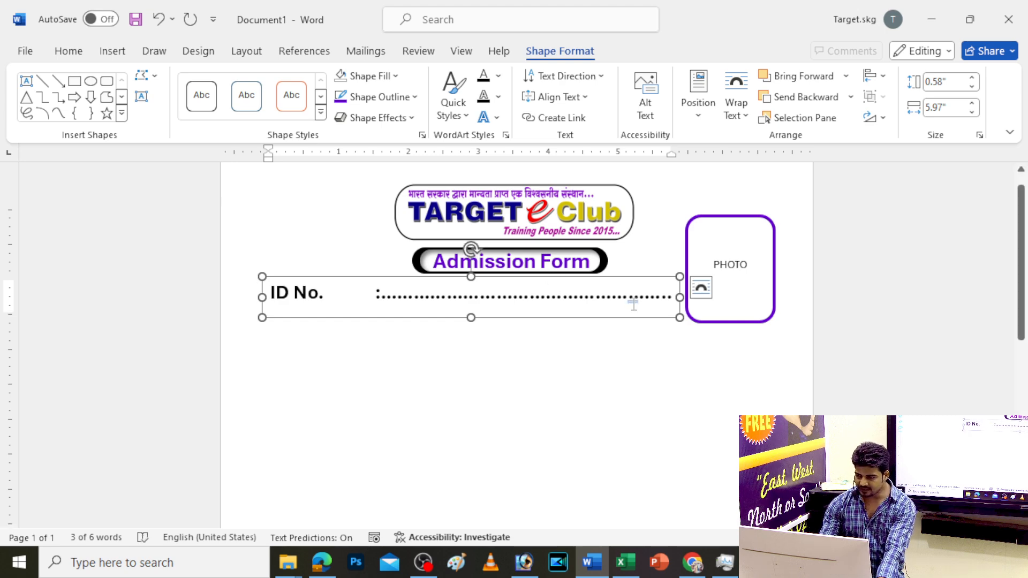
{"action": "left_click", "coordinate": [634, 304]}
{"action": "left_click", "coordinate": [78, 56]}
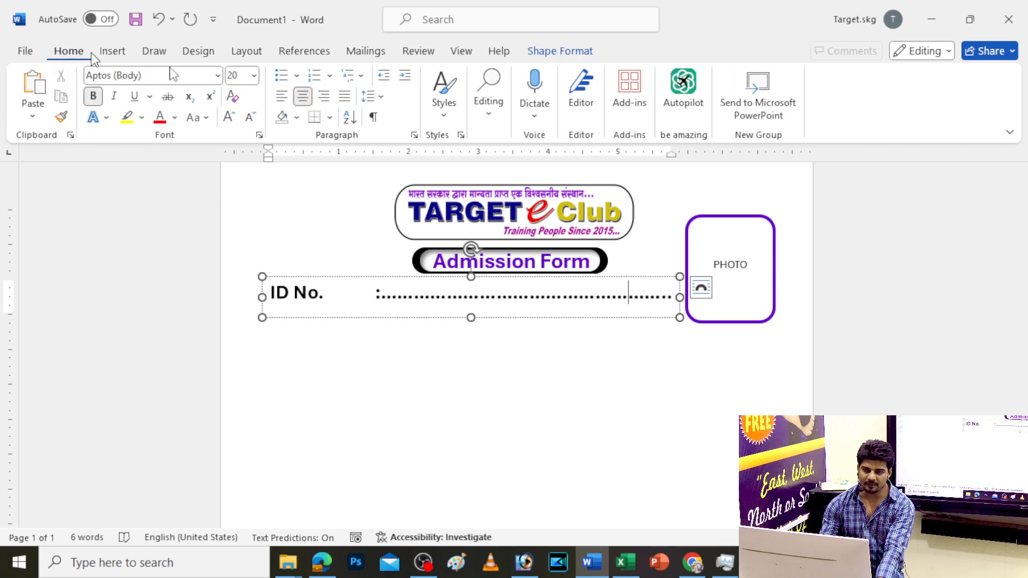
Left-align the ID No. line and paste copies to stack eight identical rows
{"action": "left_click", "coordinate": [284, 99]}
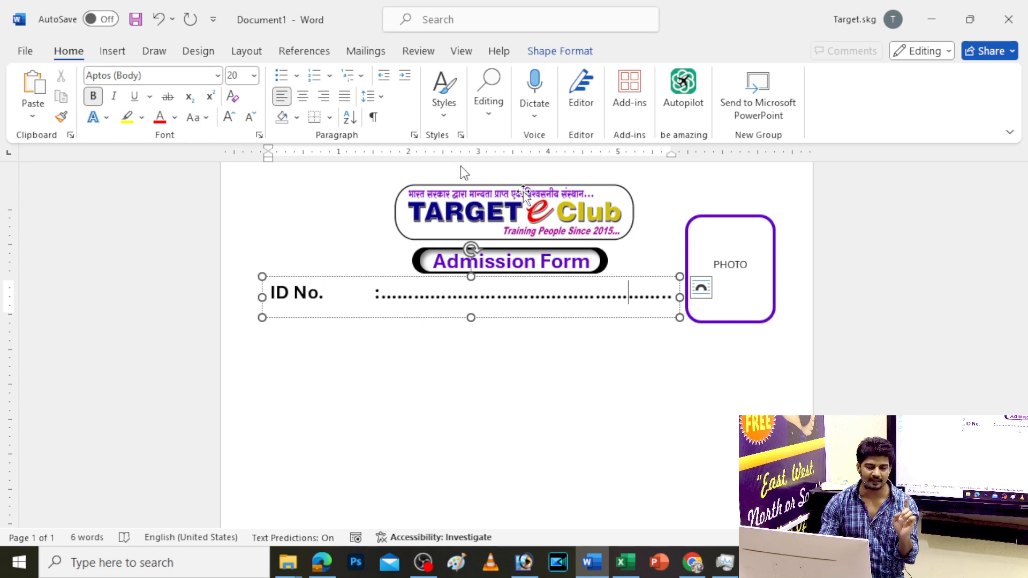
{"action": "left_click_drag", "start_coordinate": [675, 300], "coordinate": [94, 282]}
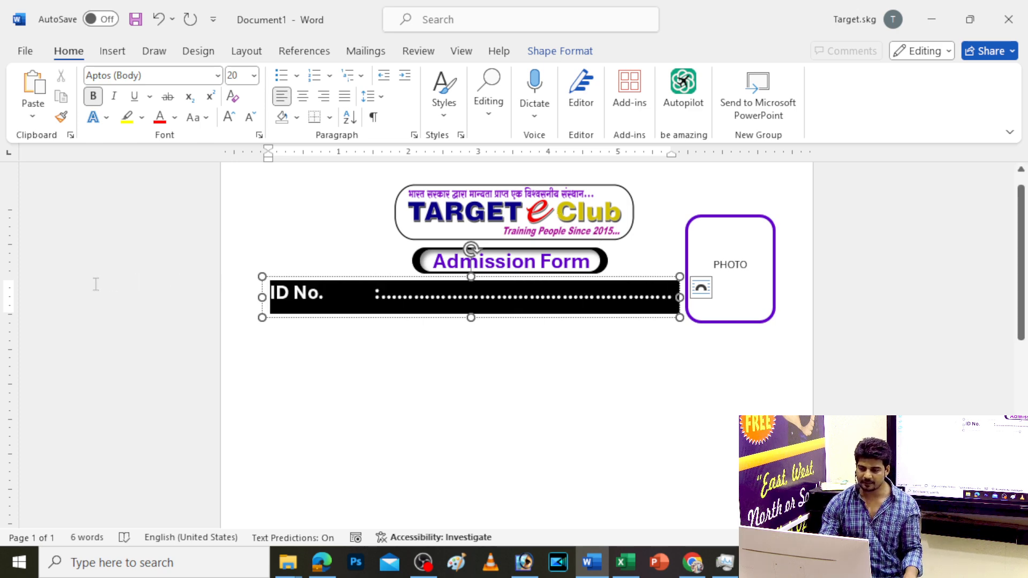
{"action": "key", "text": "Right"}
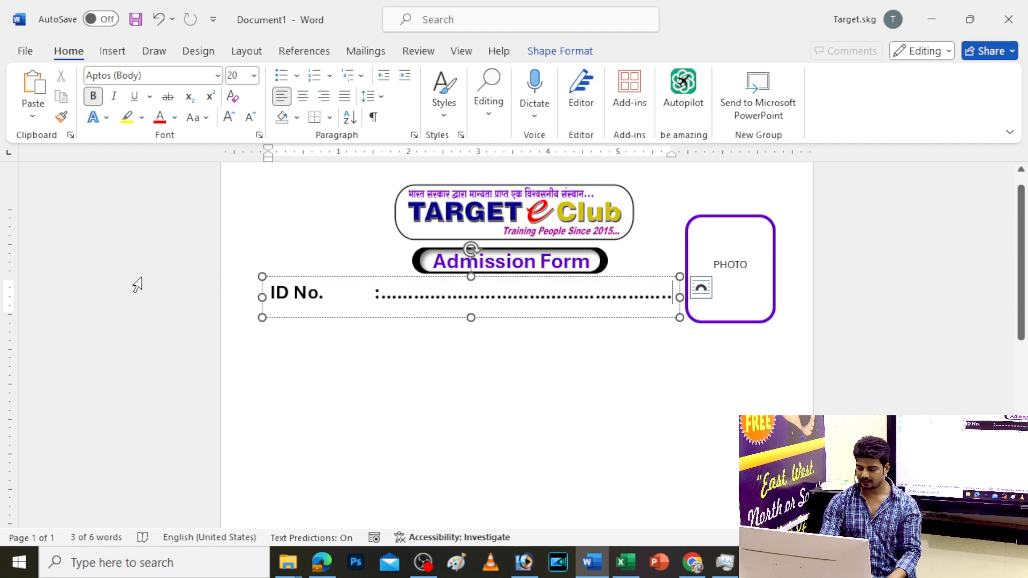
{"action": "key", "text": "Return"}
{"action": "key", "text": "ctrl+v"}
{"action": "key", "text": "ctrl+v"}
{"action": "key", "text": "ctrl+v"}
{"action": "key", "text": "ctrl+v"}
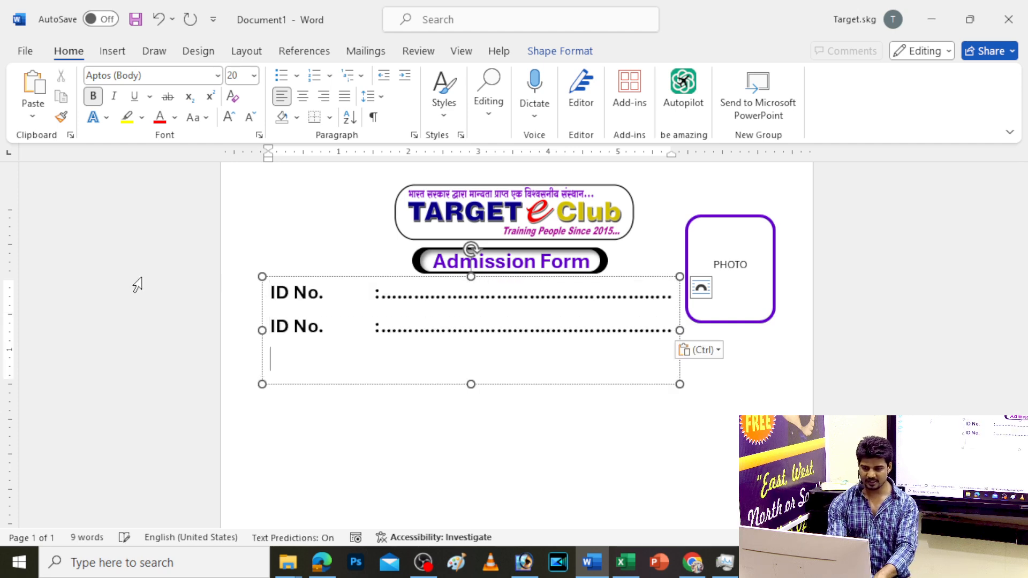
{"action": "key", "text": "ctrl+v"}
{"action": "key", "text": "ctrl+v"}
{"action": "key", "text": "ctrl+v"}
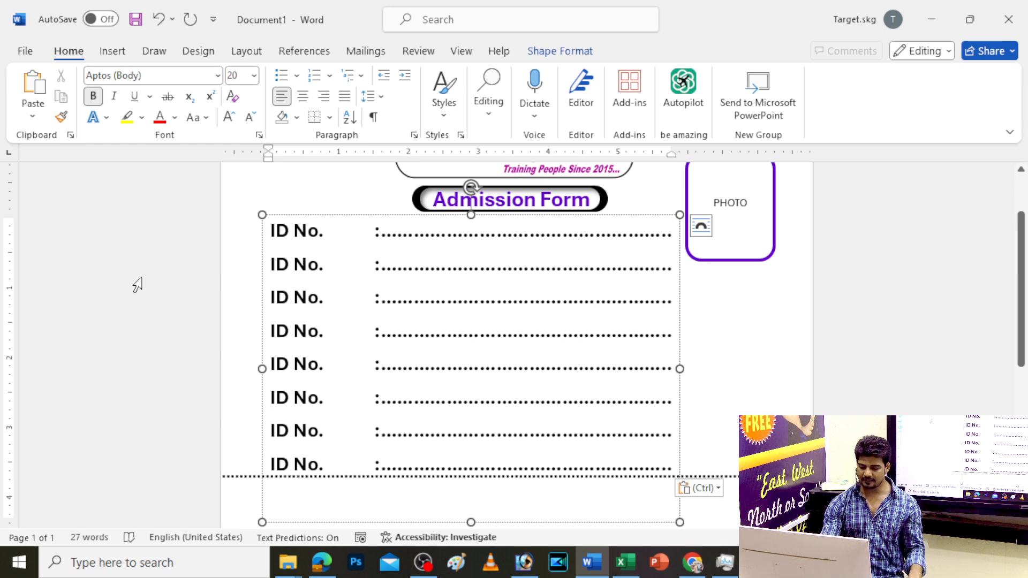
{"action": "key", "text": "BackSpace"}
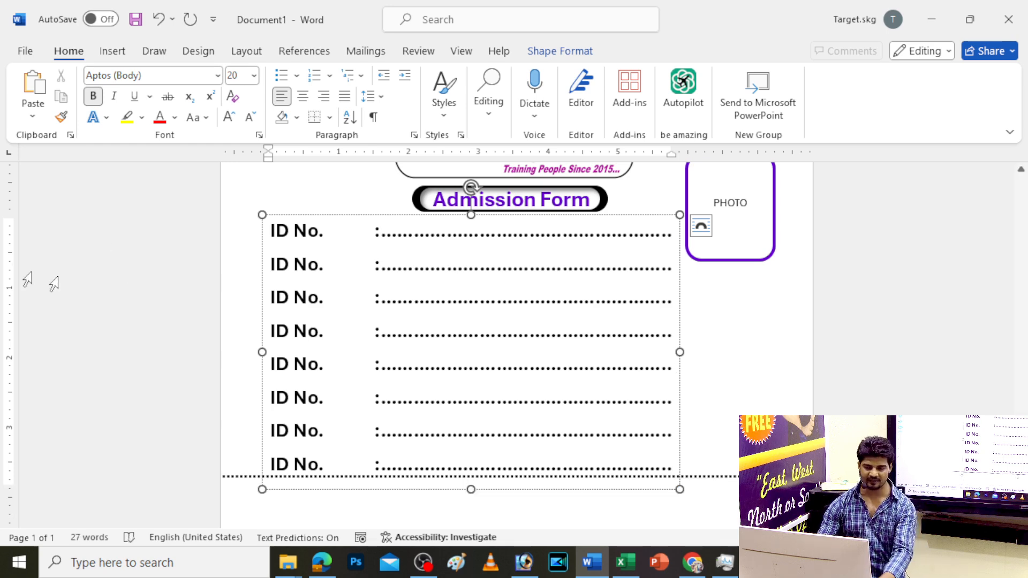
Relabel the second and third rows as Name and F. Name, keeping the colon aligned
{"action": "left_click_drag", "start_coordinate": [324, 265], "coordinate": [270, 265]}
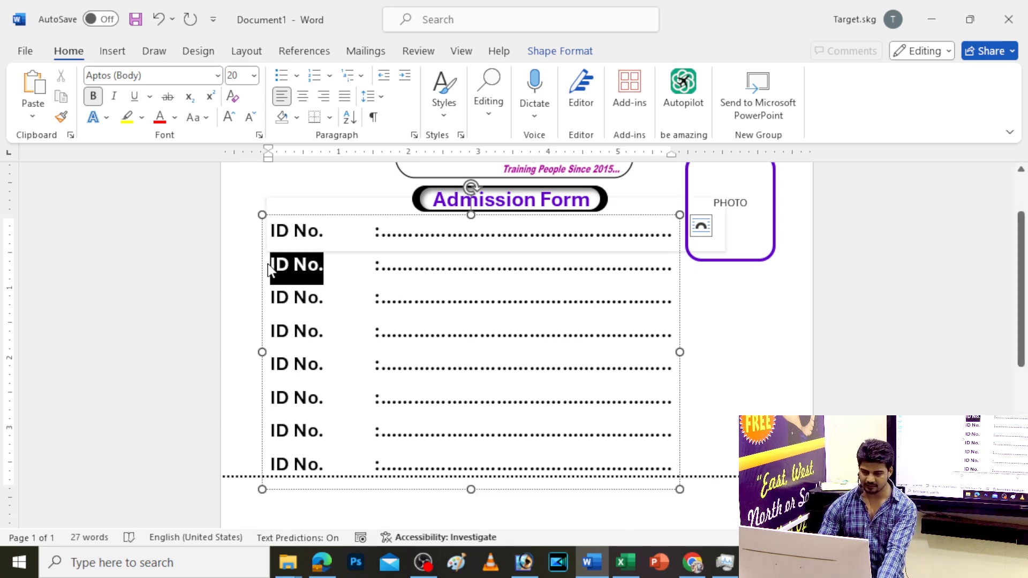
{"action": "type", "text": "Name"}
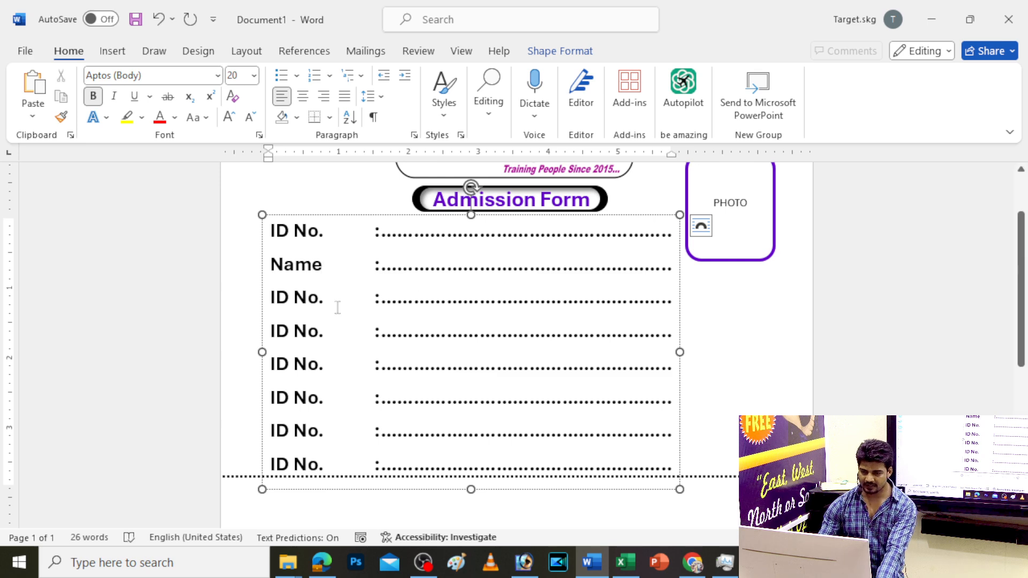
{"action": "left_click_drag", "start_coordinate": [325, 300], "coordinate": [271, 301]}
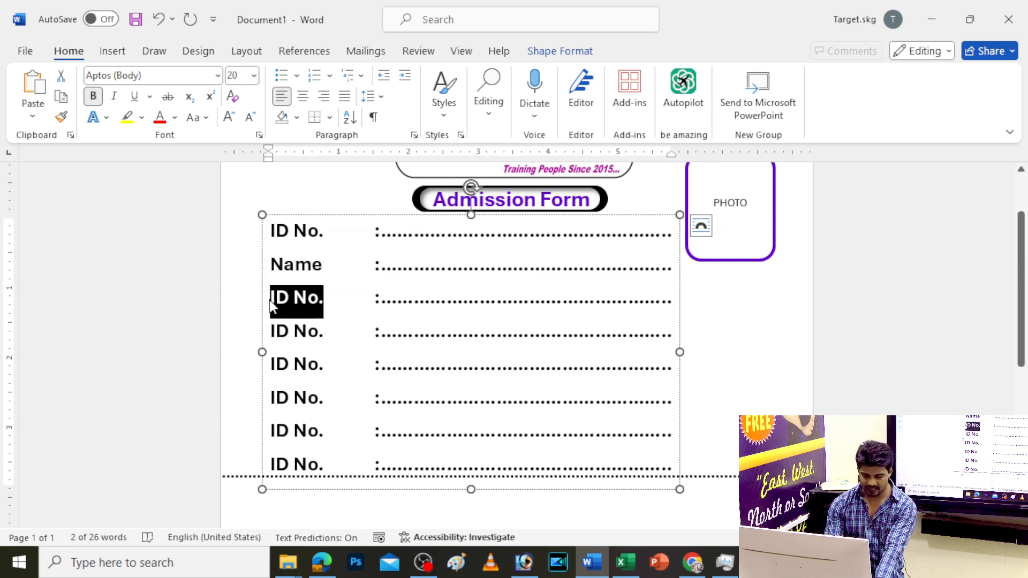
{"action": "type", "text": "F. Name"}
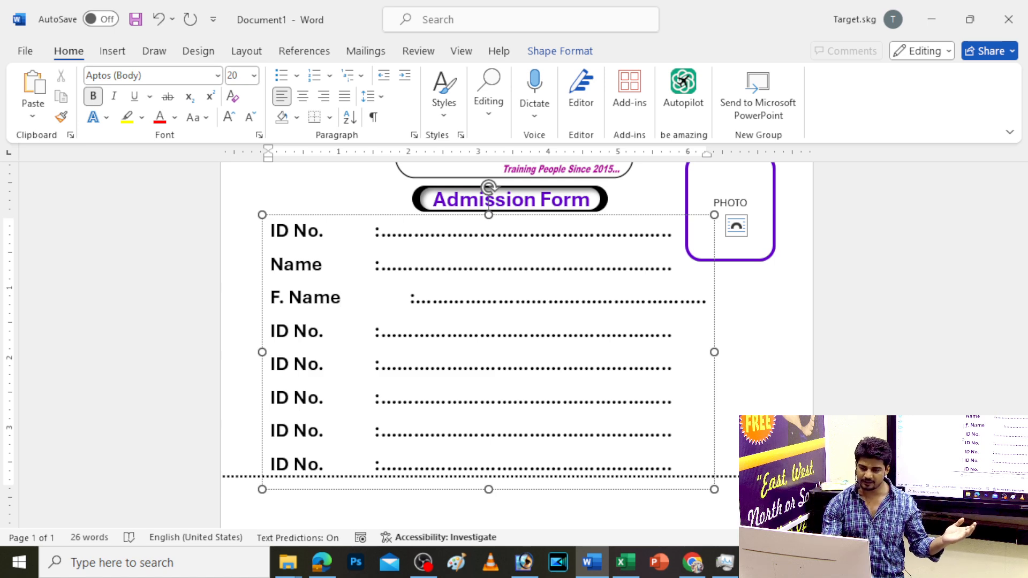
{"action": "key", "text": "BackSpace"}
{"action": "key", "text": "Delete"}
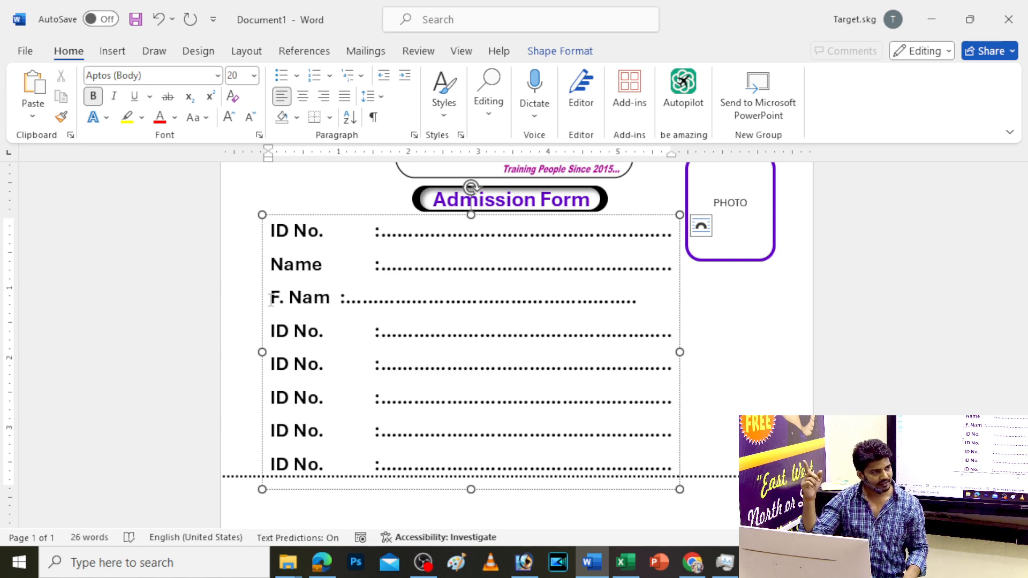
{"action": "key", "text": "ctrl+z"}
{"action": "key", "text": "ctrl+z"}
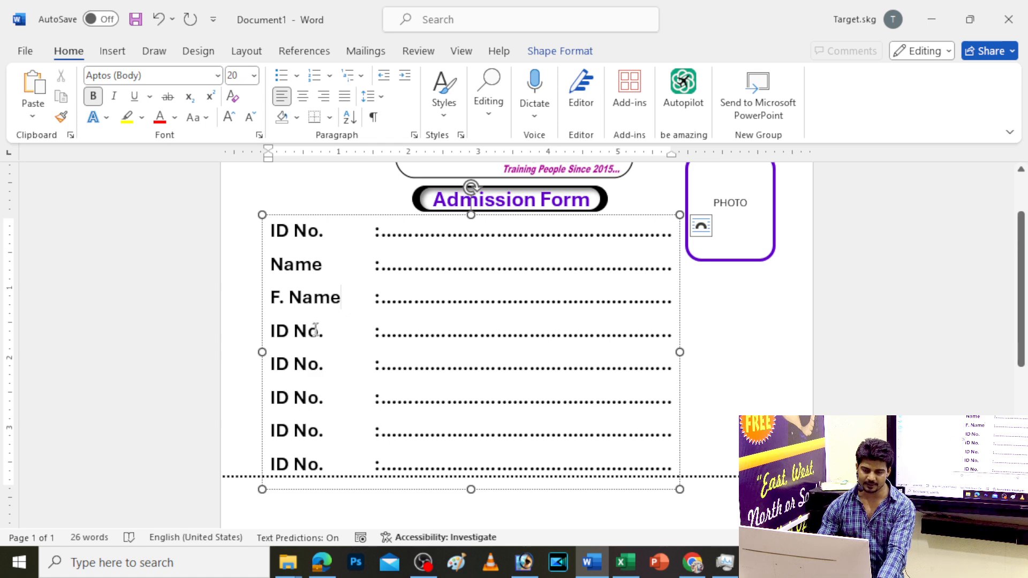
Relabel the next three rows as M. Name, Address and Mobile, removing stray periods
{"action": "left_click_drag", "start_coordinate": [322, 332], "coordinate": [260, 322]}
{"action": "type", "text": "M."}
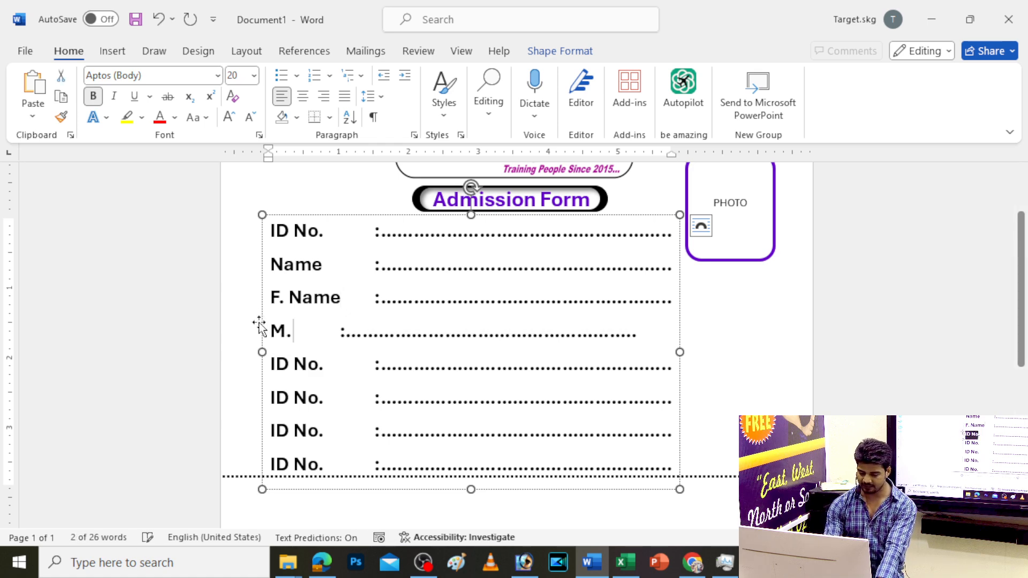
{"action": "type", "text": " Name"}
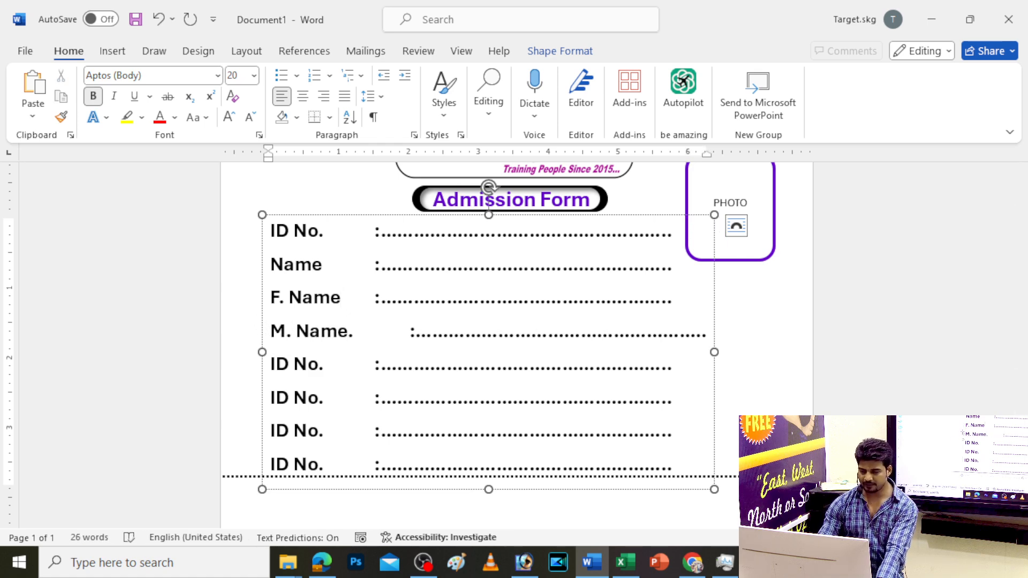
{"action": "key", "text": "Delete"}
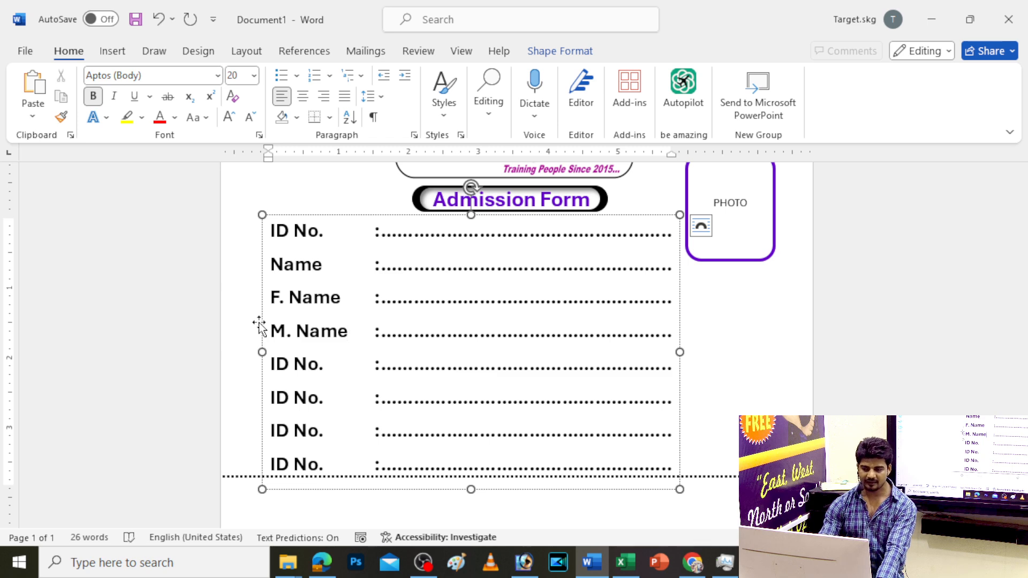
{"action": "left_click_drag", "start_coordinate": [321, 370], "coordinate": [262, 364]}
{"action": "type", "text": "Address"}
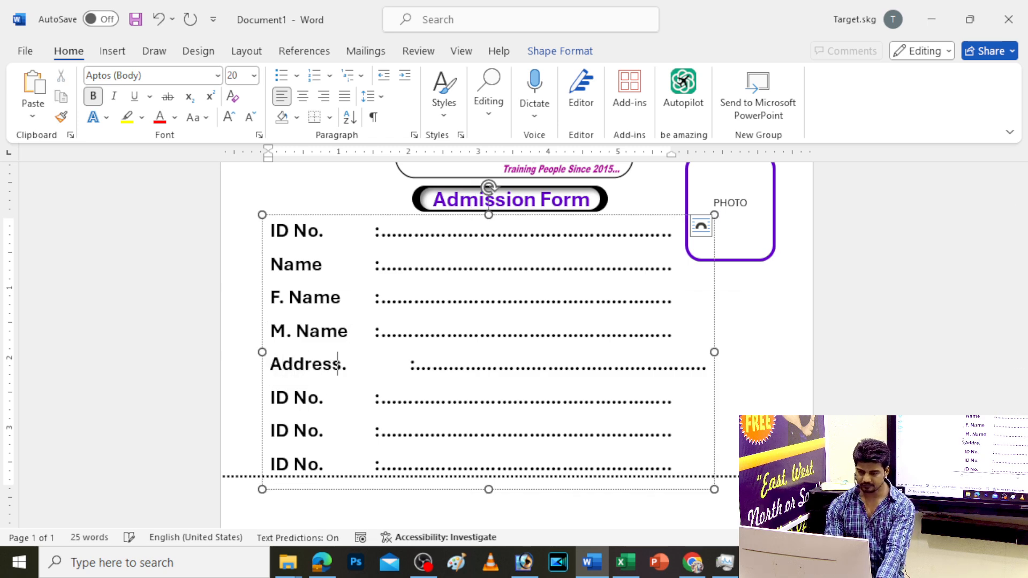
{"action": "key", "text": "Delete"}
{"action": "key", "text": "Delete"}
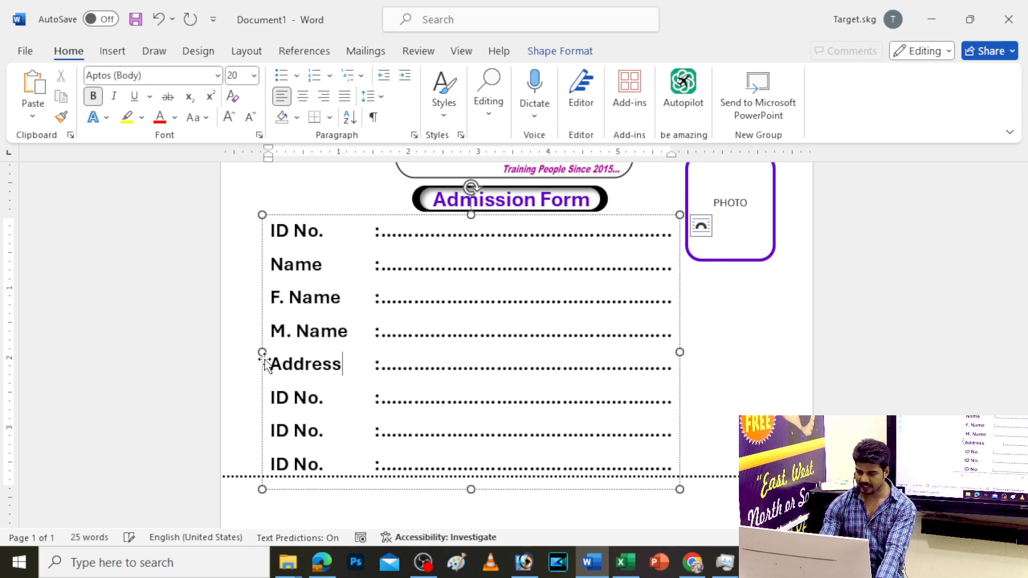
{"action": "left_click_drag", "start_coordinate": [327, 402], "coordinate": [262, 404]}
{"action": "type", "text": "Mobile"}
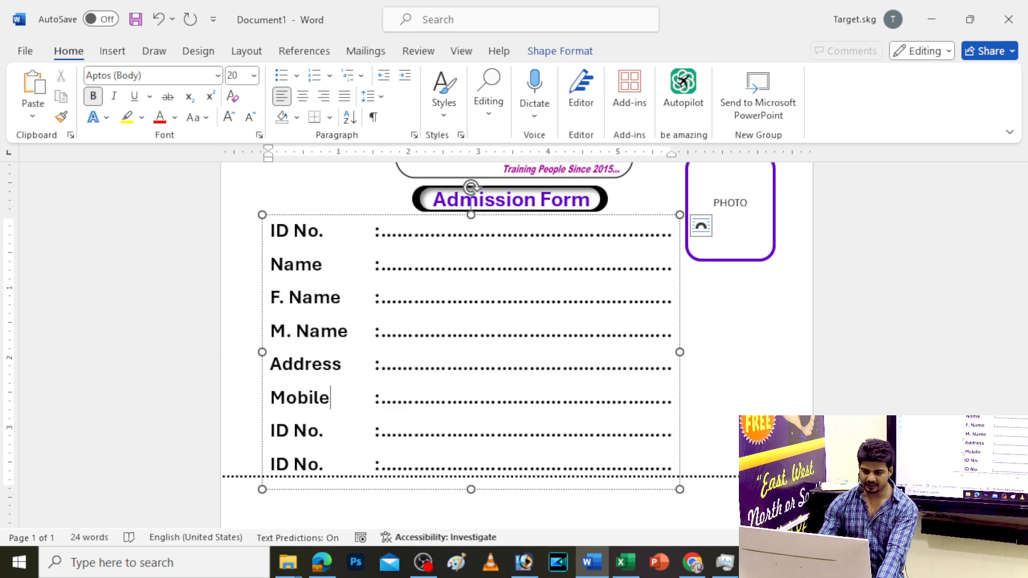
Relabel the seventh row's ID No. as Course
{"action": "scroll", "coordinate": [353, 337], "scroll_direction": "down", "scroll_amount": 2}
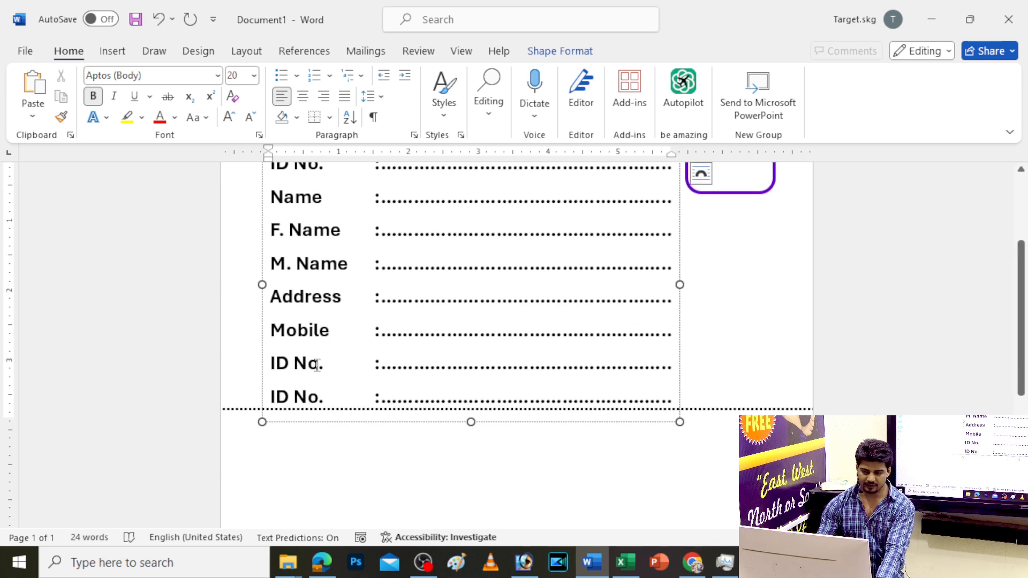
{"action": "left_click_drag", "start_coordinate": [324, 365], "coordinate": [259, 366]}
{"action": "type", "text": "Course"}
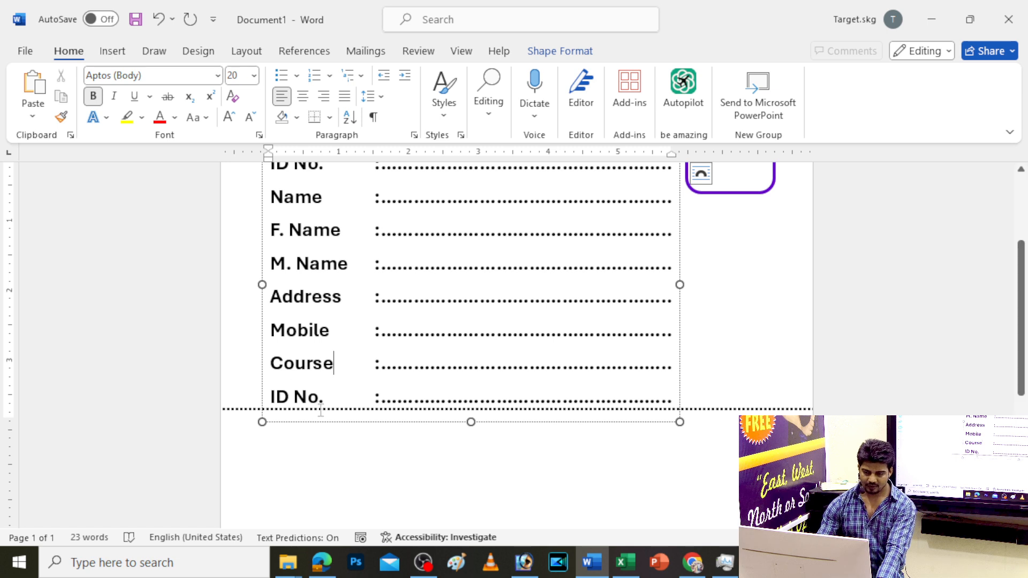
{"action": "left_click_drag", "start_coordinate": [324, 397], "coordinate": [235, 393]}
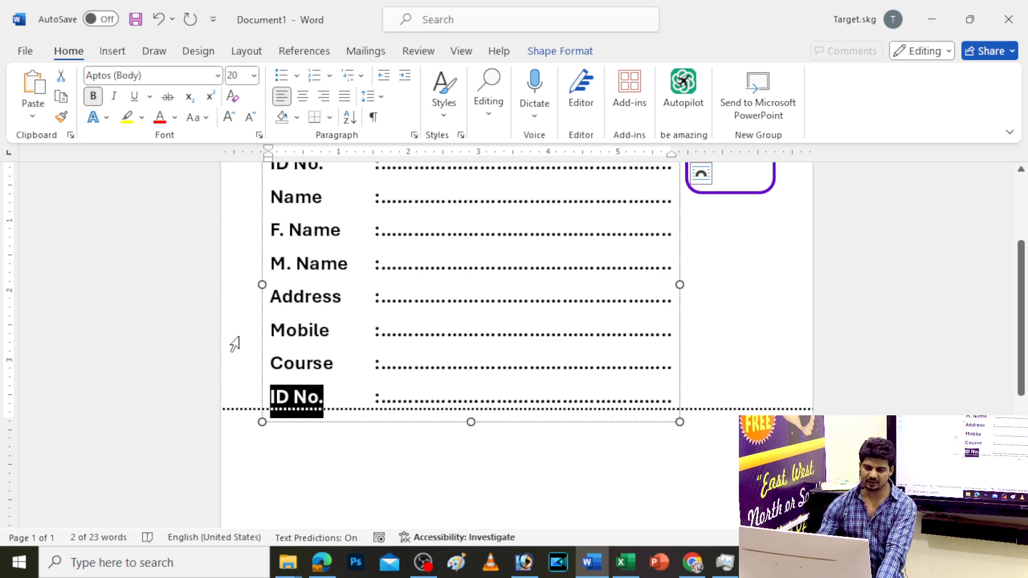
{"action": "scroll", "coordinate": [235, 344], "scroll_direction": "up", "scroll_amount": 3}
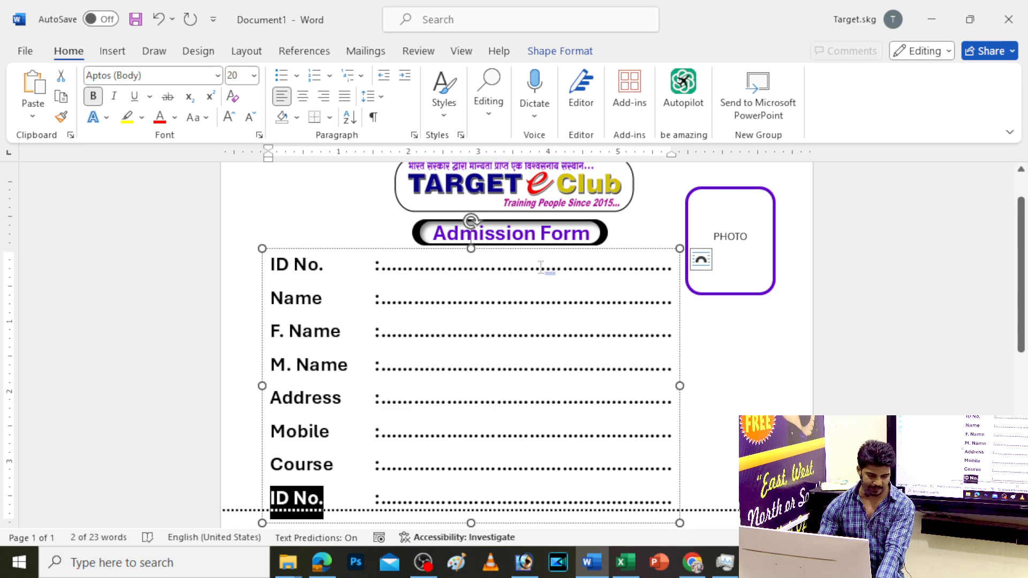
Replace part of the ID No. line's dots with a 'Date:' field
{"action": "left_click_drag", "start_coordinate": [529, 268], "coordinate": [579, 274]}
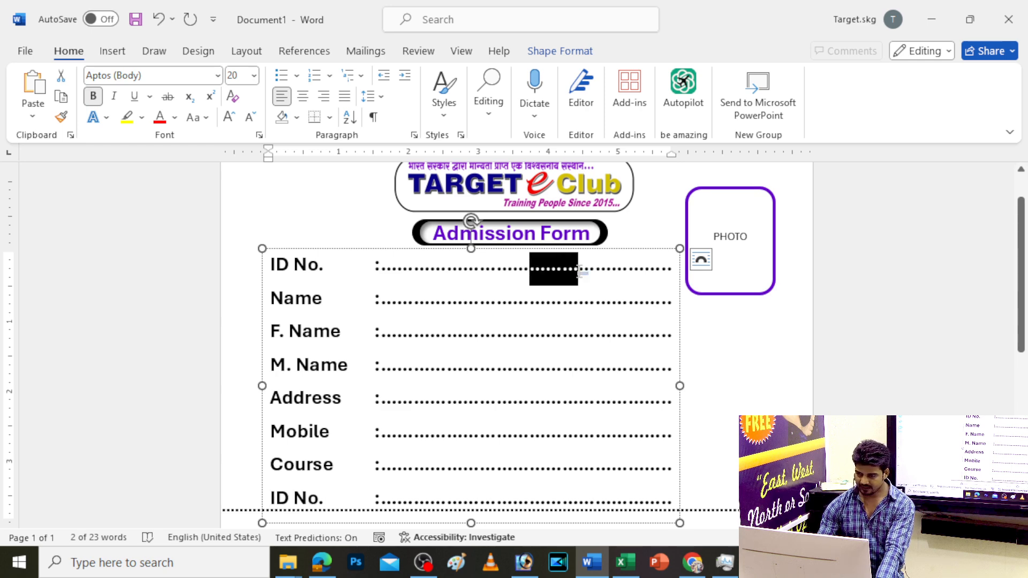
{"action": "type", "text": "Date"}
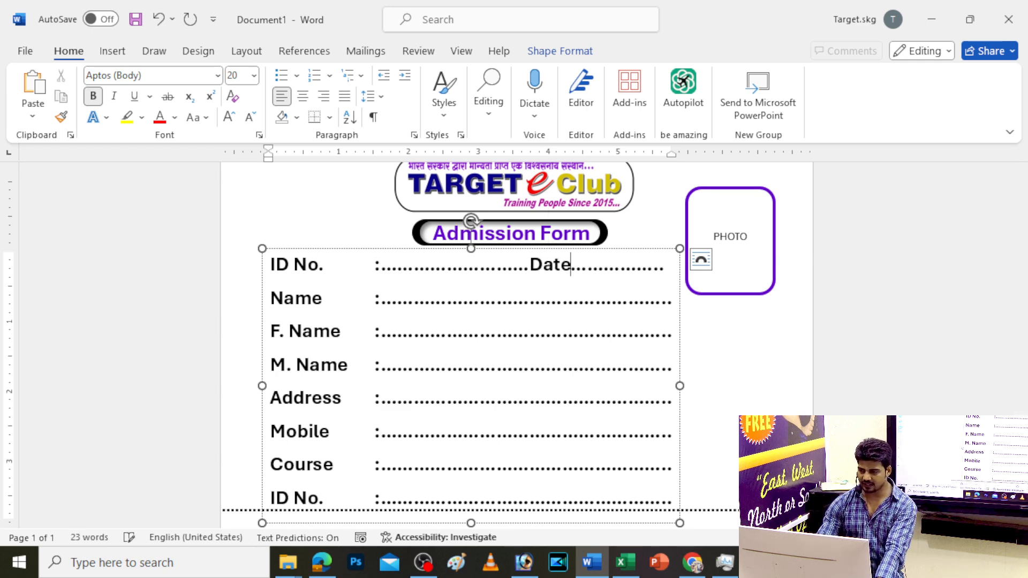
{"action": "key", "text": "BackSpace"}
{"action": "type", "text": ":"}
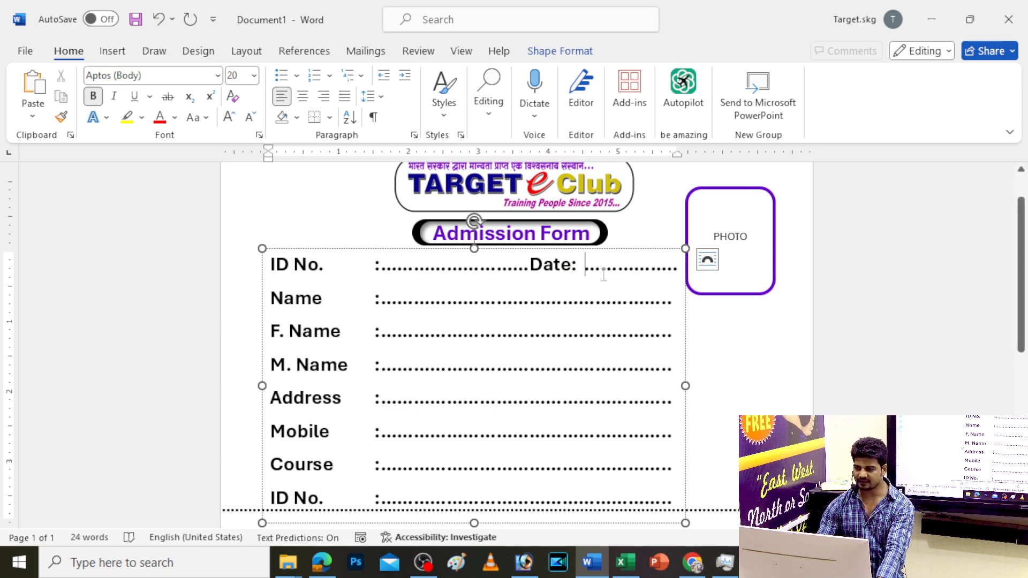
{"action": "key", "text": "Delete"}
{"action": "key", "text": "Delete"}
{"action": "key", "text": "Delete"}
{"action": "key", "text": "Escape"}
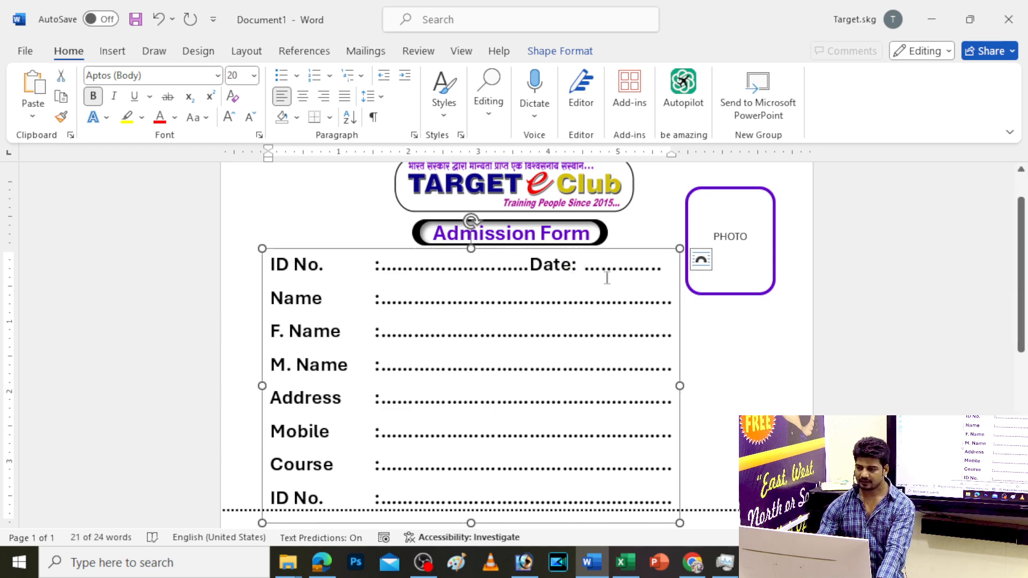
{"action": "left_click", "coordinate": [579, 269]}
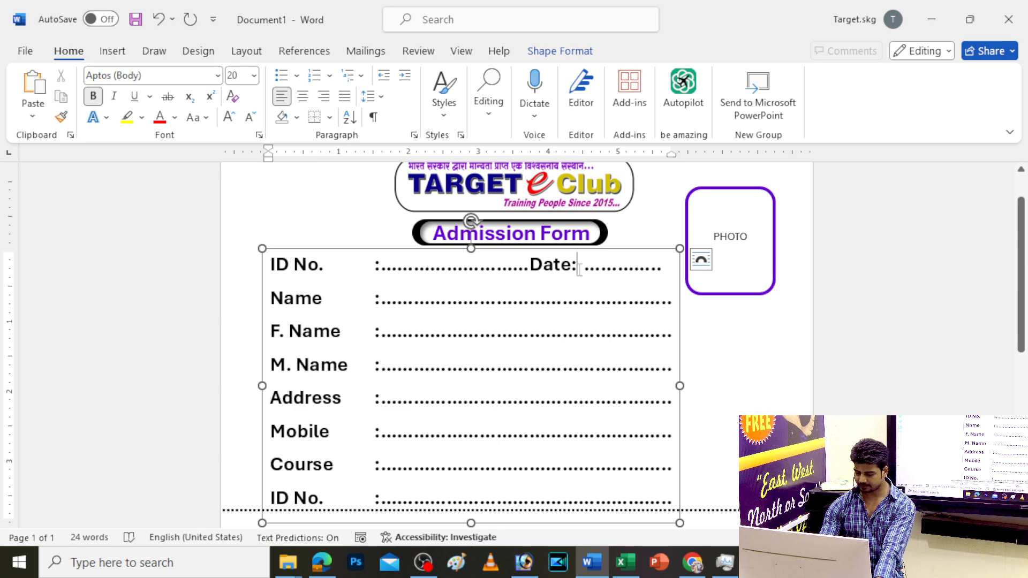
{"action": "key", "text": "Right"}
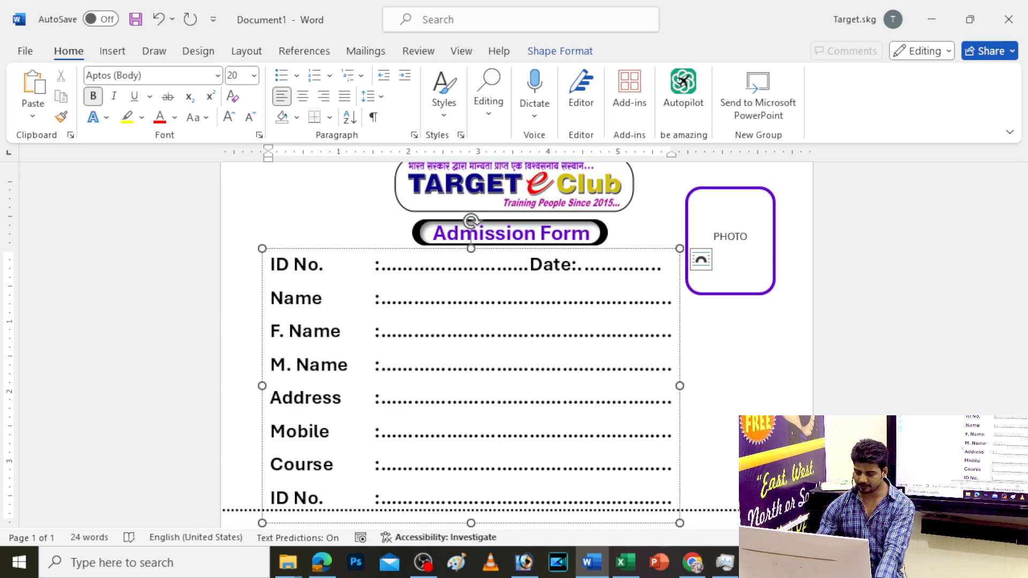
{"action": "key", "text": "Tab"}
{"action": "key", "text": "BackSpace"}
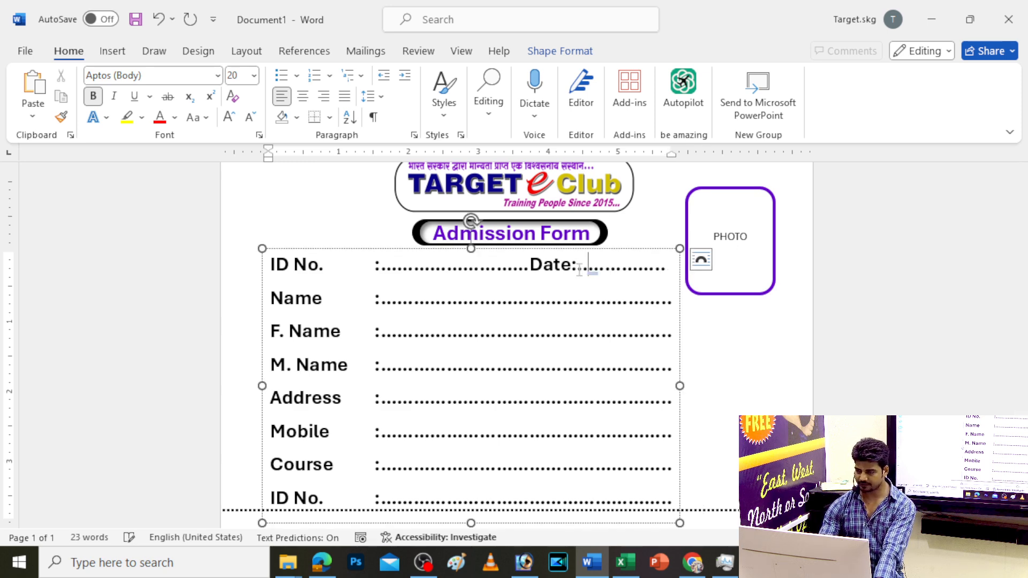
{"action": "left_click", "coordinate": [570, 301]}
Delete the leftover last ID No. row and select the dotted line after Course
{"action": "scroll", "coordinate": [568, 301], "scroll_direction": "down", "scroll_amount": 2, "text": "ctrl"}
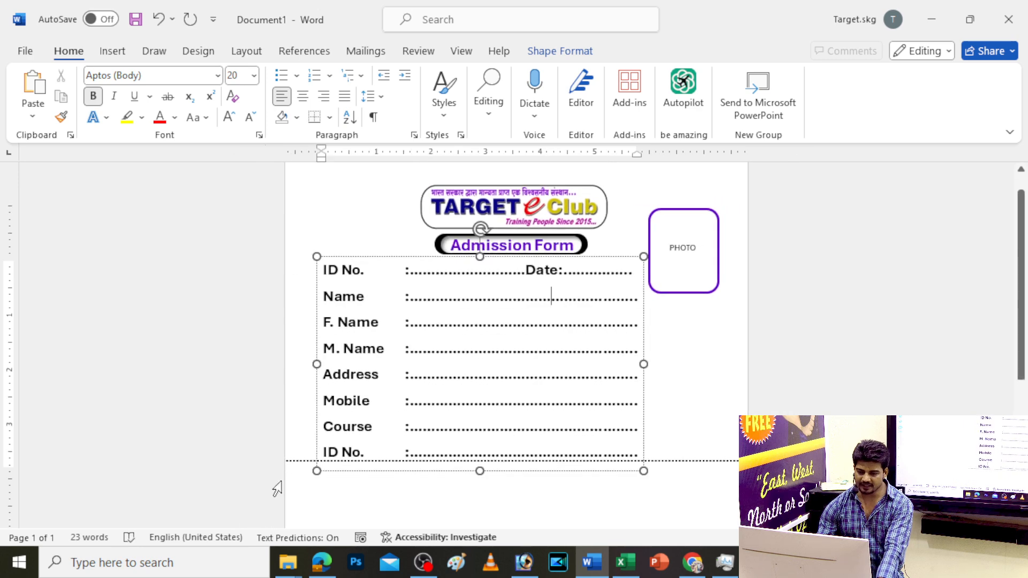
{"action": "left_click_drag", "start_coordinate": [324, 451], "coordinate": [630, 441]}
{"action": "key", "text": "Delete"}
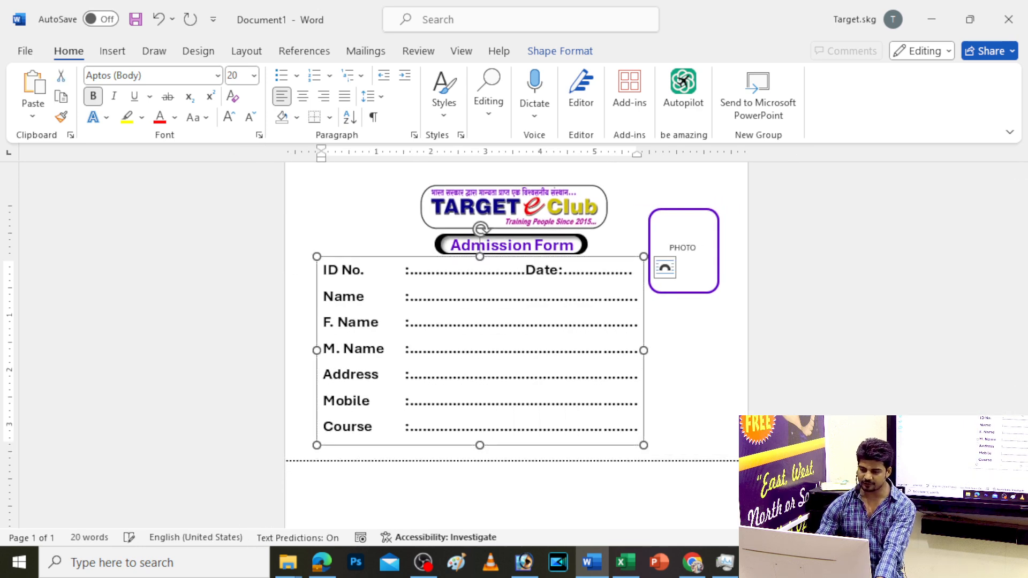
{"action": "left_click", "coordinate": [660, 468]}
{"action": "scroll", "coordinate": [663, 465], "scroll_direction": "up", "scroll_amount": 3, "text": "ctrl"}
{"action": "left_click", "coordinate": [663, 465]}
{"action": "scroll", "coordinate": [664, 466], "scroll_direction": "up", "scroll_amount": 5}
{"action": "scroll", "coordinate": [514, 397], "scroll_direction": "down", "scroll_amount": 9}
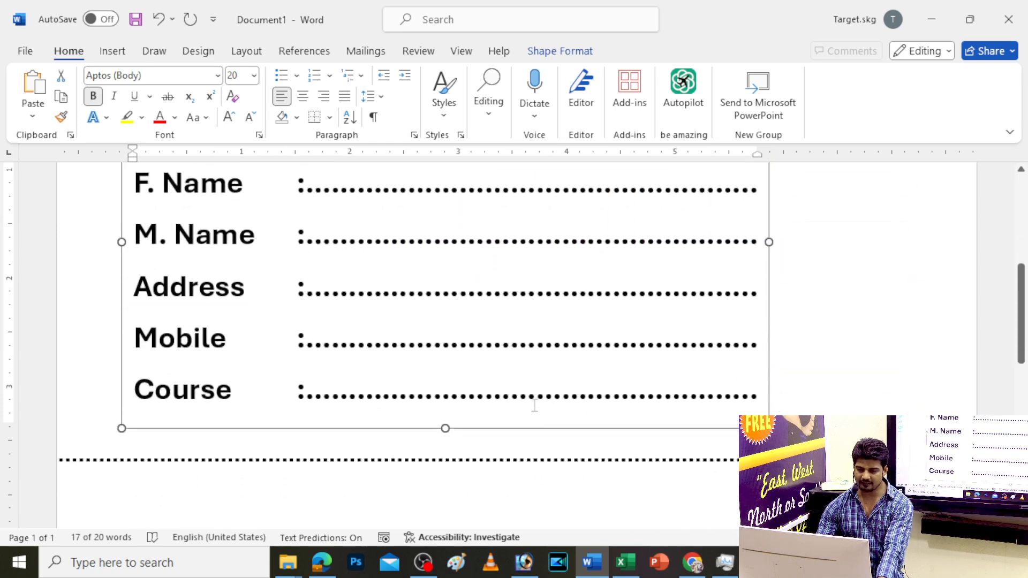
{"action": "left_click_drag", "start_coordinate": [309, 236], "coordinate": [762, 222]}
Replace the Course dots with a Wingdings hollow-square checkbox followed by ADCA
{"action": "key", "text": "BackSpace"}
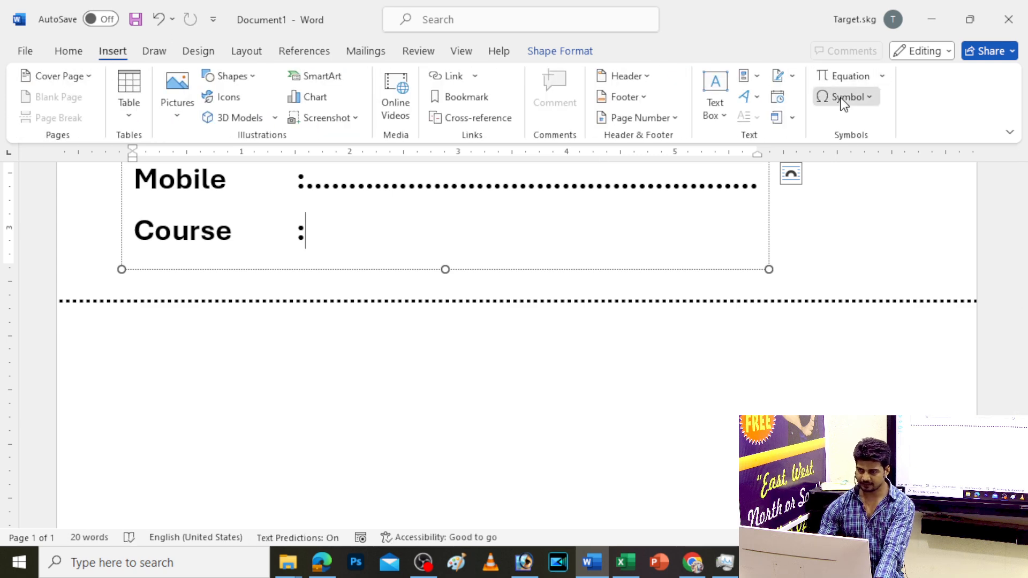
{"action": "left_click", "coordinate": [842, 99]}
{"action": "left_click", "coordinate": [850, 225]}
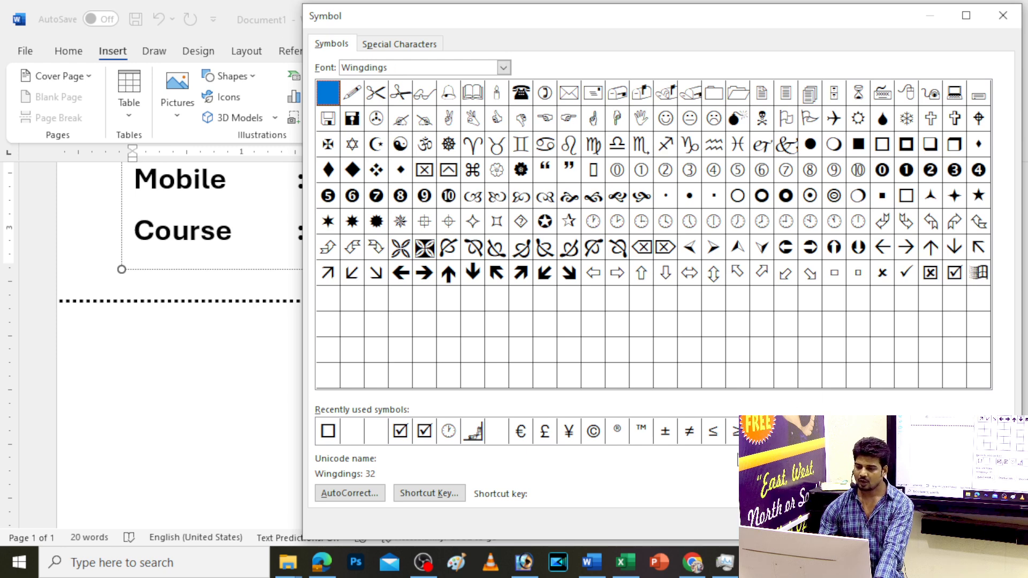
{"action": "left_click", "coordinate": [908, 202]}
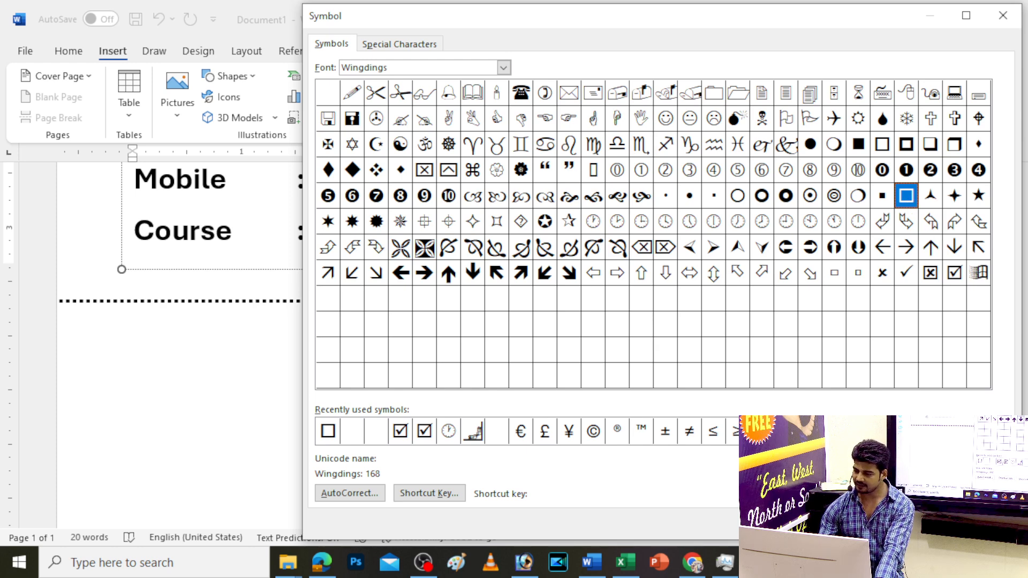
{"action": "left_click", "coordinate": [902, 523]}
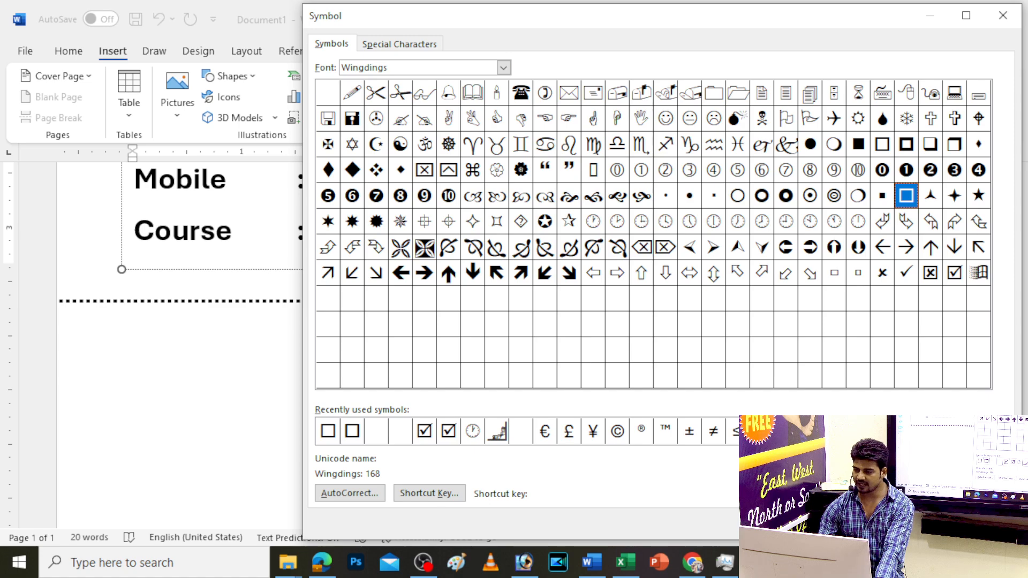
{"action": "key", "text": "Escape"}
{"action": "type", "text": "A"}
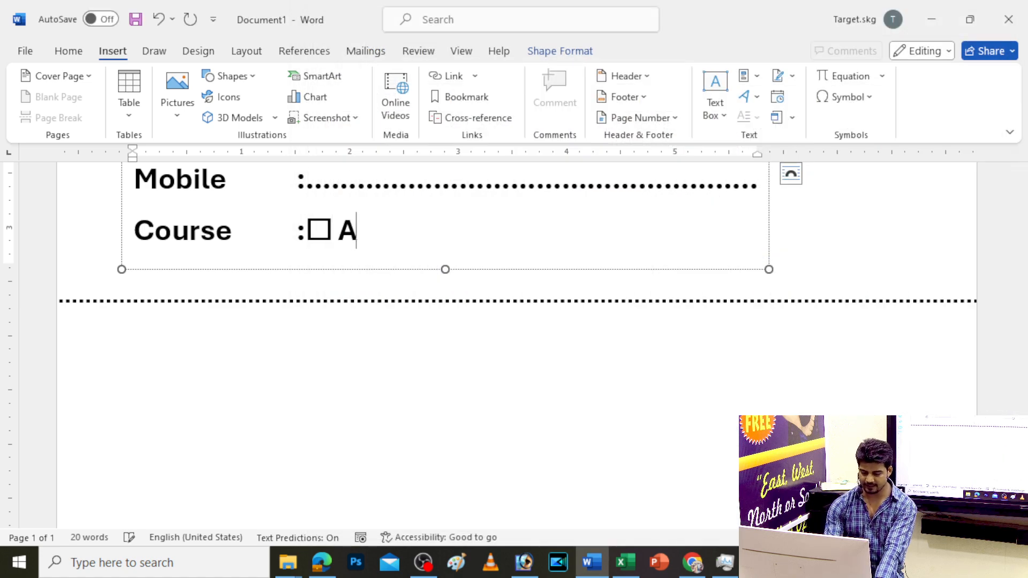
{"action": "type", "text": "DCA"}
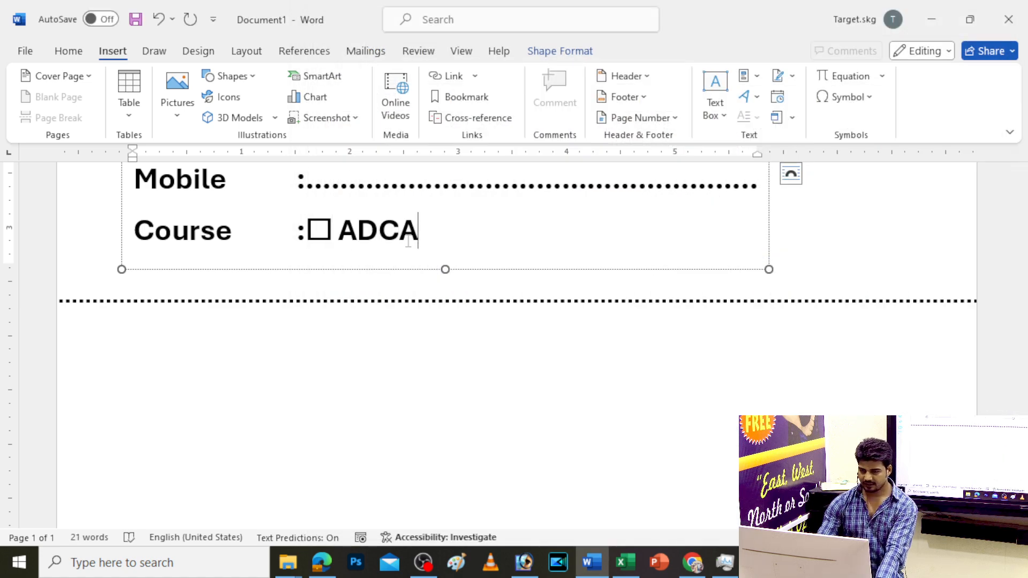
Select and copy the checkbox square in front of ADCA
{"action": "left_click_drag", "start_coordinate": [306, 238], "coordinate": [382, 232]}
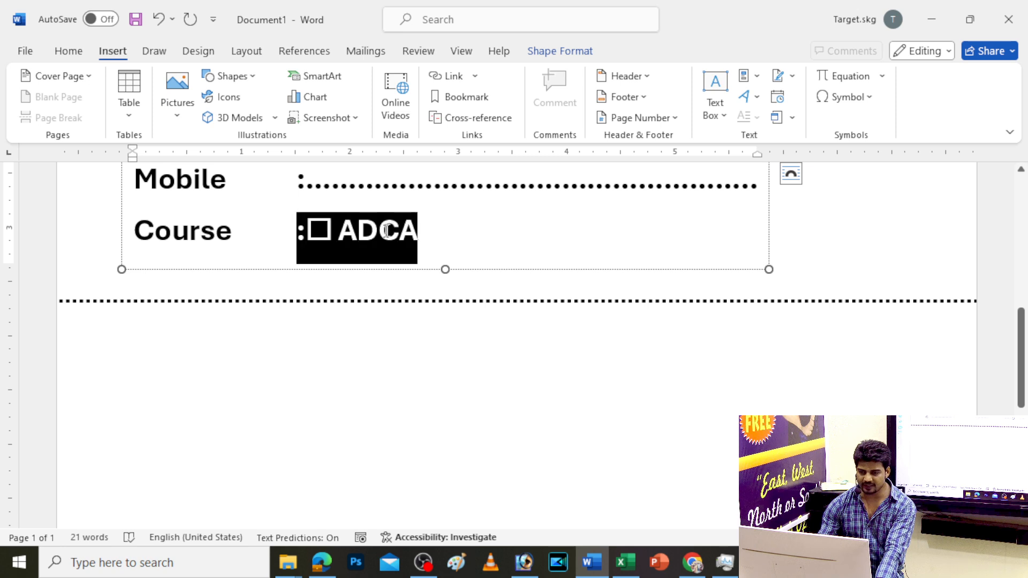
{"action": "left_click", "coordinate": [327, 242]}
{"action": "left_click_drag", "start_coordinate": [305, 240], "coordinate": [331, 239]}
{"action": "left_click", "coordinate": [335, 237]}
{"action": "double_click", "coordinate": [314, 234]}
{"action": "left_click", "coordinate": [335, 234]}
{"action": "key", "text": "shift+Left"}
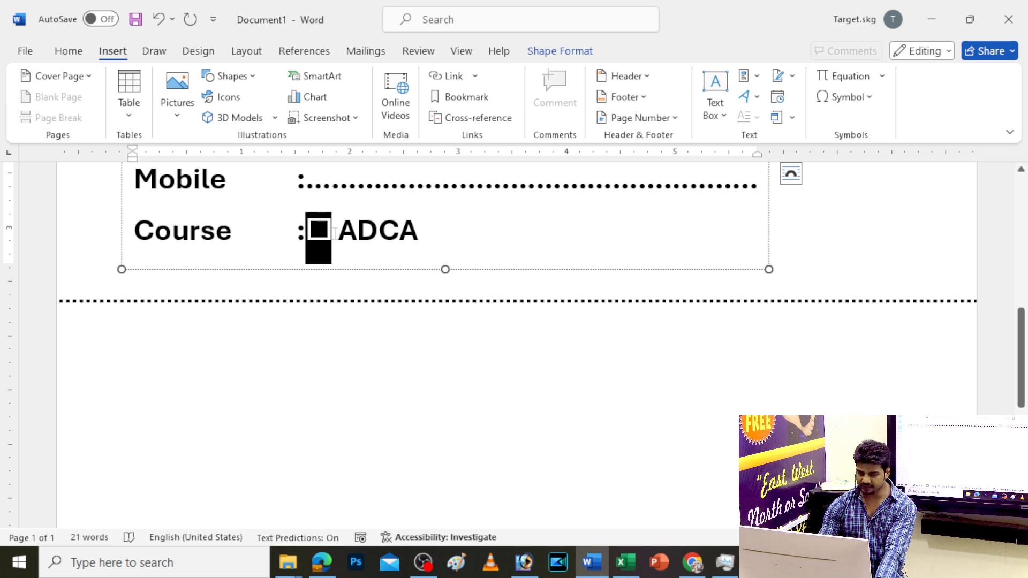
{"action": "key", "text": "ctrl+c"}
Add SPOKEN and 12th Eng after ADCA, each preceded by a pasted checkbox
{"action": "left_click", "coordinate": [431, 229]}
{"action": "key", "text": "Tab"}
{"action": "key", "text": "ctrl+v"}
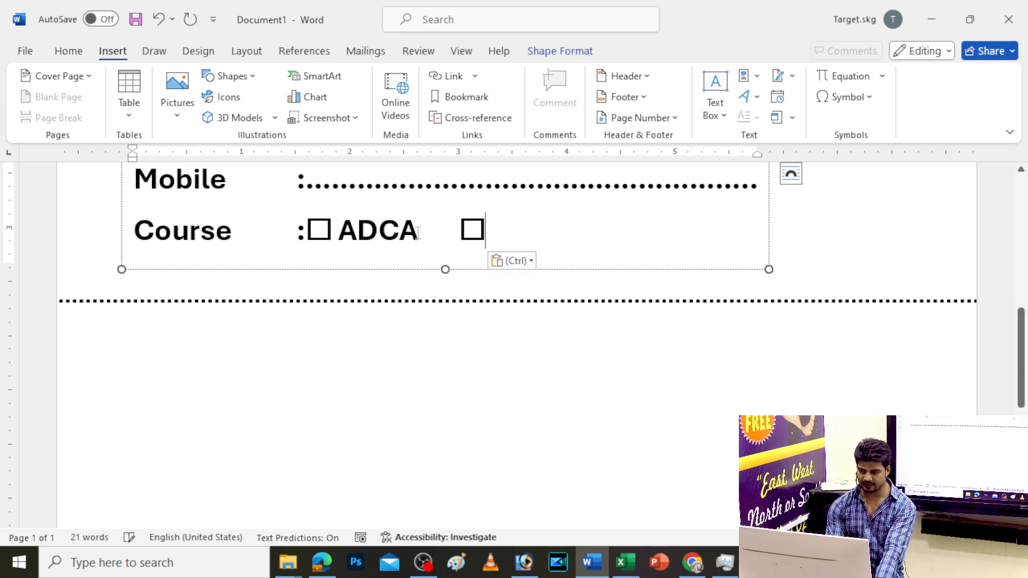
{"action": "type", "text": "SPOKEN"}
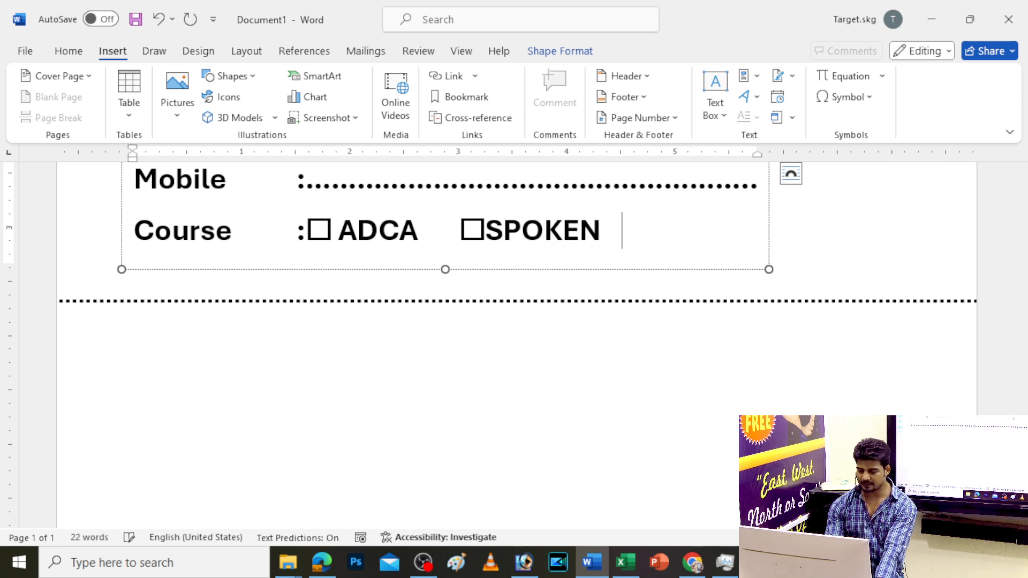
{"action": "key", "text": "ctrl+v"}
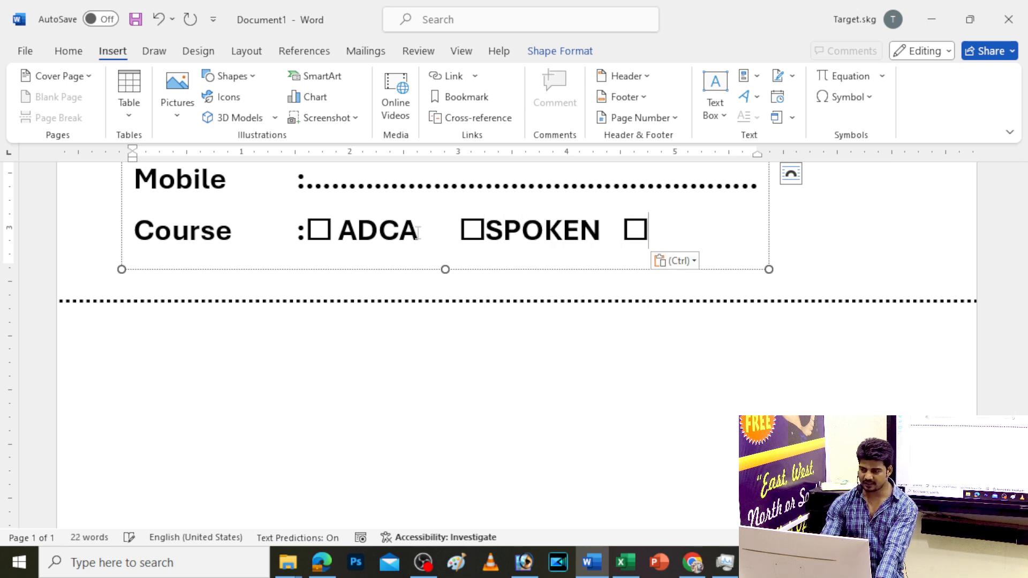
{"action": "type", "text": "12"}
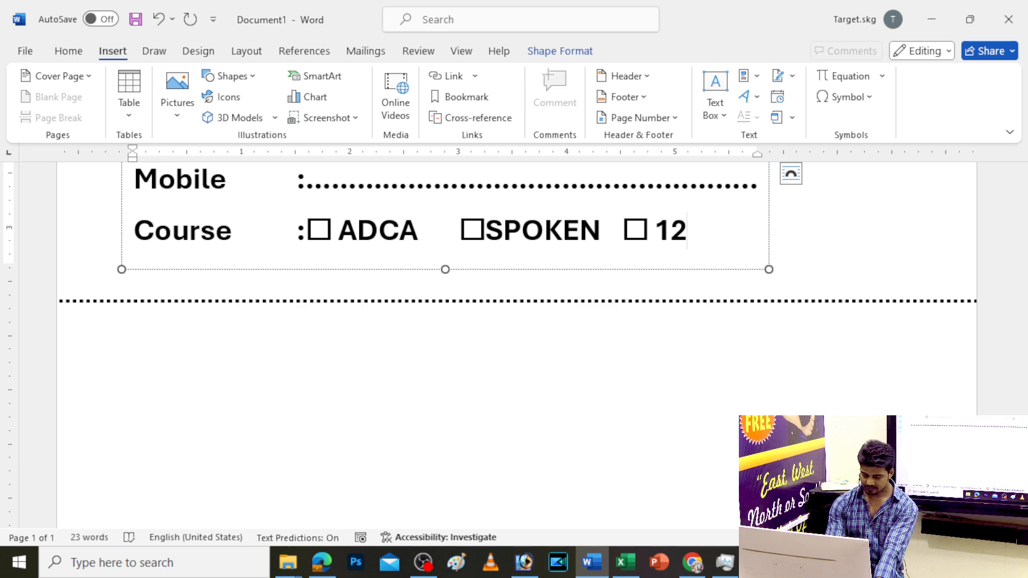
{"action": "type", "text": "th Eng"}
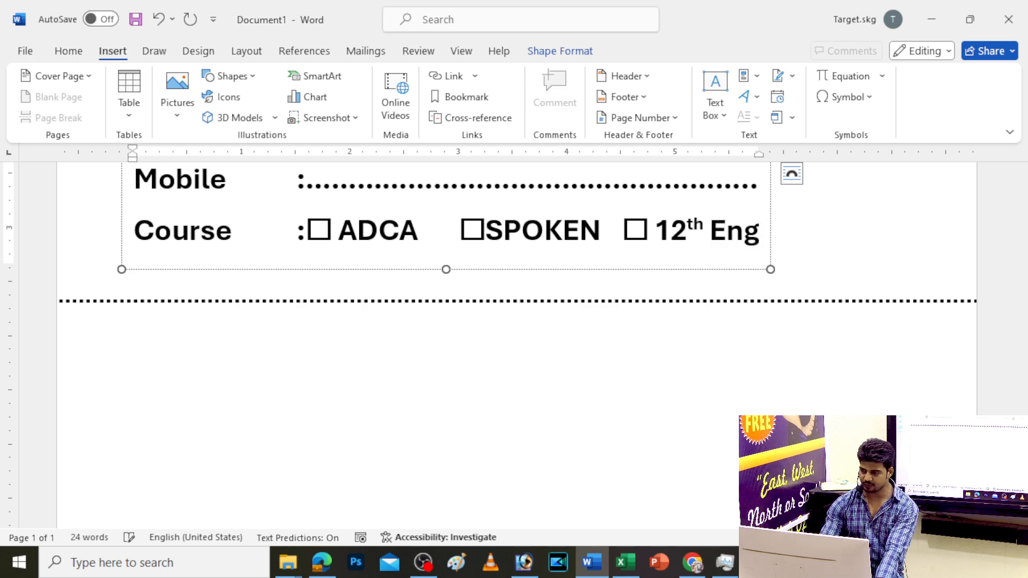
{"action": "key", "text": "Escape"}
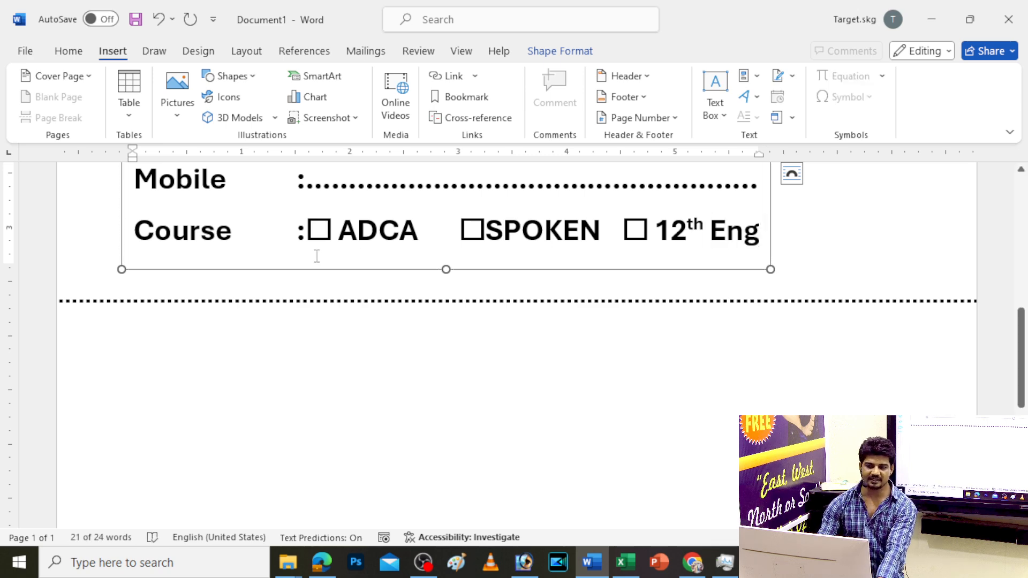
{"action": "scroll", "coordinate": [338, 290], "scroll_direction": "down", "scroll_amount": 5, "text": "ctrl"}
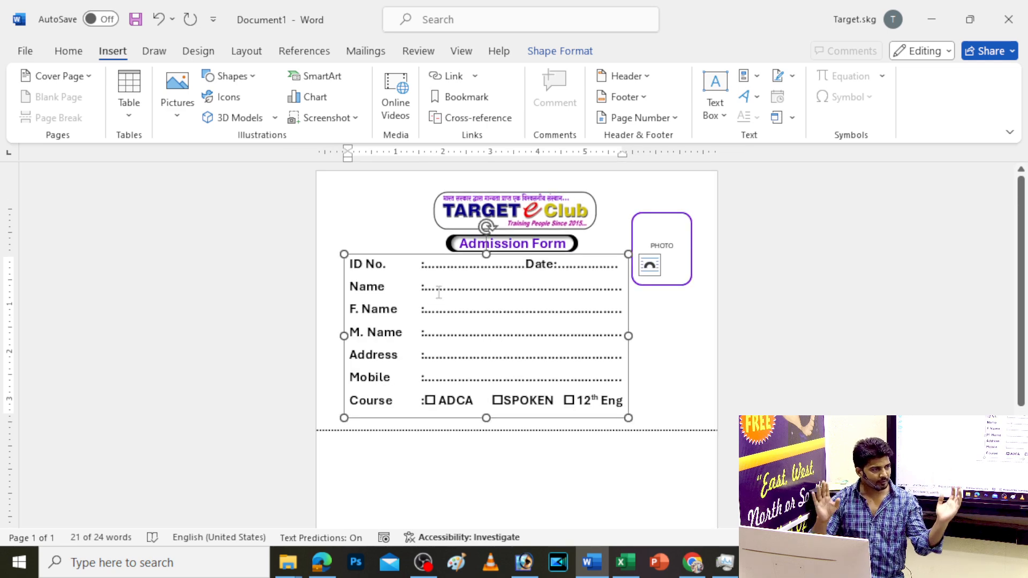
{"action": "scroll", "coordinate": [485, 289], "scroll_direction": "up", "scroll_amount": 3, "text": "ctrl"}
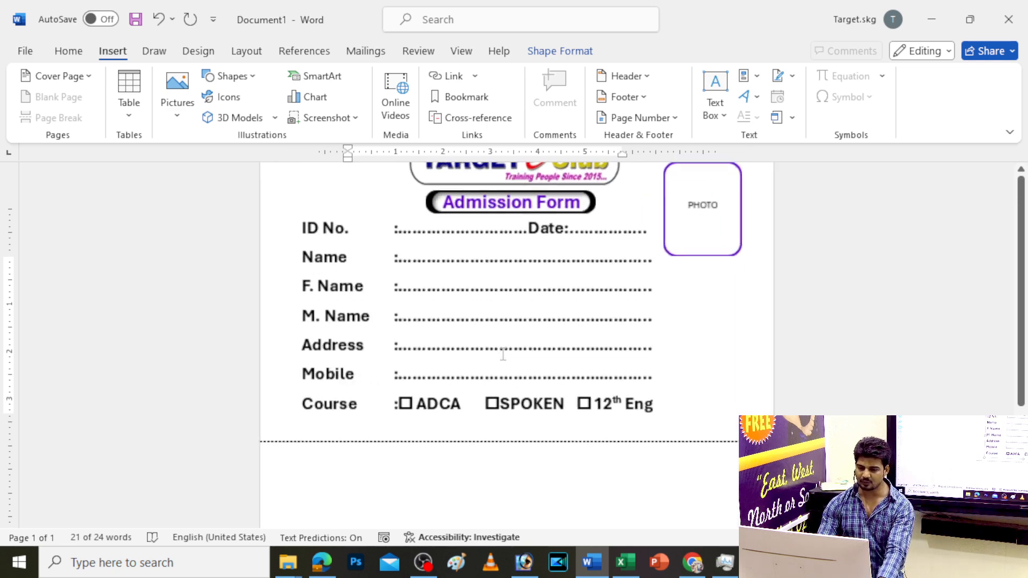
{"action": "scroll", "coordinate": [493, 369], "scroll_direction": "down", "scroll_amount": 1}
{"action": "scroll", "coordinate": [493, 368], "scroll_direction": "down", "scroll_amount": 1}
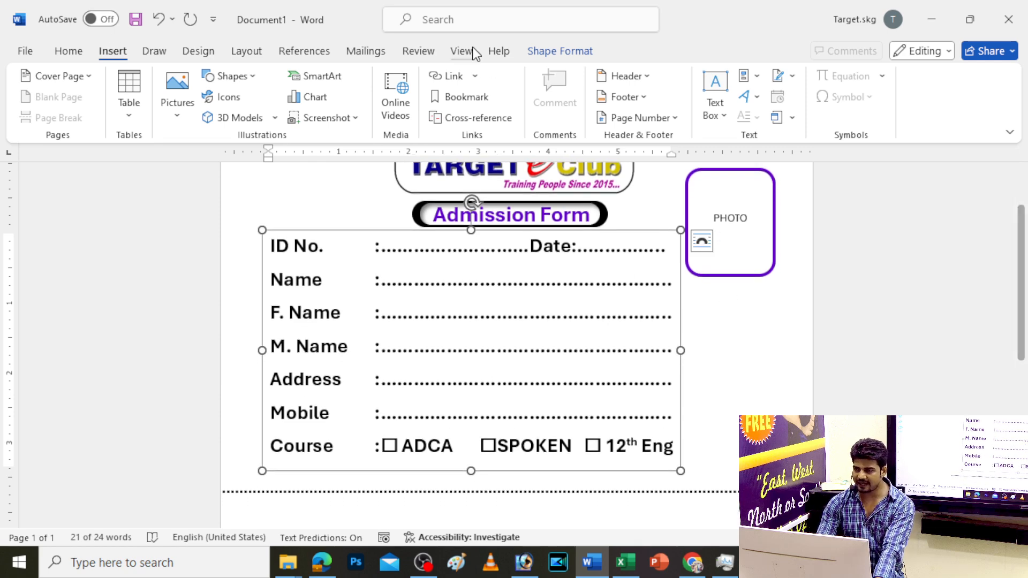
Draw a rectangle just below the PHOTO frame and label it DOB
{"action": "left_click", "coordinate": [230, 76]}
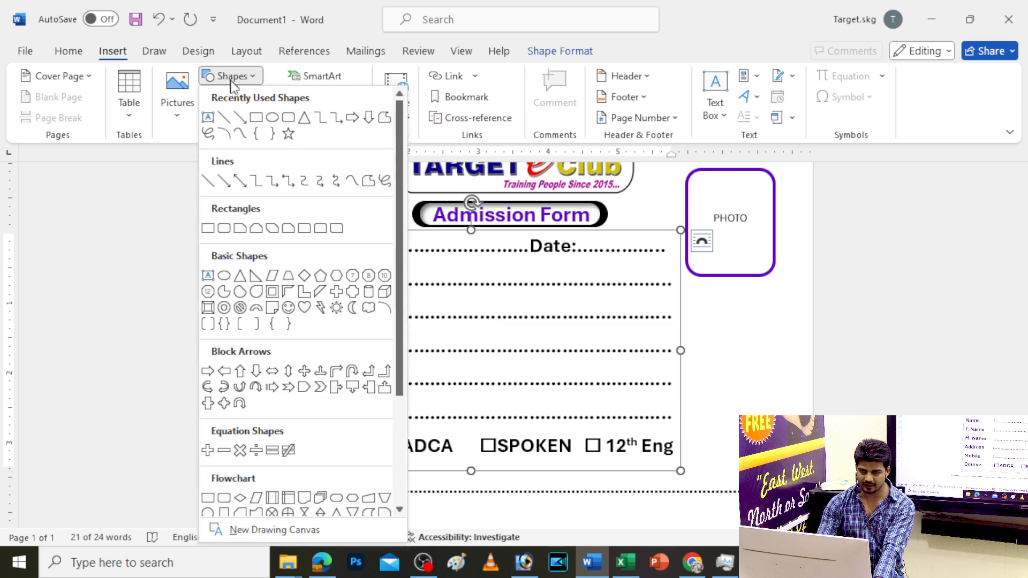
{"action": "left_click", "coordinate": [292, 122]}
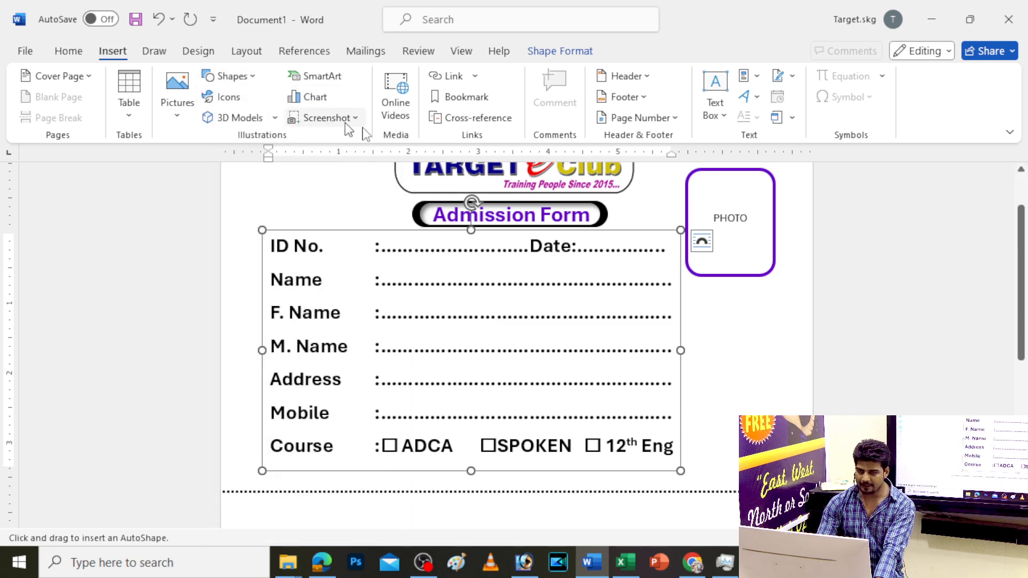
{"action": "right_click", "coordinate": [221, 80]}
{"action": "left_click", "coordinate": [231, 80]}
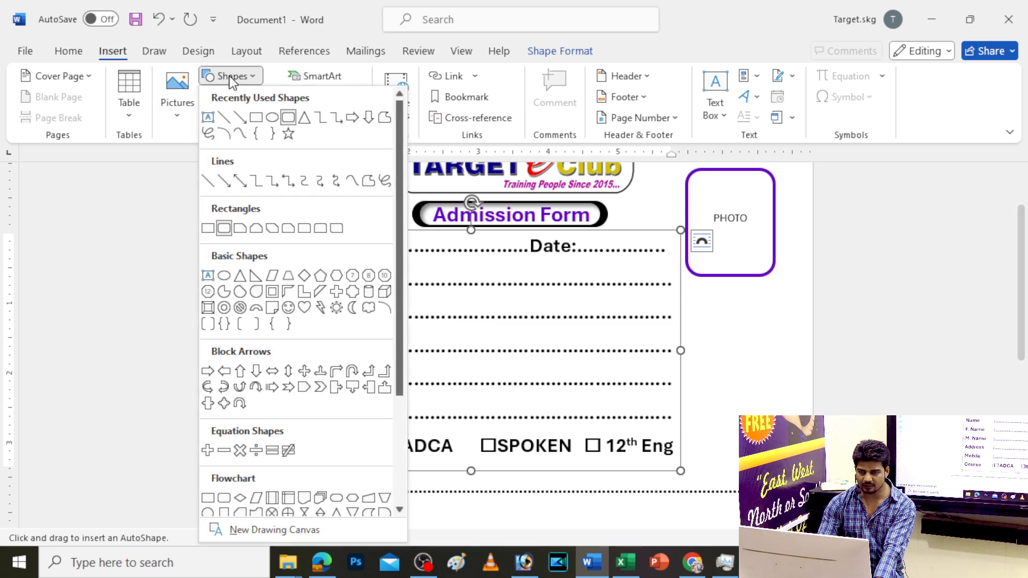
{"action": "left_click", "coordinate": [256, 118]}
{"action": "left_click_drag", "start_coordinate": [691, 293], "coordinate": [784, 355]}
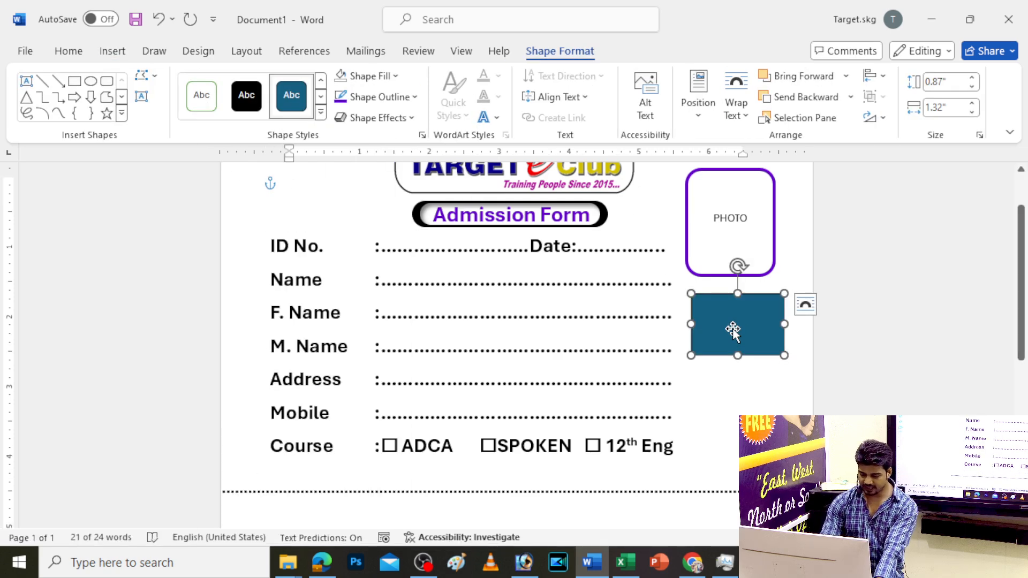
{"action": "type", "text": "DOB"}
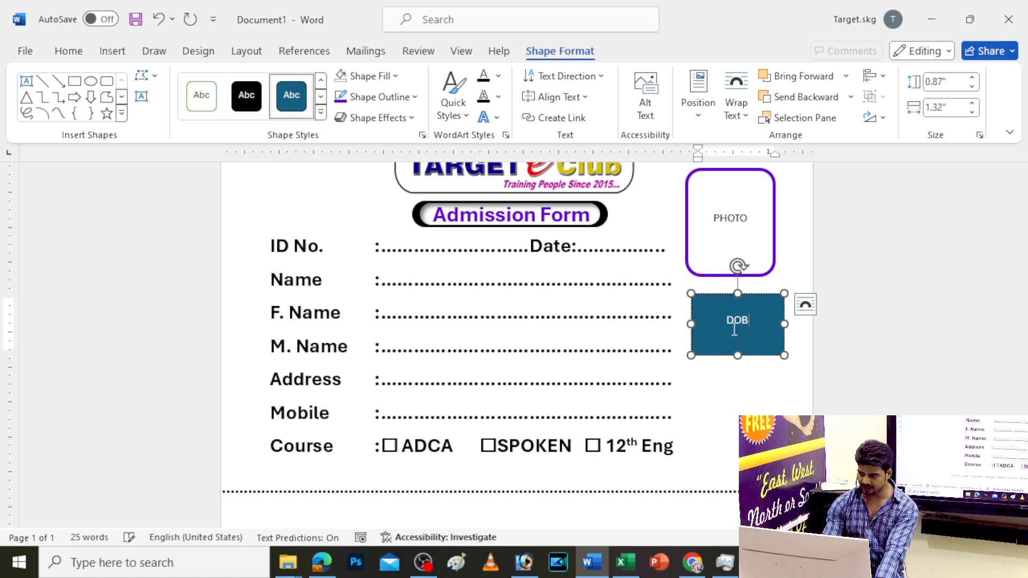
{"action": "key", "text": "Escape"}
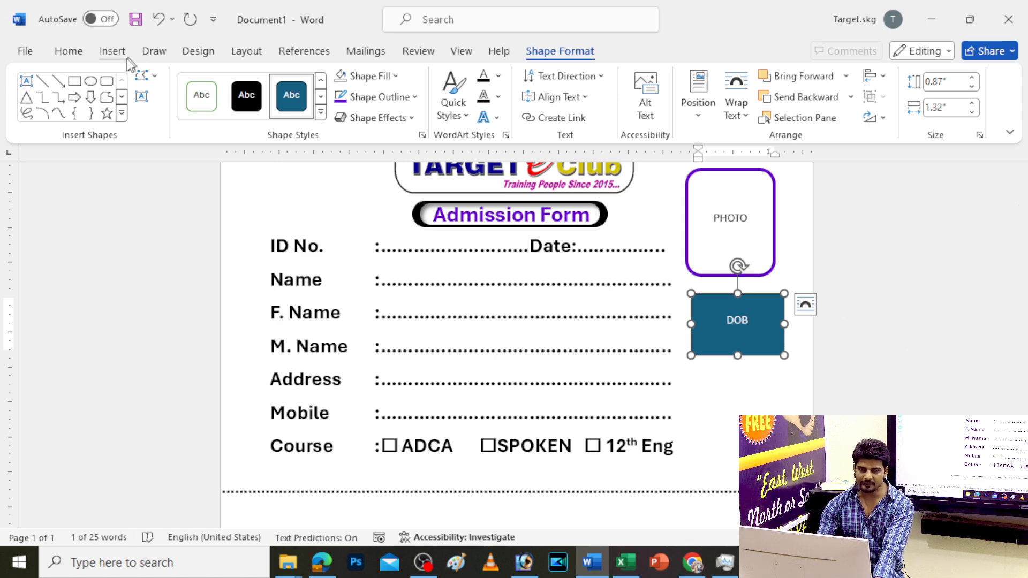
{"action": "left_click", "coordinate": [69, 52]}
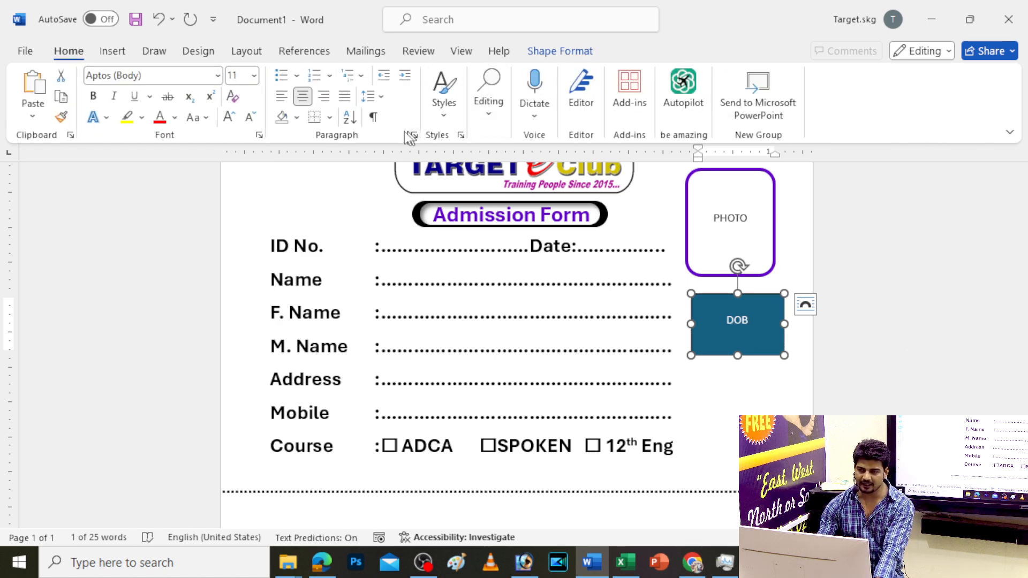
Look through line spacing and shape position options unchanged, then delete the DOB text
{"action": "double_click", "coordinate": [742, 324]}
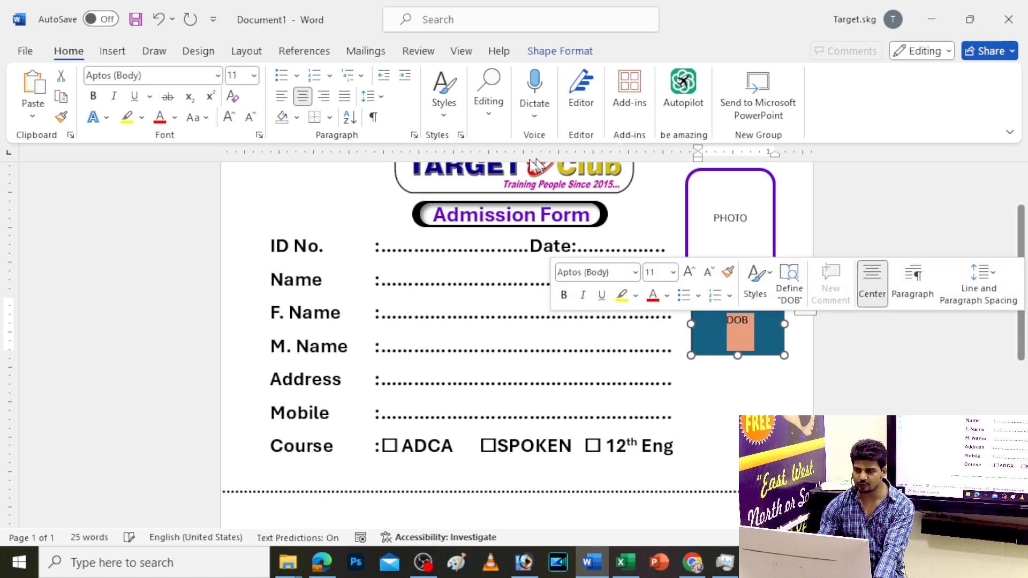
{"action": "left_click", "coordinate": [381, 97]}
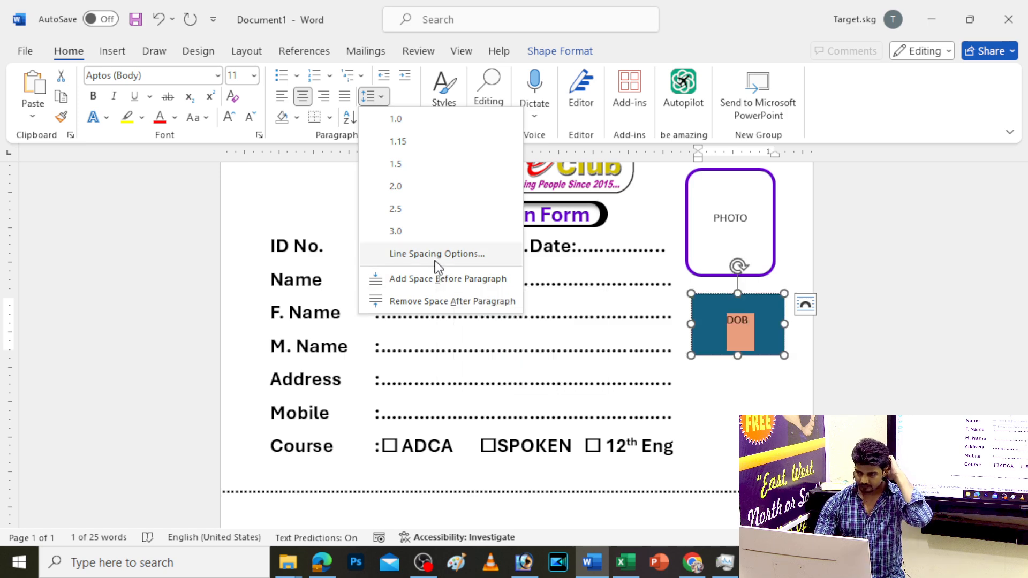
{"action": "left_click", "coordinate": [410, 100]}
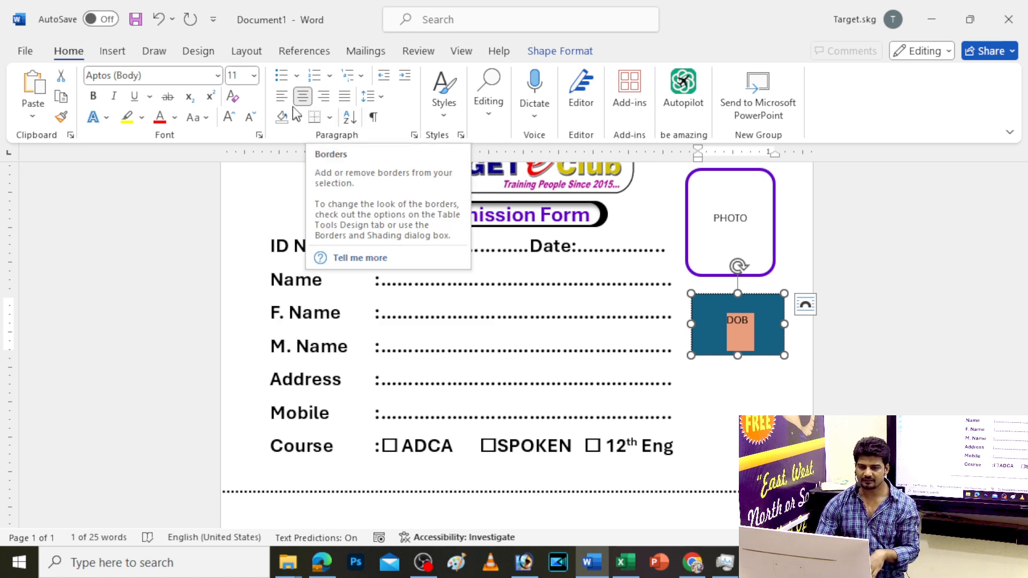
{"action": "left_click", "coordinate": [586, 52]}
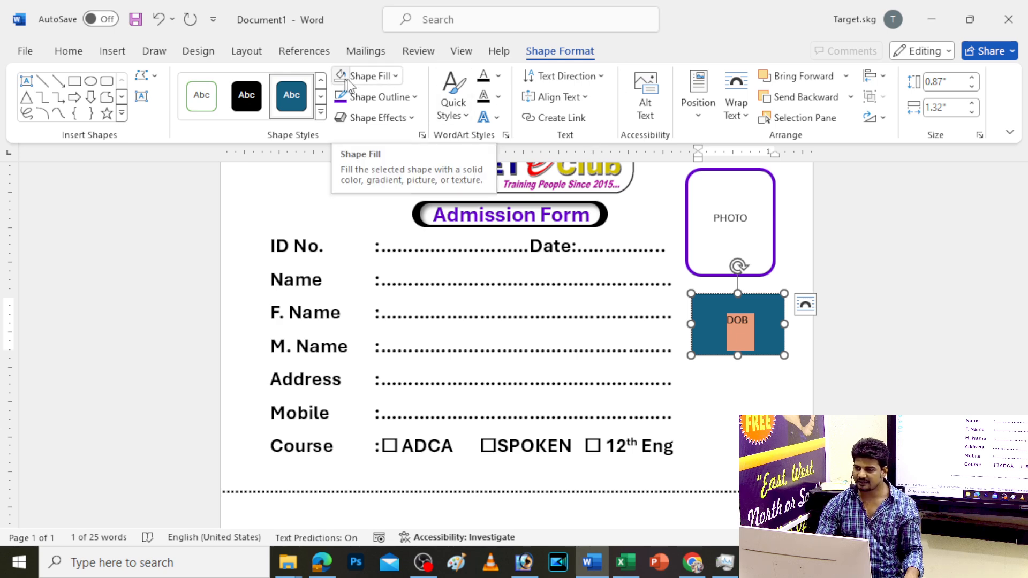
{"action": "left_click", "coordinate": [704, 102]}
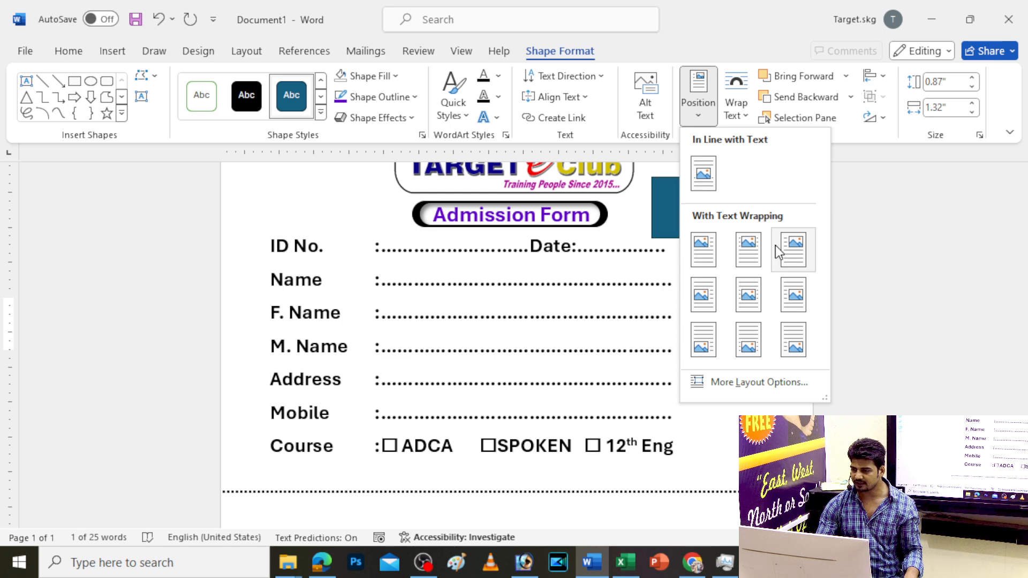
{"action": "left_click", "coordinate": [67, 51]}
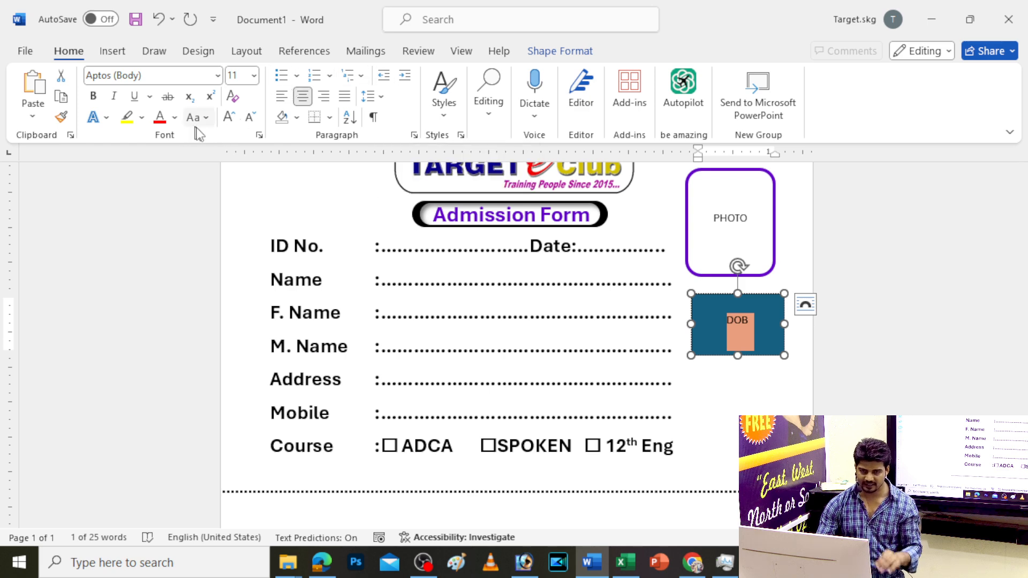
{"action": "left_click_drag", "start_coordinate": [753, 320], "coordinate": [725, 327]}
{"action": "key", "text": "BackSpace"}
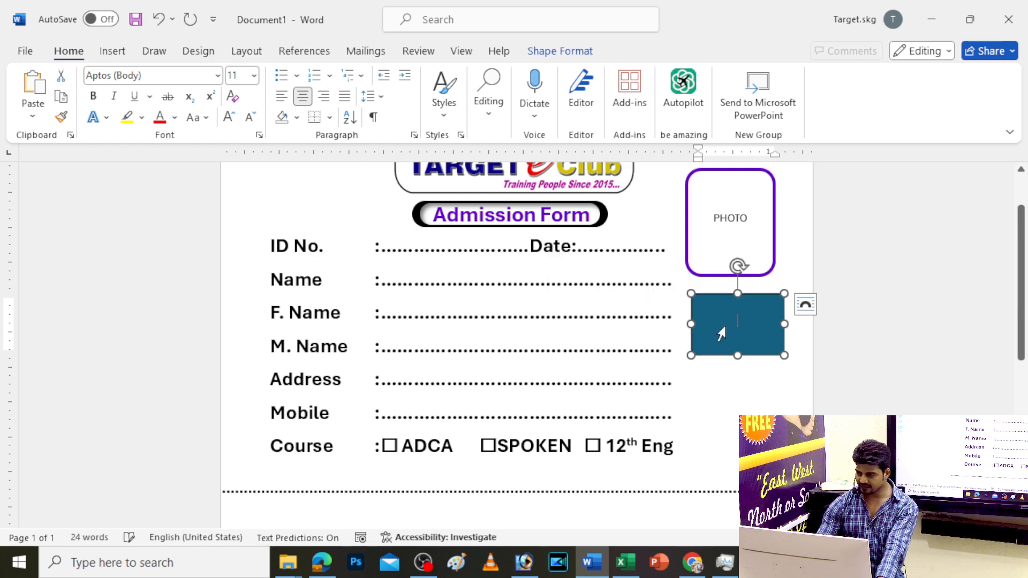
Remove the box's blue fill and give its outline a 2¼ pt weight
{"action": "left_click", "coordinate": [561, 50]}
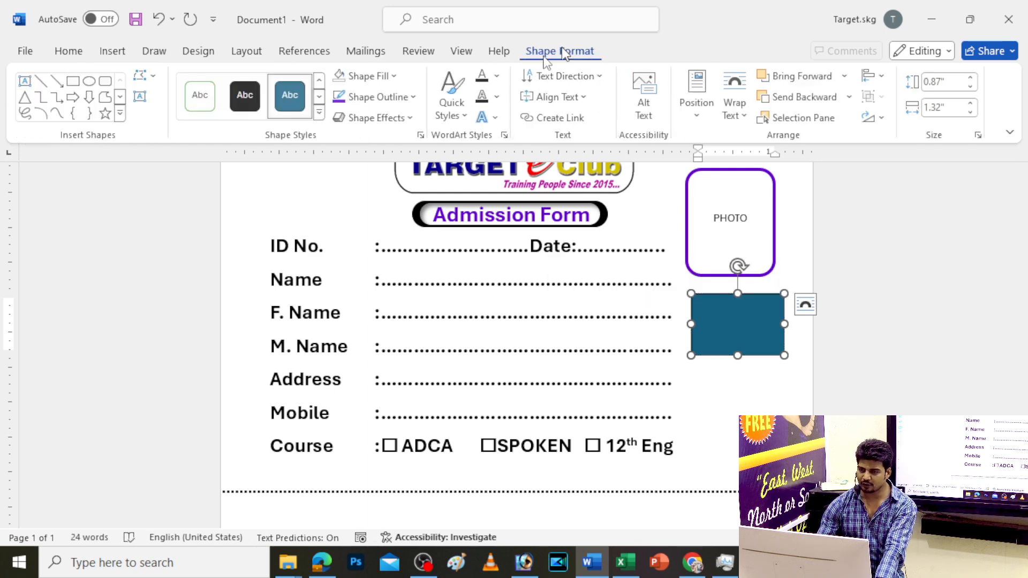
{"action": "left_click", "coordinate": [375, 76]}
{"action": "left_click", "coordinate": [380, 339]}
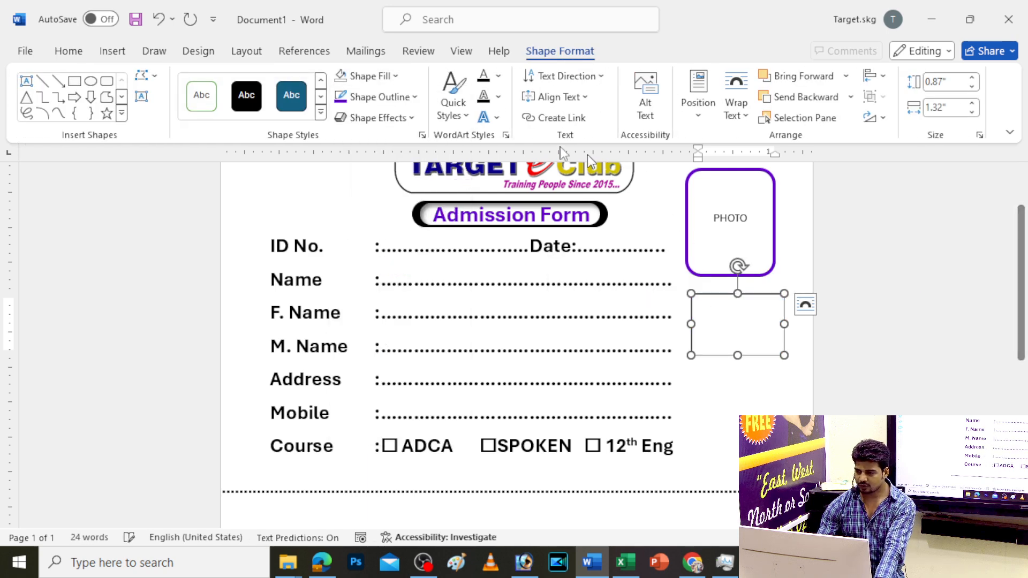
{"action": "left_click", "coordinate": [362, 102]}
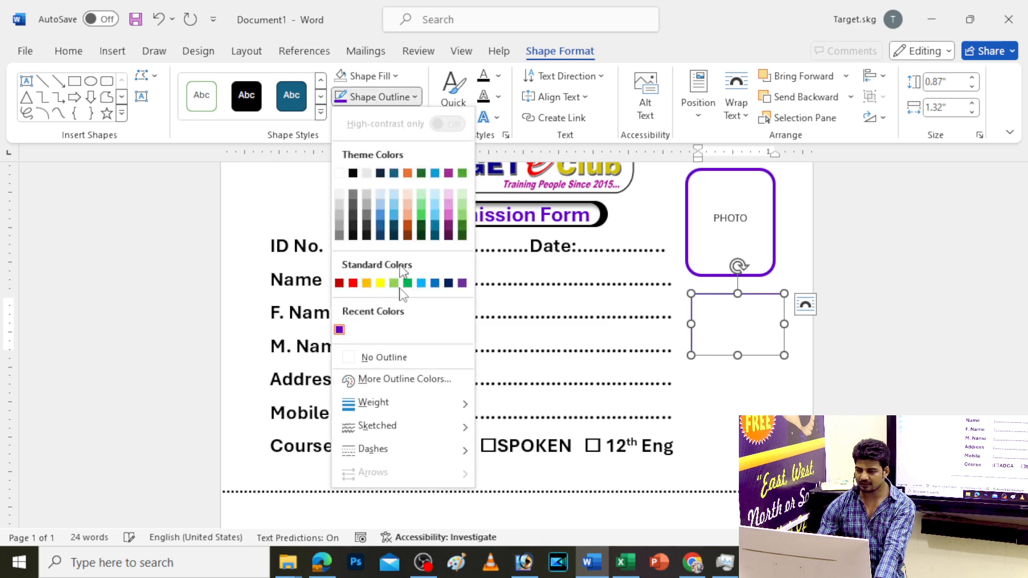
{"action": "mouse_move", "coordinate": [381, 407]}
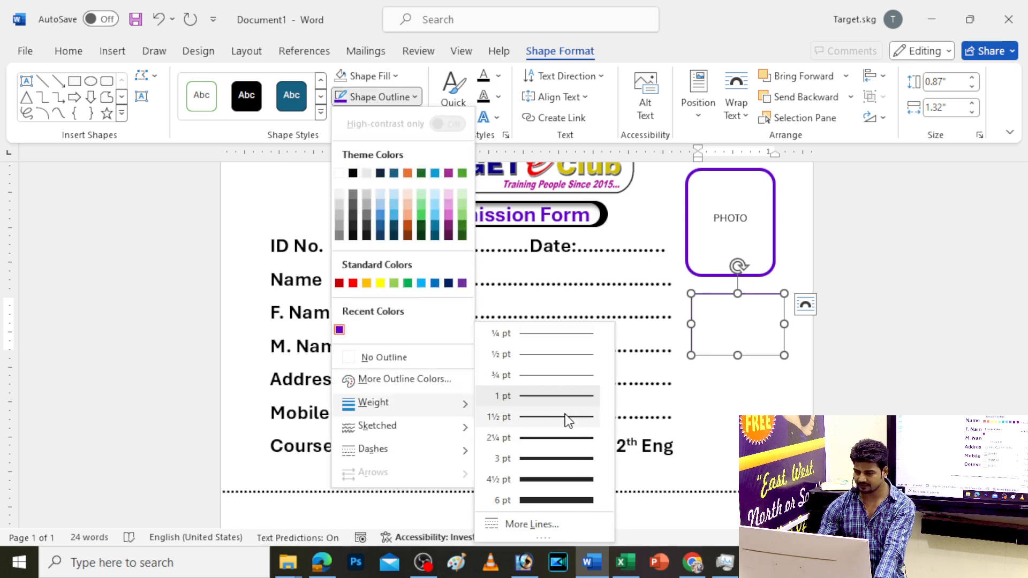
{"action": "left_click", "coordinate": [564, 434]}
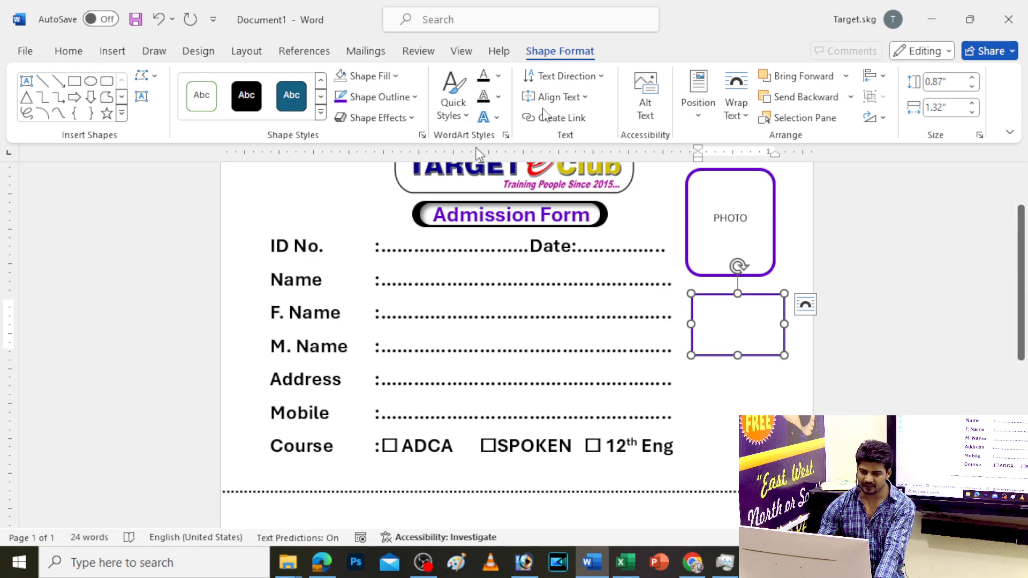
Add first-style WordArt reading 'DOB' beside the PHOTO area
{"action": "left_click", "coordinate": [116, 52]}
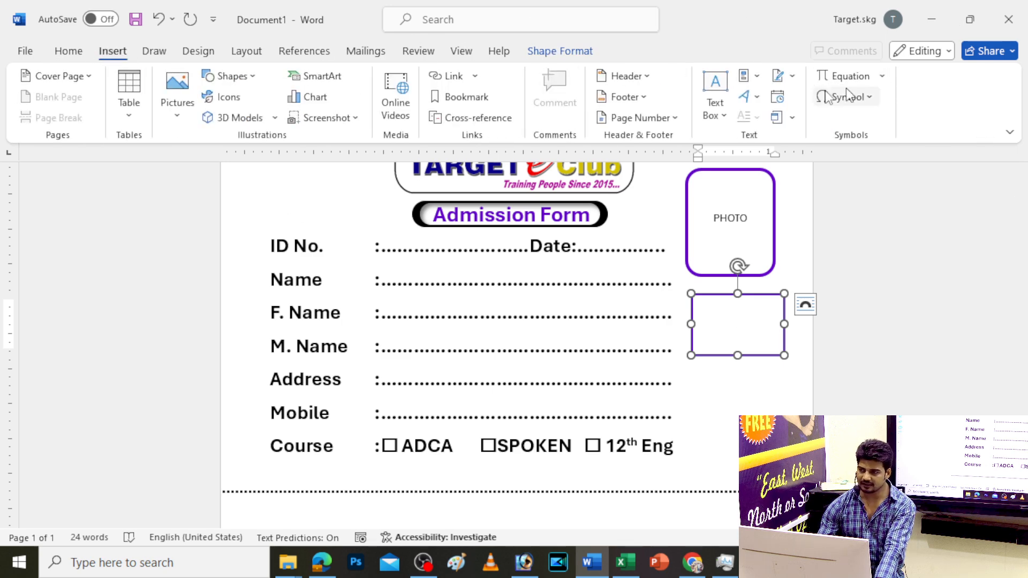
{"action": "left_click", "coordinate": [745, 96]}
{"action": "left_click", "coordinate": [756, 133]}
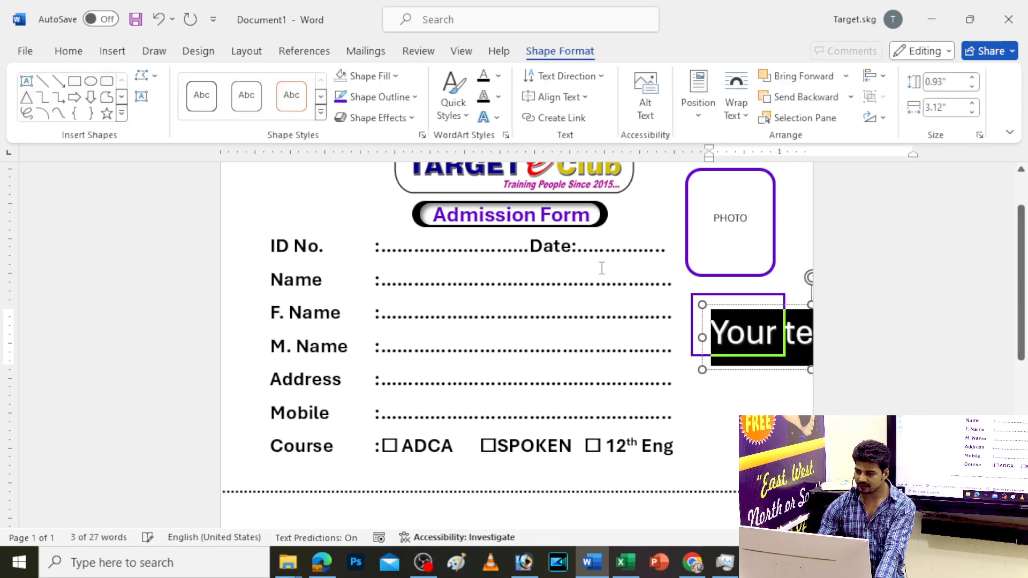
{"action": "type", "text": "DOB"}
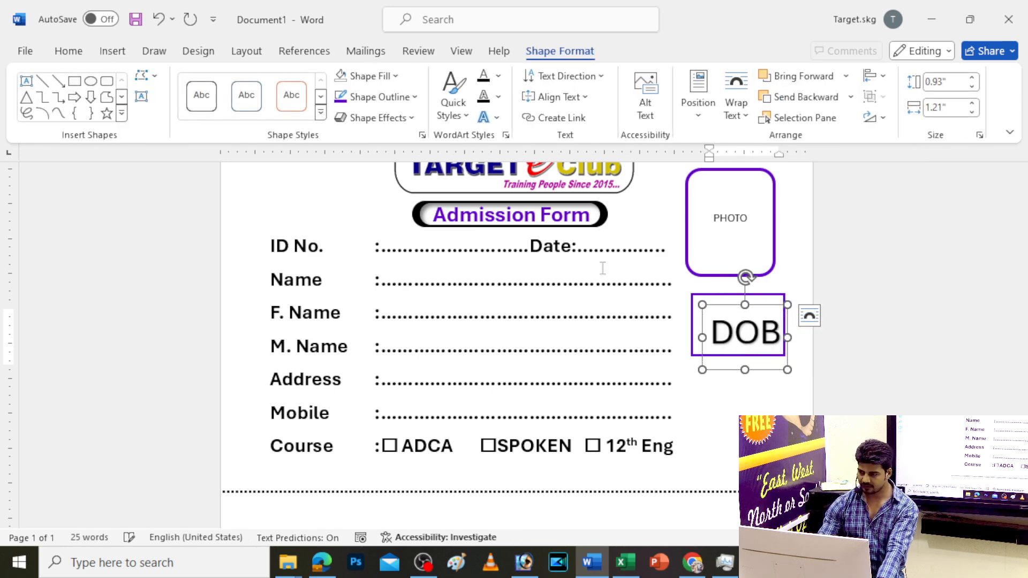
{"action": "scroll", "coordinate": [895, 342], "scroll_direction": "up", "scroll_amount": 10}
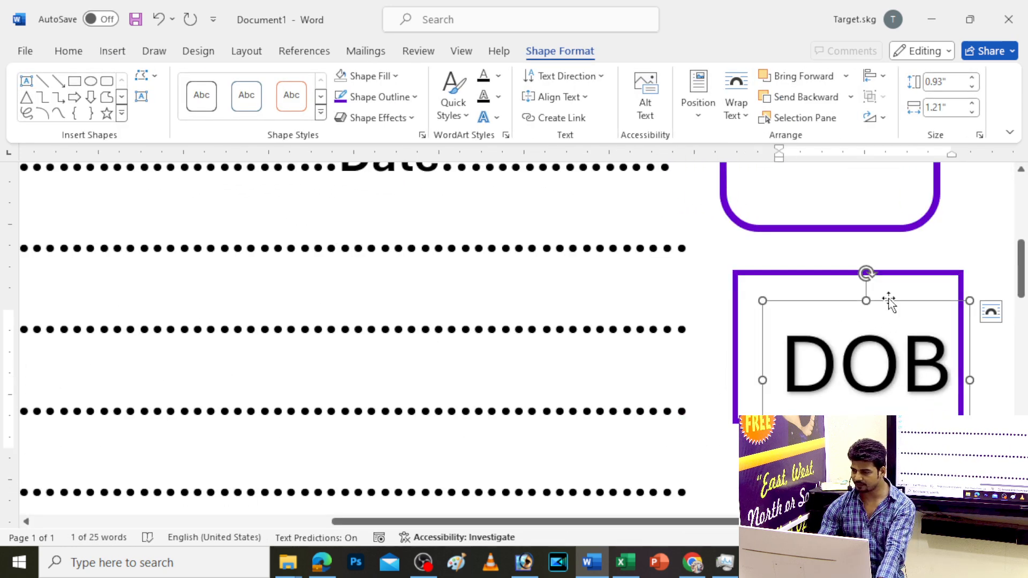
{"action": "left_click_drag", "start_coordinate": [891, 305], "coordinate": [851, 276]}
{"action": "scroll", "coordinate": [856, 268], "scroll_direction": "down", "scroll_amount": 3}
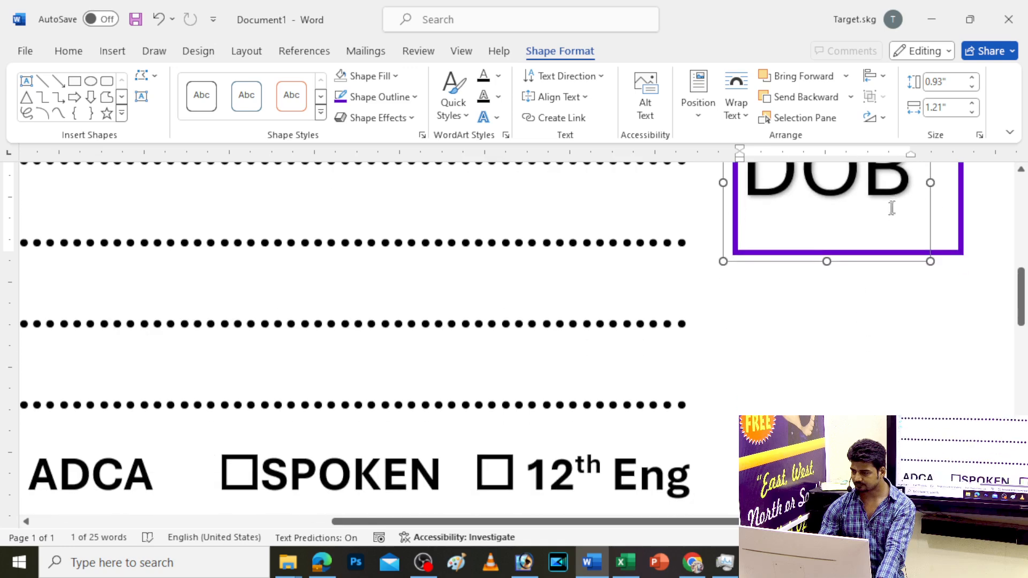
{"action": "scroll", "coordinate": [927, 265], "scroll_direction": "up", "scroll_amount": 2}
{"action": "left_click_drag", "start_coordinate": [929, 285], "coordinate": [957, 262]}
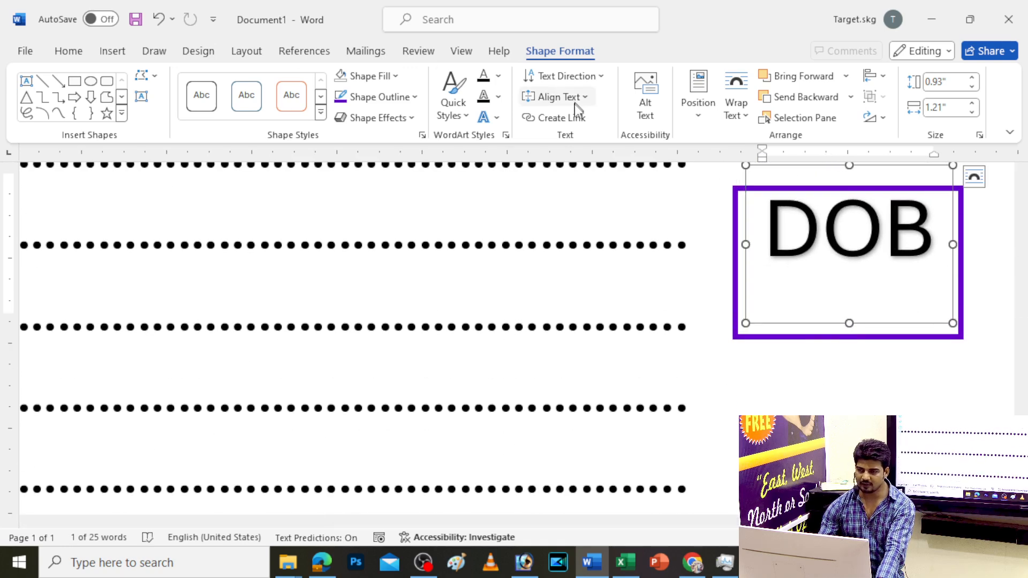
Make DOB shadowless, bold and 24 pt, and place it atop the purple box
{"action": "left_click", "coordinate": [487, 117]}
{"action": "mouse_move", "coordinate": [522, 149]}
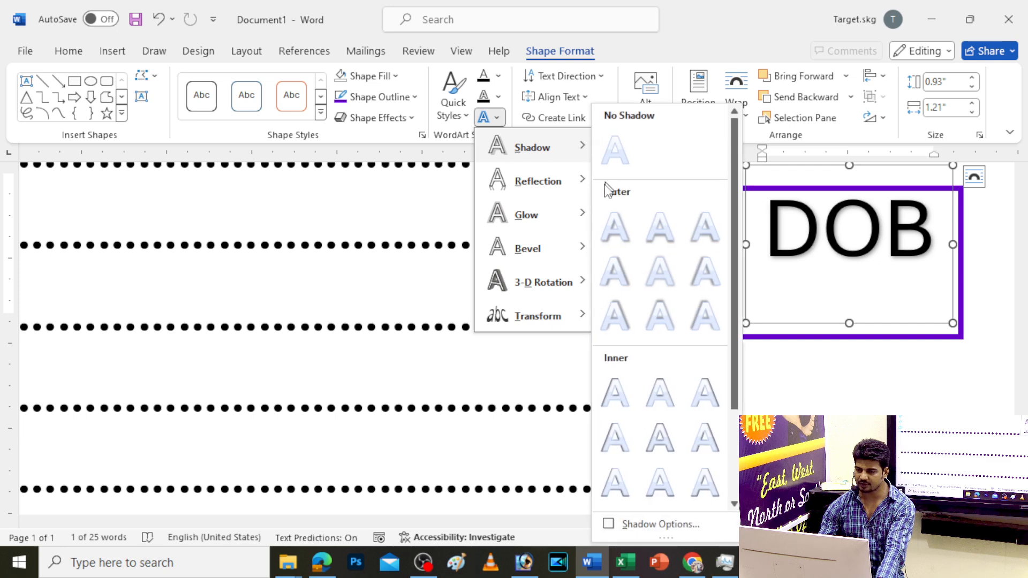
{"action": "left_click", "coordinate": [617, 155]}
{"action": "left_click", "coordinate": [68, 50]}
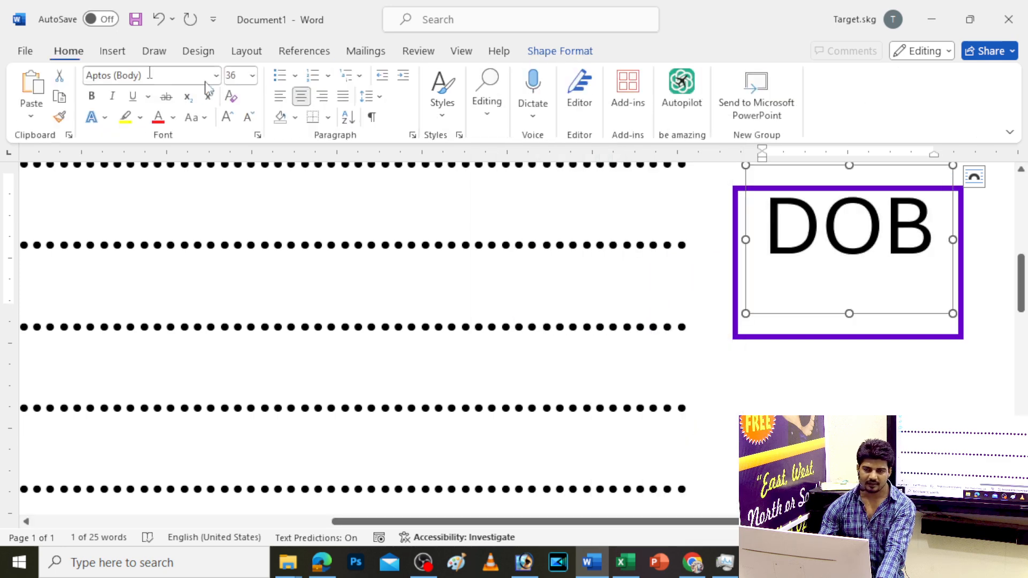
{"action": "left_click", "coordinate": [94, 97]}
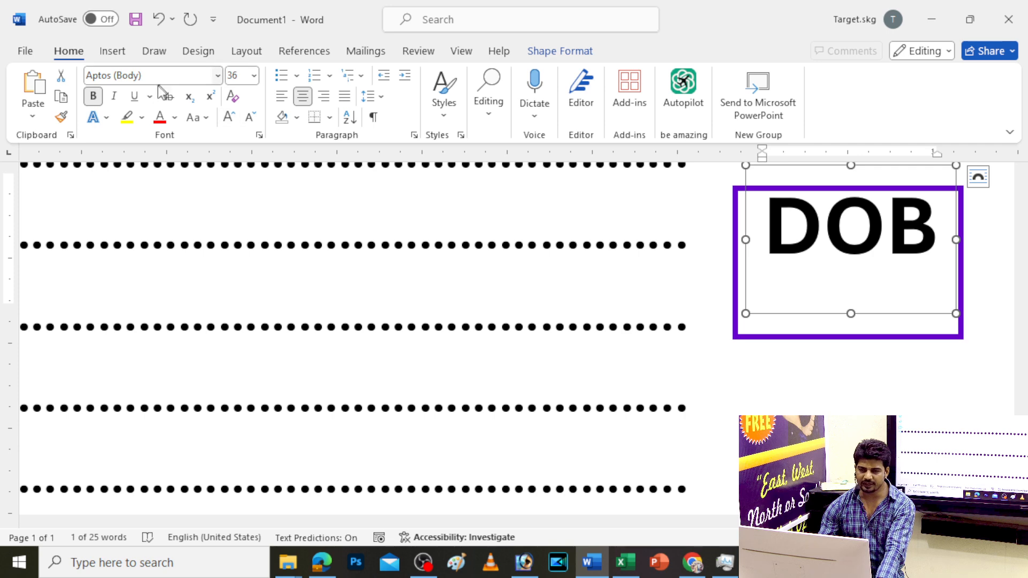
{"action": "left_click", "coordinate": [250, 117]}
{"action": "left_click", "coordinate": [250, 117]}
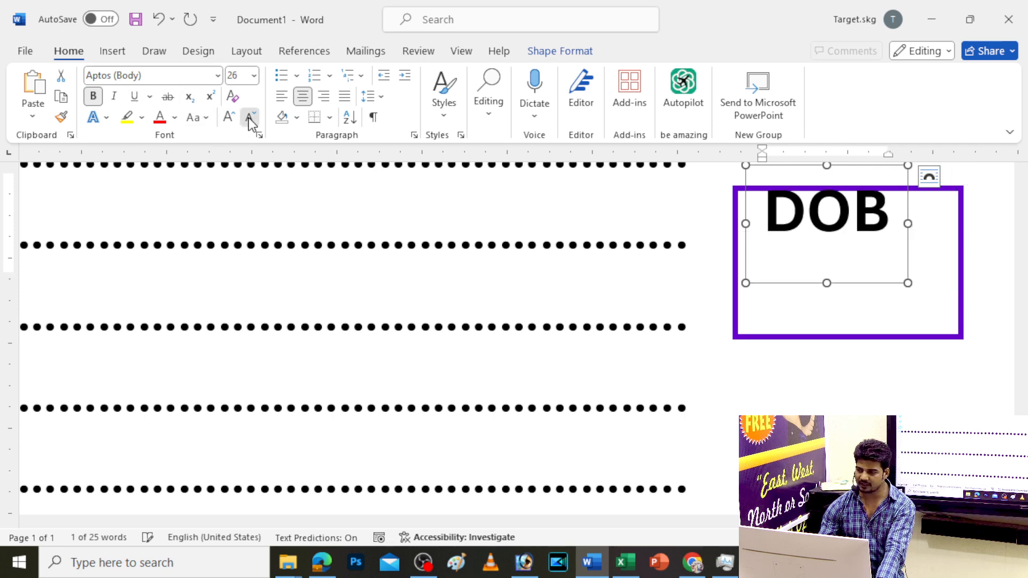
{"action": "left_click", "coordinate": [250, 117]}
{"action": "left_click_drag", "start_coordinate": [851, 276], "coordinate": [874, 294]}
Zoom out over the form and select the DOB box for copying
{"action": "scroll", "coordinate": [829, 327], "scroll_direction": "down", "scroll_amount": 8}
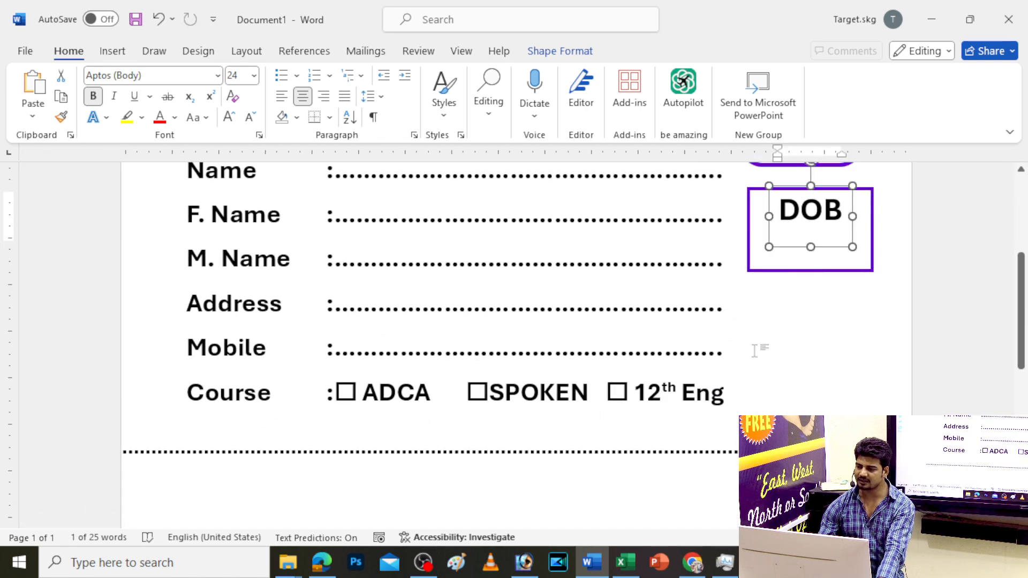
{"action": "scroll", "coordinate": [756, 349], "scroll_direction": "up", "scroll_amount": 3}
{"action": "key", "text": "Escape"}
{"action": "scroll", "coordinate": [688, 379], "scroll_direction": "down", "scroll_amount": 4}
{"action": "scroll", "coordinate": [687, 381], "scroll_direction": "up", "scroll_amount": 3}
{"action": "scroll", "coordinate": [687, 381], "scroll_direction": "down", "scroll_amount": 2}
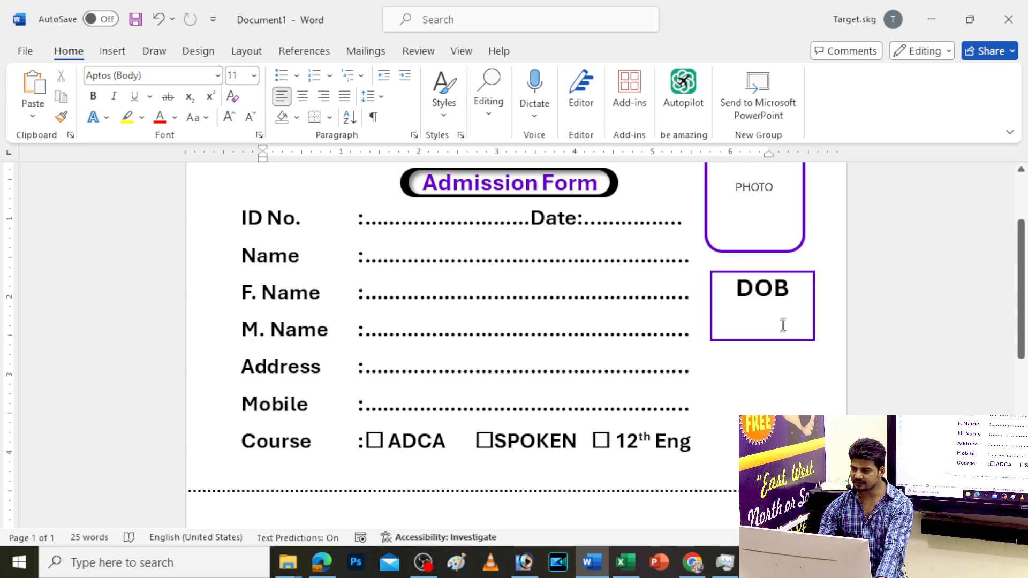
{"action": "left_click", "coordinate": [764, 291]}
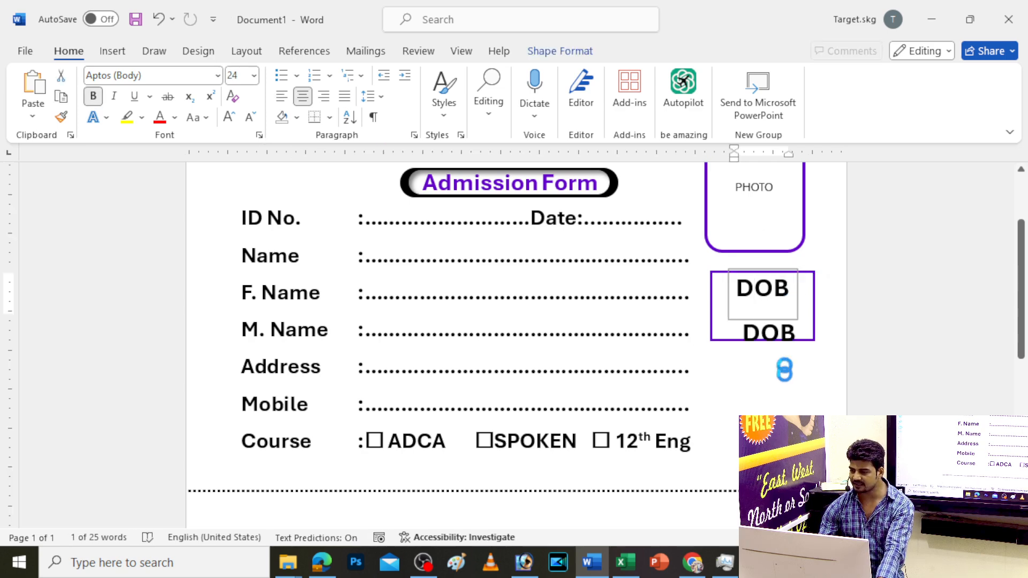
Duplicate the DOB box below it, narrow it, and set its font to Brush Script MT
{"action": "mouse_move", "coordinate": [764, 291]}
{"action": "left_mouse_down"}
{"action": "mouse_move", "coordinate": [767, 456]}
{"action": "mouse_move", "coordinate": [921, 457]}
{"action": "left_mouse_up"}
{"action": "left_click", "coordinate": [764, 451]}
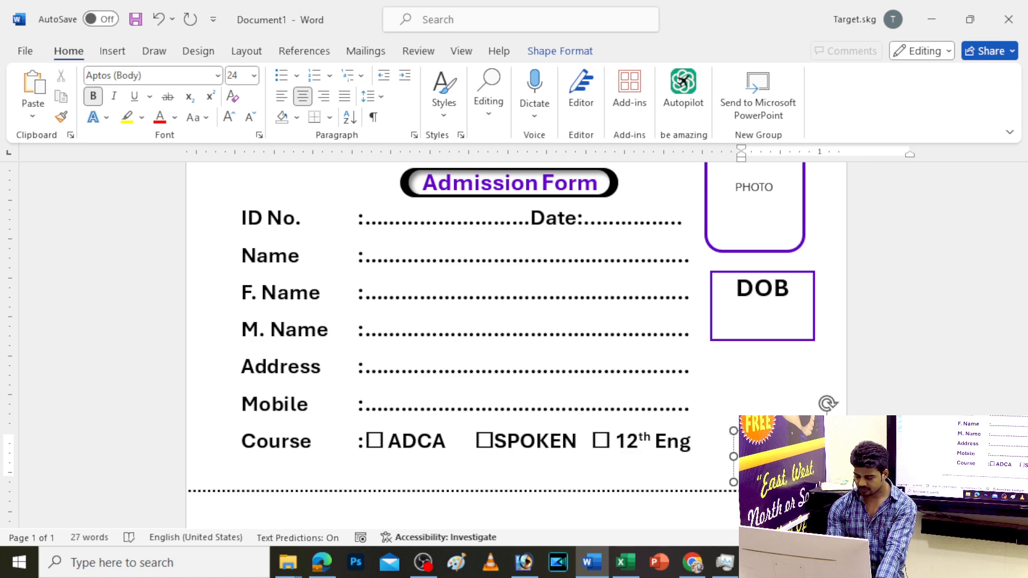
{"action": "left_click", "coordinate": [149, 71]}
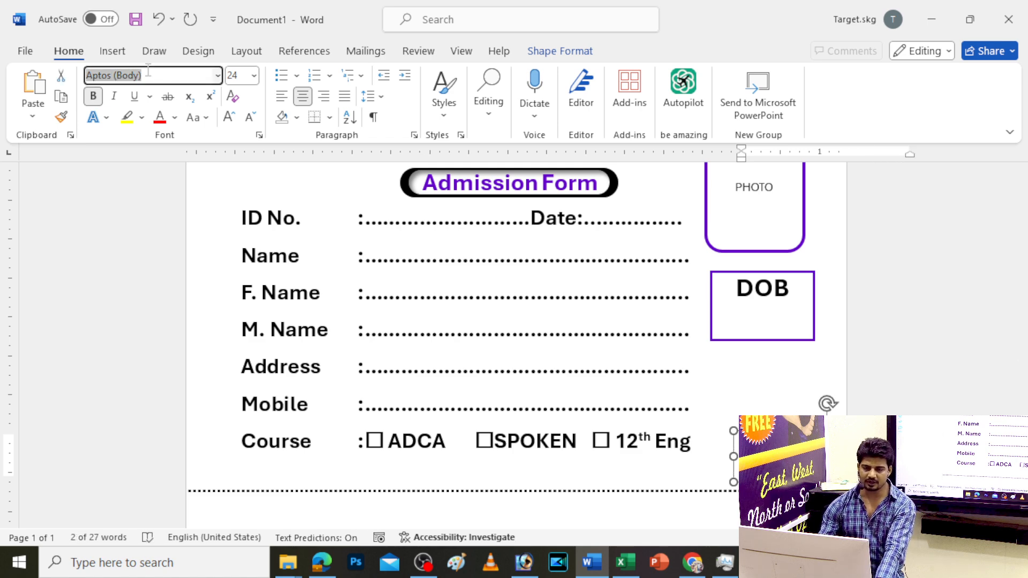
{"action": "type", "text": "Bru"}
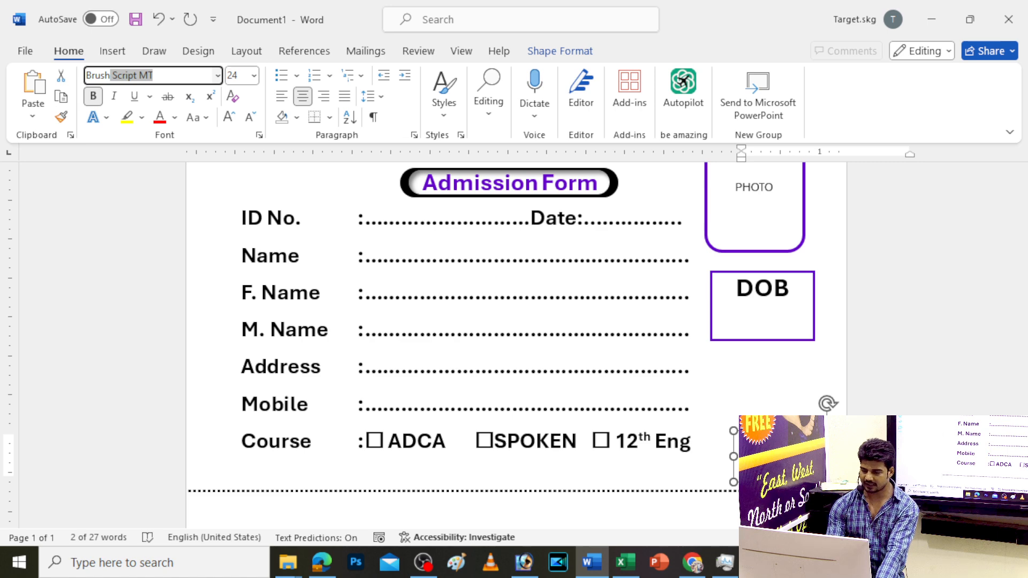
{"action": "type", "text": "sh"}
{"action": "key", "text": "Return"}
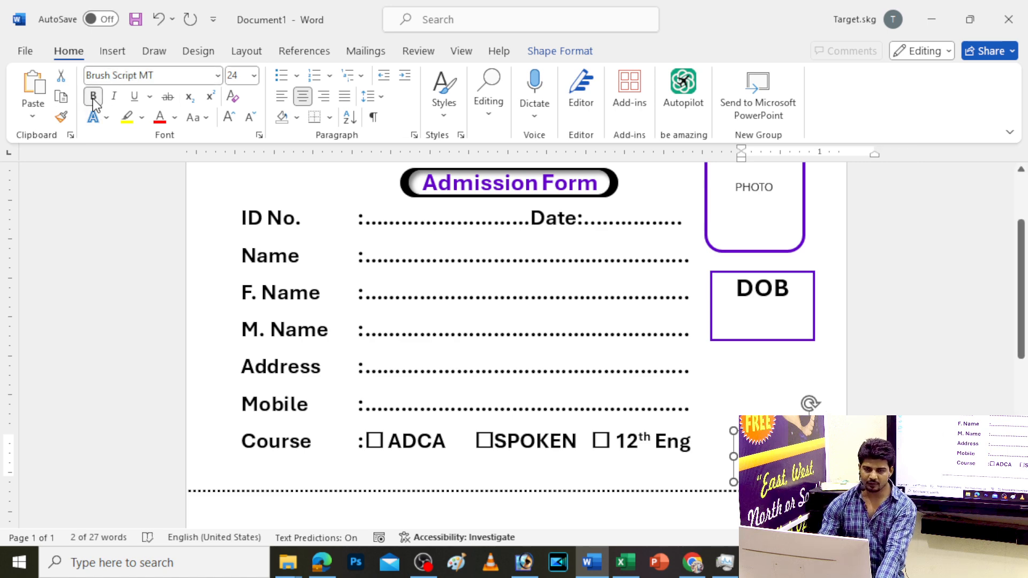
Shrink the Student's Sign caption to 14 pt and position it right of the Course row
{"action": "left_click_drag", "start_coordinate": [819, 430], "coordinate": [784, 430]}
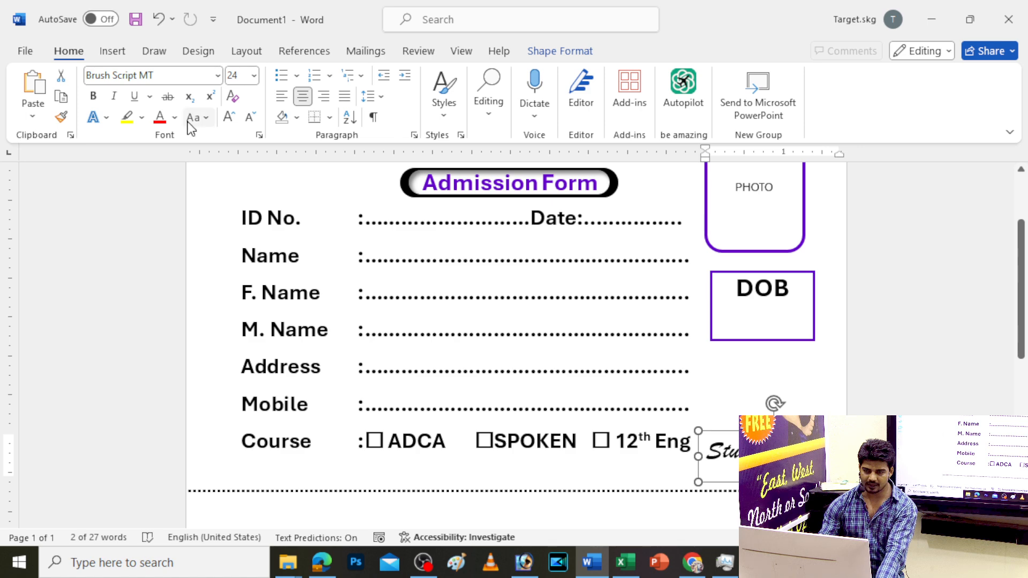
{"action": "left_click", "coordinate": [248, 118]}
{"action": "left_click", "coordinate": [248, 118]}
{"action": "left_click", "coordinate": [248, 118]}
{"action": "left_click", "coordinate": [248, 117]}
{"action": "left_click", "coordinate": [248, 118]}
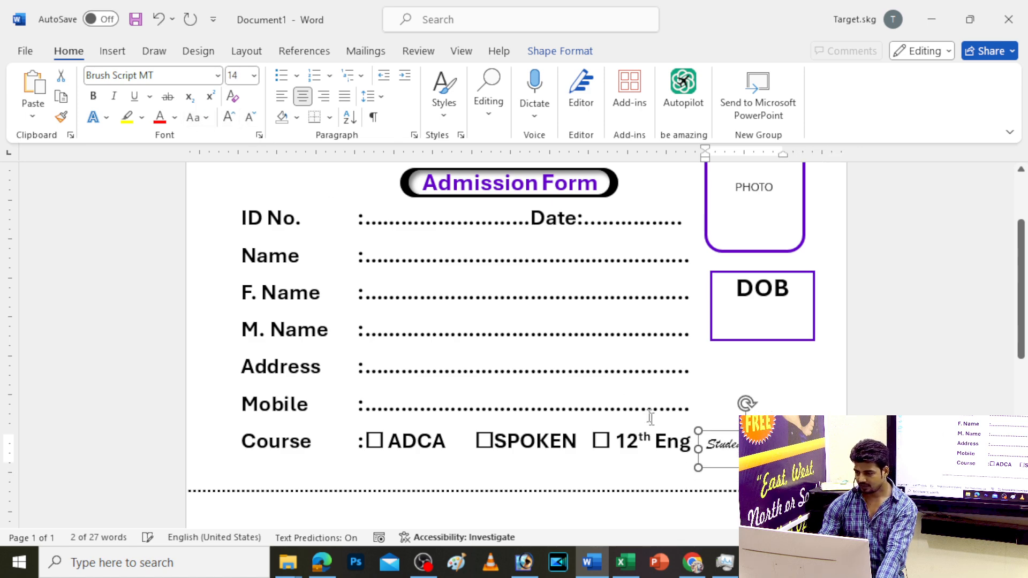
{"action": "left_click_drag", "start_coordinate": [750, 431], "coordinate": [754, 431]}
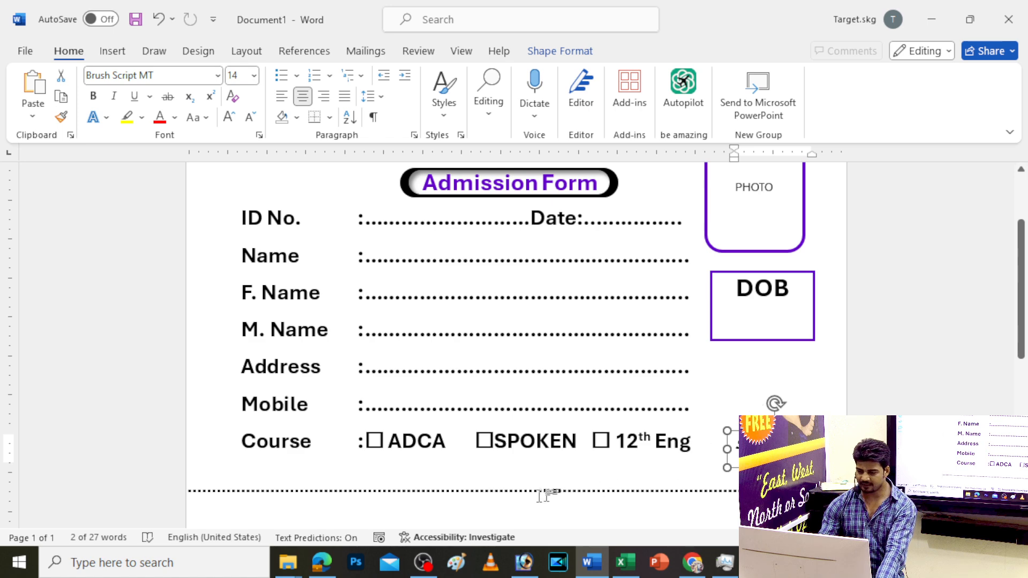
{"action": "scroll", "coordinate": [383, 464], "scroll_direction": "down", "scroll_amount": 3}
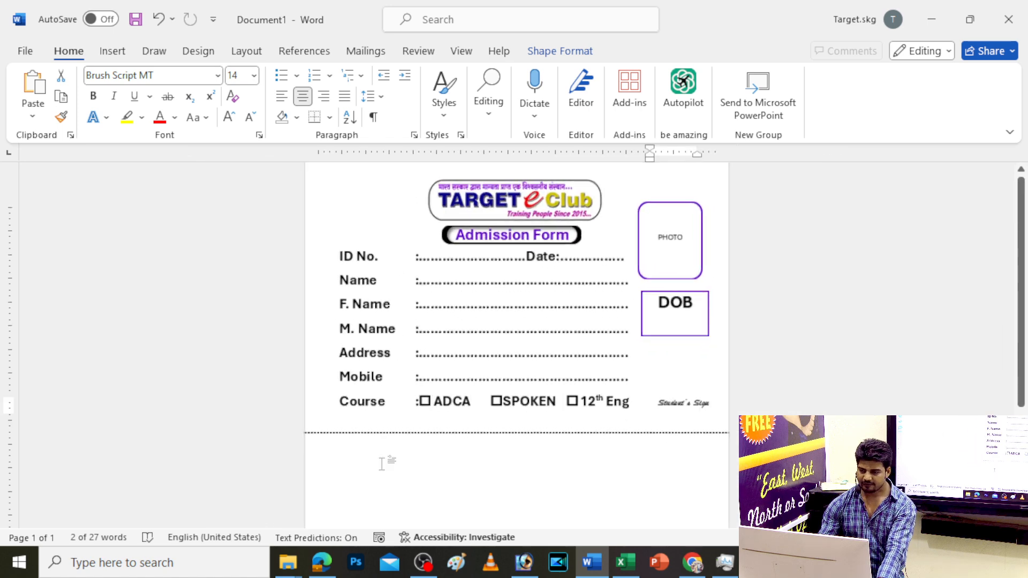
{"action": "scroll", "coordinate": [383, 463], "scroll_direction": "up", "scroll_amount": 3}
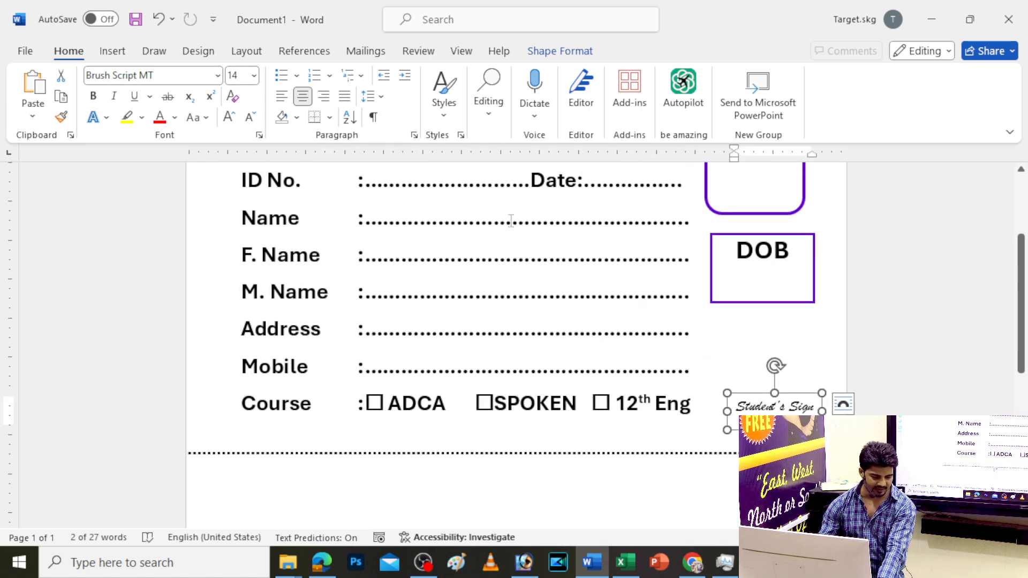
{"action": "scroll", "coordinate": [535, 450], "scroll_direction": "down", "scroll_amount": 5}
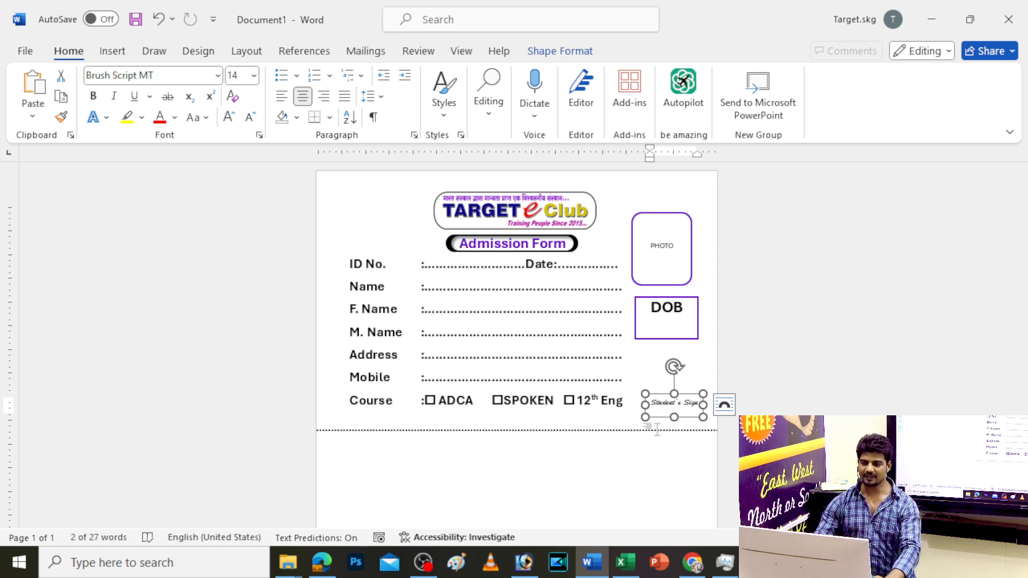
Copy the TARGET eClub logo and Admission Form title below the dotted line
{"action": "left_click", "coordinate": [506, 206]}
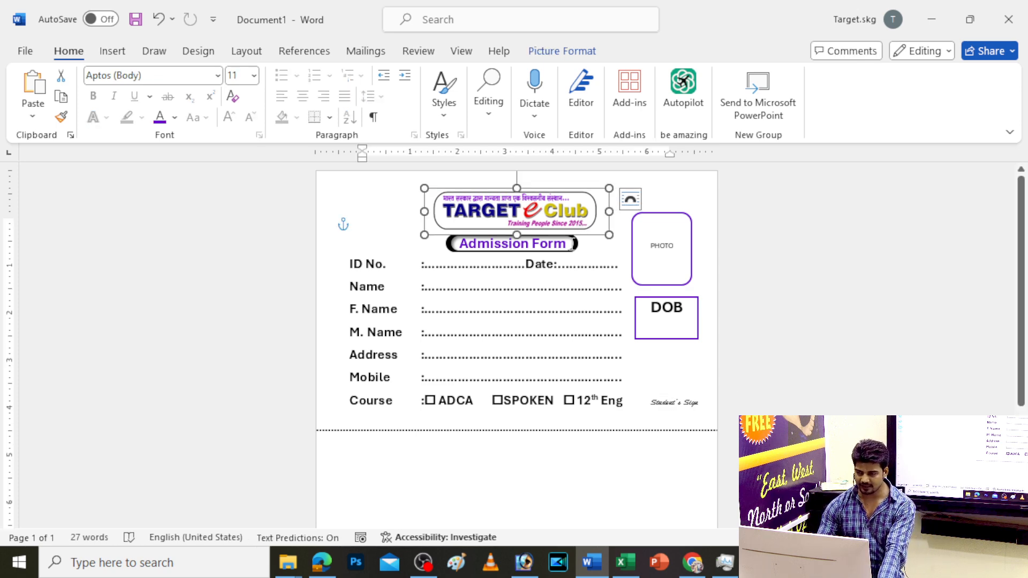
{"action": "left_click", "coordinate": [571, 244], "text": "shift"}
{"action": "left_click_drag", "start_coordinate": [582, 247], "coordinate": [569, 483]}
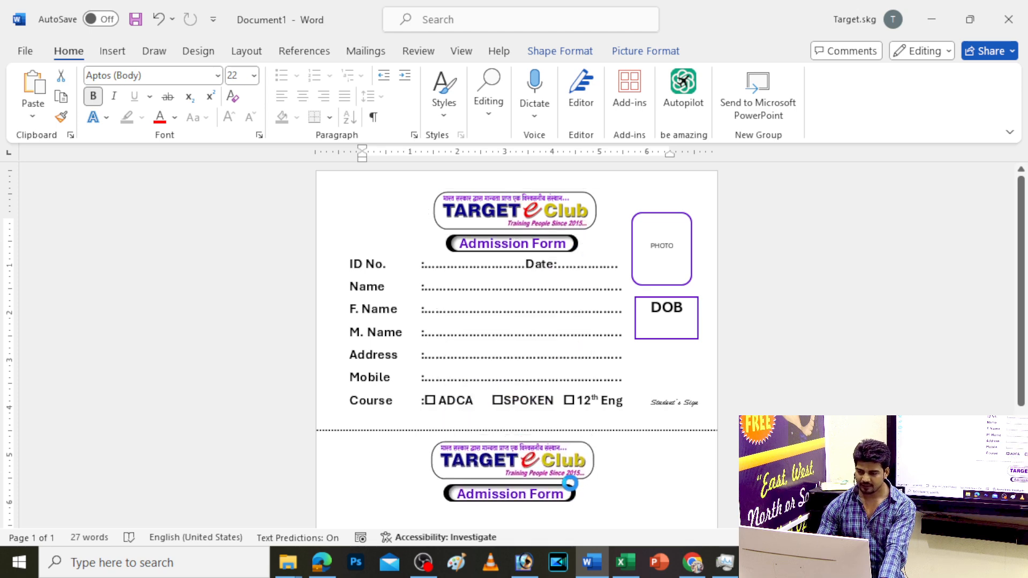
Copy the form fields text box below the dotted line too
{"action": "left_click", "coordinate": [453, 293]}
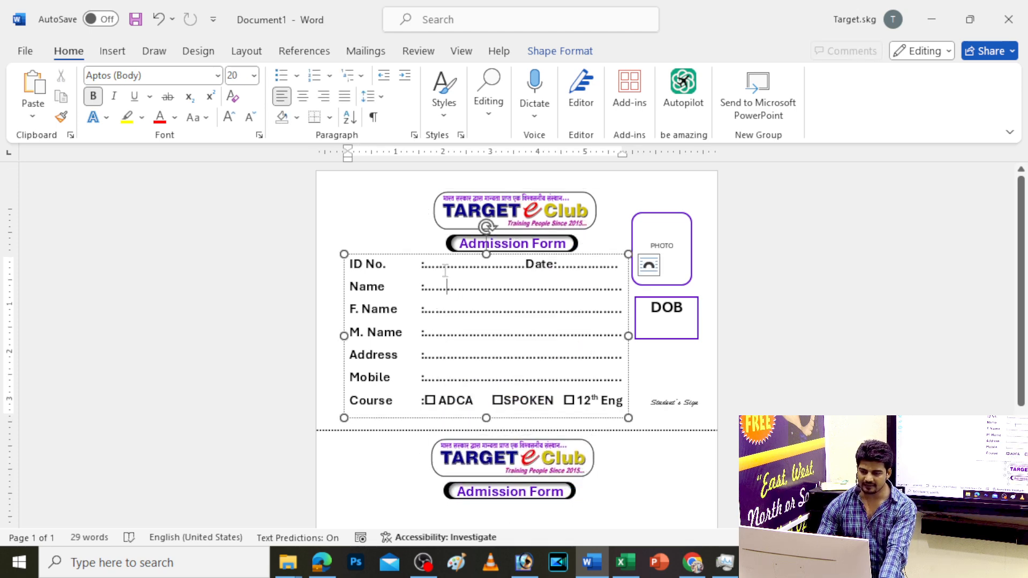
{"action": "left_click_drag", "start_coordinate": [437, 255], "coordinate": [431, 468]}
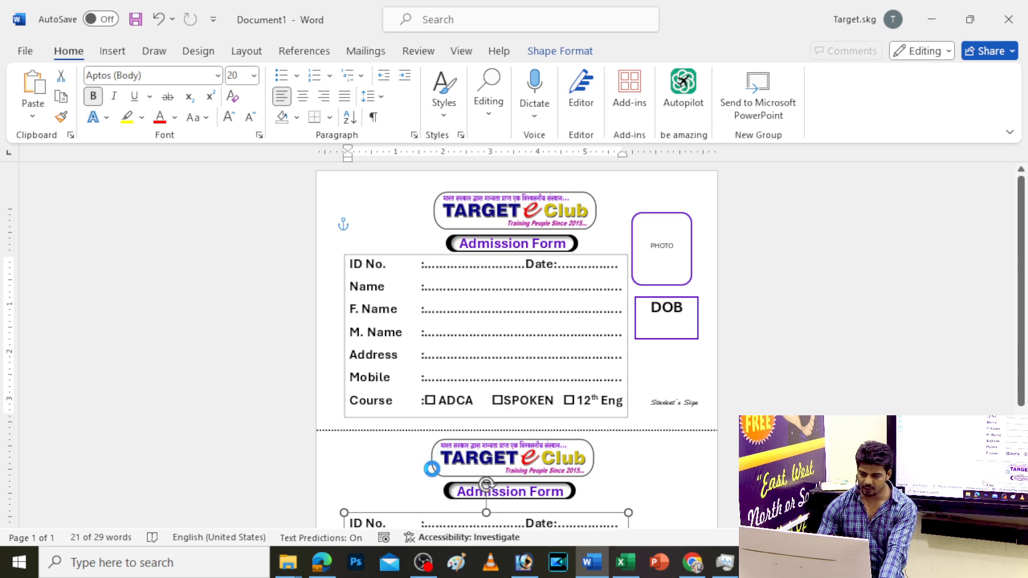
{"action": "scroll", "coordinate": [583, 469], "scroll_direction": "down", "scroll_amount": 4}
{"action": "scroll", "coordinate": [583, 469], "scroll_direction": "up", "scroll_amount": 5, "text": "ctrl"}
{"action": "scroll", "coordinate": [583, 468], "scroll_direction": "up", "scroll_amount": 3}
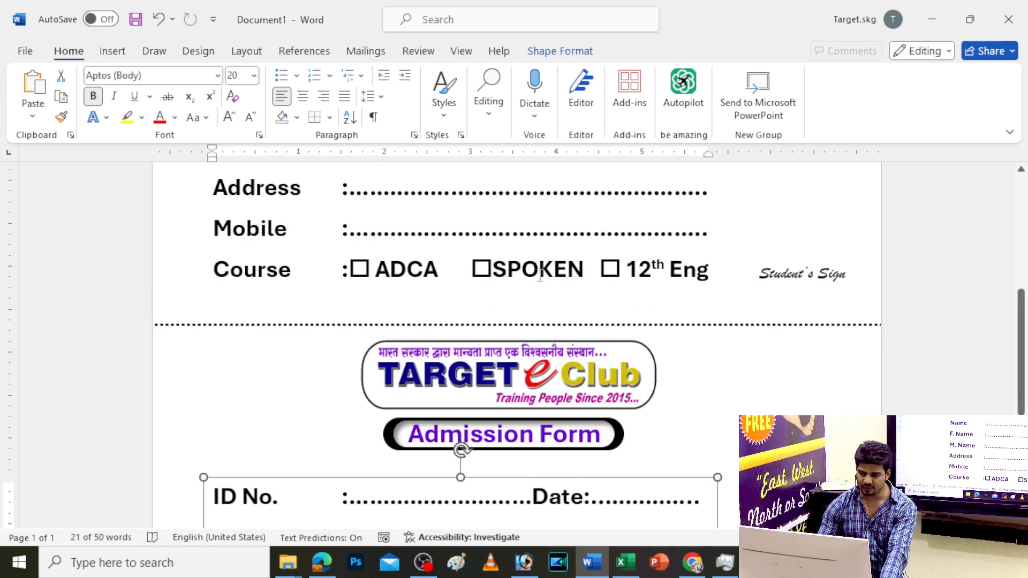
{"action": "scroll", "coordinate": [508, 386], "scroll_direction": "down", "scroll_amount": 2}
{"action": "left_click_drag", "start_coordinate": [492, 353], "coordinate": [492, 376]}
{"action": "scroll", "coordinate": [481, 370], "scroll_direction": "down", "scroll_amount": 3}
{"action": "scroll", "coordinate": [391, 266], "scroll_direction": "up", "scroll_amount": 1}
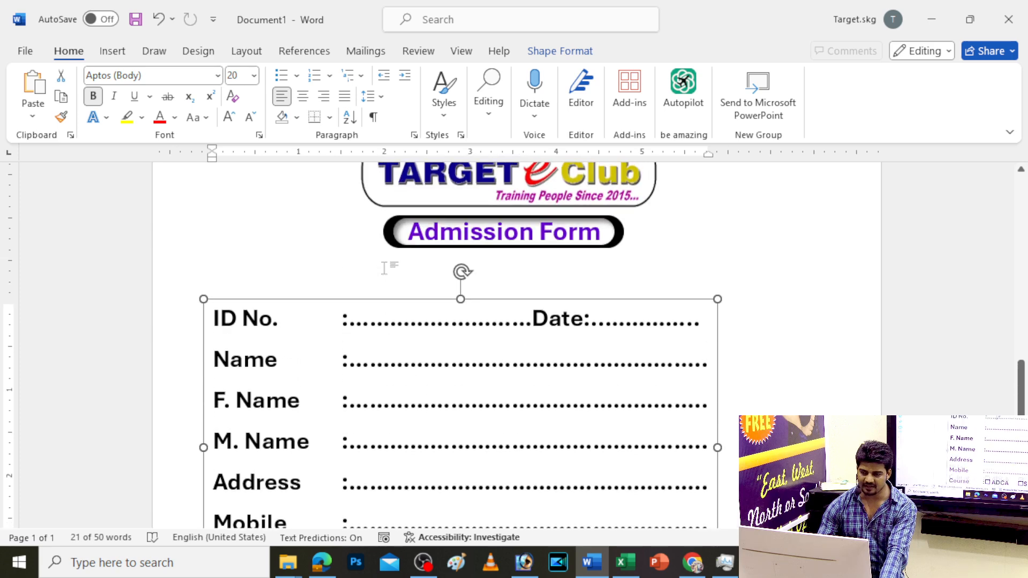
Draw a long rounded rectangle bar below the Admission Form heading
{"action": "left_click", "coordinate": [111, 51]}
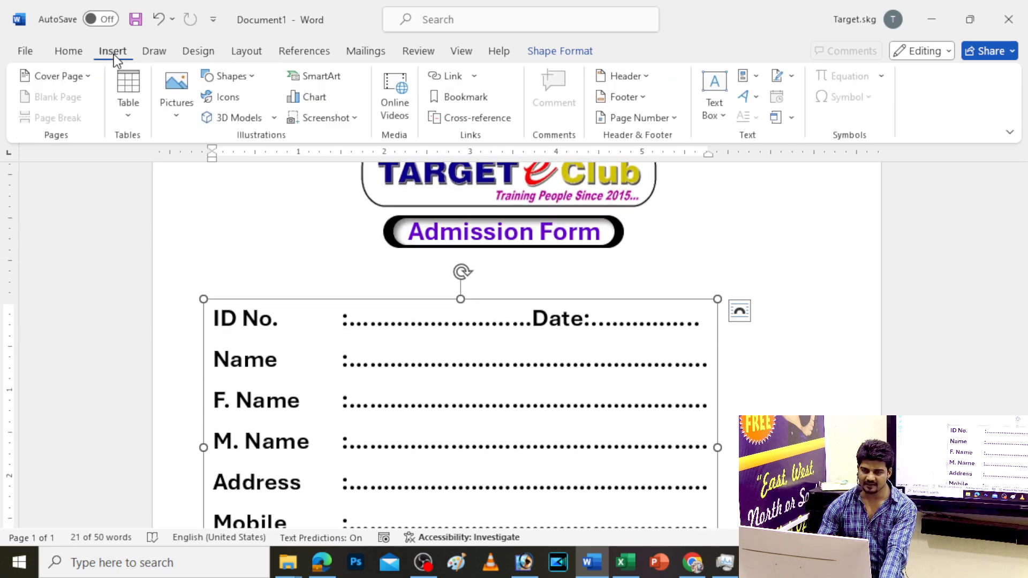
{"action": "left_click", "coordinate": [231, 76]}
{"action": "left_click", "coordinate": [286, 119]}
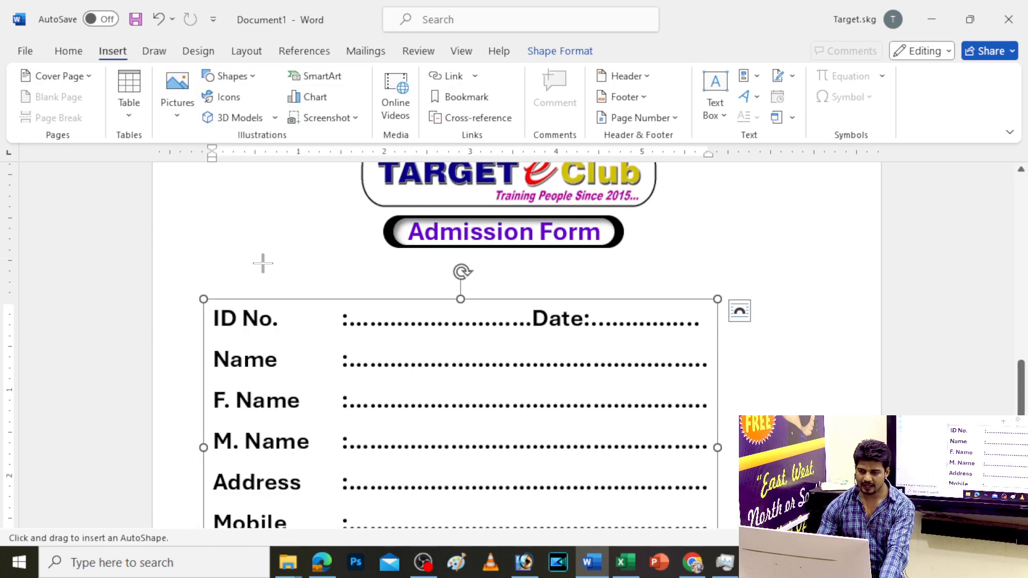
{"action": "mouse_move", "coordinate": [224, 254]}
{"action": "left_mouse_down"}
{"action": "mouse_move", "coordinate": [490, 276]}
{"action": "mouse_move", "coordinate": [820, 277]}
{"action": "left_mouse_up"}
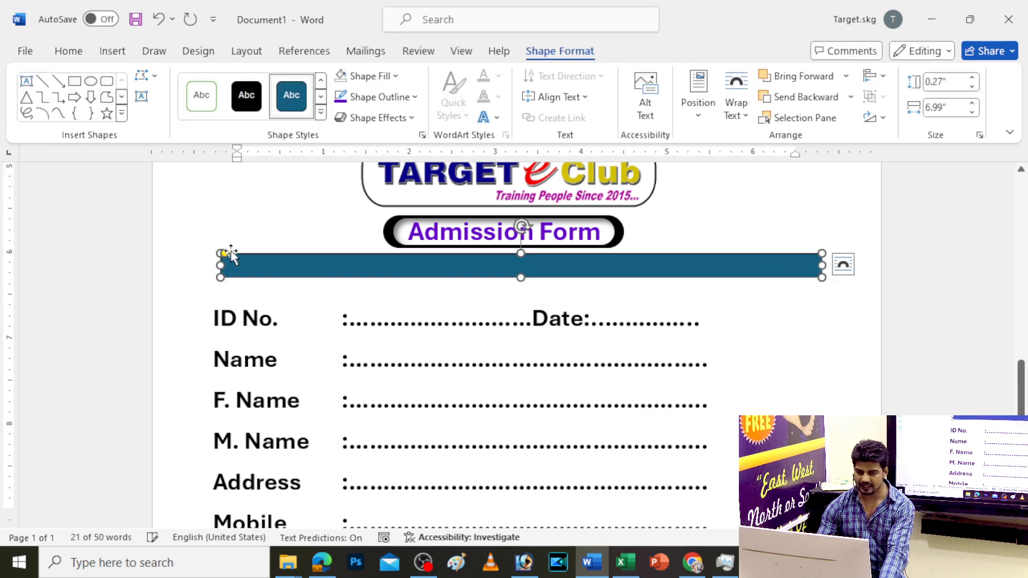
{"action": "left_click", "coordinate": [247, 267]}
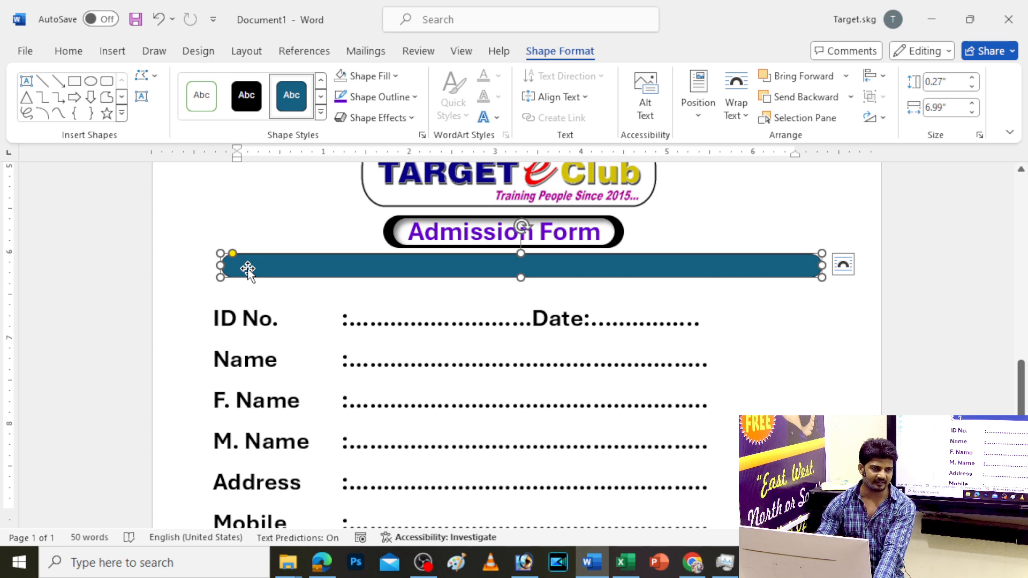
Fill the bar red, apply a bevel preset, and leave it with no shadow
{"action": "left_click", "coordinate": [367, 75]}
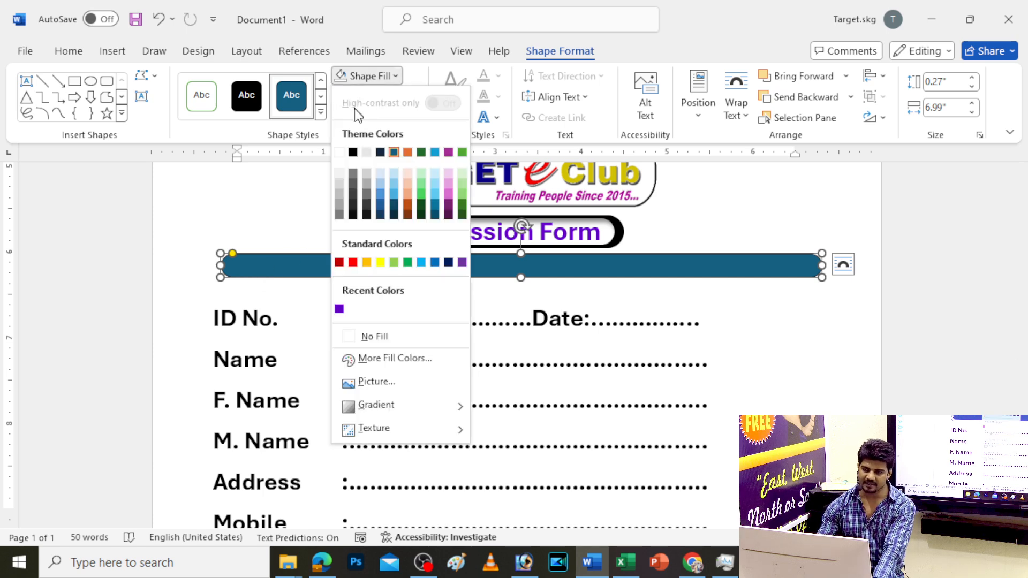
{"action": "left_click", "coordinate": [354, 153]}
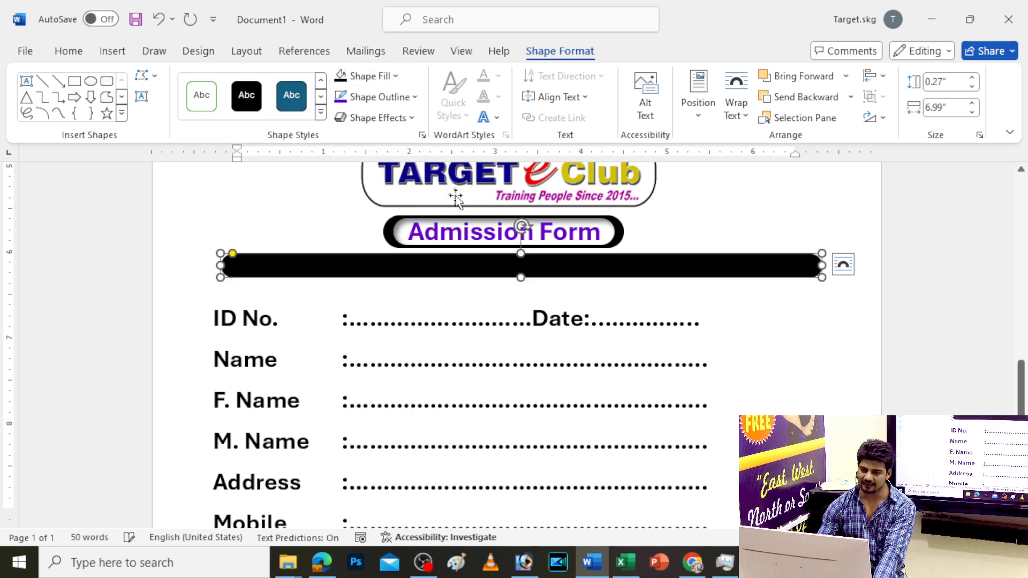
{"action": "left_click", "coordinate": [369, 75]}
{"action": "left_click", "coordinate": [352, 262]}
{"action": "left_click", "coordinate": [383, 119]}
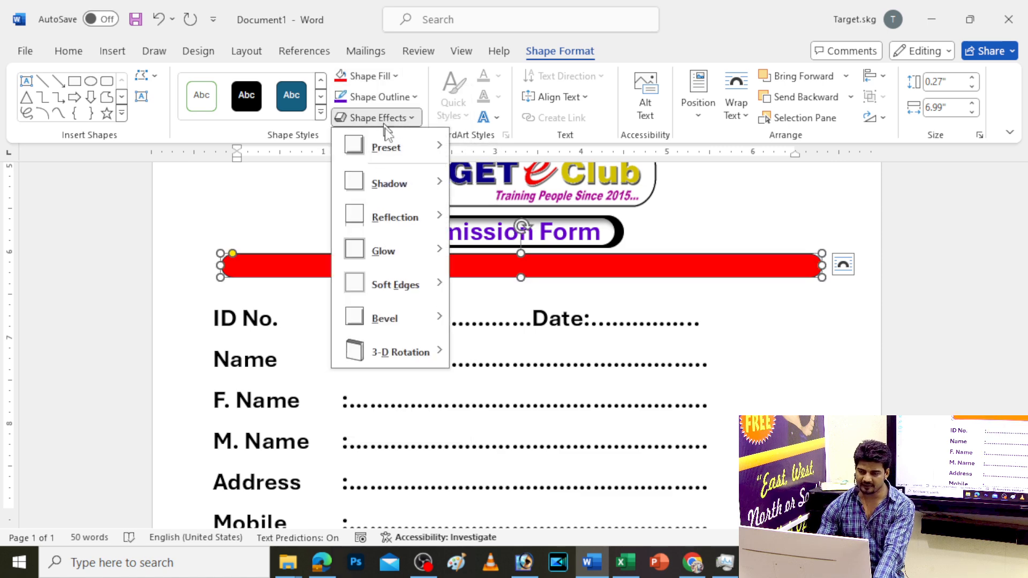
{"action": "mouse_move", "coordinate": [413, 156]}
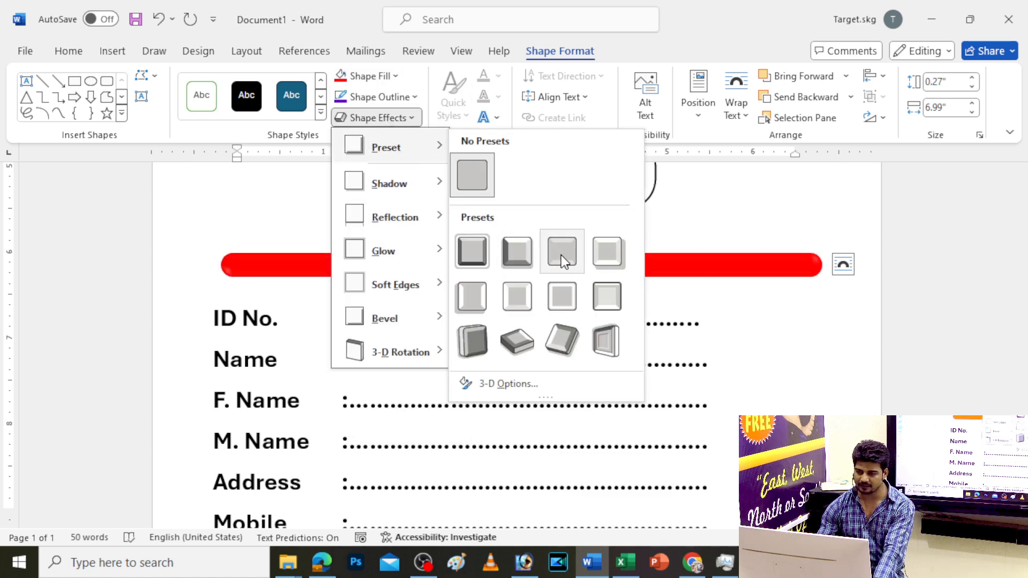
{"action": "left_click", "coordinate": [476, 295]}
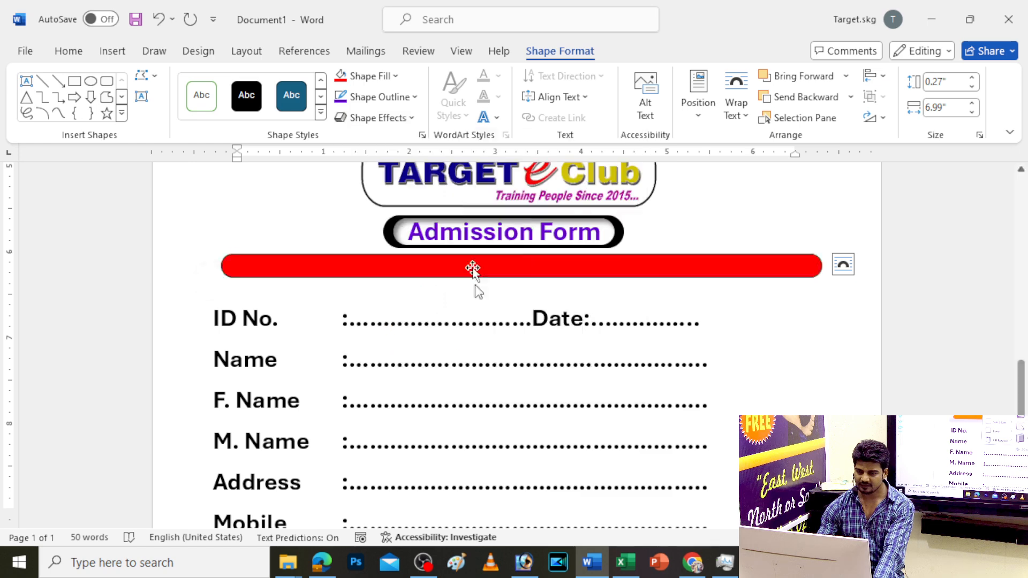
{"action": "left_click", "coordinate": [386, 117]}
{"action": "mouse_move", "coordinate": [408, 147]}
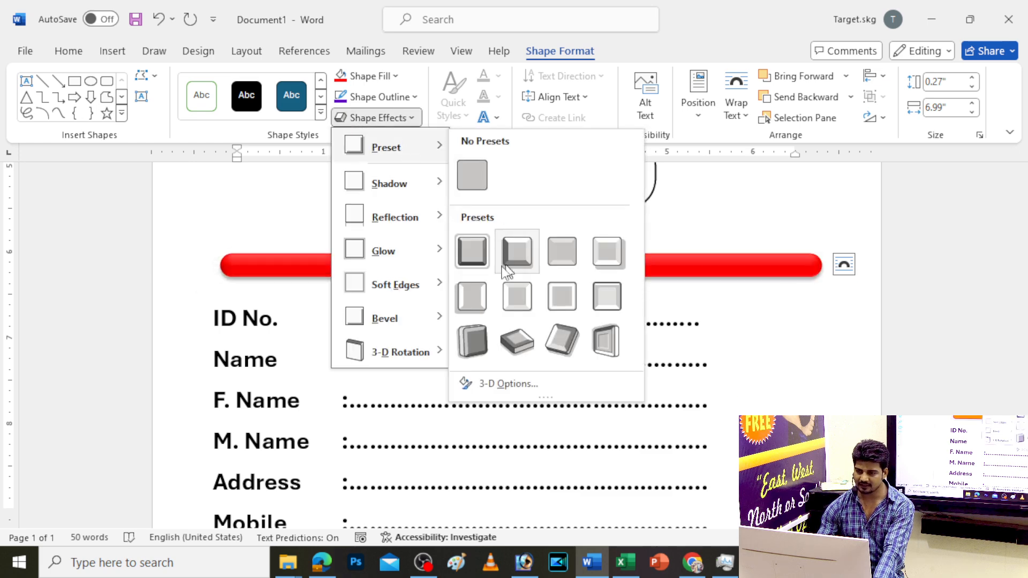
{"action": "mouse_move", "coordinate": [396, 183]}
{"action": "left_click", "coordinate": [469, 152]}
Place a copied text box over the red bar and replace its text with the institute's address and a contact phone number
{"action": "left_click_drag", "start_coordinate": [337, 316], "coordinate": [341, 266]}
{"action": "left_click", "coordinate": [341, 266]}
{"action": "key", "text": "ctrl+a"}
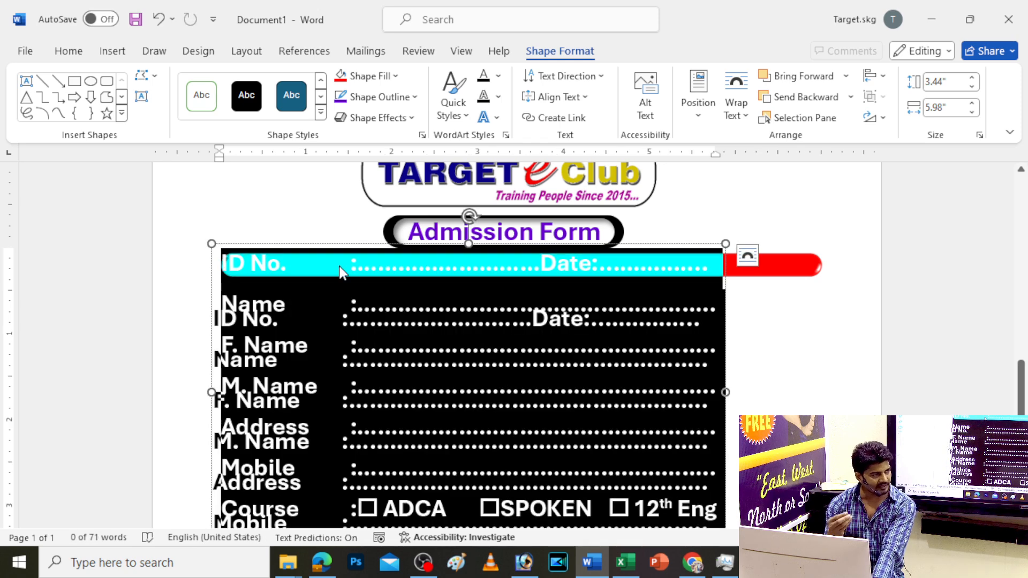
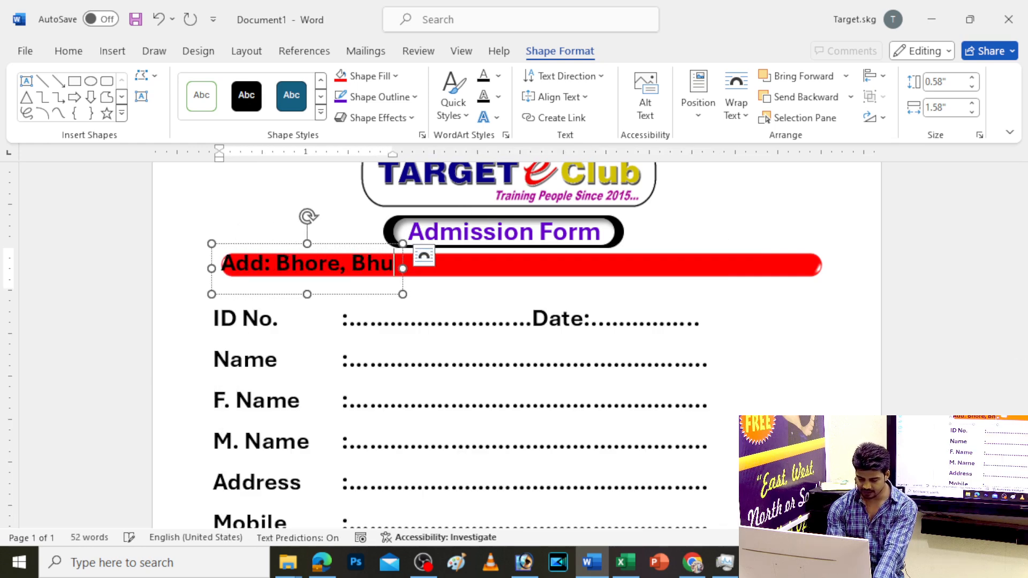
{"action": "key", "text": "BackSpace"}
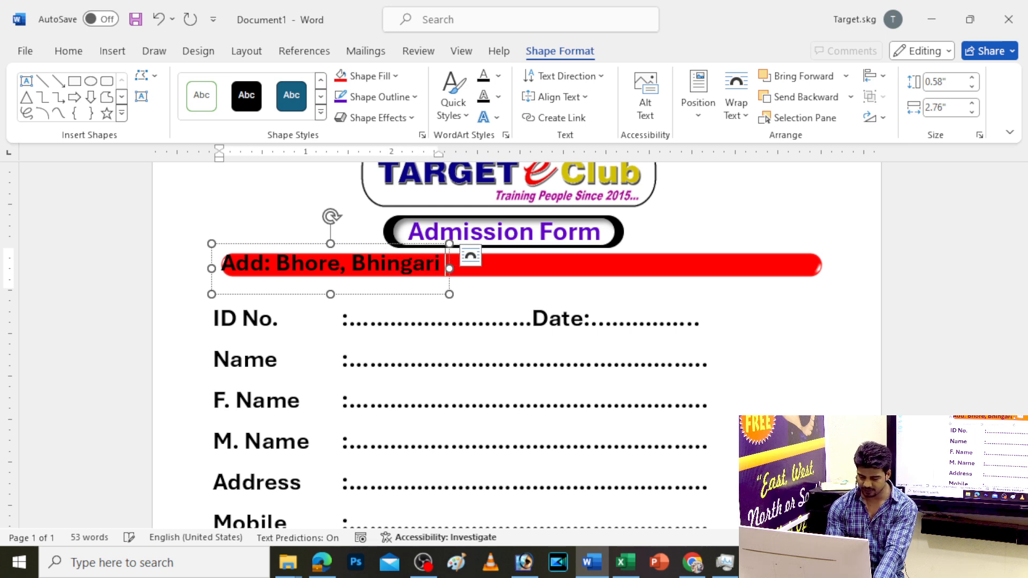
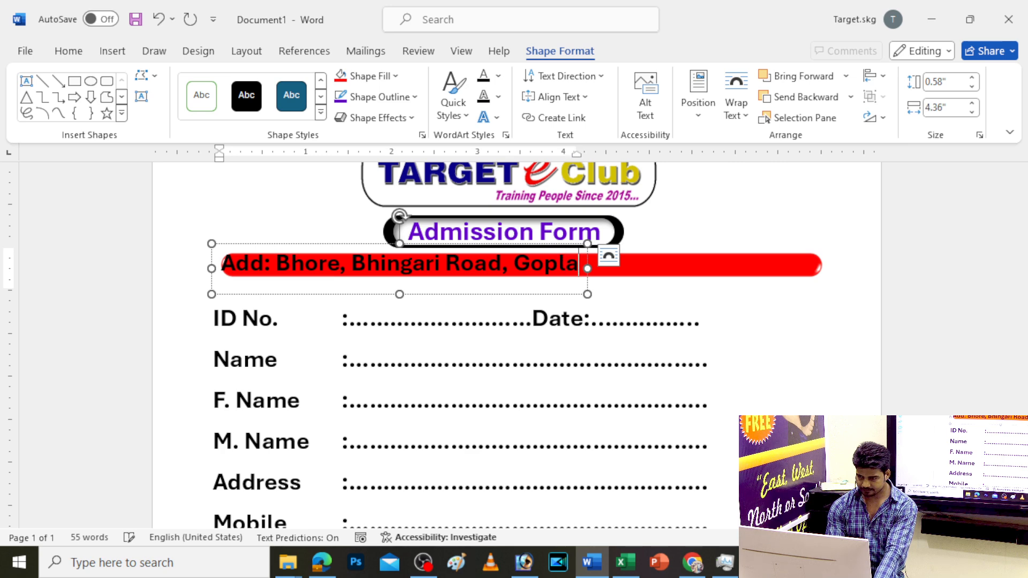
{"action": "key", "text": "BackSpace"}
{"action": "key", "text": "BackSpace"}
{"action": "key", "text": "BackSpace"}
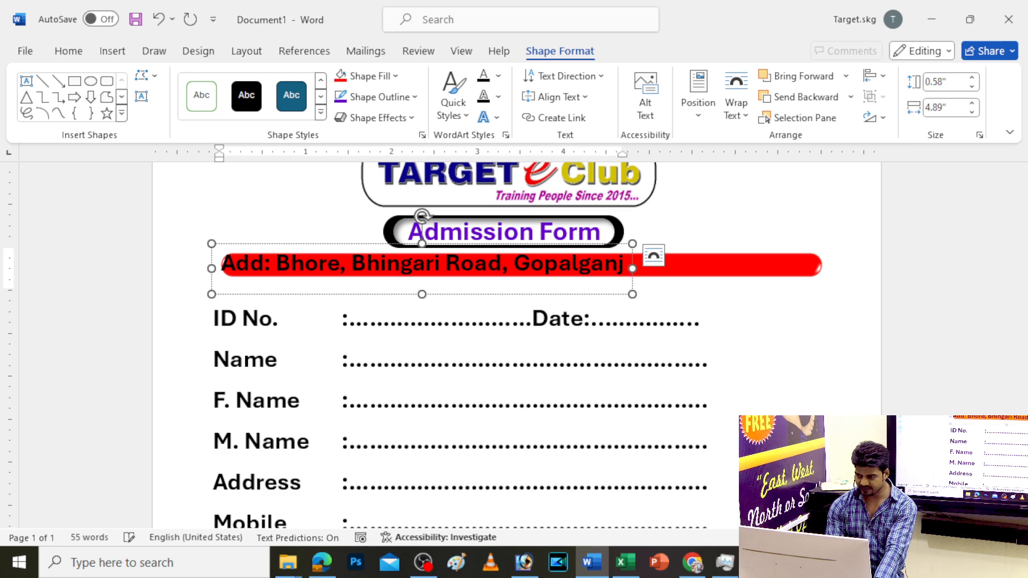
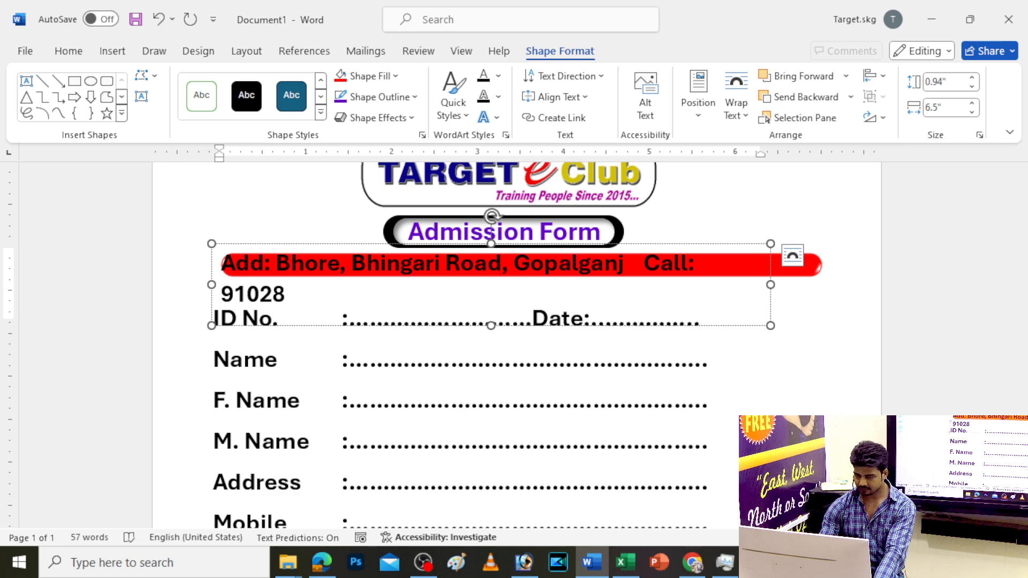
{"action": "key", "text": "BackSpace"}
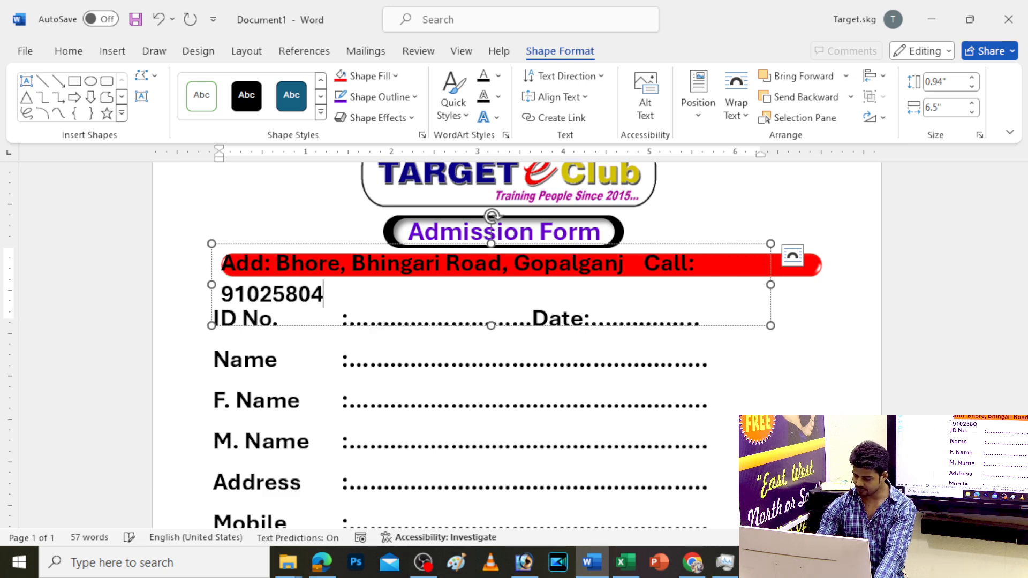
Shrink the address text to 14 pt and shift it onto the red bar
{"action": "key", "text": "Escape"}
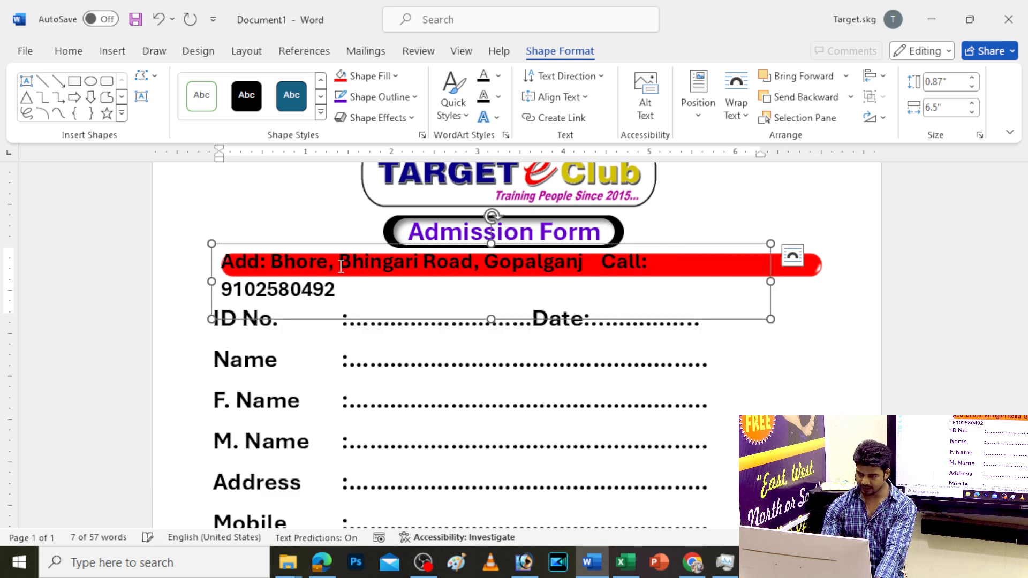
{"action": "key", "text": "ctrl+shift+comma"}
{"action": "scroll", "coordinate": [754, 243], "scroll_direction": "up", "scroll_amount": 2, "text": "ctrl"}
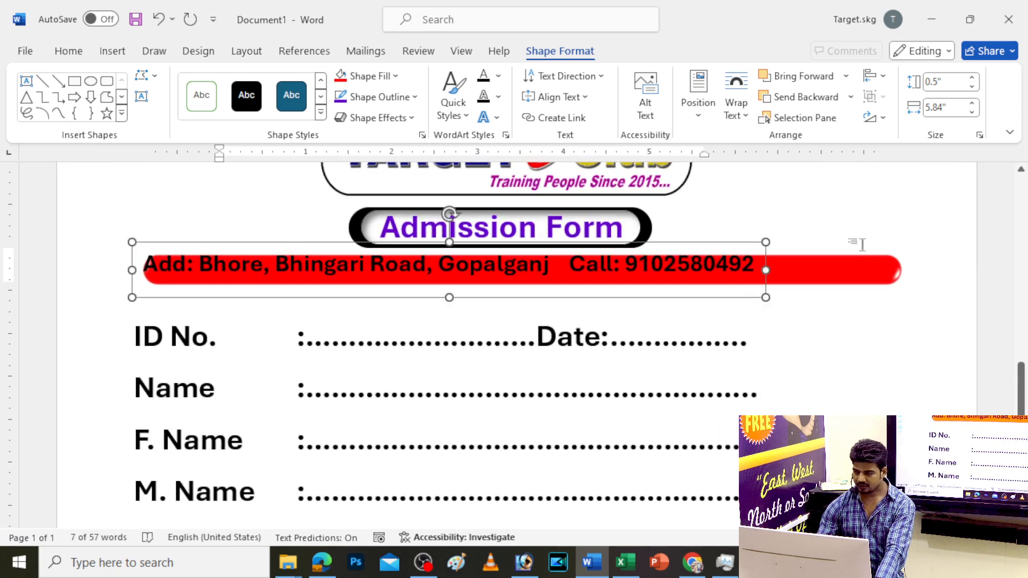
{"action": "left_click_drag", "start_coordinate": [753, 244], "coordinate": [768, 249]}
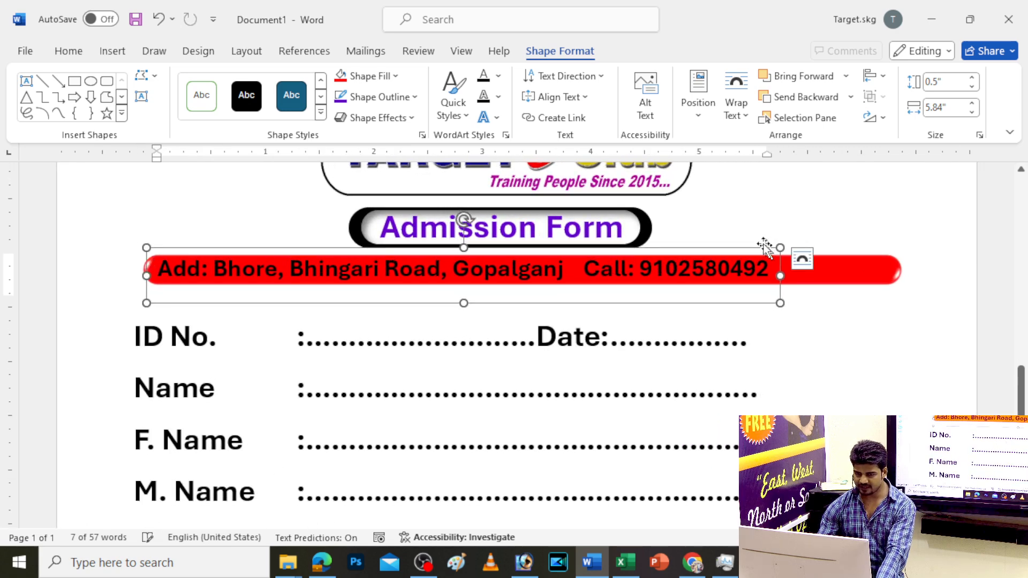
{"action": "left_click", "coordinate": [70, 52]}
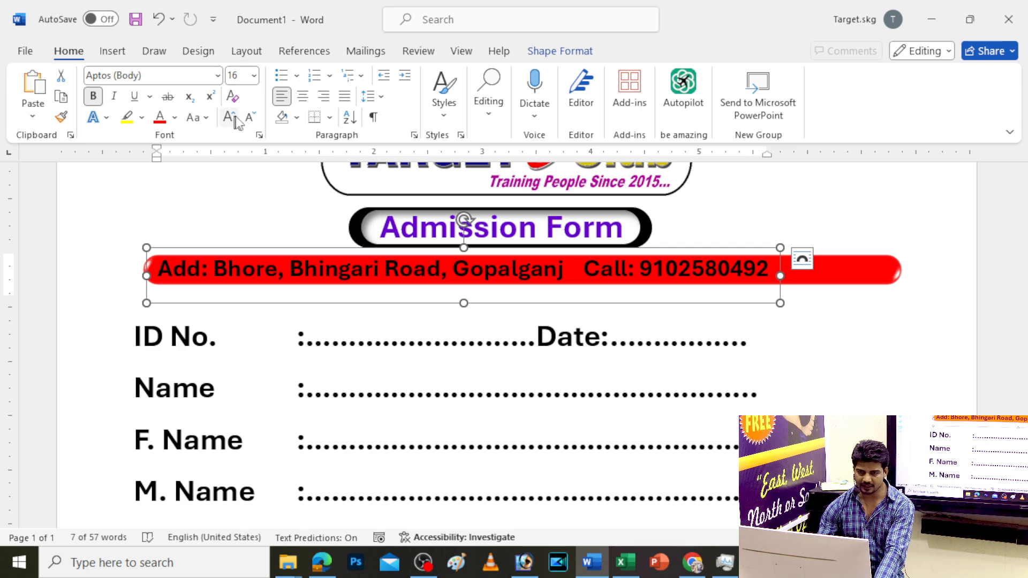
{"action": "left_click", "coordinate": [249, 121]}
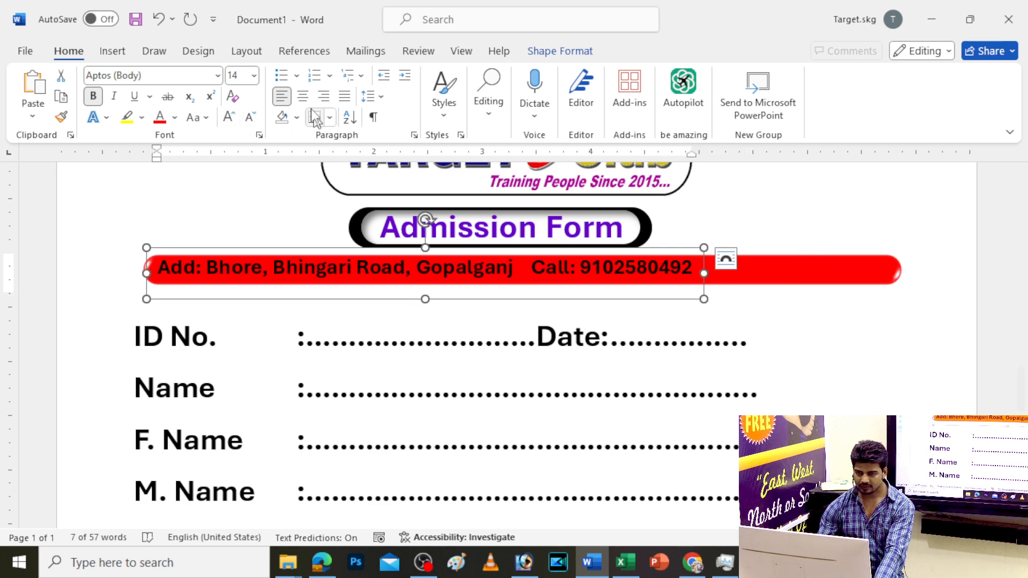
Append a second contact phone number and set the address text to size 15
{"action": "left_click", "coordinate": [688, 268]}
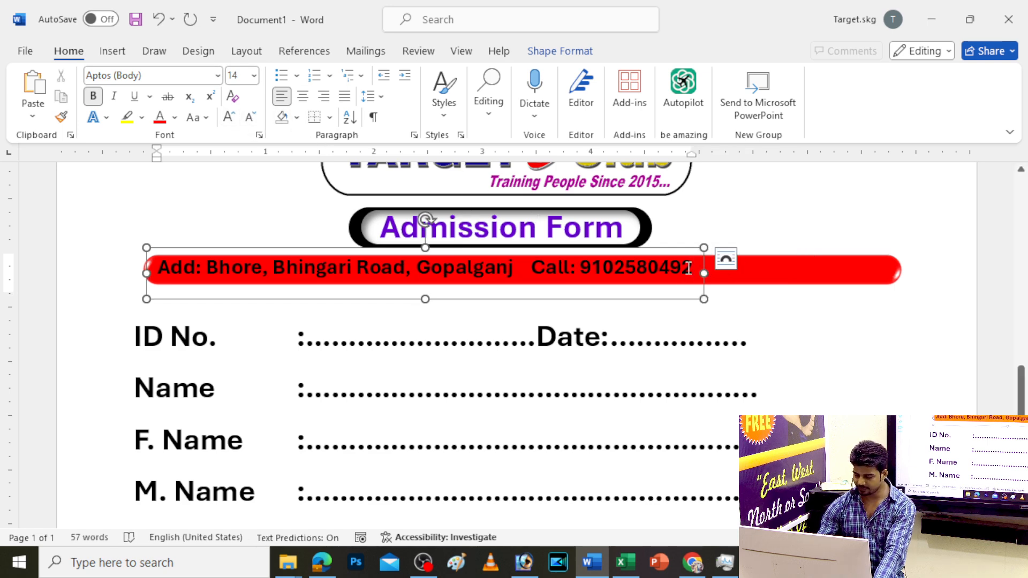
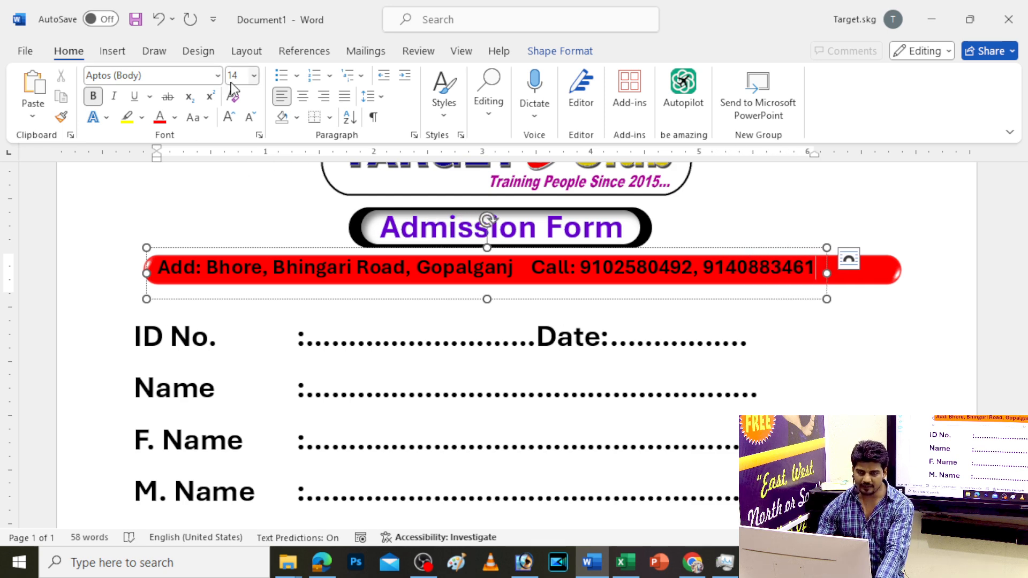
{"action": "key", "text": "Escape"}
{"action": "left_click", "coordinate": [228, 118]}
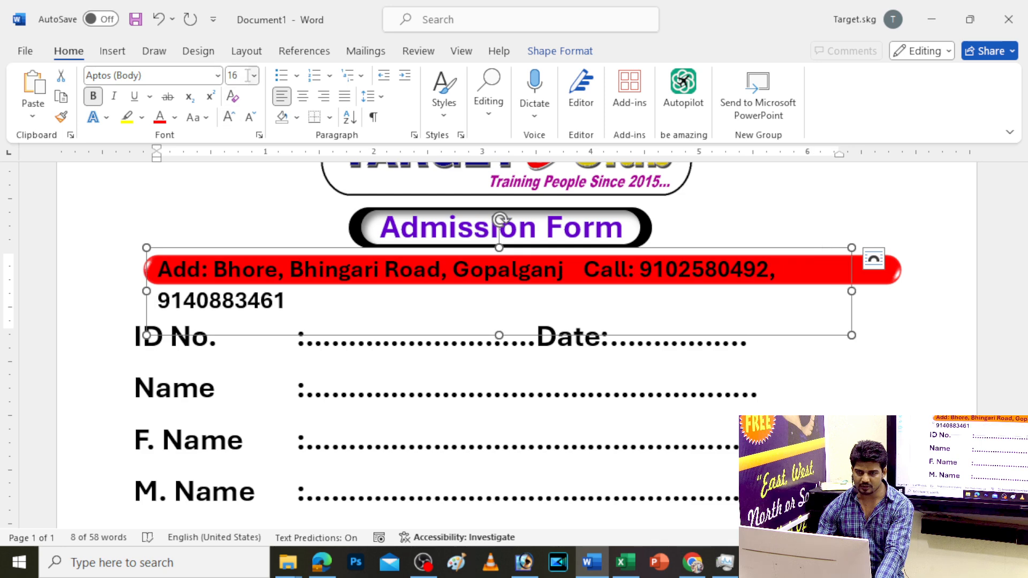
{"action": "left_click", "coordinate": [249, 116]}
{"action": "left_click", "coordinate": [243, 78]}
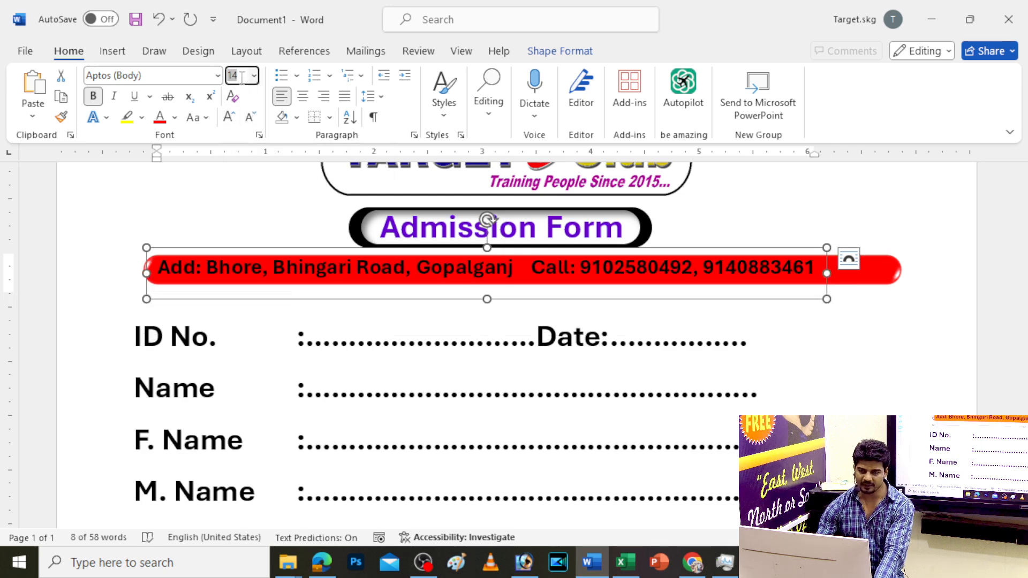
{"action": "type", "text": "15"}
{"action": "key", "text": "Return"}
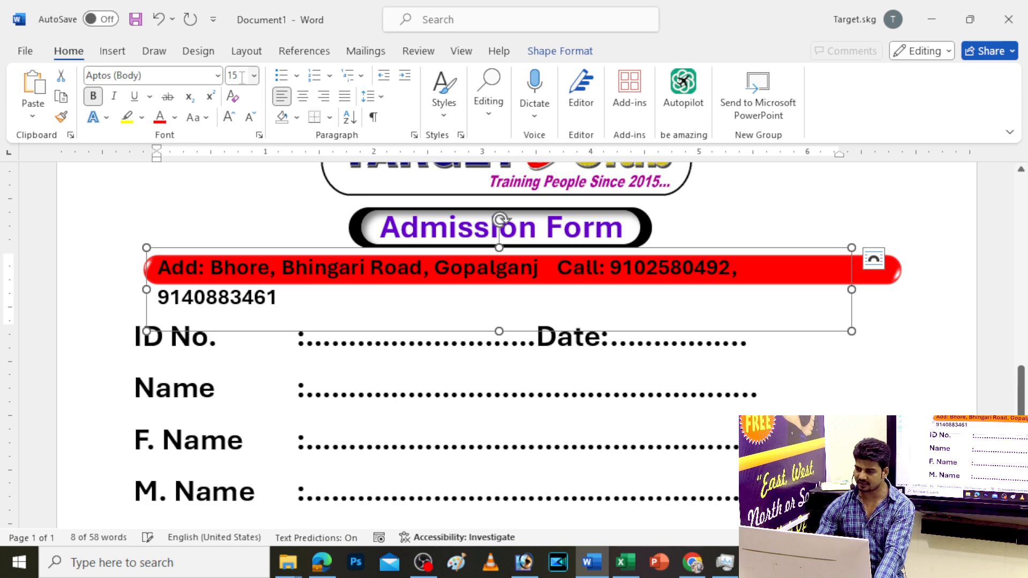
Widen the address box to fit one line, nudge it right, and color it yellow
{"action": "left_click_drag", "start_coordinate": [854, 289], "coordinate": [899, 291]}
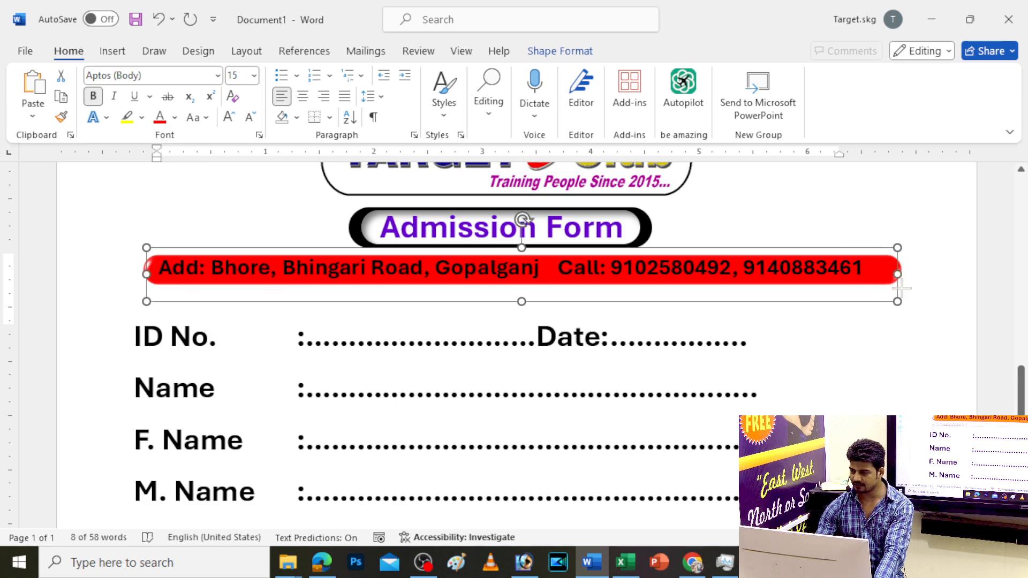
{"action": "left_click_drag", "start_coordinate": [825, 248], "coordinate": [833, 248]}
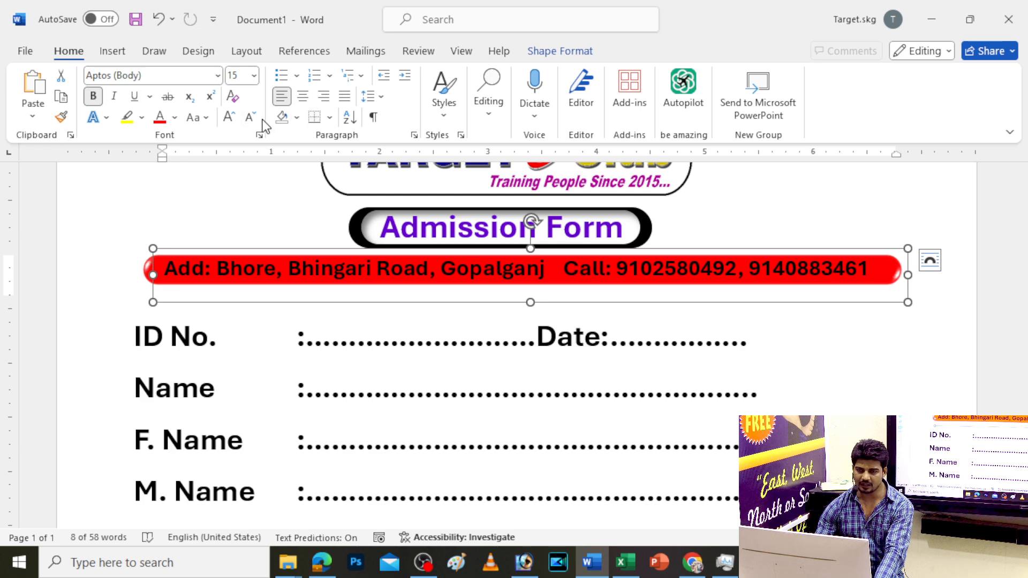
{"action": "left_click", "coordinate": [175, 118]}
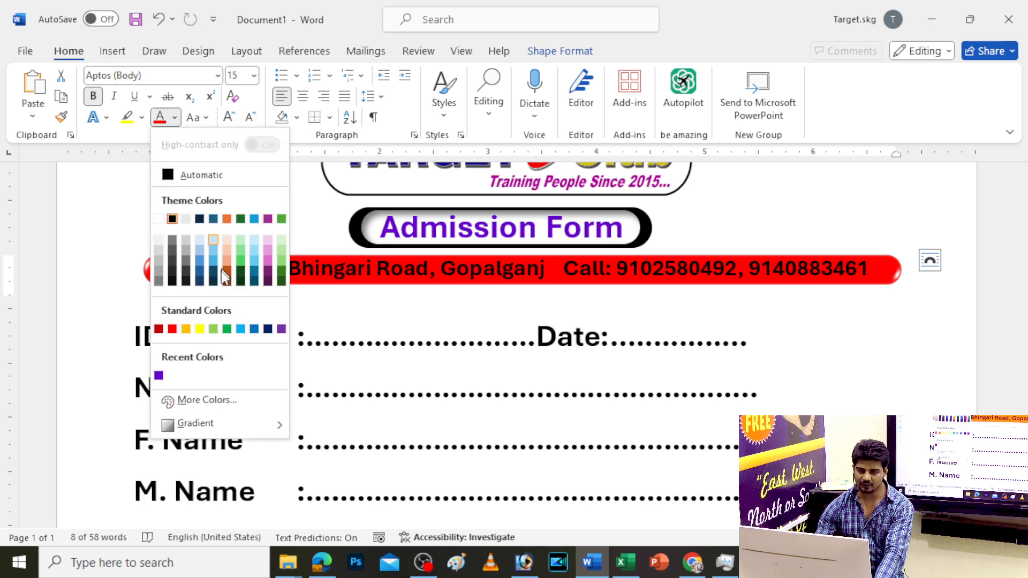
{"action": "left_click", "coordinate": [200, 328]}
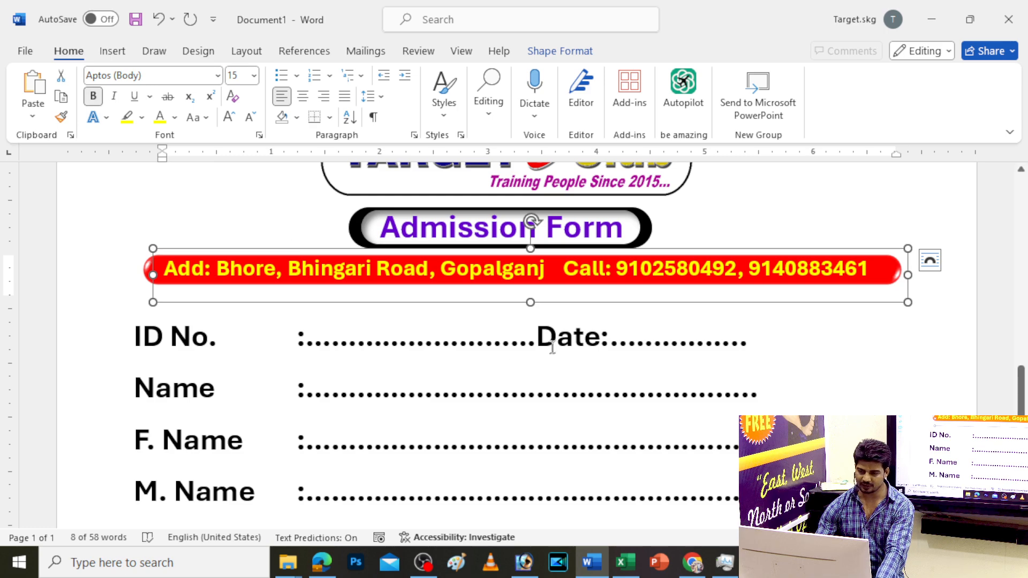
{"action": "scroll", "coordinate": [729, 346], "scroll_direction": "down", "scroll_amount": 5}
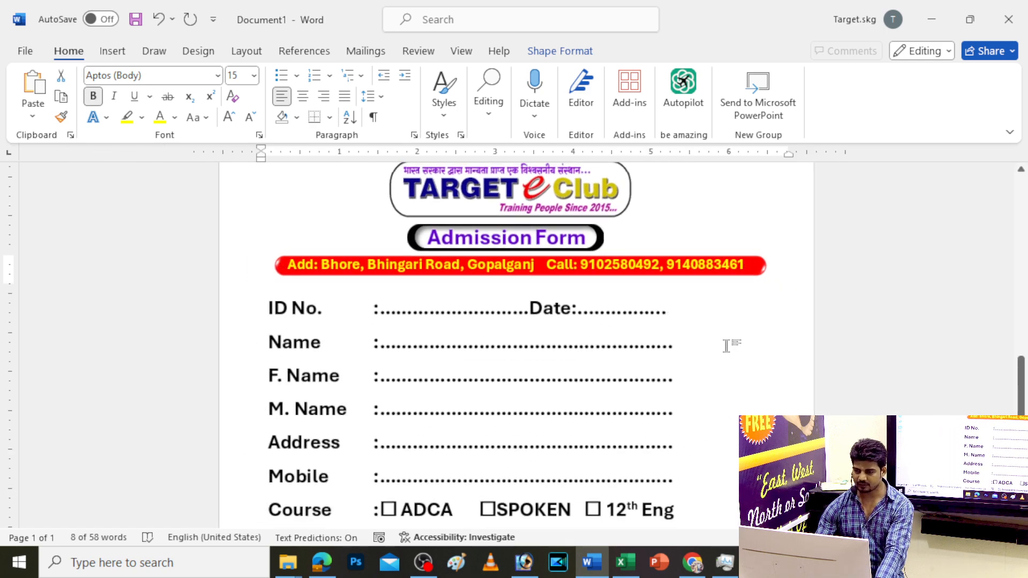
Move the copied fields box slightly up and to the right
{"action": "left_click", "coordinate": [428, 298]}
{"action": "right_click", "coordinate": [300, 317]}
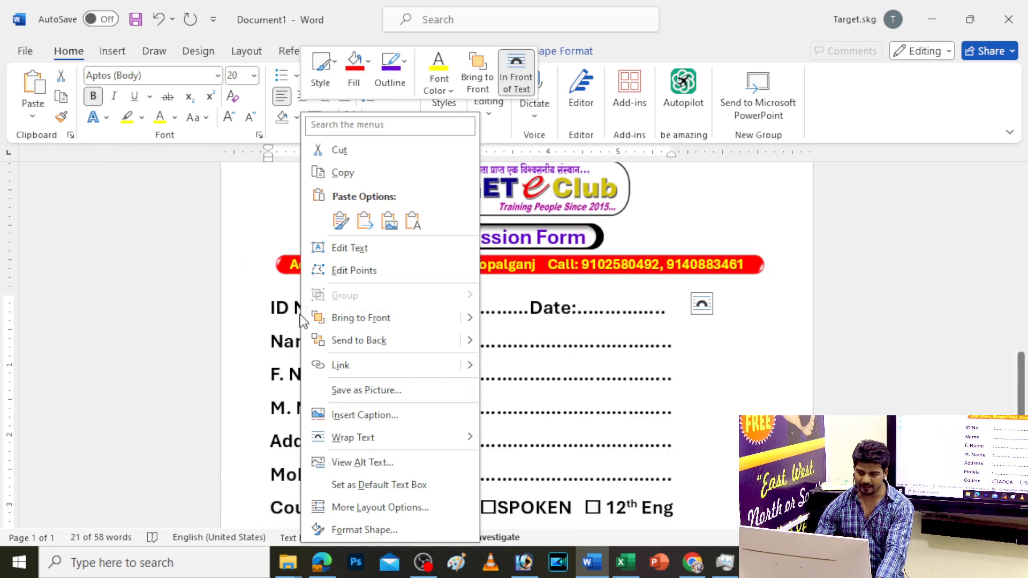
{"action": "left_click", "coordinate": [343, 150]}
{"action": "key", "text": "ctrl+z"}
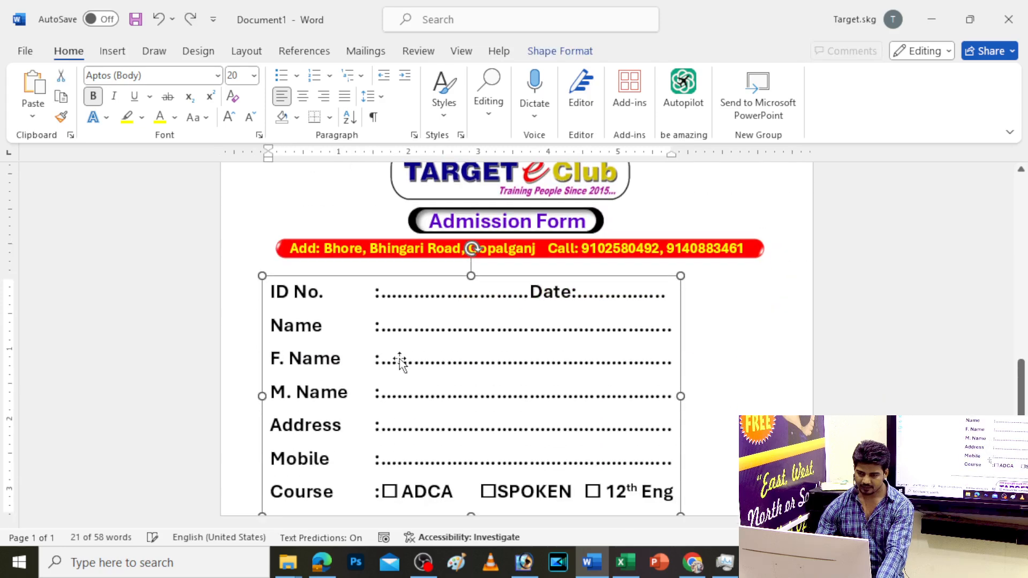
{"action": "left_click_drag", "start_coordinate": [351, 280], "coordinate": [357, 267]}
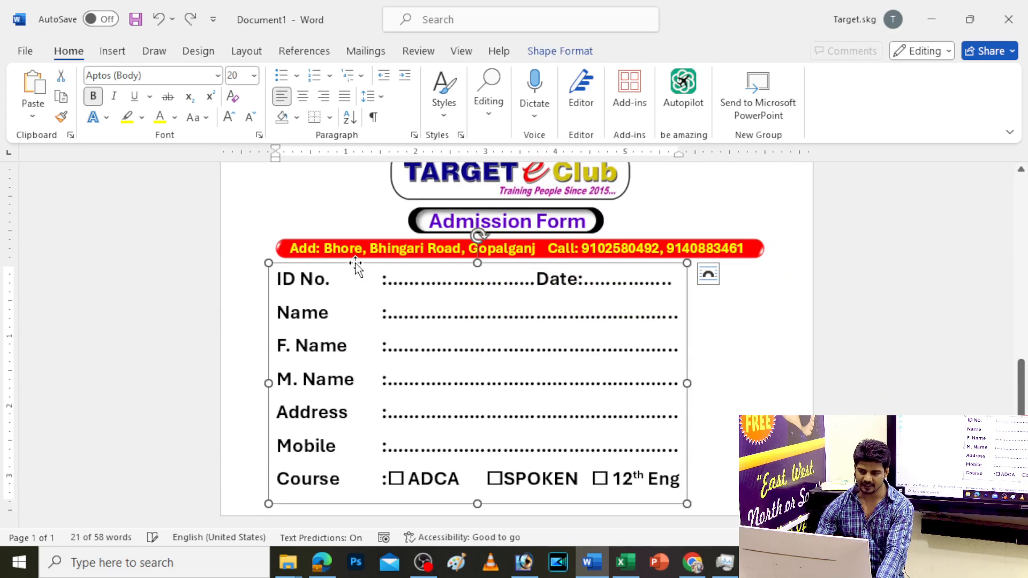
Change the copied heading text to 'Receipt' and shift the heading right
{"action": "triple_click", "coordinate": [506, 225]}
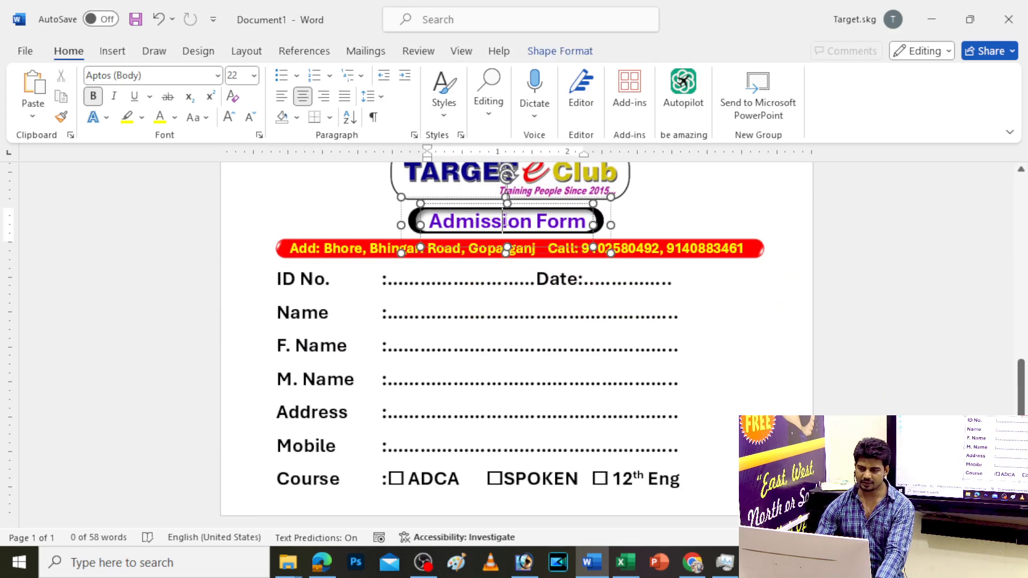
{"action": "type", "text": "Rec"}
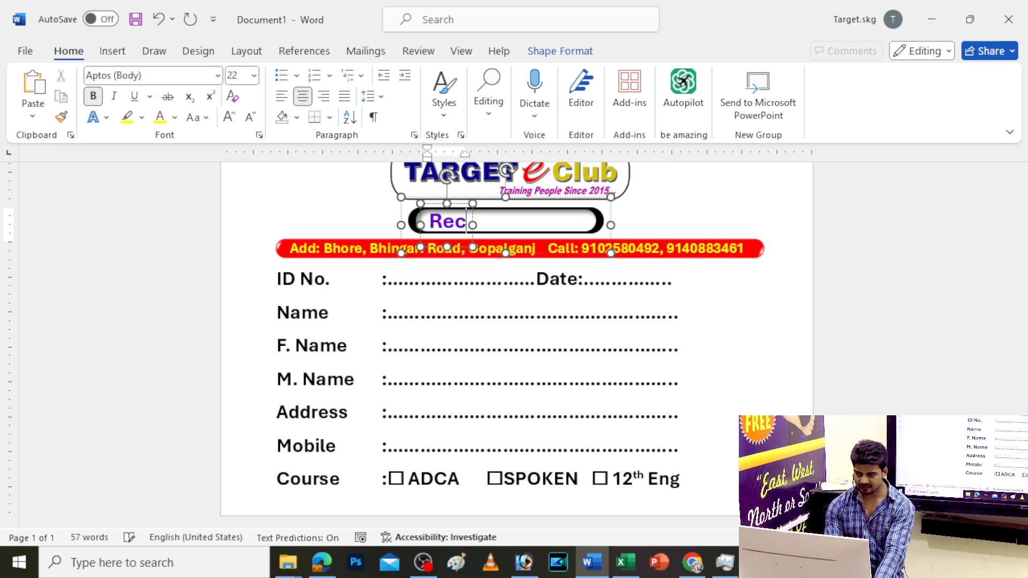
{"action": "type", "text": "eipt"}
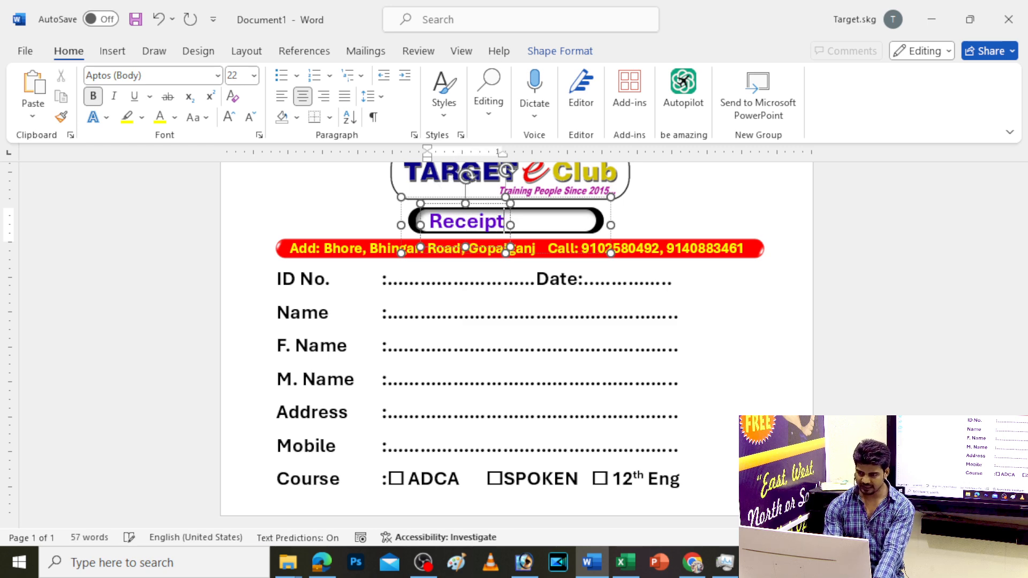
{"action": "scroll", "coordinate": [506, 222], "scroll_direction": "up", "scroll_amount": 15}
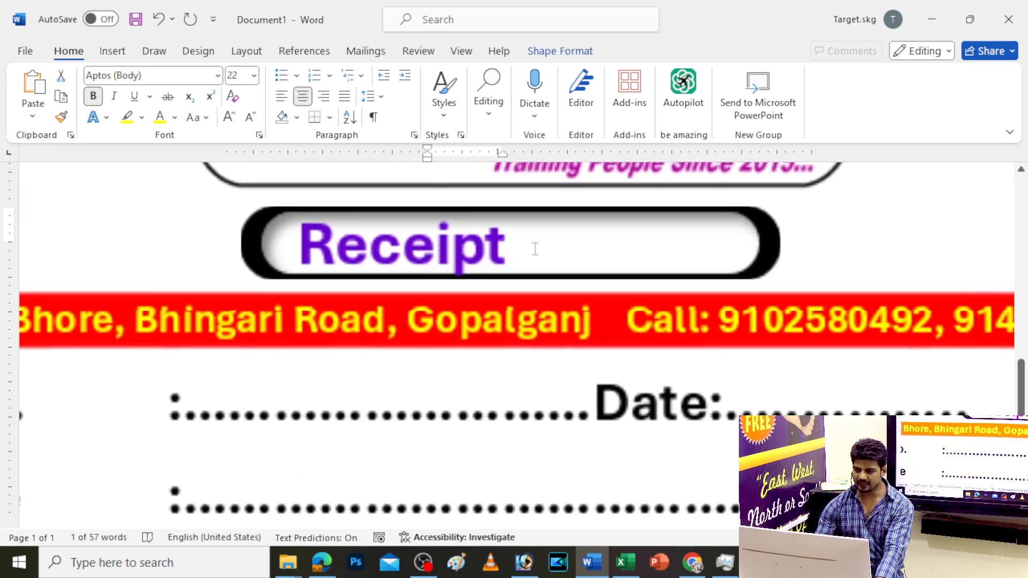
{"action": "left_click_drag", "start_coordinate": [734, 242], "coordinate": [854, 238]}
{"action": "left_click", "coordinate": [730, 248]}
Narrow the inner white pill and shrink the black bar to fit 'Receipt'
{"action": "left_click", "coordinate": [954, 241]}
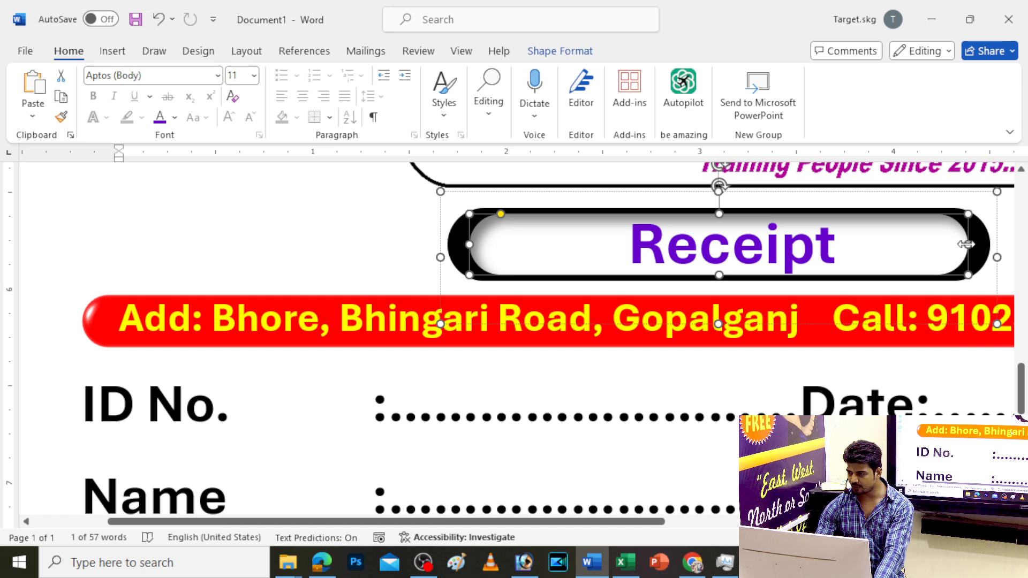
{"action": "left_click_drag", "start_coordinate": [966, 245], "coordinate": [925, 243]}
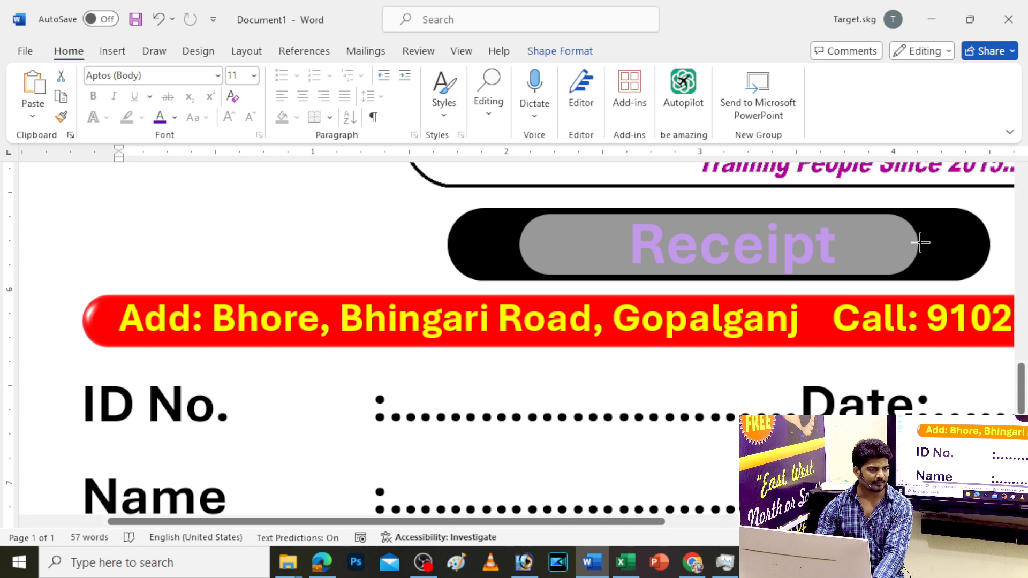
{"action": "left_click_drag", "start_coordinate": [916, 242], "coordinate": [856, 257]}
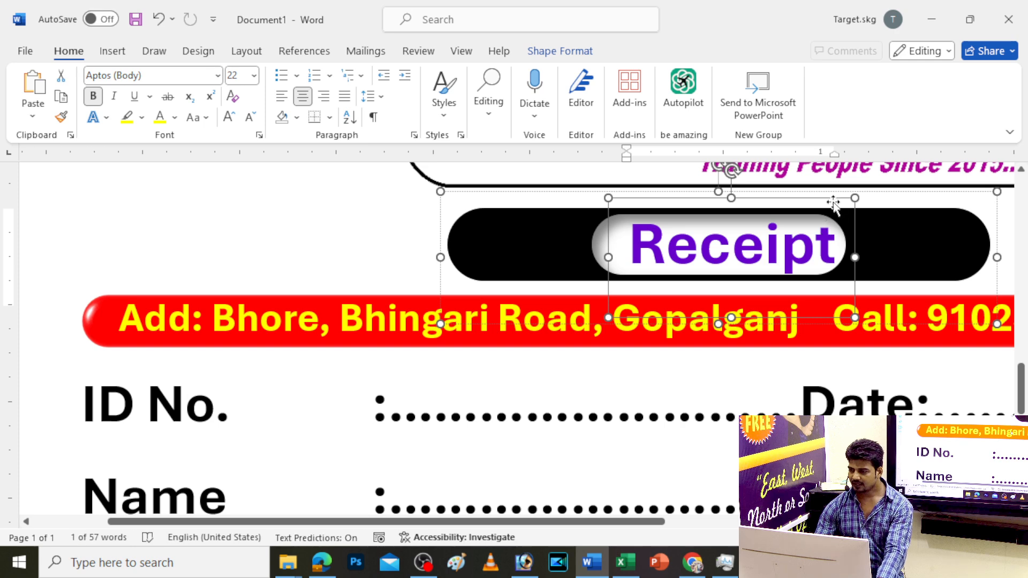
{"action": "left_click_drag", "start_coordinate": [853, 236], "coordinate": [835, 245]}
{"action": "left_click", "coordinate": [842, 236]}
{"action": "left_click", "coordinate": [912, 246]}
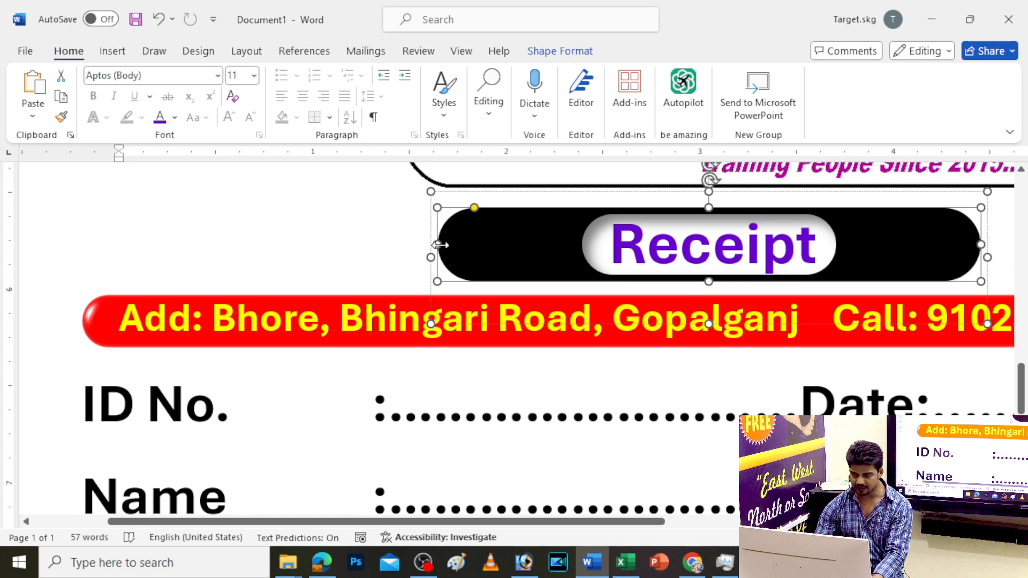
{"action": "left_click_drag", "start_coordinate": [438, 244], "coordinate": [455, 244]}
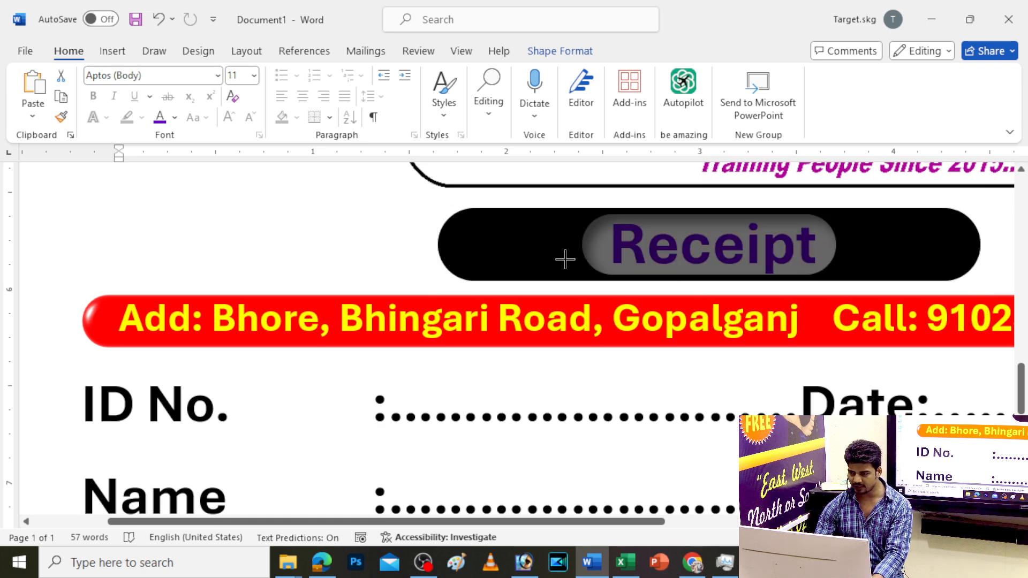
{"action": "left_click_drag", "start_coordinate": [565, 259], "coordinate": [562, 257]}
{"action": "scroll", "coordinate": [605, 344], "scroll_direction": "down", "scroll_amount": 10}
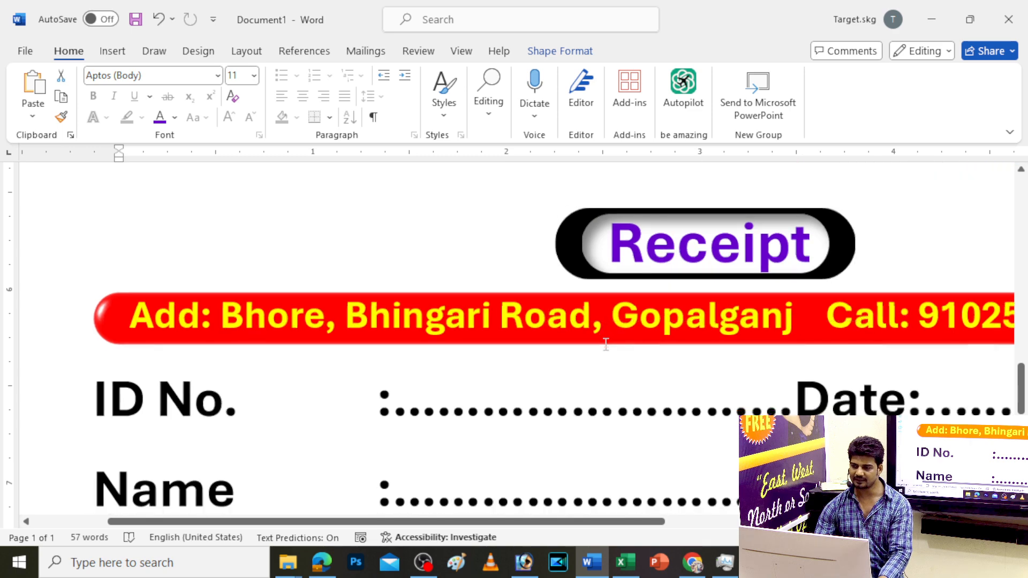
Delete the F. Name, M. Name, Address and Mobile rows from the receipt's field box
{"action": "scroll", "coordinate": [606, 344], "scroll_direction": "down", "scroll_amount": 2}
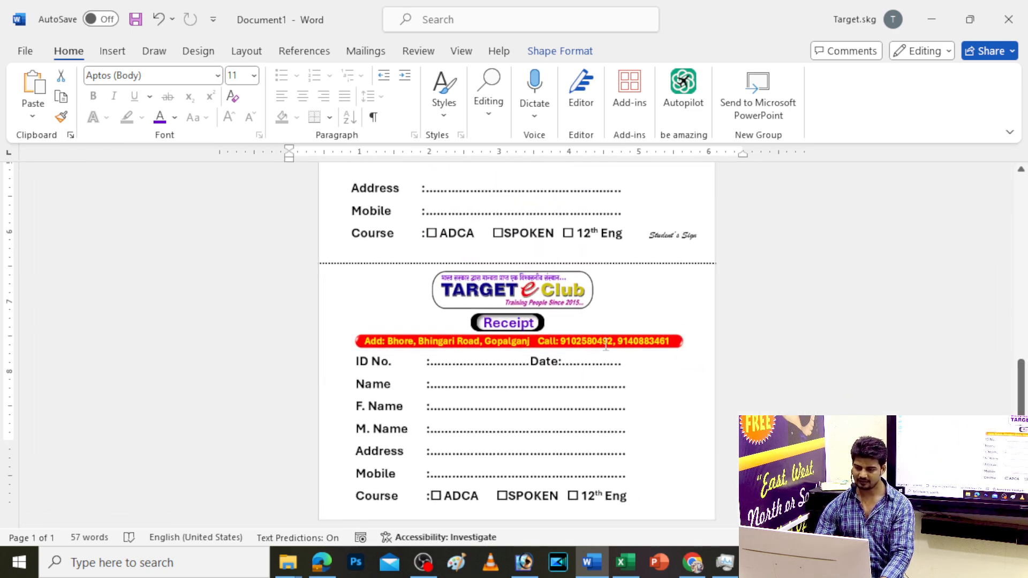
{"action": "scroll", "coordinate": [464, 464], "scroll_direction": "up", "scroll_amount": 5}
{"action": "scroll", "coordinate": [464, 464], "scroll_direction": "down", "scroll_amount": 3}
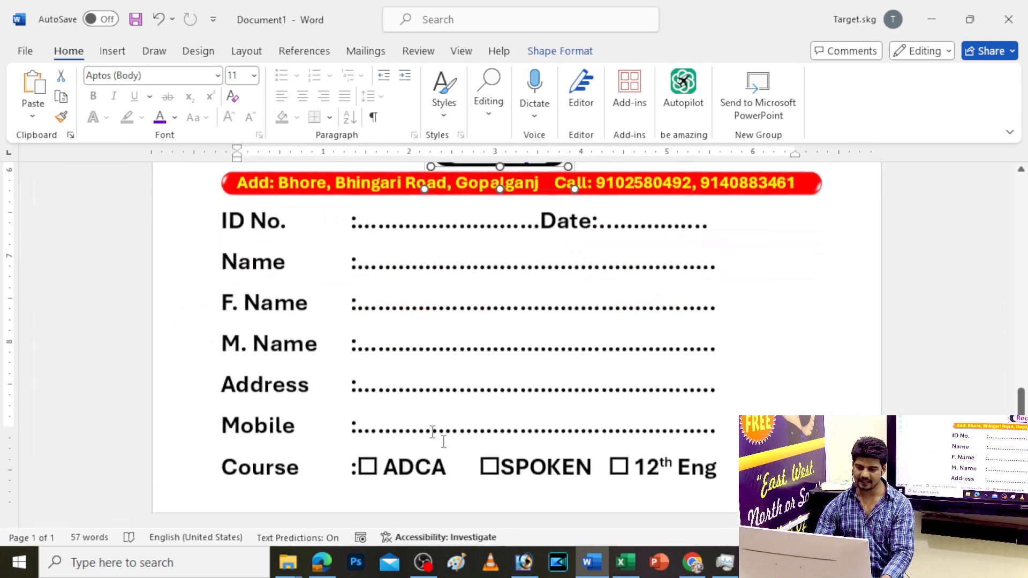
{"action": "left_click_drag", "start_coordinate": [220, 301], "coordinate": [716, 417]}
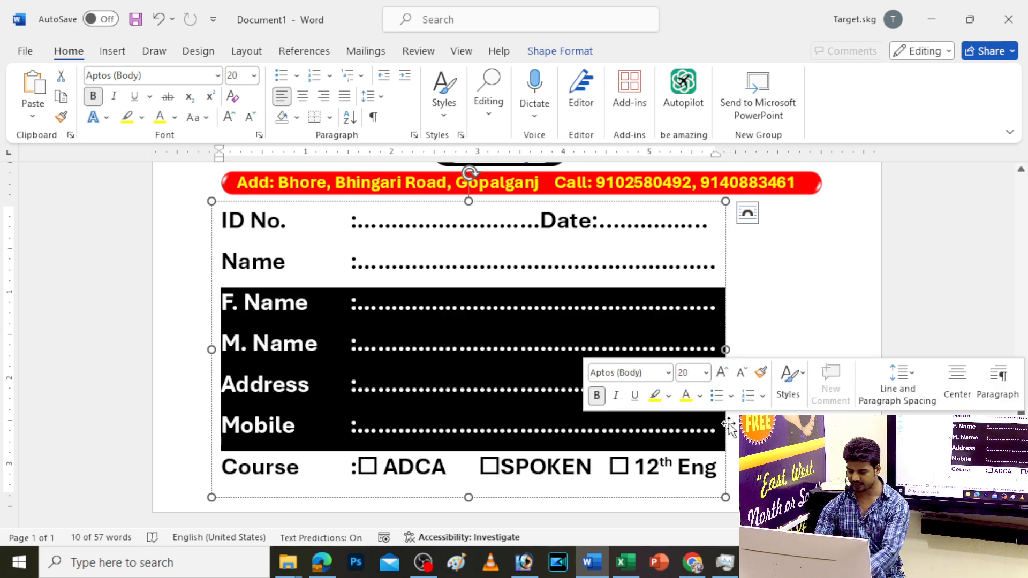
{"action": "key", "text": "Delete"}
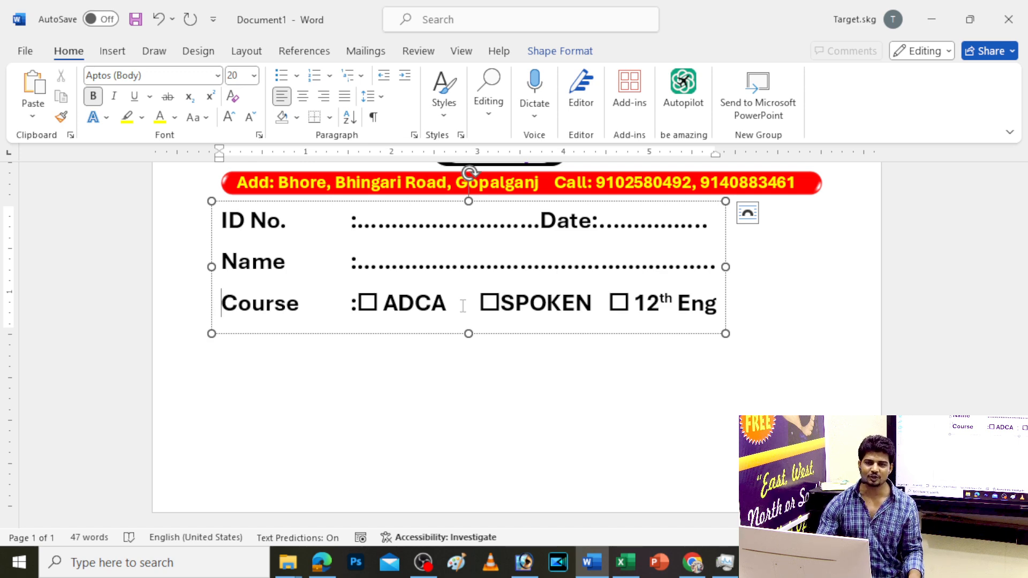
{"action": "scroll", "coordinate": [500, 384], "scroll_direction": "down", "scroll_amount": 1}
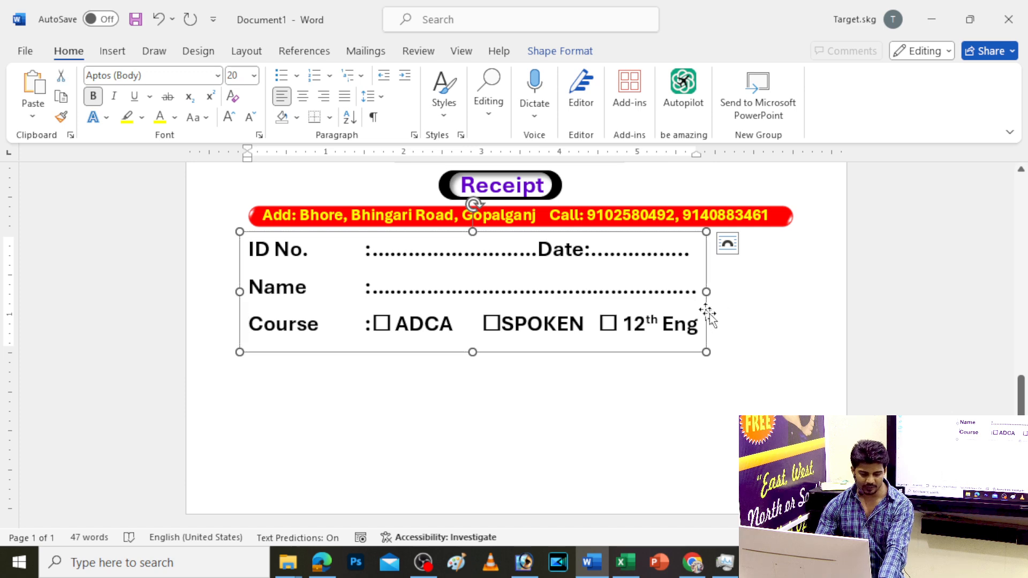
Insert the picture SG PNG (22) from this computer's SG PNG folder
{"action": "left_click", "coordinate": [110, 52]}
{"action": "left_click", "coordinate": [187, 104]}
{"action": "left_click", "coordinate": [211, 164]}
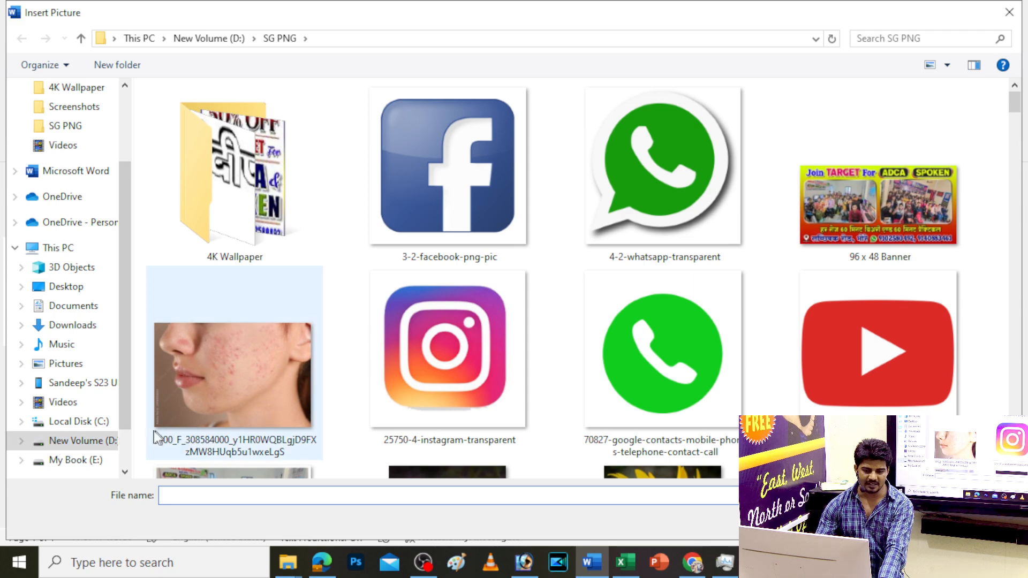
{"action": "left_click", "coordinate": [527, 383]}
{"action": "scroll", "coordinate": [528, 383], "scroll_direction": "down", "scroll_amount": 10}
{"action": "scroll", "coordinate": [528, 383], "scroll_direction": "down", "scroll_amount": 15}
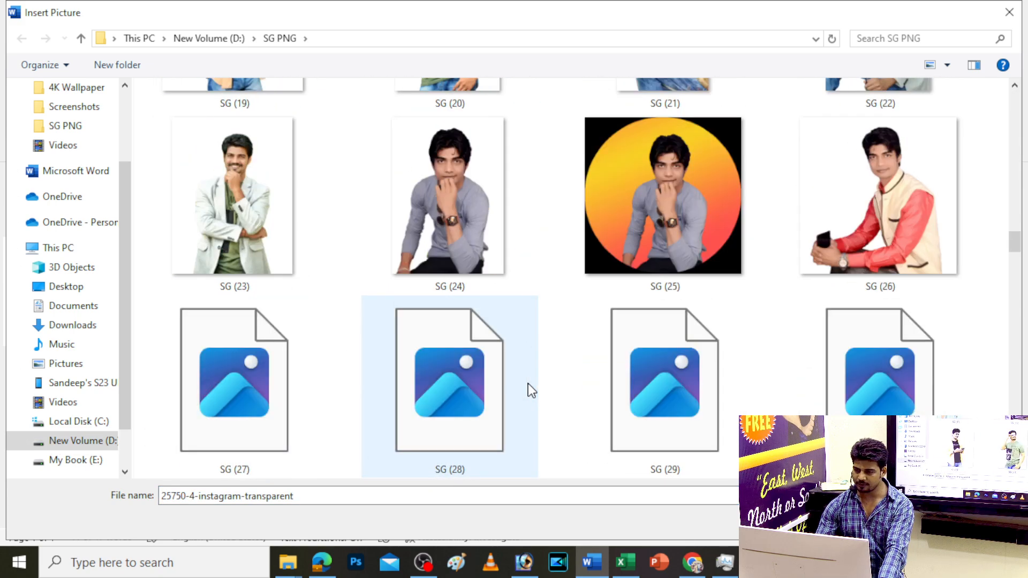
{"action": "scroll", "coordinate": [528, 383], "scroll_direction": "down", "scroll_amount": 10}
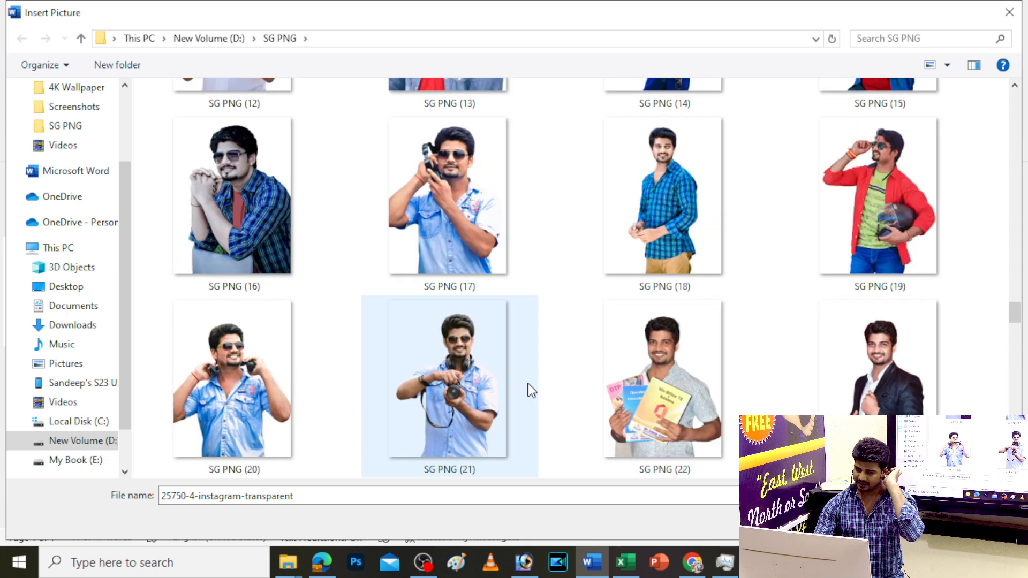
{"action": "scroll", "coordinate": [528, 383], "scroll_direction": "down", "scroll_amount": 10}
{"action": "scroll", "coordinate": [527, 383], "scroll_direction": "up", "scroll_amount": 3}
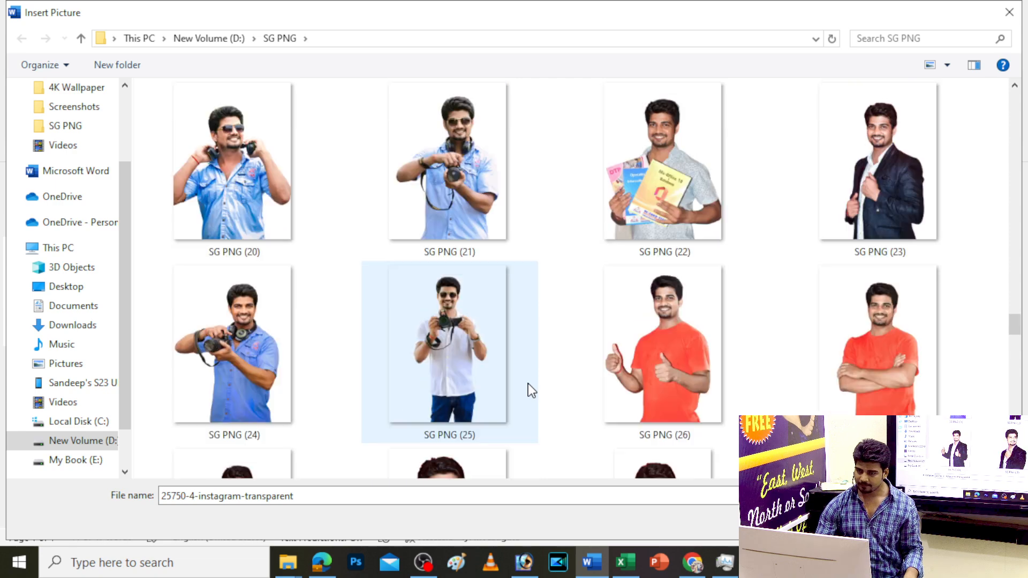
{"action": "left_click", "coordinate": [680, 147]}
{"action": "double_click", "coordinate": [679, 147]}
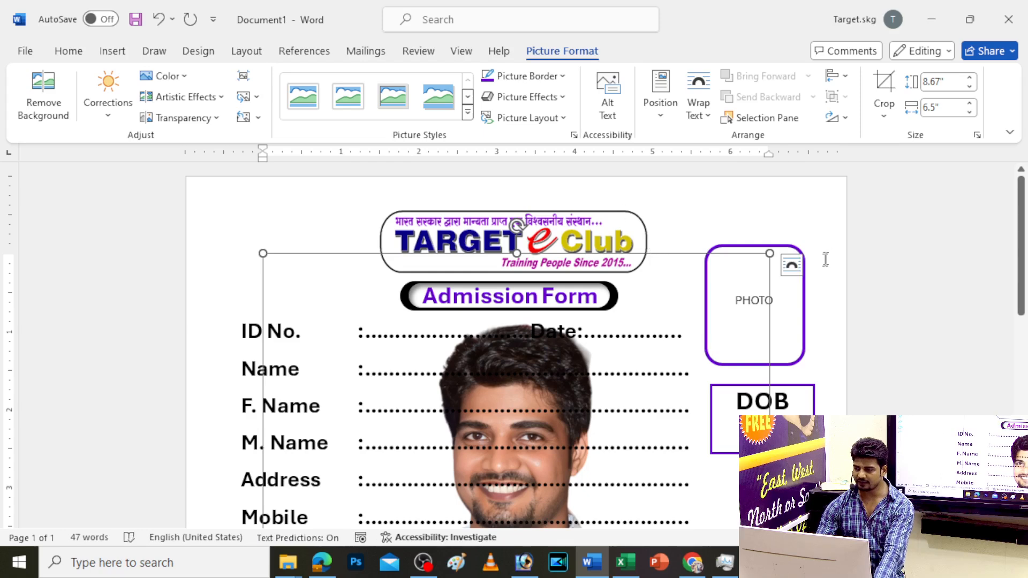
Set the student photo's layout to In Front of Text
{"action": "left_click", "coordinate": [698, 107]}
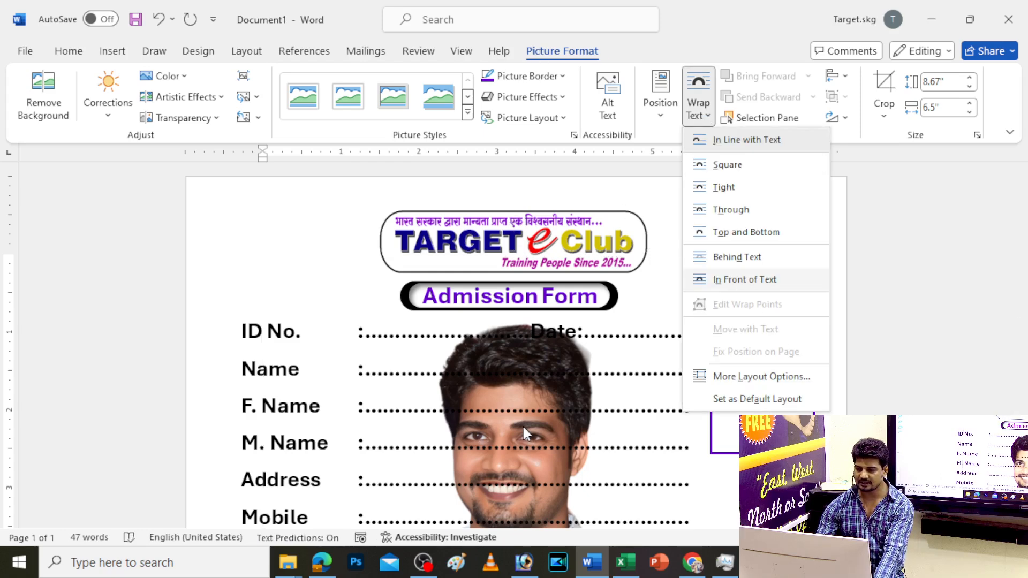
{"action": "left_click", "coordinate": [744, 279]}
{"action": "left_click", "coordinate": [791, 265]}
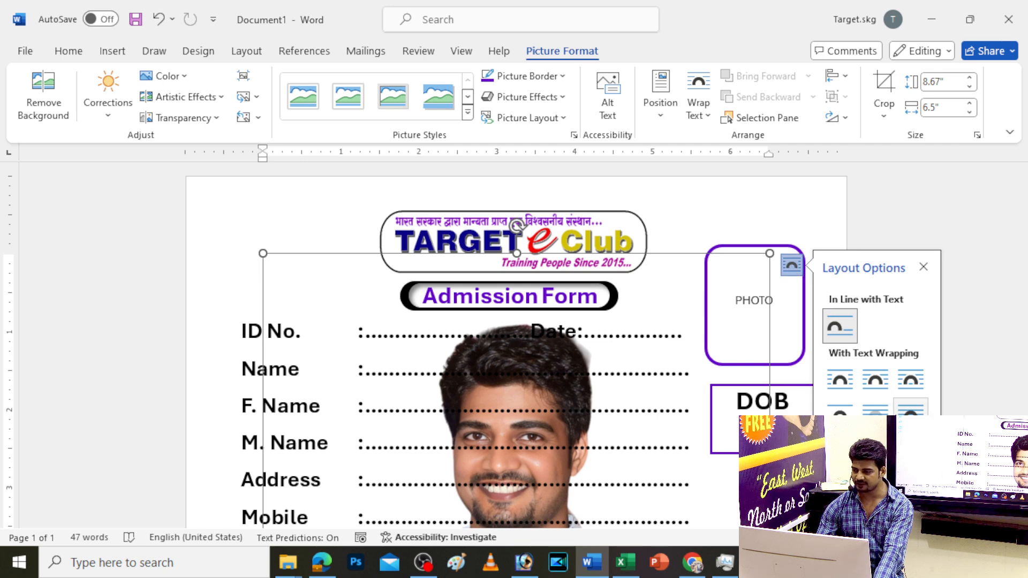
{"action": "left_click", "coordinate": [909, 407]}
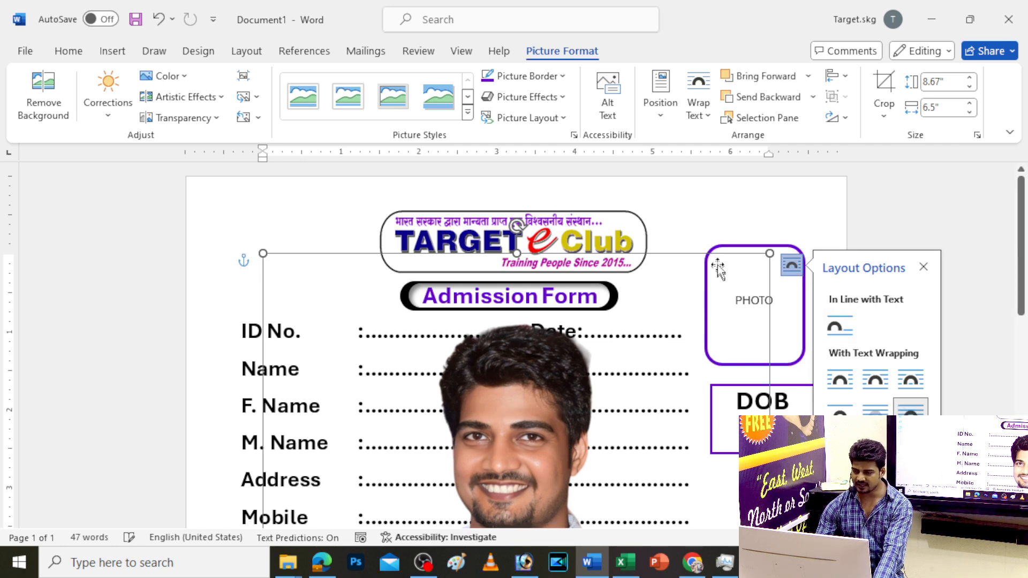
Shrink the photo to about 2.68 by 2.01 inches and place it right of the Receipt field rows
{"action": "left_click_drag", "start_coordinate": [767, 253], "coordinate": [535, 460]}
{"action": "scroll", "coordinate": [608, 378], "scroll_direction": "down", "scroll_amount": 6}
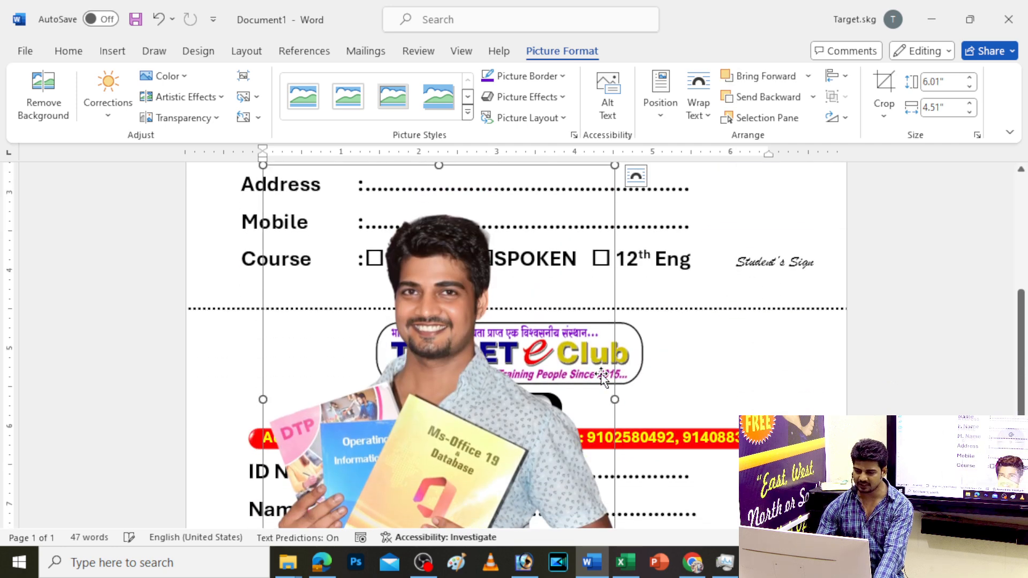
{"action": "scroll", "coordinate": [622, 195], "scroll_direction": "up", "scroll_amount": 2}
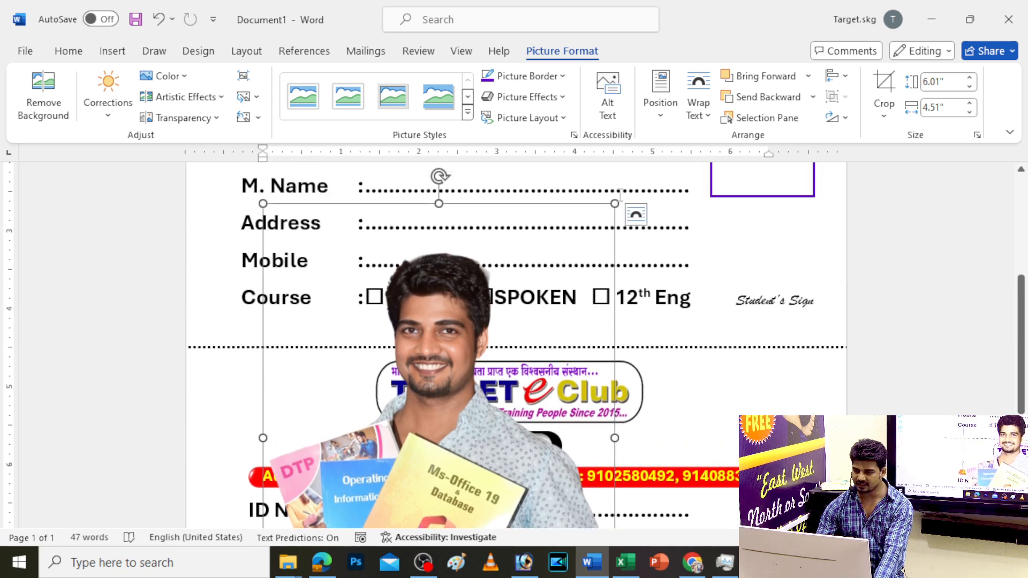
{"action": "left_click_drag", "start_coordinate": [617, 202], "coordinate": [434, 445]}
{"action": "scroll", "coordinate": [362, 471], "scroll_direction": "down", "scroll_amount": 7}
{"action": "left_click_drag", "start_coordinate": [346, 350], "coordinate": [750, 403]}
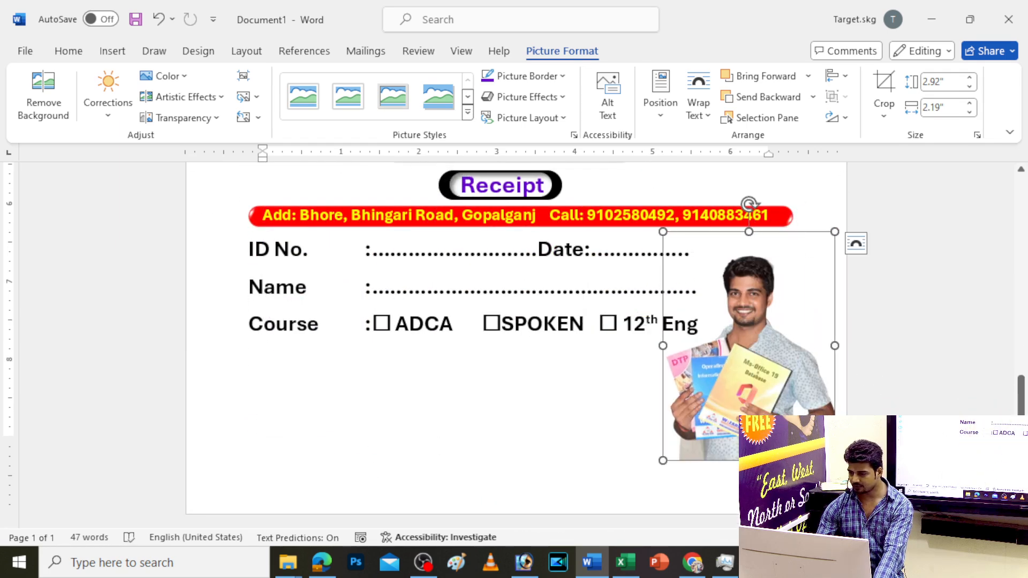
{"action": "left_click_drag", "start_coordinate": [835, 461], "coordinate": [820, 441]}
{"action": "left_click_drag", "start_coordinate": [787, 399], "coordinate": [798, 394]}
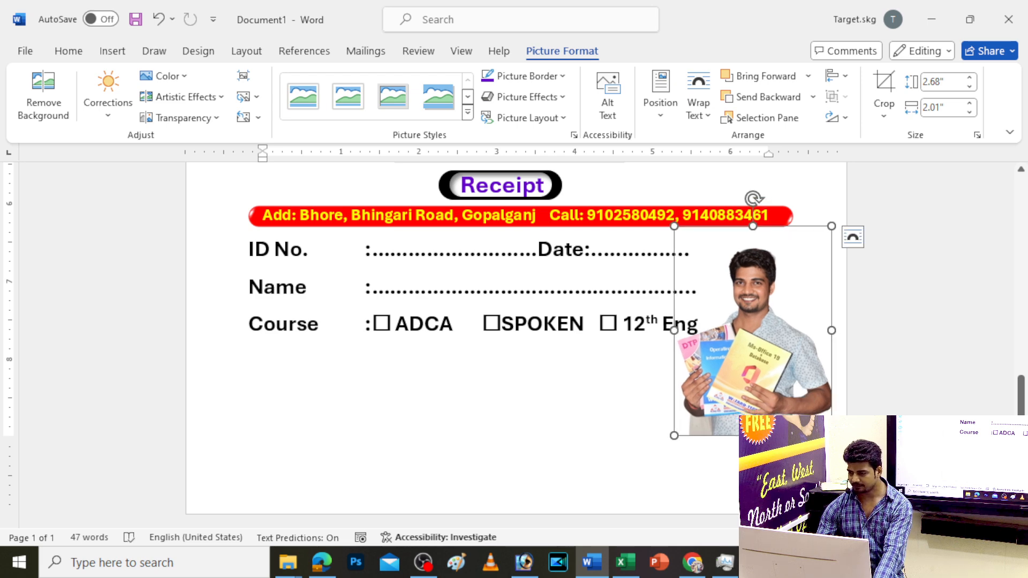
{"action": "scroll", "coordinate": [779, 214], "scroll_direction": "up", "scroll_amount": 5}
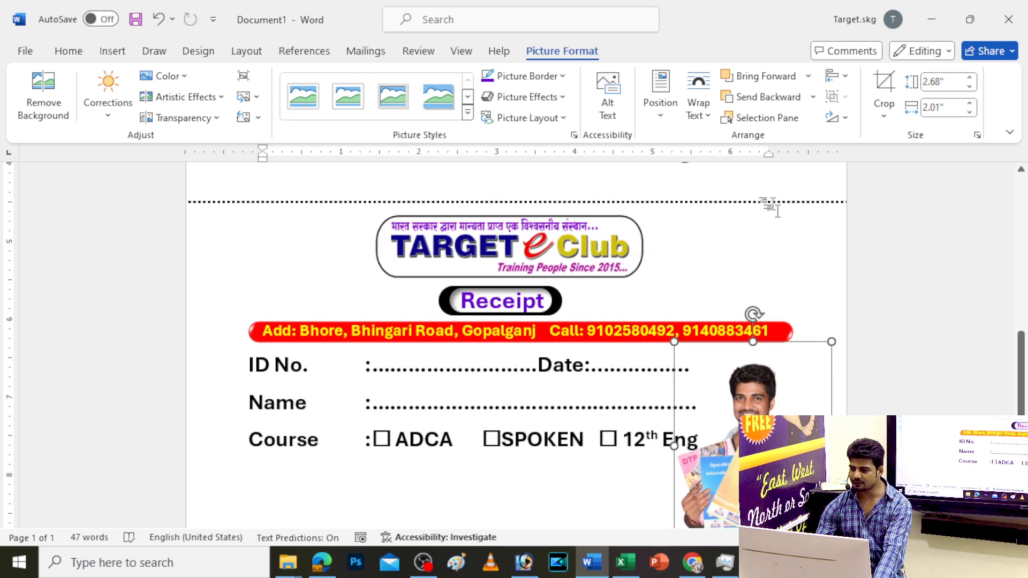
Duplicate the Student's Sign label down into the Receipt section
{"action": "left_click", "coordinate": [779, 214]}
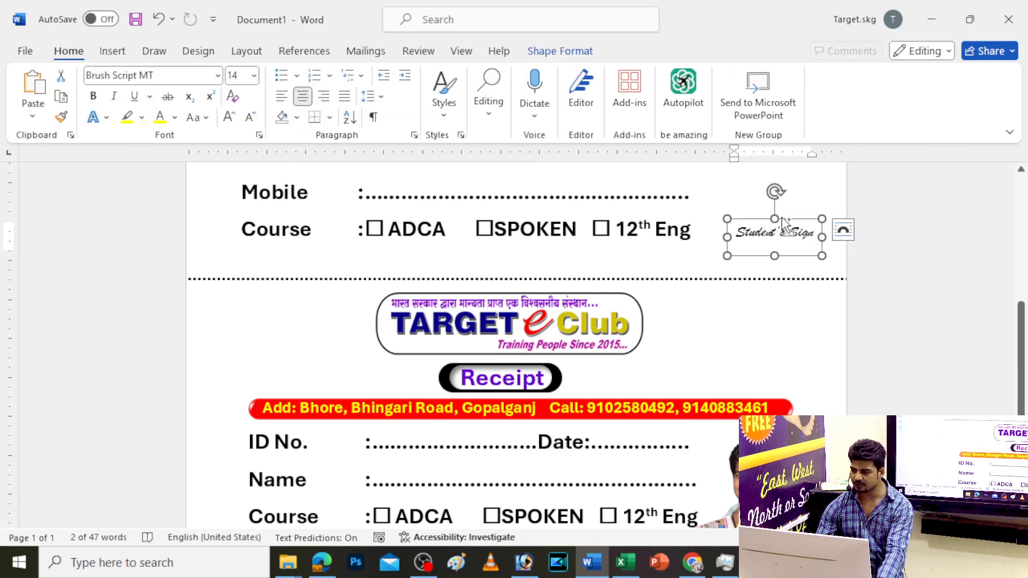
{"action": "left_click_drag", "start_coordinate": [780, 215], "coordinate": [780, 448]}
{"action": "scroll", "coordinate": [786, 428], "scroll_direction": "down", "scroll_amount": 3}
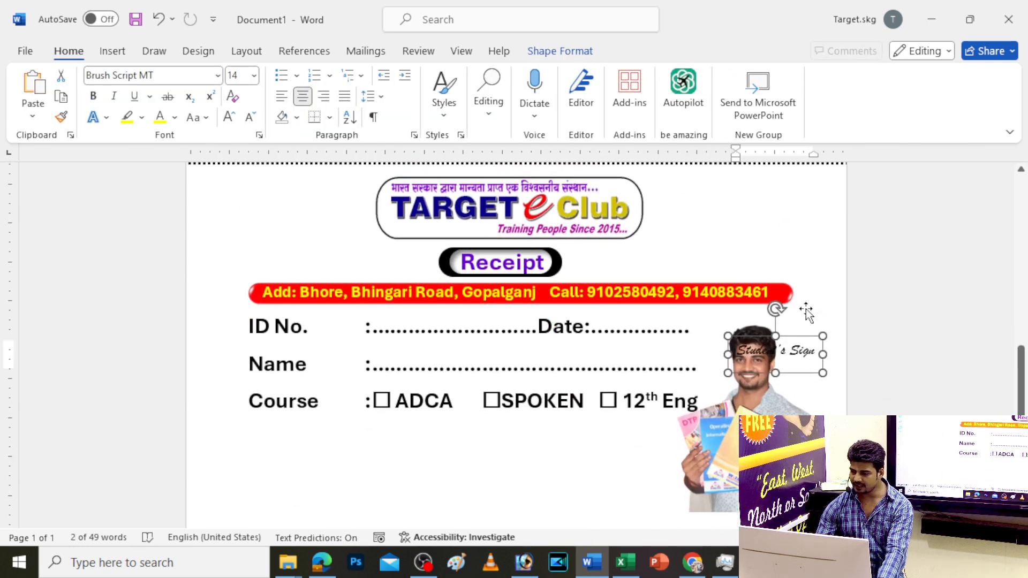
{"action": "left_click_drag", "start_coordinate": [804, 338], "coordinate": [796, 510]}
{"action": "scroll", "coordinate": [796, 510], "scroll_direction": "down", "scroll_amount": 2}
{"action": "scroll", "coordinate": [874, 296], "scroll_direction": "up", "scroll_amount": 4}
Position the Student's Sign copy just below the photo
{"action": "left_click", "coordinate": [880, 243]}
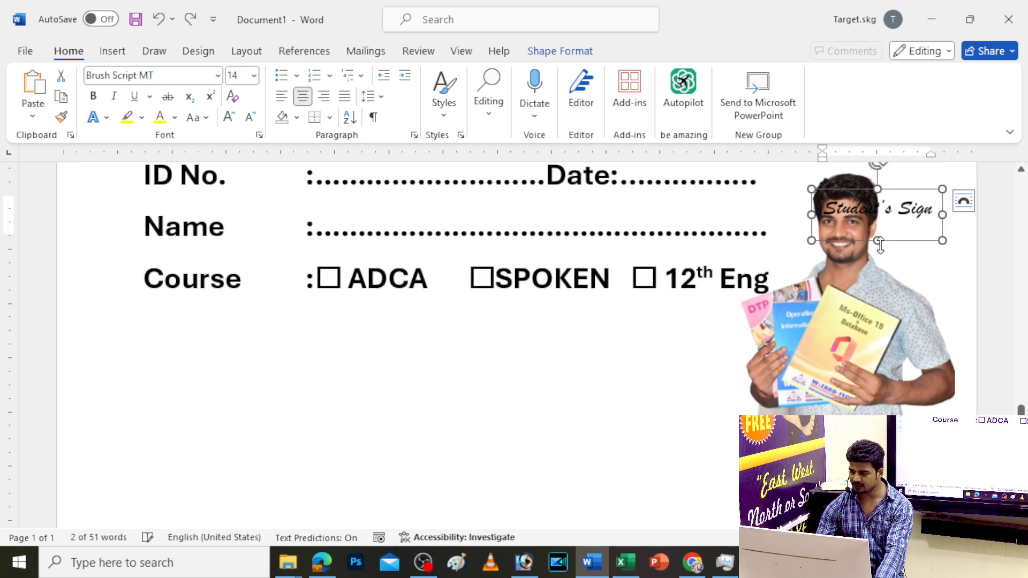
{"action": "left_click_drag", "start_coordinate": [897, 243], "coordinate": [848, 492]}
{"action": "scroll", "coordinate": [513, 343], "scroll_direction": "down", "scroll_amount": 1}
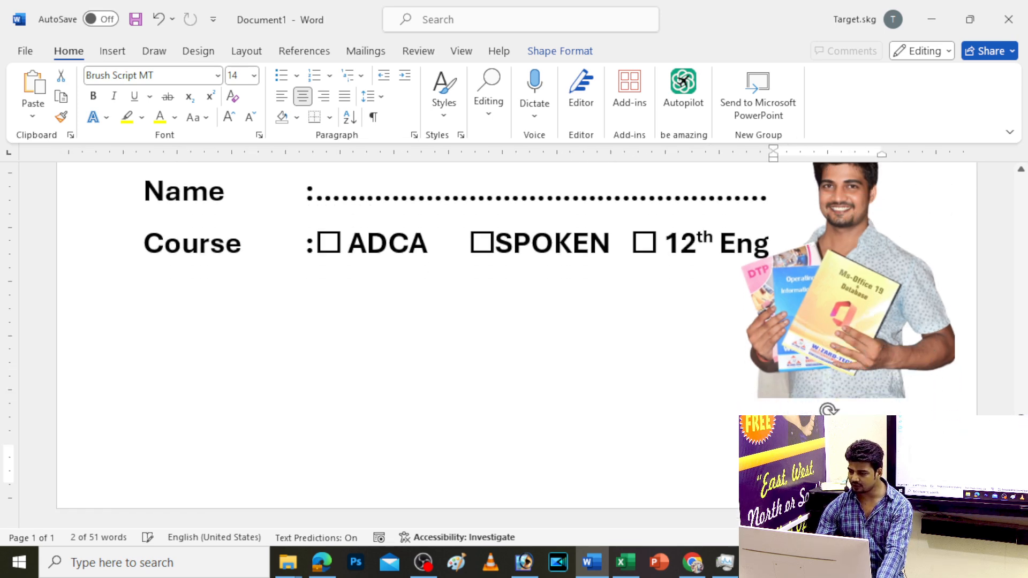
{"action": "type", "text": "Direct"}
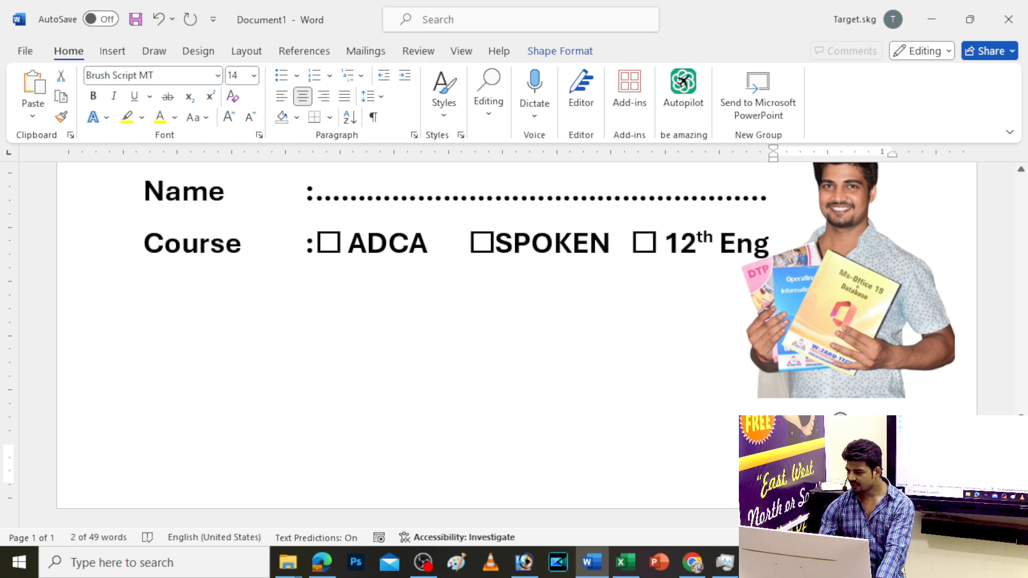
Draw a rounded rectangle just below the student photo
{"action": "left_click", "coordinate": [118, 56]}
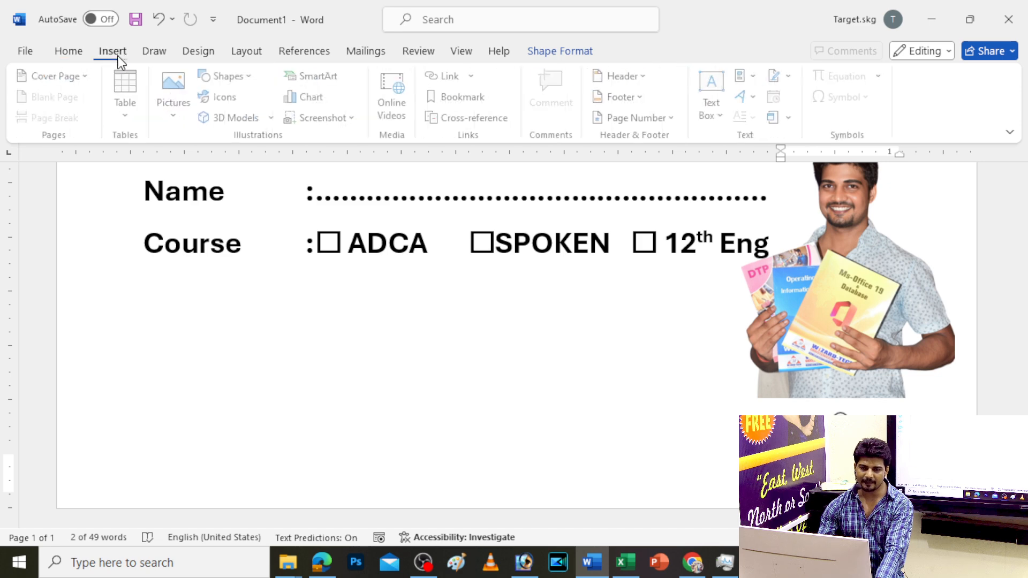
{"action": "left_click", "coordinate": [224, 77]}
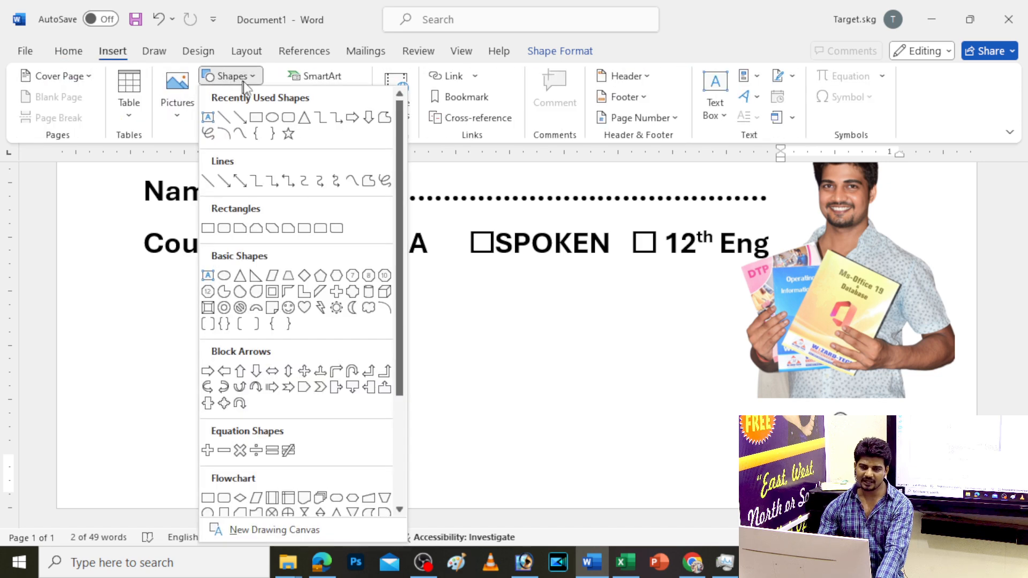
{"action": "left_click", "coordinate": [288, 118]}
{"action": "left_click_drag", "start_coordinate": [729, 390], "coordinate": [931, 441]}
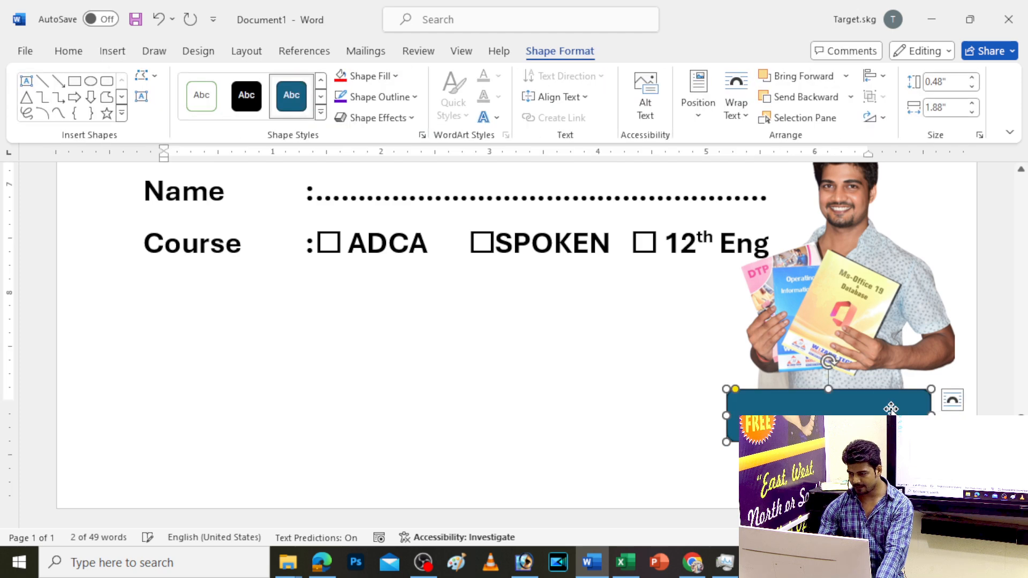
{"action": "left_click_drag", "start_coordinate": [828, 442], "coordinate": [828, 448]}
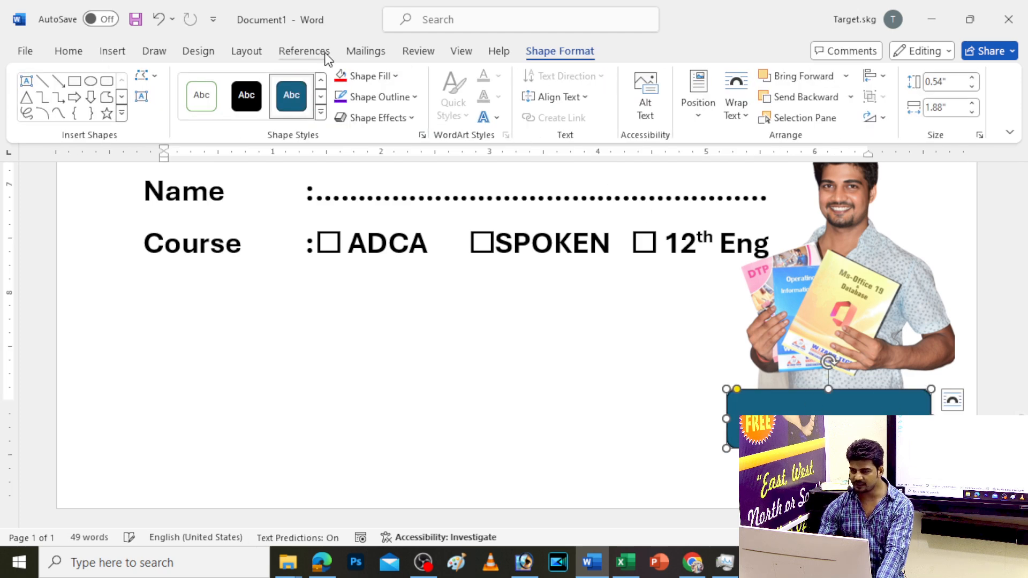
Give the rectangle a white fill and a purple 2¼ pt outline, then nudge it into place
{"action": "left_click", "coordinate": [371, 78]}
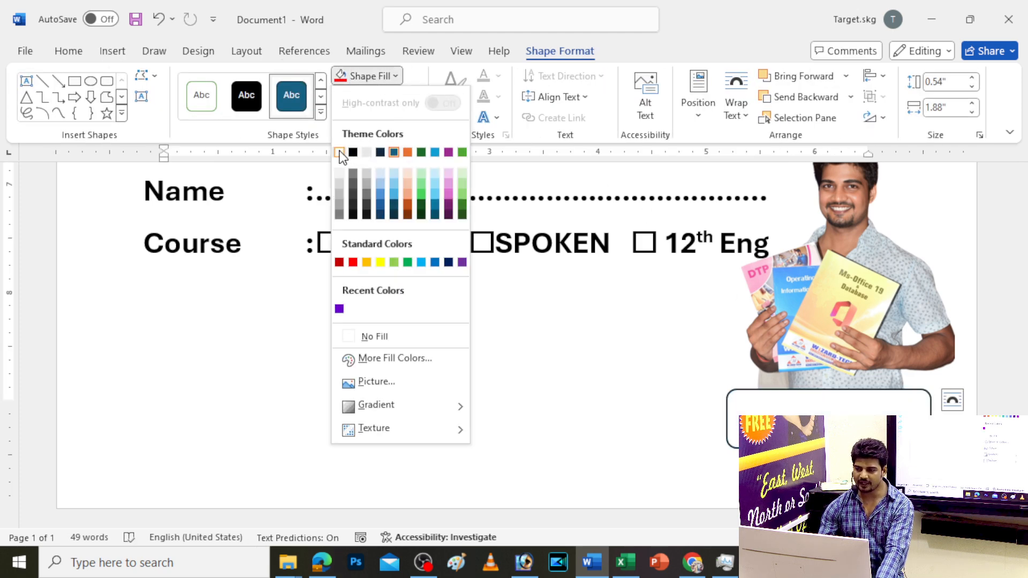
{"action": "left_click", "coordinate": [347, 154]}
{"action": "left_click", "coordinate": [390, 96]}
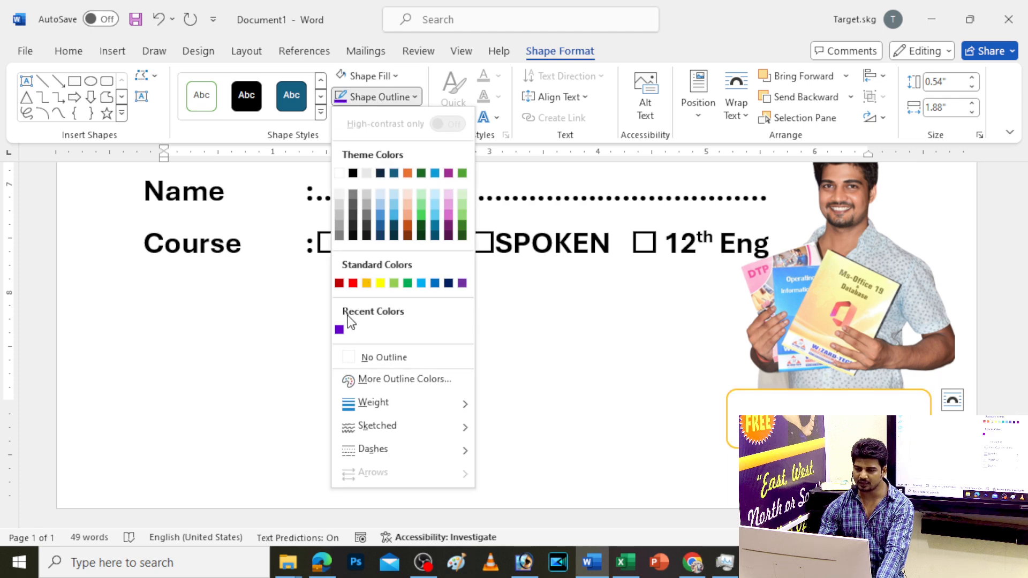
{"action": "left_click", "coordinate": [340, 330]}
{"action": "left_click", "coordinate": [368, 96]}
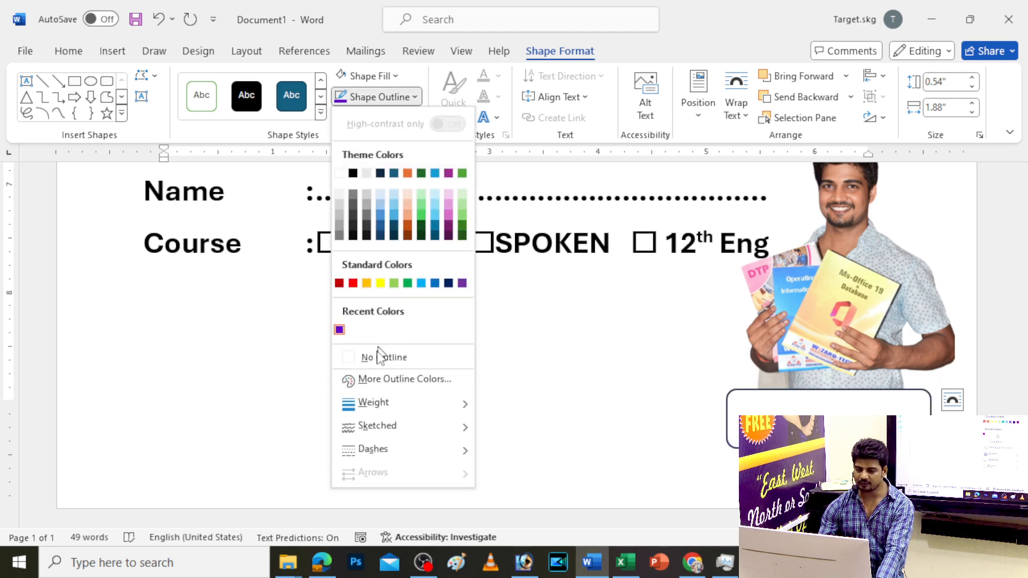
{"action": "mouse_move", "coordinate": [371, 405]}
{"action": "left_click", "coordinate": [563, 461]}
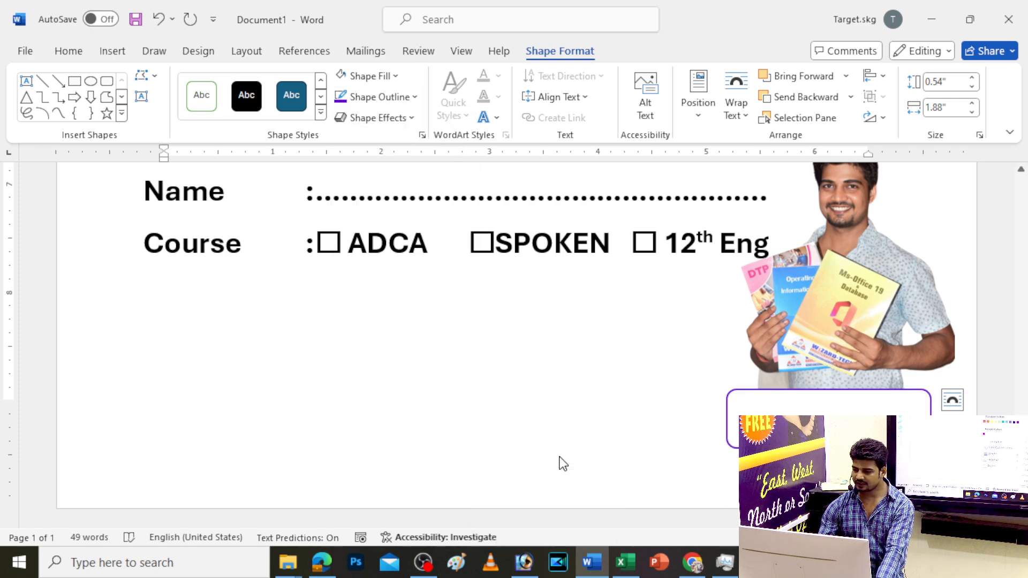
{"action": "left_click", "coordinate": [395, 98]}
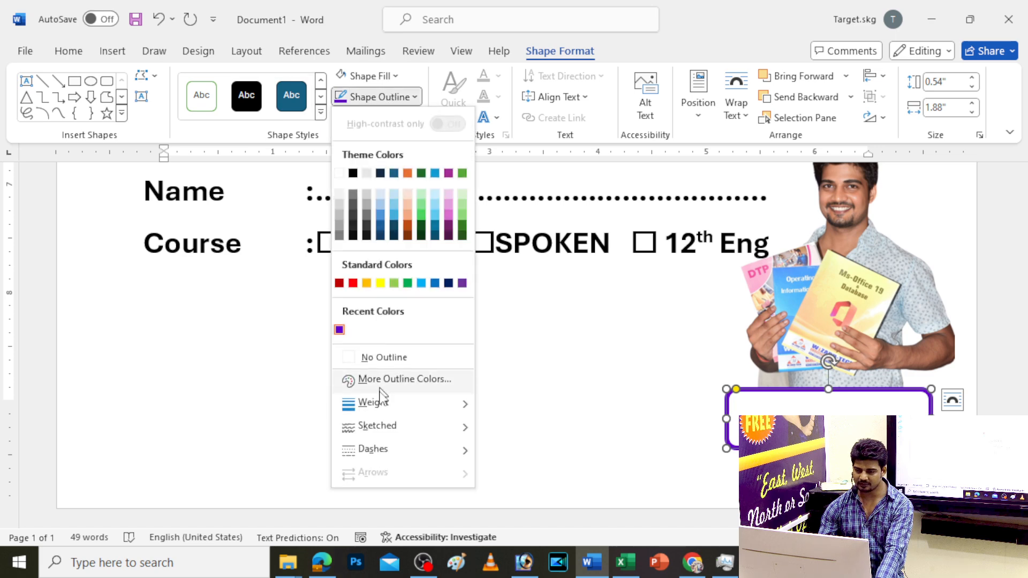
{"action": "mouse_move", "coordinate": [369, 404]}
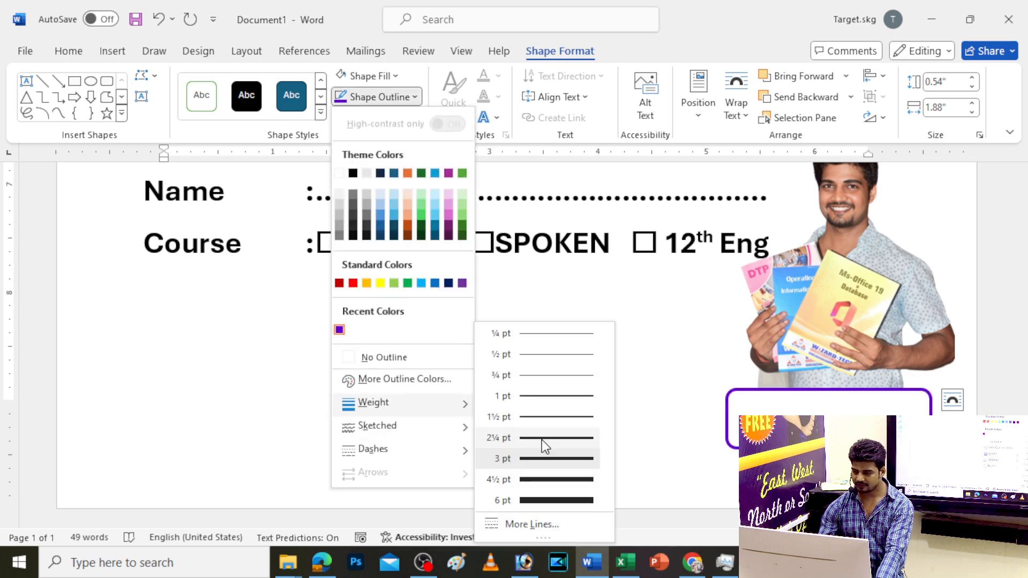
{"action": "left_click", "coordinate": [543, 438]}
{"action": "key", "text": "ctrl+a"}
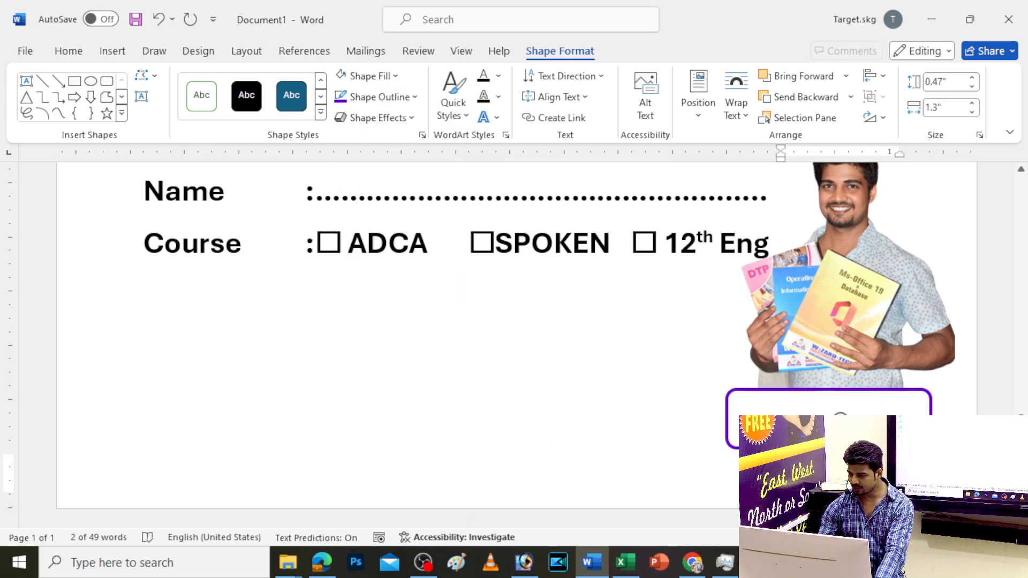
{"action": "left_click_drag", "start_coordinate": [778, 420], "coordinate": [767, 420]}
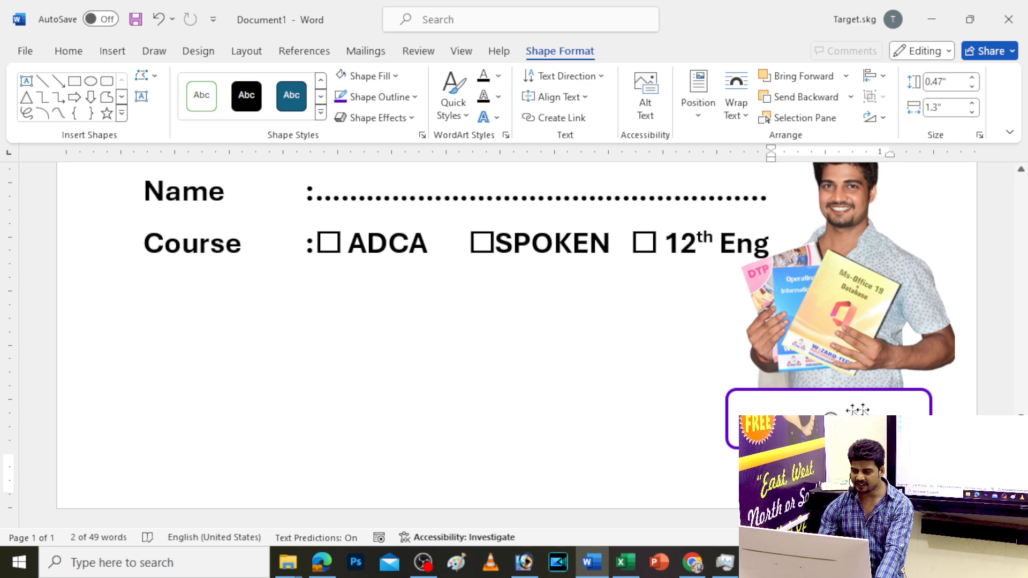
Drop a copy of the ID/Name/Course block below the original
{"action": "scroll", "coordinate": [444, 436], "scroll_direction": "down", "scroll_amount": 3, "text": "ctrl"}
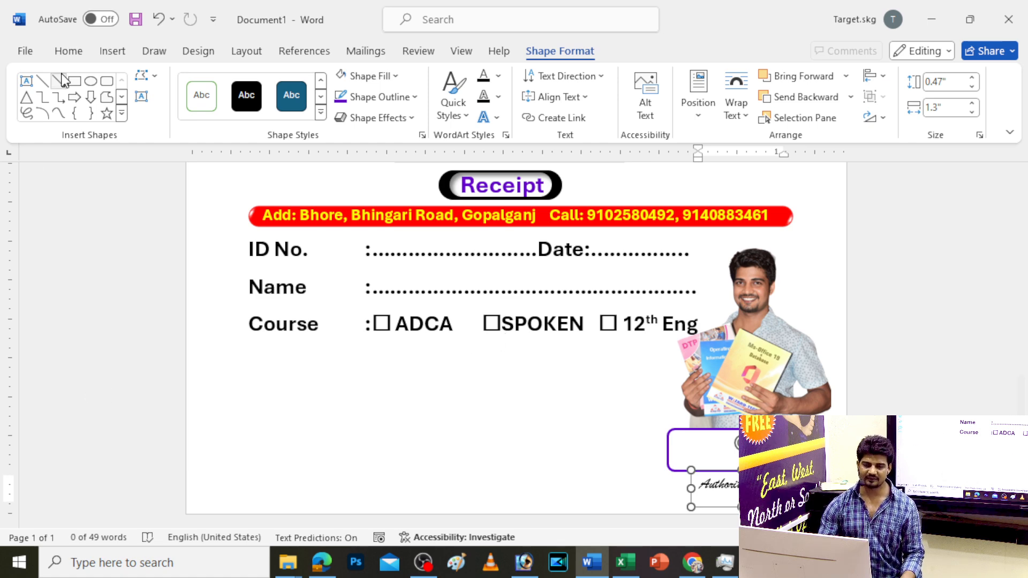
{"action": "left_click", "coordinate": [113, 51]}
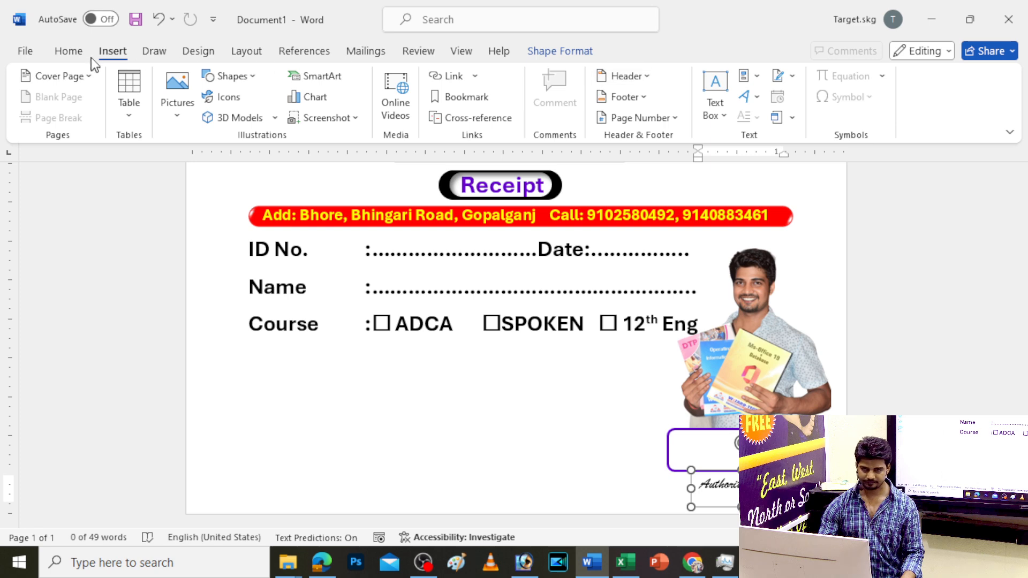
{"action": "left_click", "coordinate": [66, 52]}
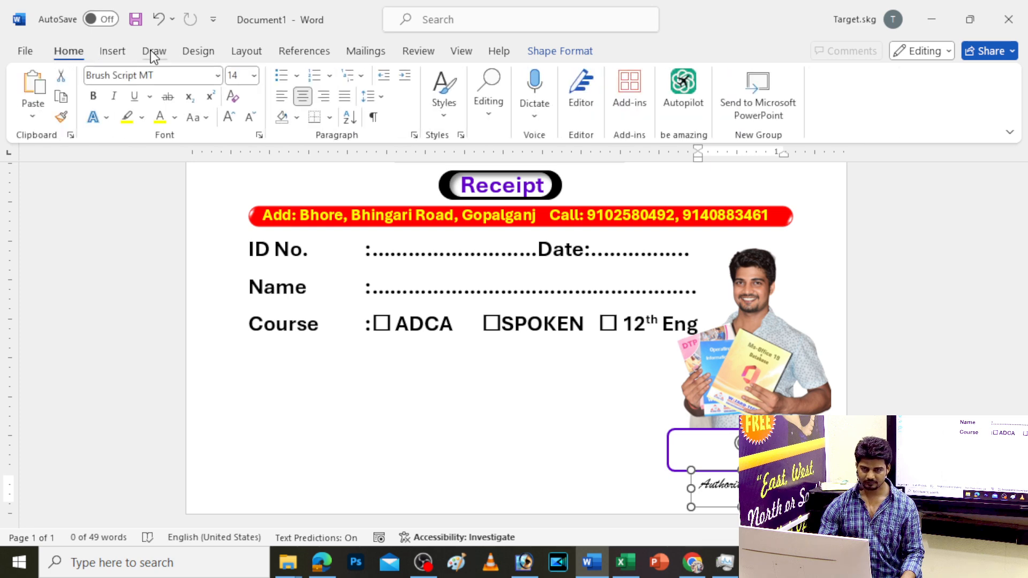
{"action": "left_click", "coordinate": [363, 241]}
{"action": "left_click", "coordinate": [366, 232]}
{"action": "left_click_drag", "start_coordinate": [367, 232], "coordinate": [355, 348]}
Set the copied block's font to Brush Script MT
{"action": "left_click", "coordinate": [122, 74]}
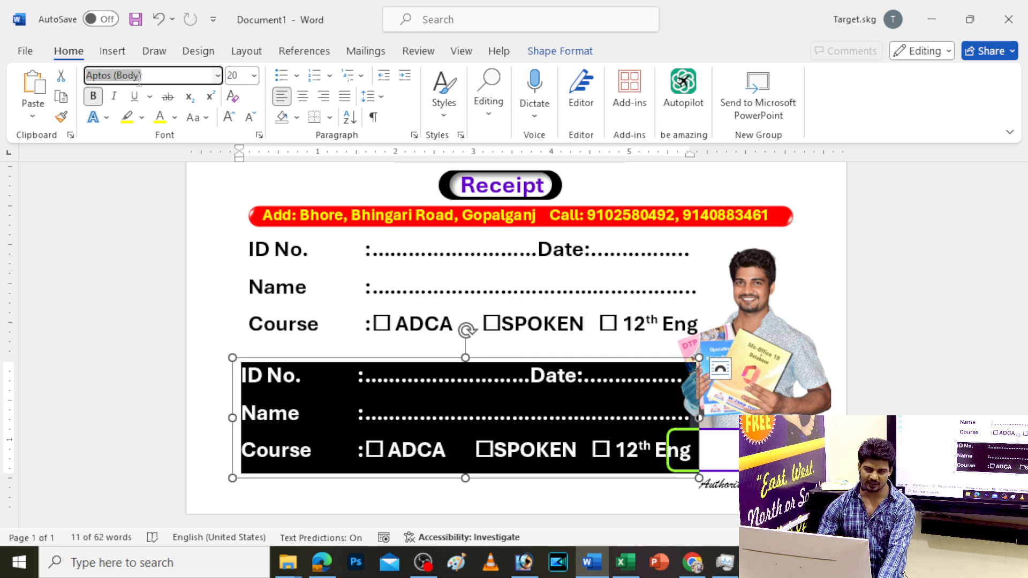
{"action": "type", "text": "Brush Script MT"}
{"action": "key", "text": "Return"}
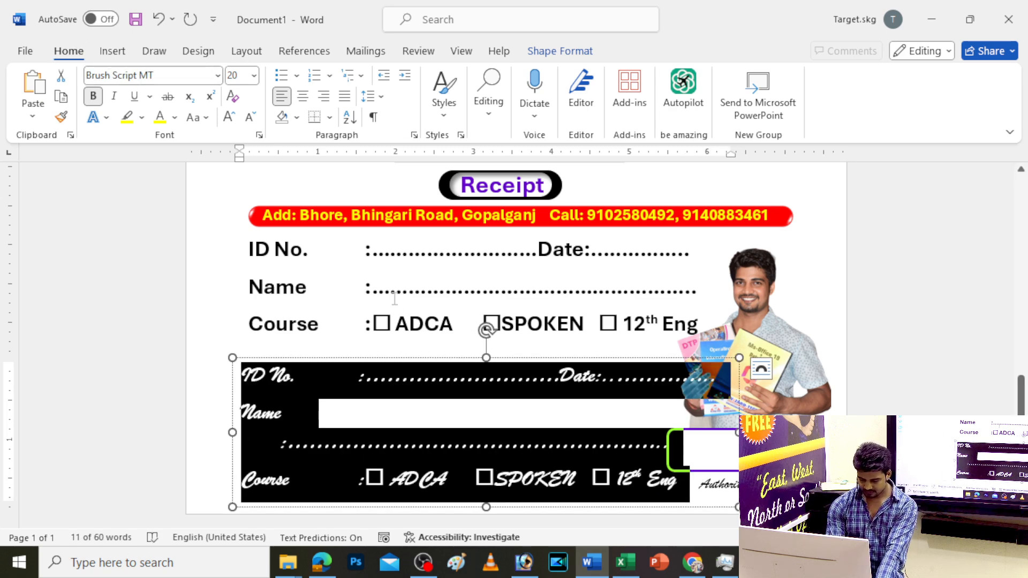
Type 'If you educate a man' into the small text box below the Course line
{"action": "type", "text": "% yo"}
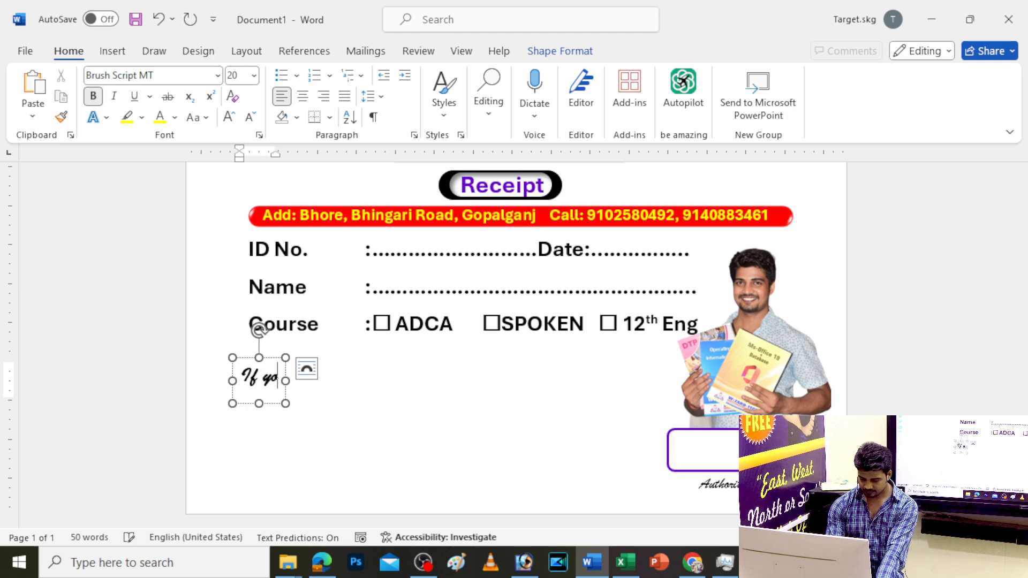
{"action": "type", "text": "u educ"}
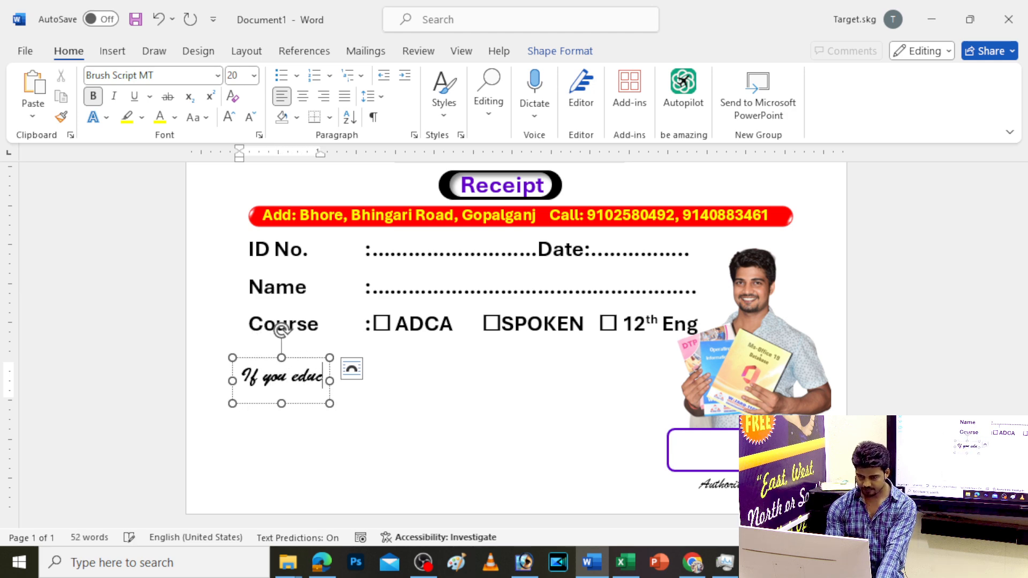
{"action": "type", "text": "ate a man"}
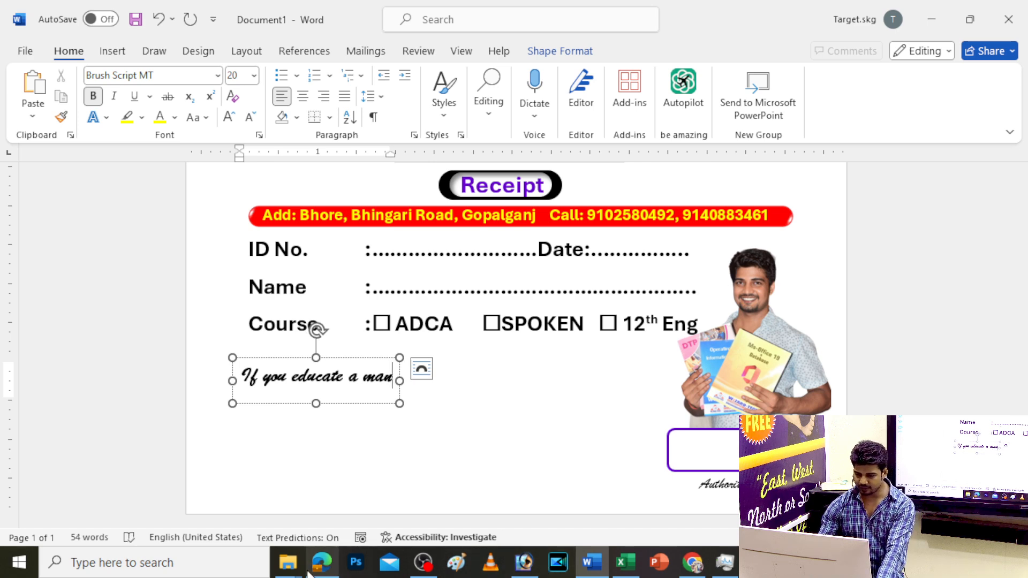
Search the web in a new Chrome tab for 'if you educate a man'
{"action": "left_click", "coordinate": [692, 562]}
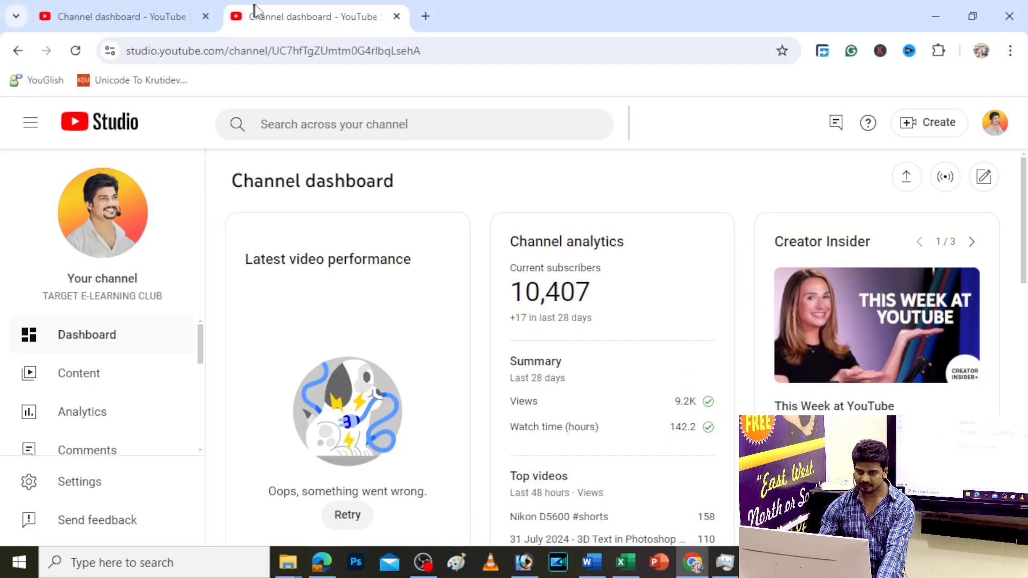
{"action": "left_click", "coordinate": [420, 16]}
{"action": "type", "text": "ifd"}
{"action": "key", "text": "BackSpace"}
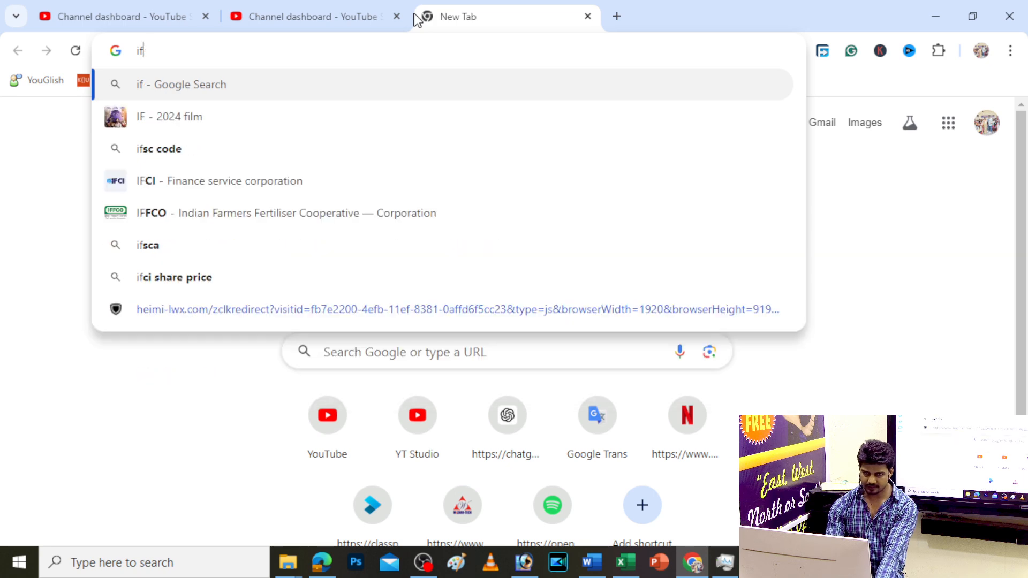
{"action": "type", "text": "you ed"}
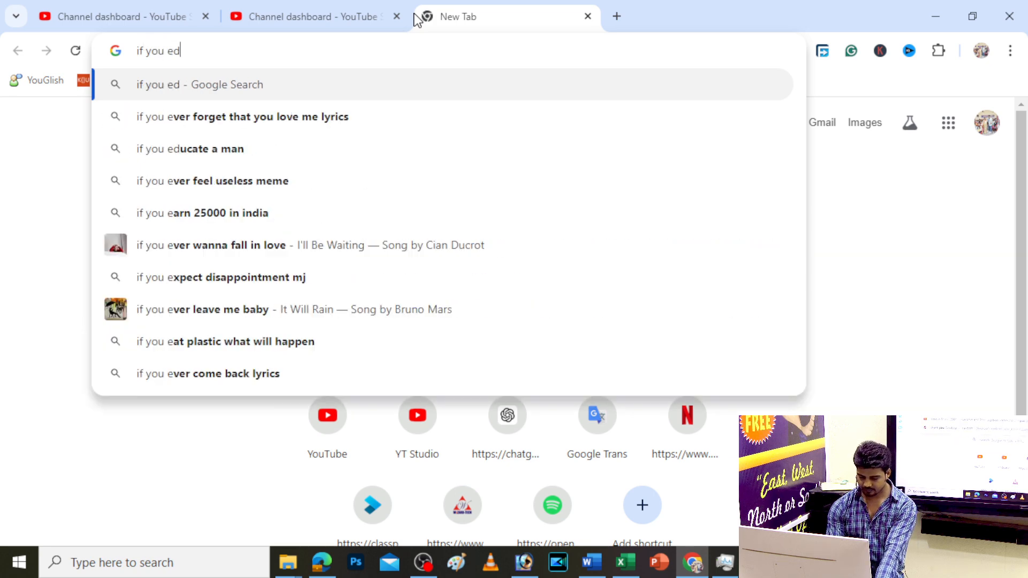
{"action": "type", "text": "ucate a man"}
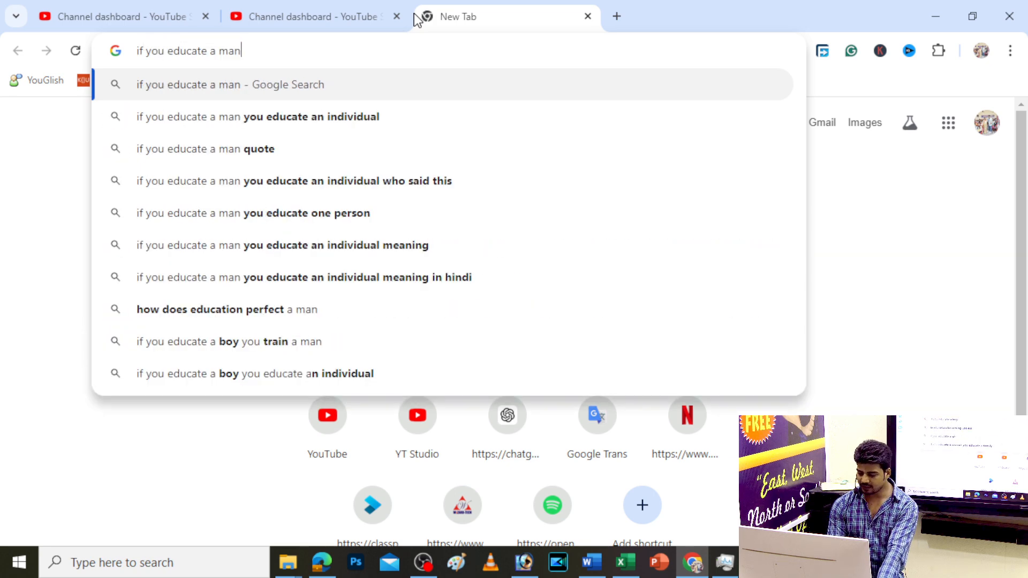
{"action": "key", "text": "Return"}
{"action": "scroll", "coordinate": [296, 205], "scroll_direction": "down", "scroll_amount": 5}
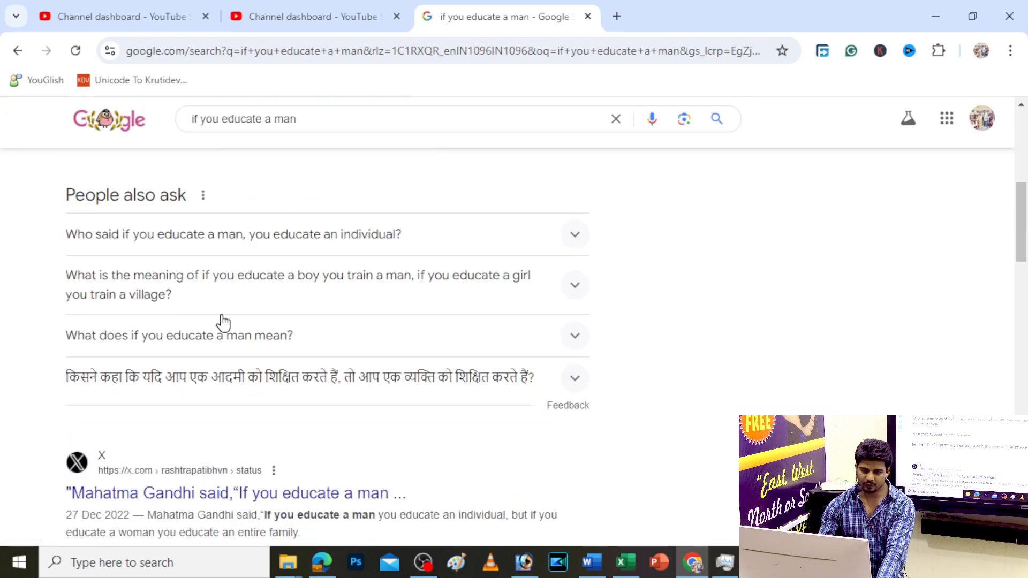
{"action": "scroll", "coordinate": [223, 321], "scroll_direction": "down", "scroll_amount": 5}
Copy the full quote from the X post and minimize Chrome
{"action": "left_click", "coordinate": [245, 175]}
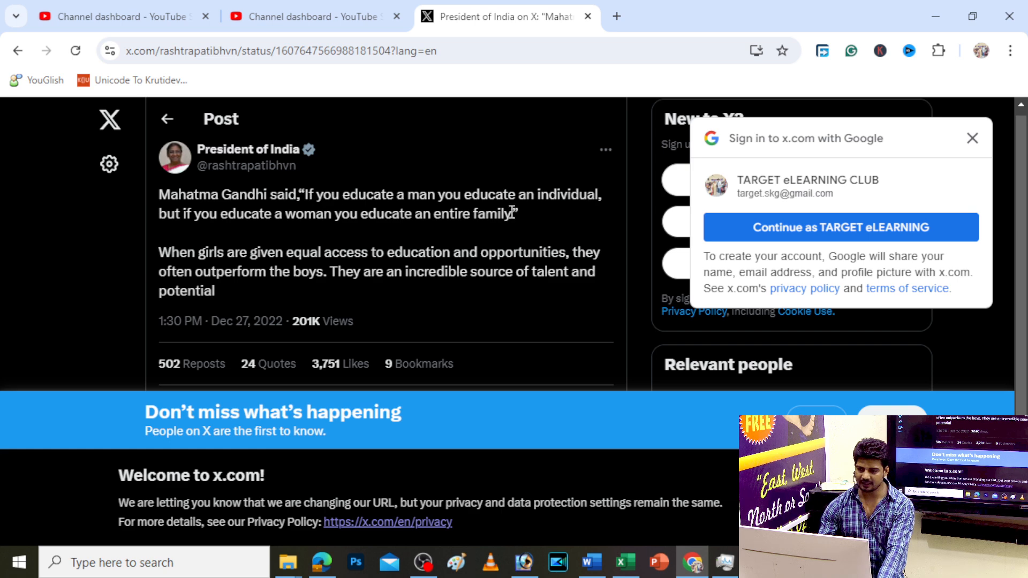
{"action": "left_click_drag", "start_coordinate": [519, 212], "coordinate": [316, 188]}
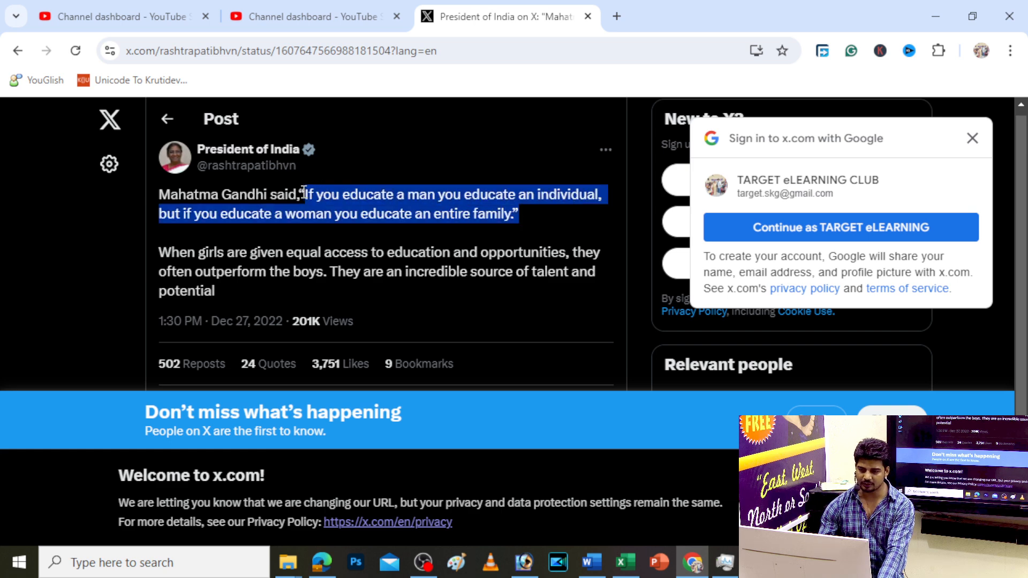
{"action": "right_click", "coordinate": [319, 194]}
{"action": "left_click", "coordinate": [368, 211]}
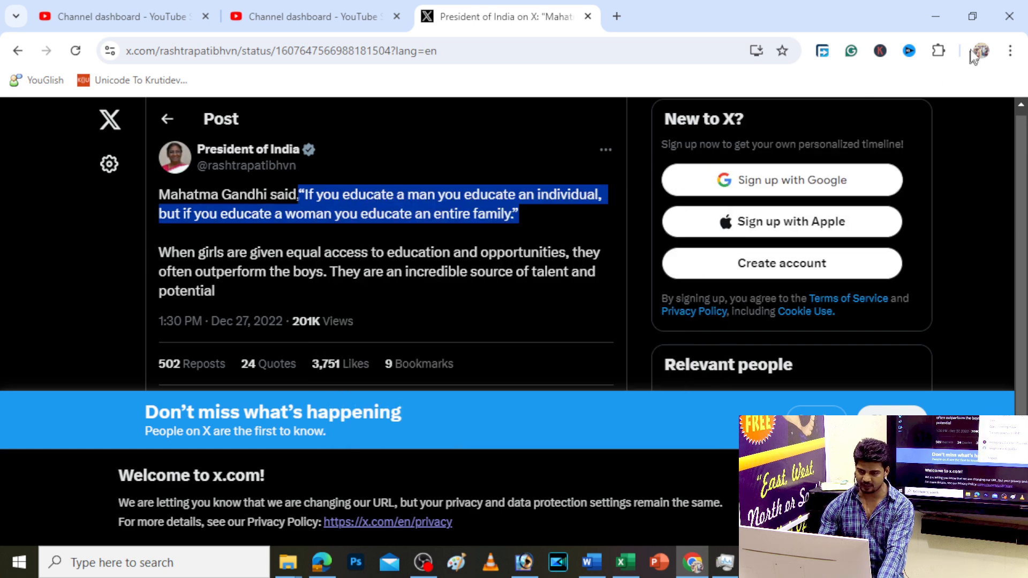
{"action": "left_click", "coordinate": [946, 22]}
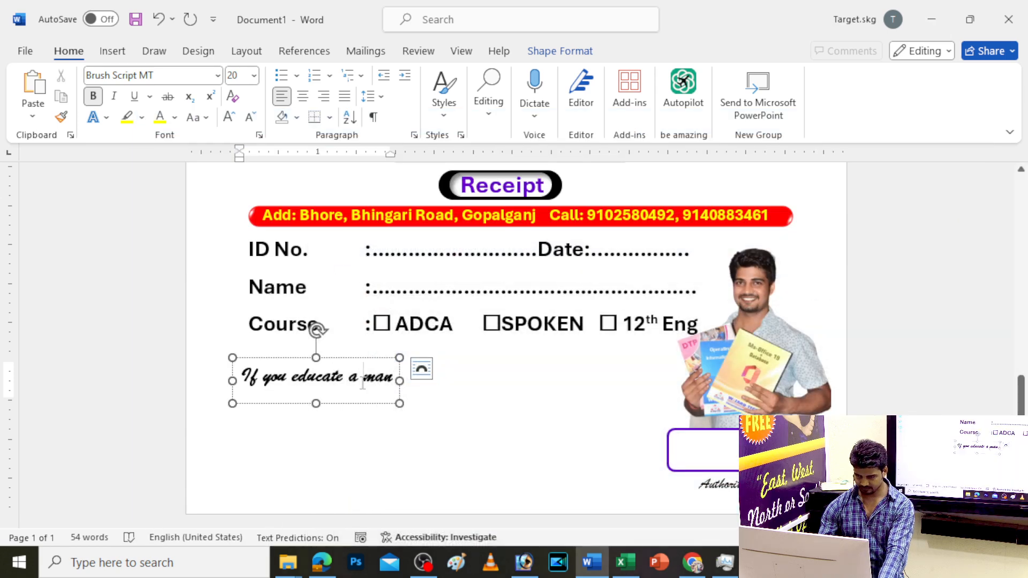
Replace the short text with the pasted full quote and narrow its box
{"action": "key", "text": "ctrl+a"}
{"action": "key", "text": "ctrl+v"}
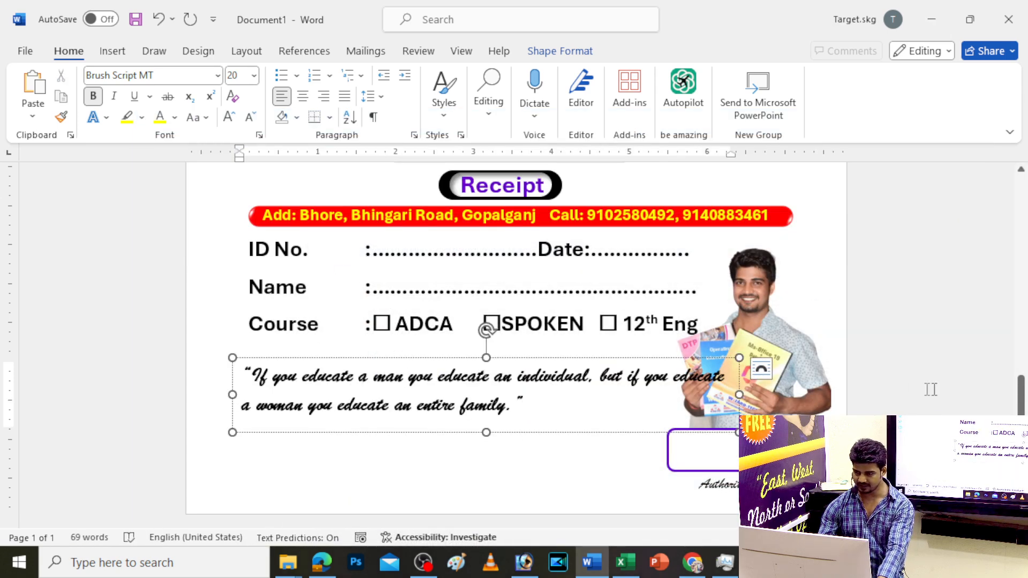
{"action": "left_click_drag", "start_coordinate": [740, 394], "coordinate": [656, 395]}
Make the quote non-bold, size 26 and centred
{"action": "left_click", "coordinate": [94, 97]}
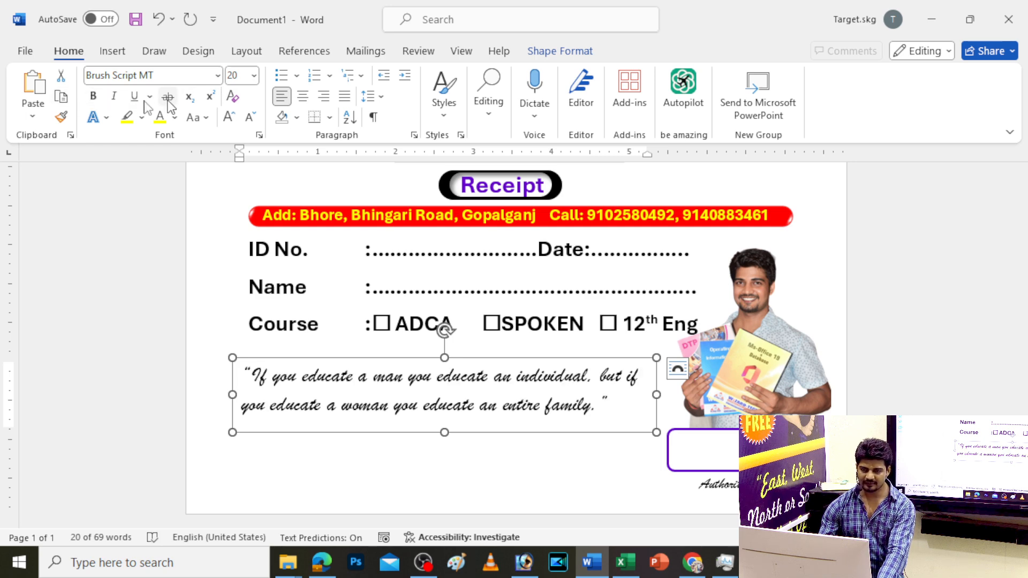
{"action": "left_click", "coordinate": [228, 116]}
{"action": "left_click", "coordinate": [228, 117]}
{"action": "left_click", "coordinate": [229, 117]}
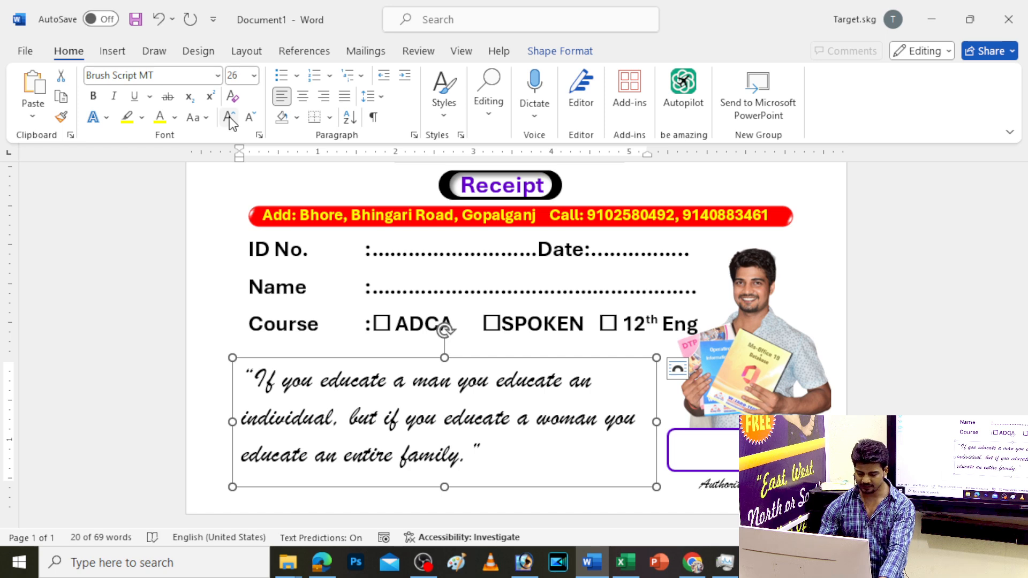
{"action": "key", "text": "ctrl+e"}
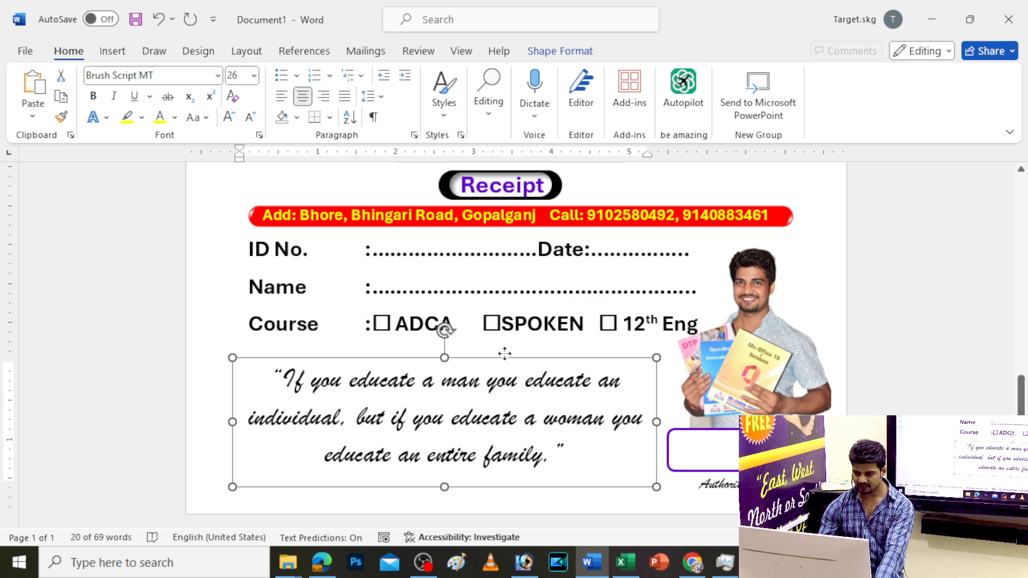
{"action": "left_click_drag", "start_coordinate": [506, 357], "coordinate": [506, 342]}
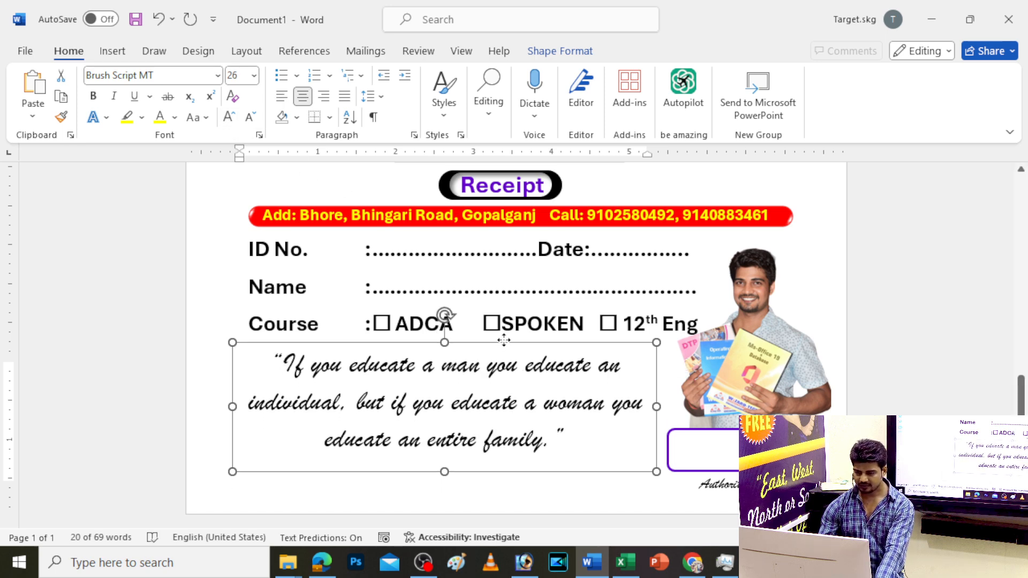
{"action": "left_click", "coordinate": [304, 101]}
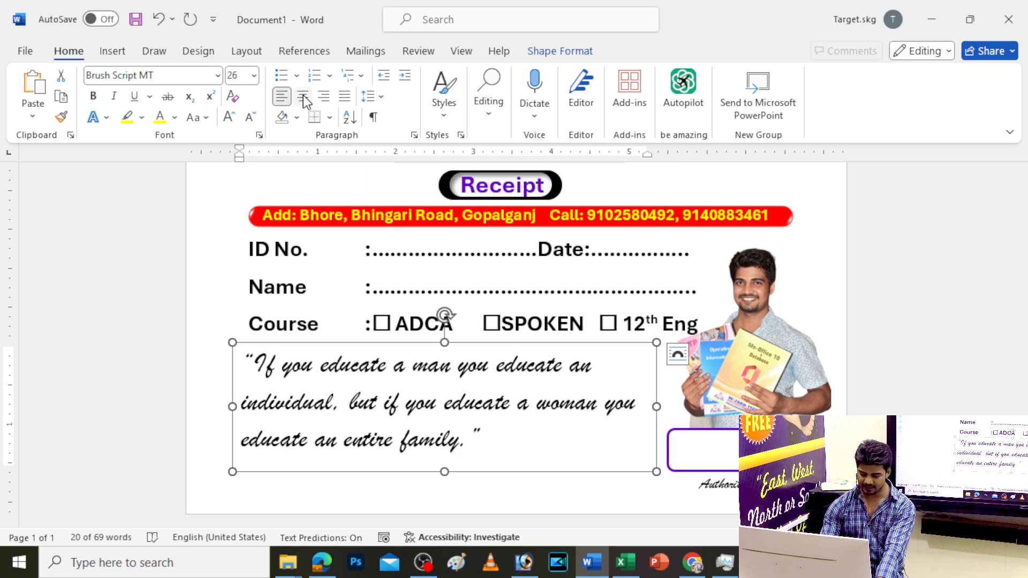
{"action": "key", "text": "ctrl+r"}
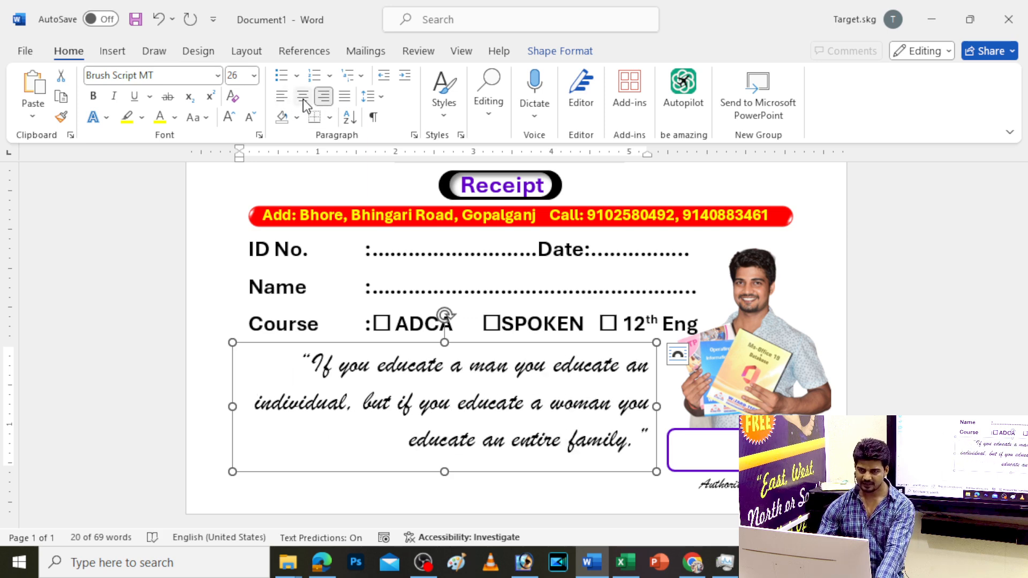
{"action": "left_click", "coordinate": [303, 100]}
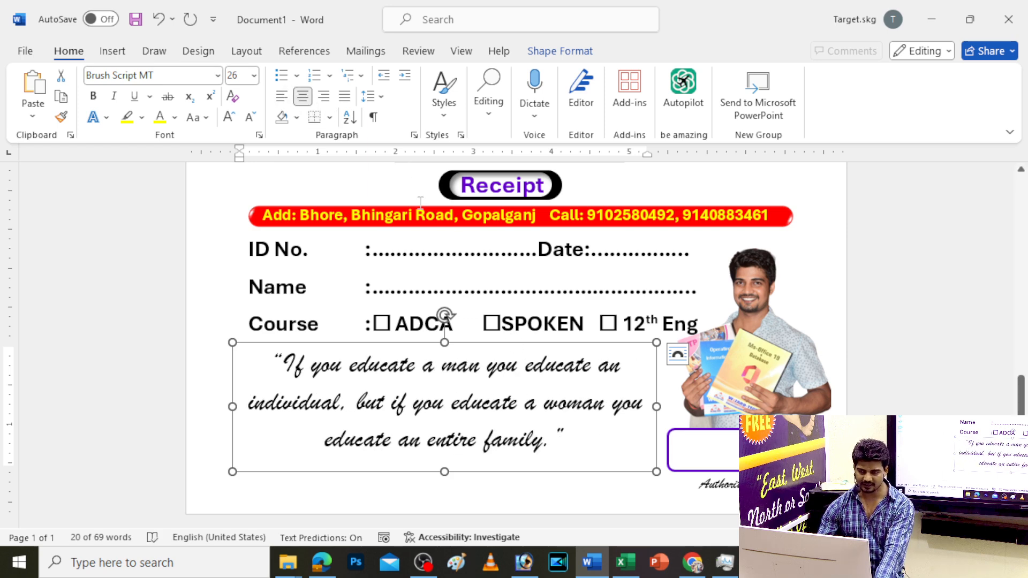
Remove the space after the quote paragraph, colour it purple and nudge it up
{"action": "left_click", "coordinate": [368, 96]}
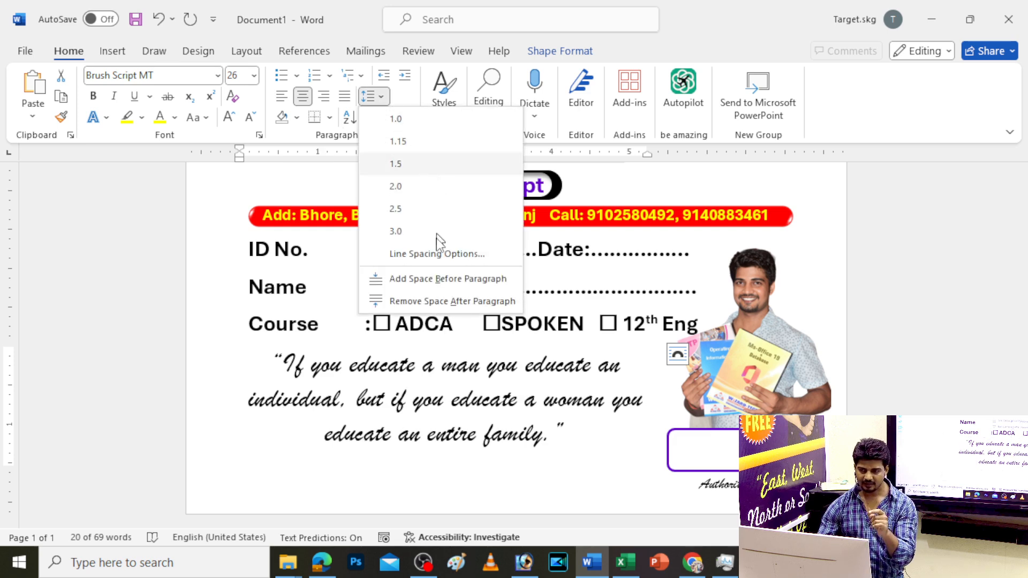
{"action": "left_click", "coordinate": [429, 299]}
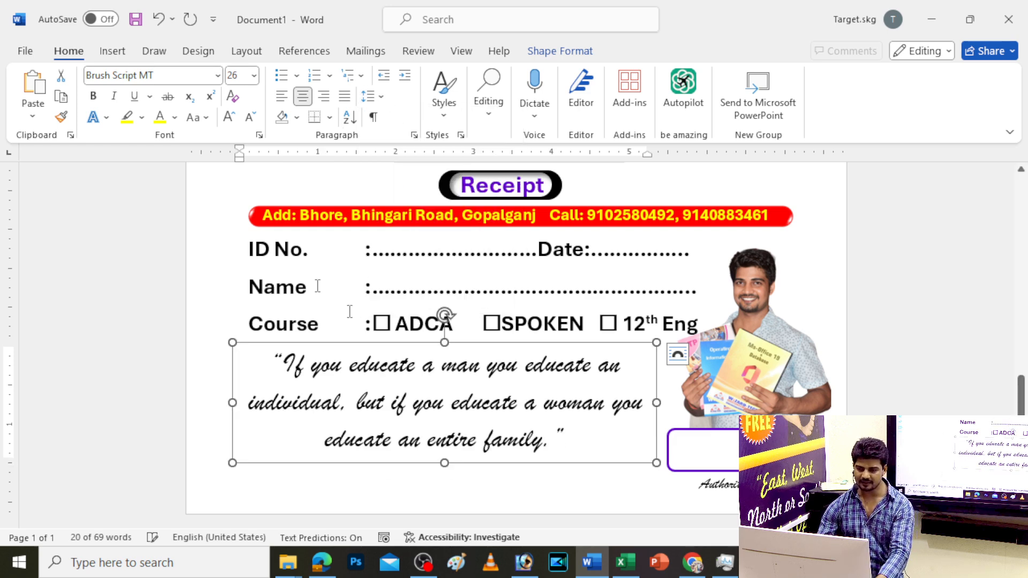
{"action": "left_click", "coordinate": [175, 117]}
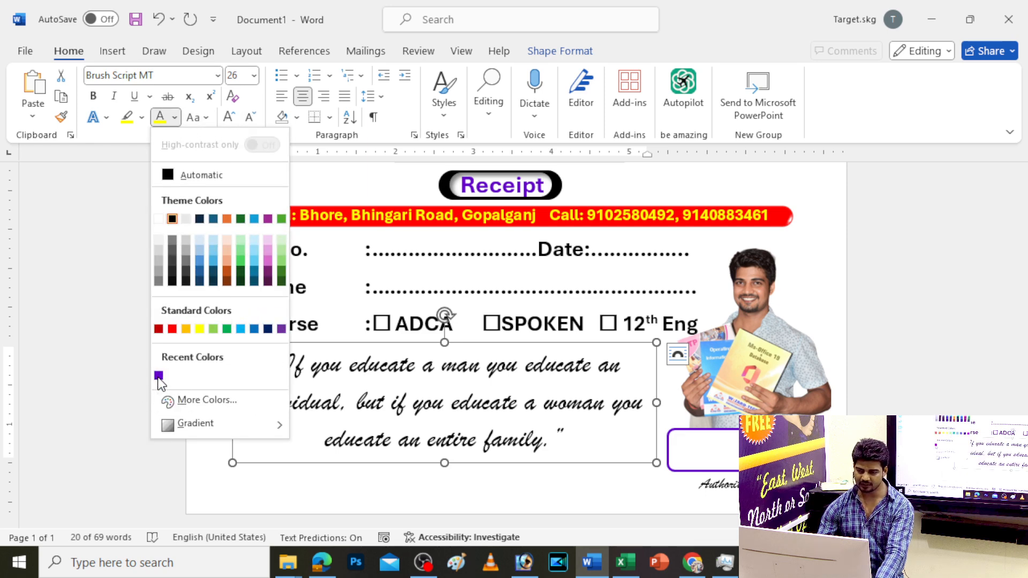
{"action": "left_click", "coordinate": [159, 375]}
{"action": "left_click_drag", "start_coordinate": [401, 344], "coordinate": [402, 334]}
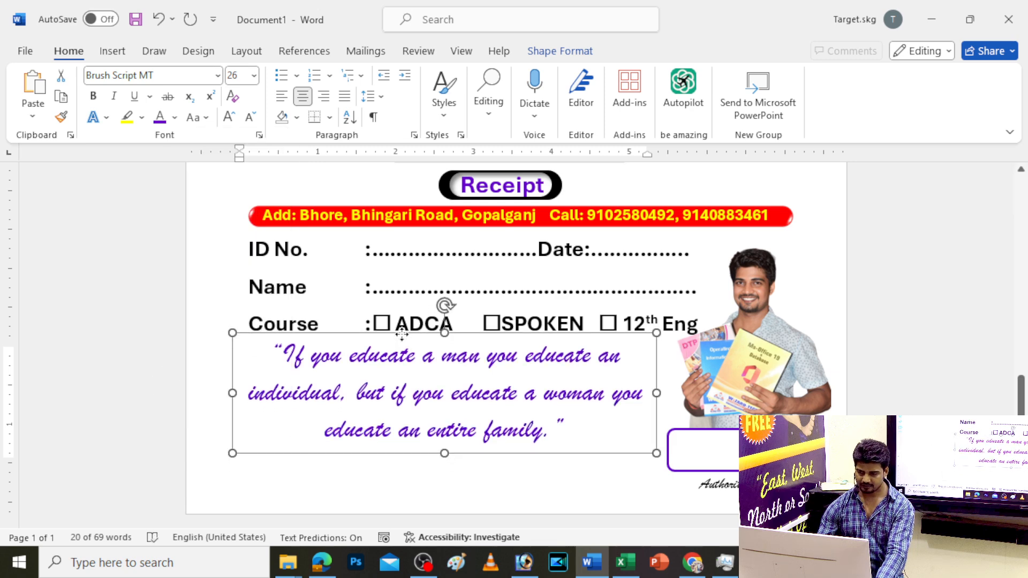
{"action": "left_click", "coordinate": [254, 224]}
Copy the red banner to the page bottom, shortening it and making it slightly taller
{"action": "left_click_drag", "start_coordinate": [254, 224], "coordinate": [246, 469]}
{"action": "left_click_drag", "start_coordinate": [786, 467], "coordinate": [656, 466]}
{"action": "scroll", "coordinate": [504, 504], "scroll_direction": "up", "scroll_amount": 7}
{"action": "left_click", "coordinate": [459, 488]}
{"action": "mouse_move", "coordinate": [437, 492]}
{"action": "left_mouse_down"}
{"action": "mouse_move", "coordinate": [436, 508]}
{"action": "mouse_move", "coordinate": [438, 490]}
{"action": "left_mouse_up"}
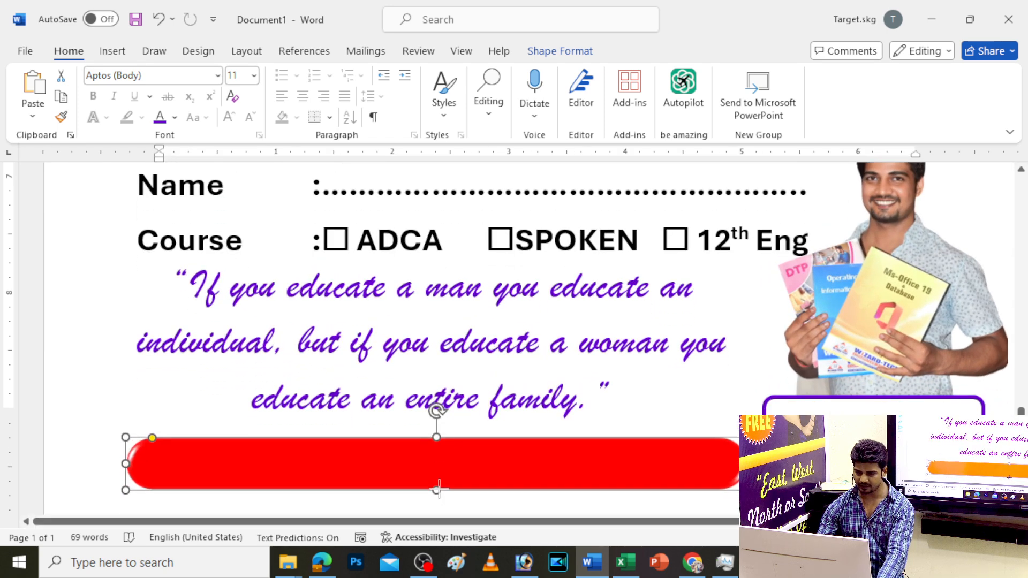
{"action": "scroll", "coordinate": [497, 406], "scroll_direction": "down", "scroll_amount": 3}
{"action": "scroll", "coordinate": [408, 177], "scroll_direction": "up", "scroll_amount": 1}
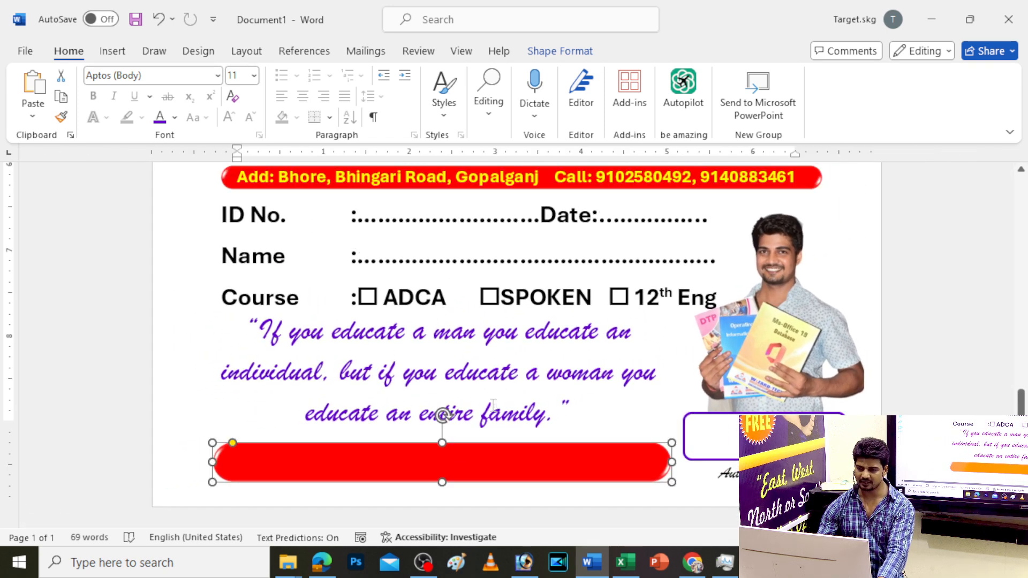
Copy the address text box onto the lower red banner and select its text
{"action": "left_click", "coordinate": [407, 177]}
{"action": "left_click", "coordinate": [410, 204]}
{"action": "left_click_drag", "start_coordinate": [409, 205], "coordinate": [410, 488]}
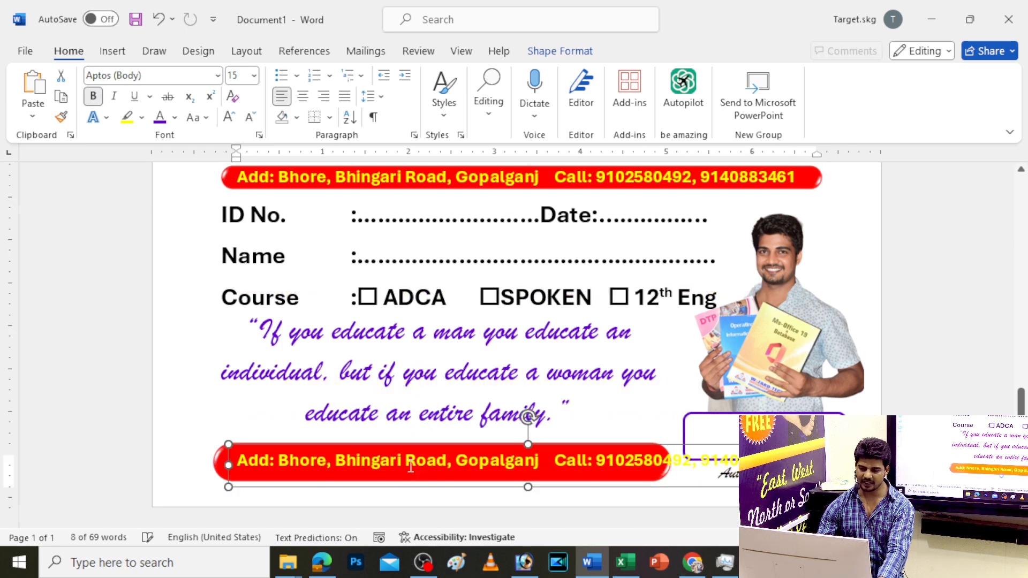
{"action": "triple_click", "coordinate": [408, 465]}
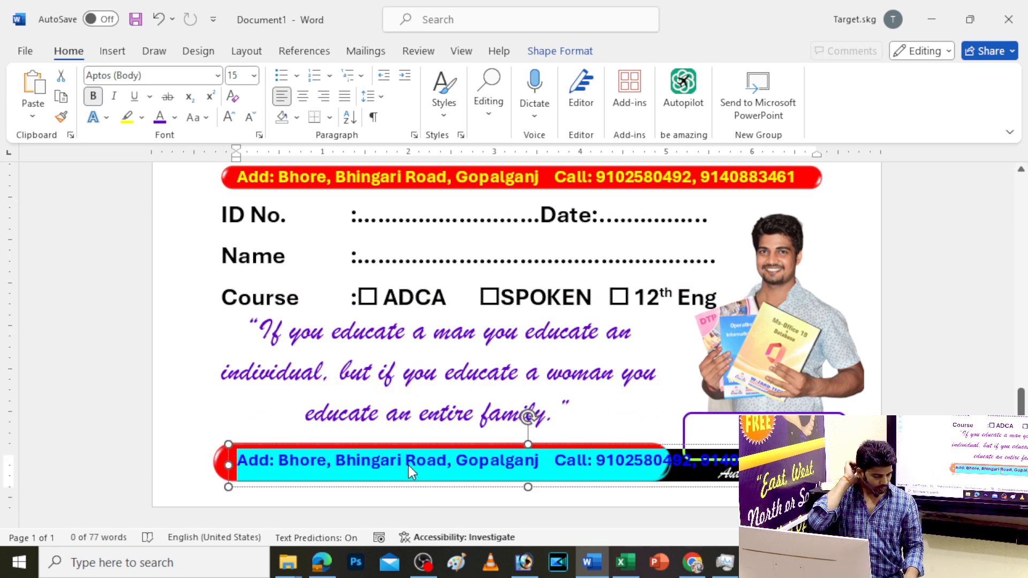
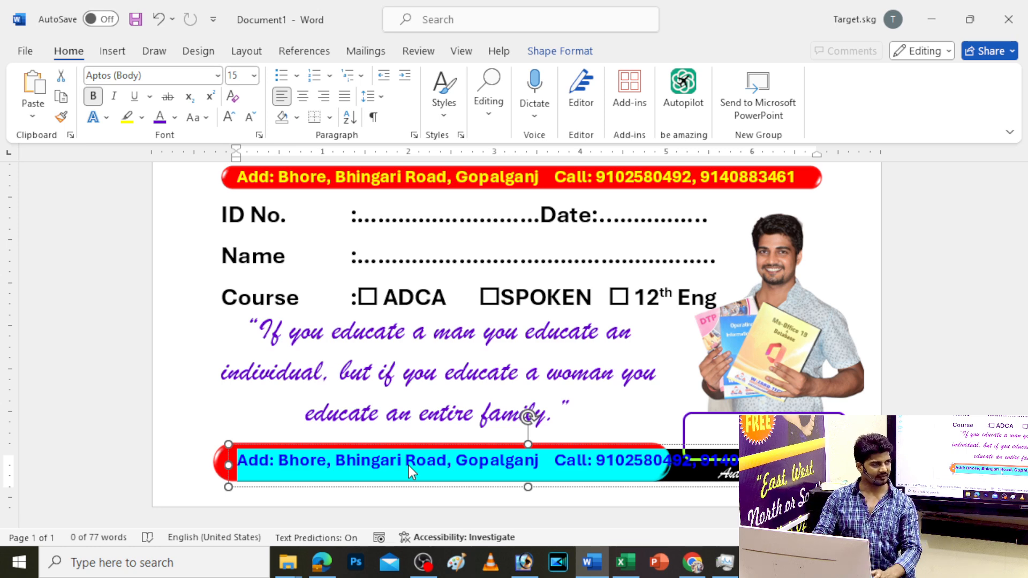
Replace the bottom banner's address text with 'TARGET Family'
{"action": "left_click", "coordinate": [151, 78]}
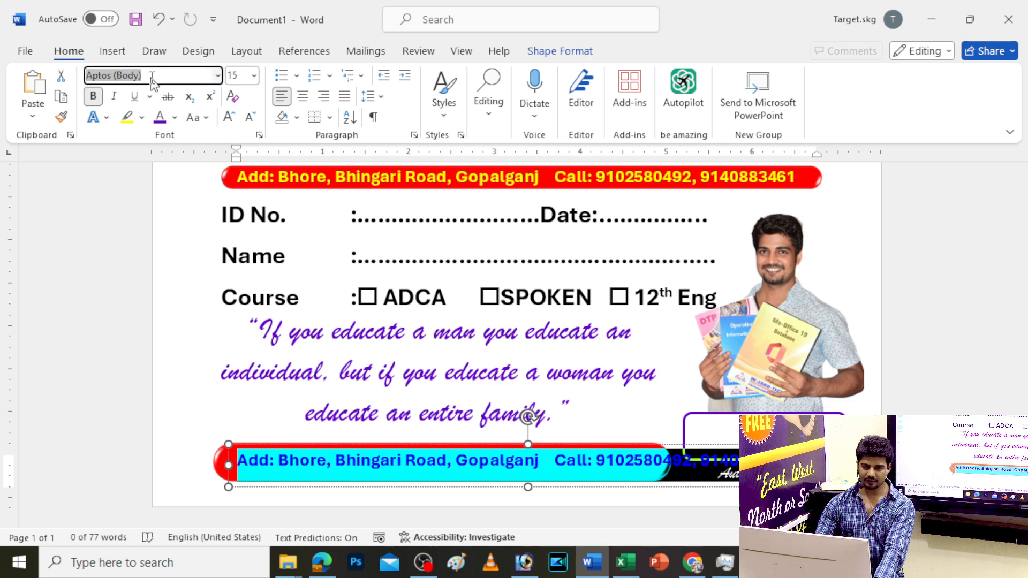
{"action": "left_click", "coordinate": [374, 460]}
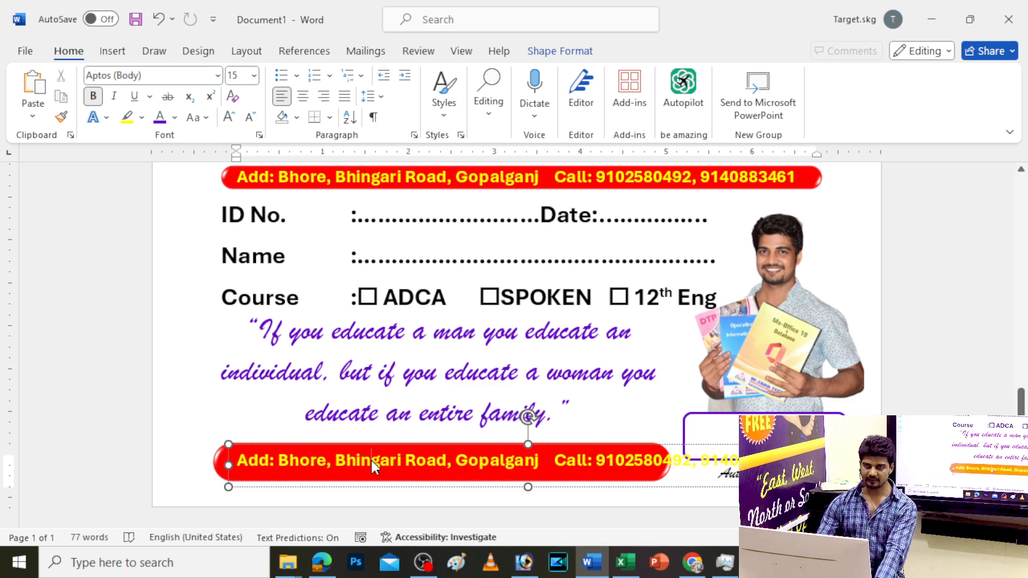
{"action": "key", "text": "ctrl+a"}
{"action": "type", "text": "TARGET"}
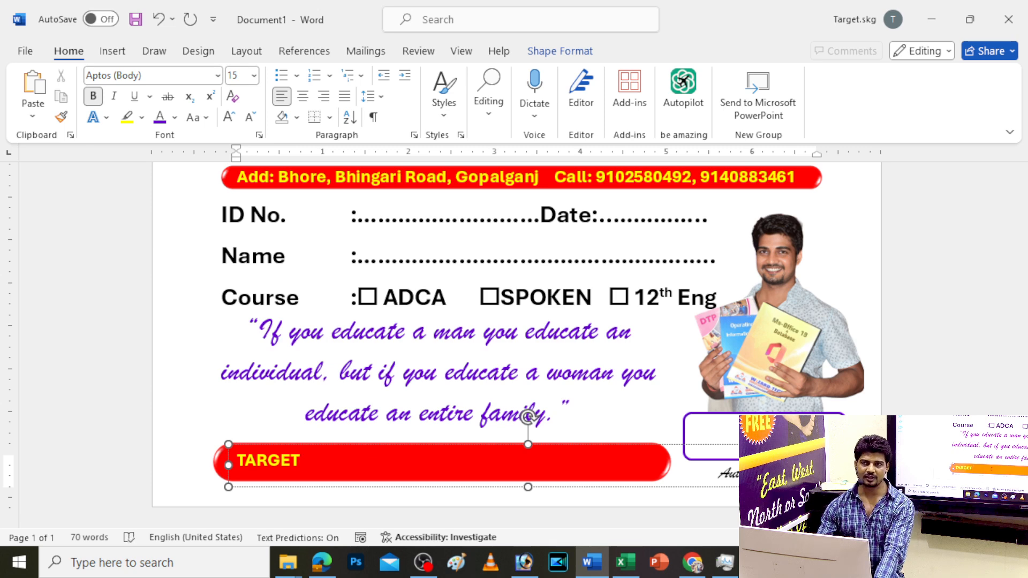
{"action": "type", "text": " Familu"}
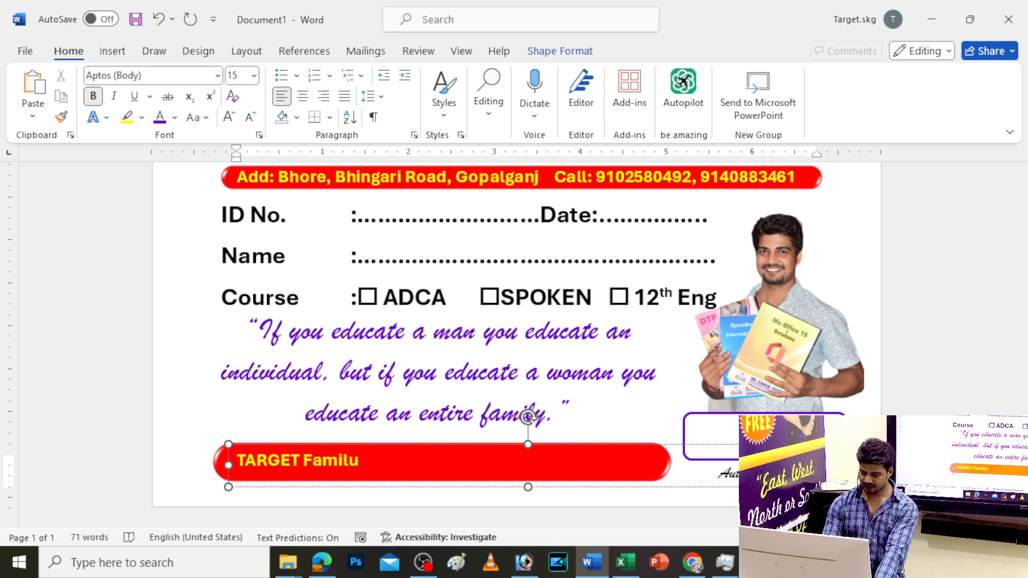
{"action": "key", "text": "BackSpace"}
{"action": "type", "text": "y"}
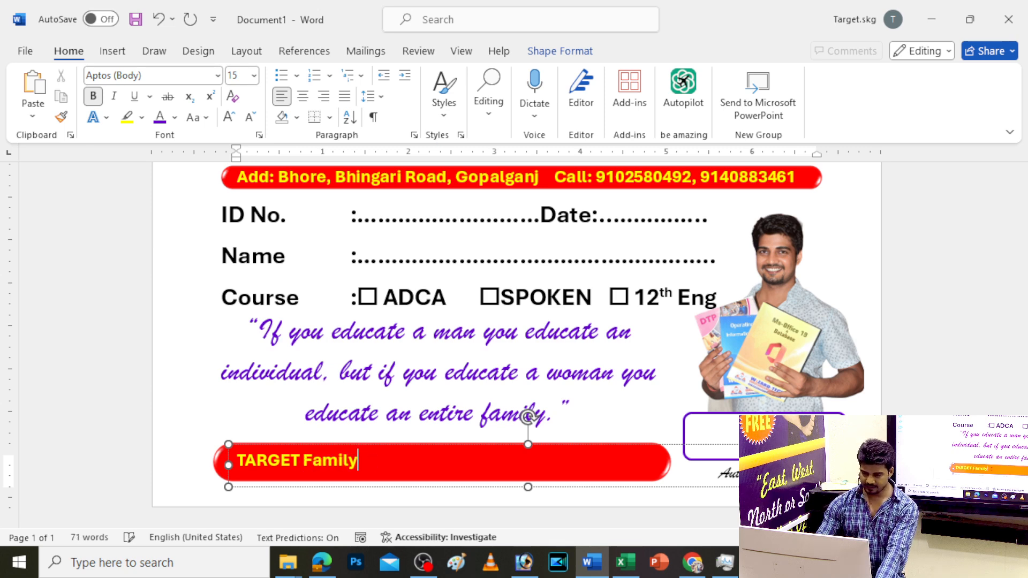
Switch to the RAJ 04 font right after the word TARGET
{"action": "left_click", "coordinate": [299, 461]}
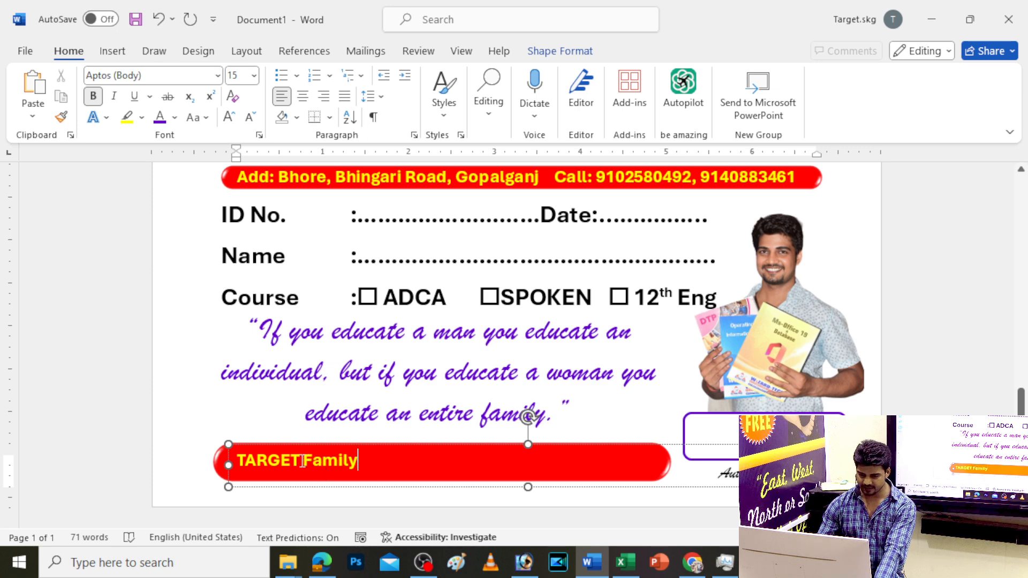
{"action": "left_click", "coordinate": [185, 75]}
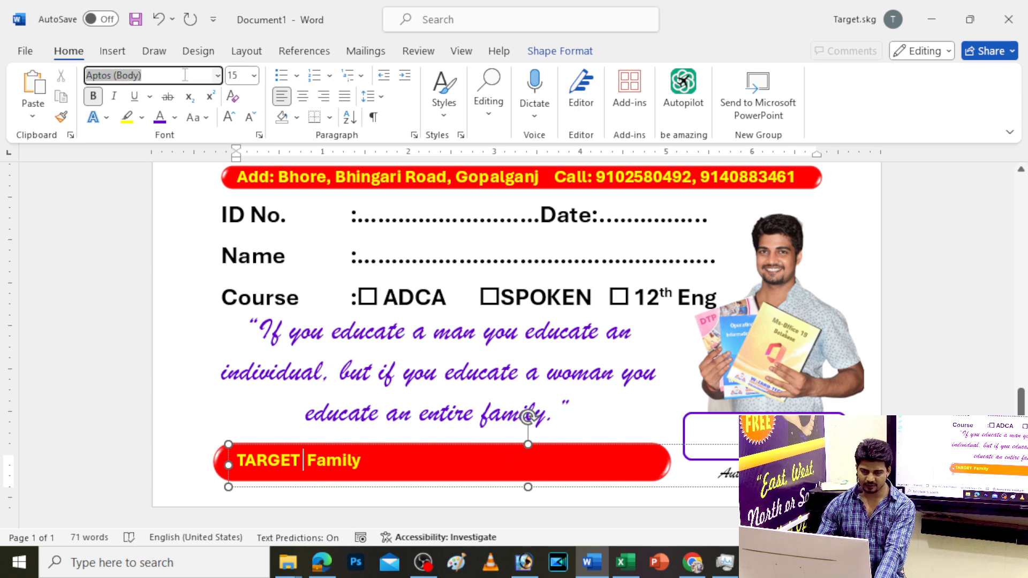
{"action": "type", "text": "RAJ 04"}
{"action": "key", "text": "Return"}
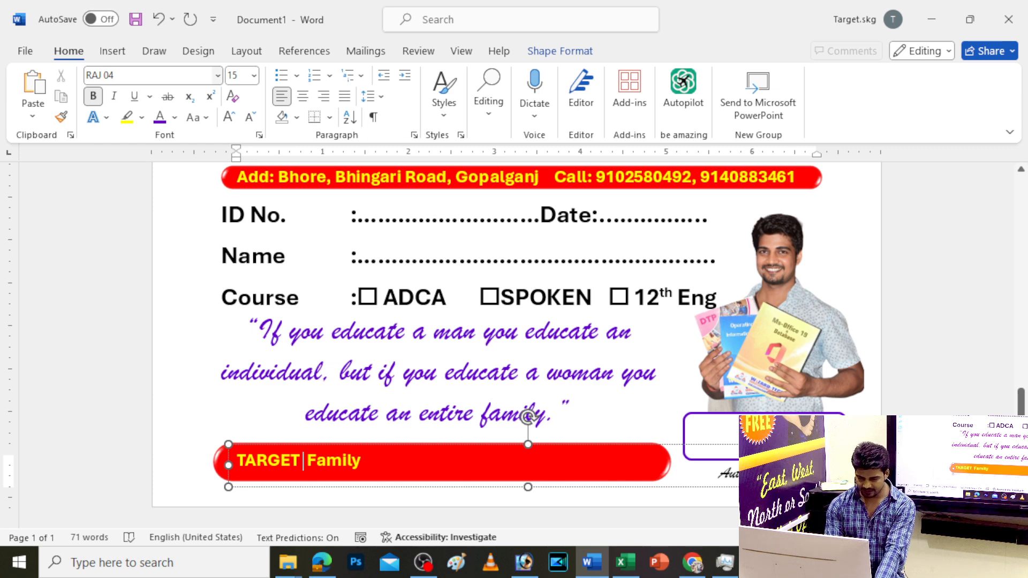
Type 'एक कोचिंग नहीं बल्कि एक' in RAJ 04 between TARGET and Family
{"action": "type", "text": ",d"}
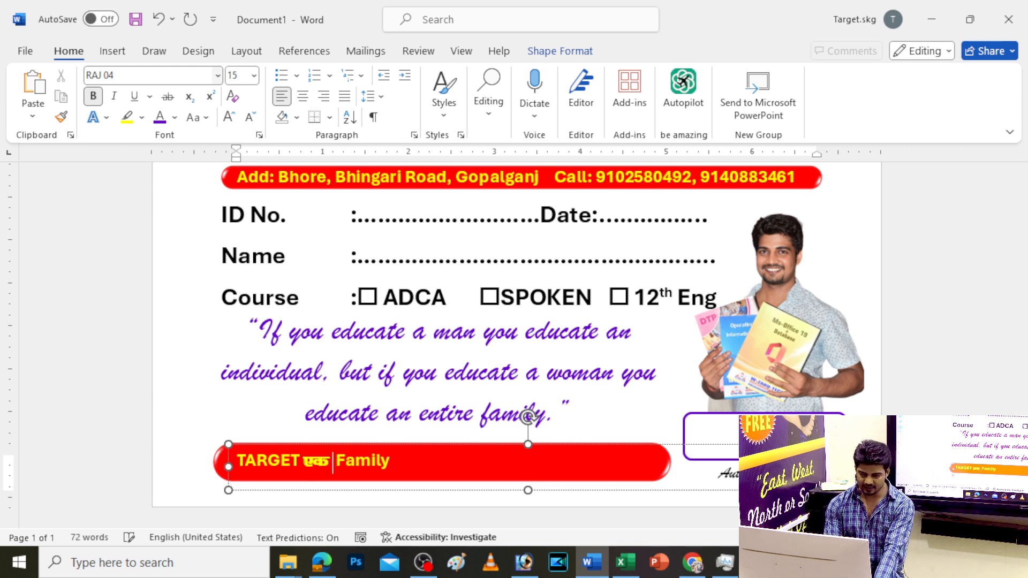
{"action": "type", "text": " dks"}
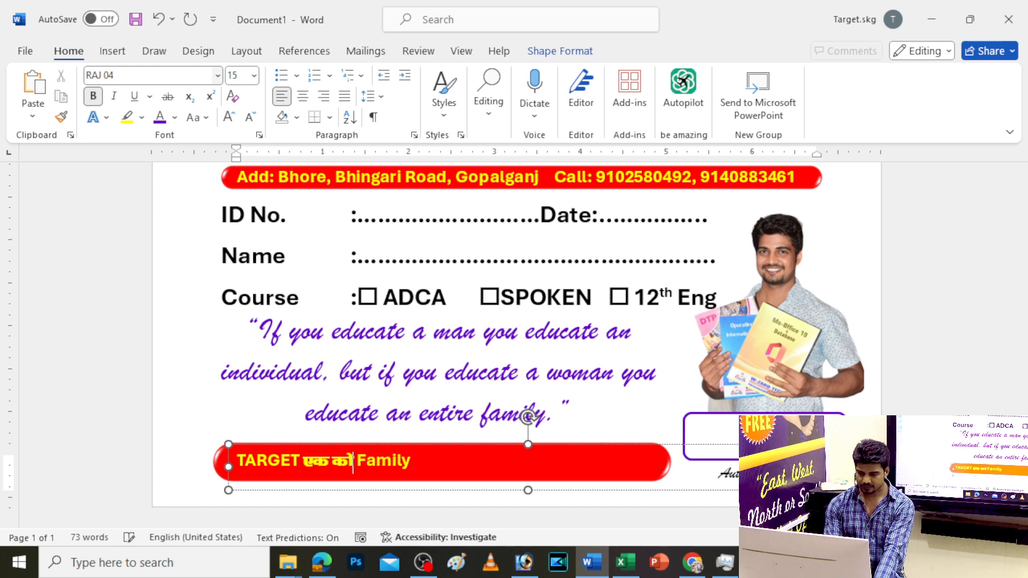
{"action": "type", "text": " pax ugh"}
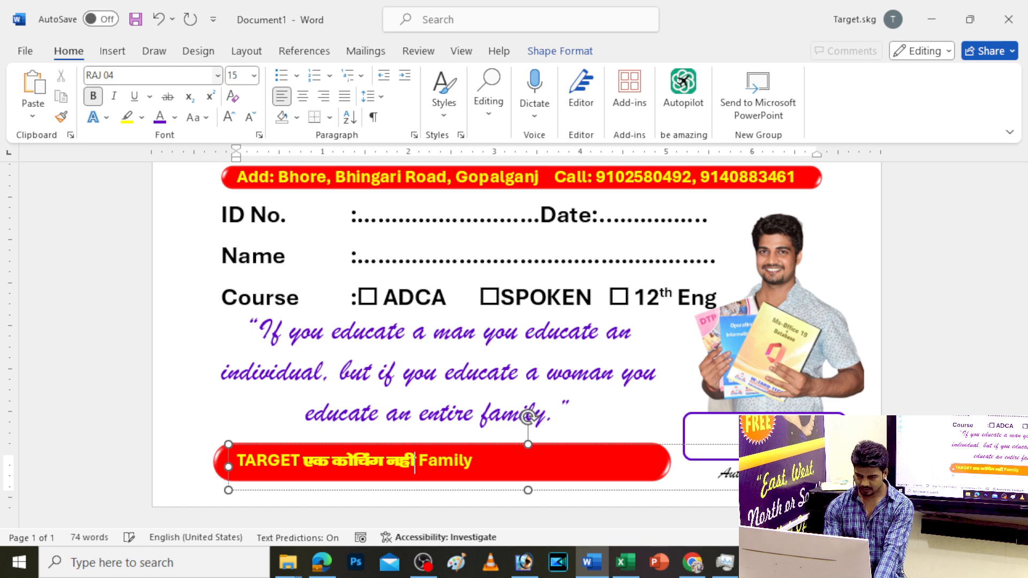
{"action": "key", "text": "BackSpace"}
{"action": "key", "text": "BackSpace"}
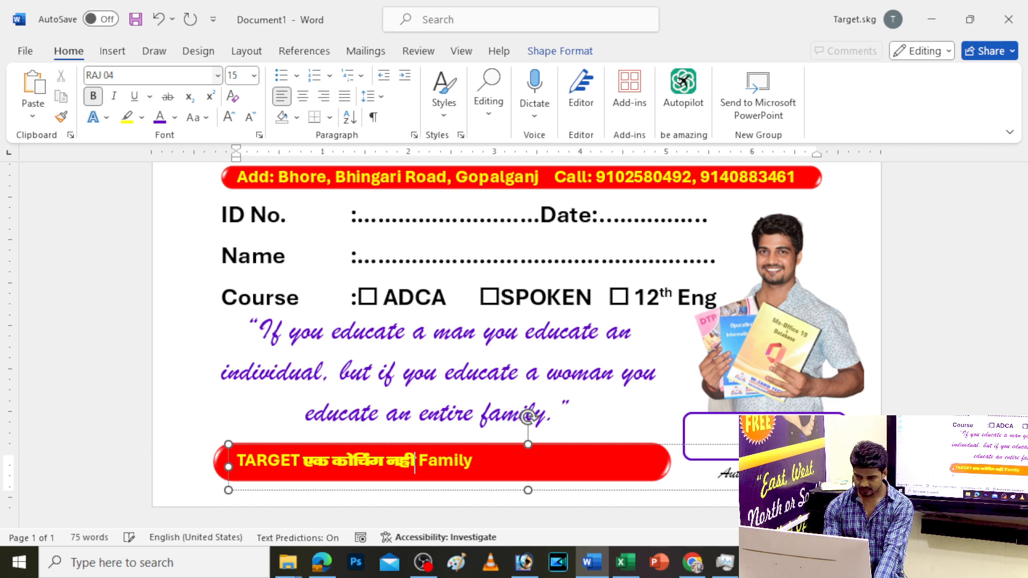
{"action": "type", "text": "ी"}
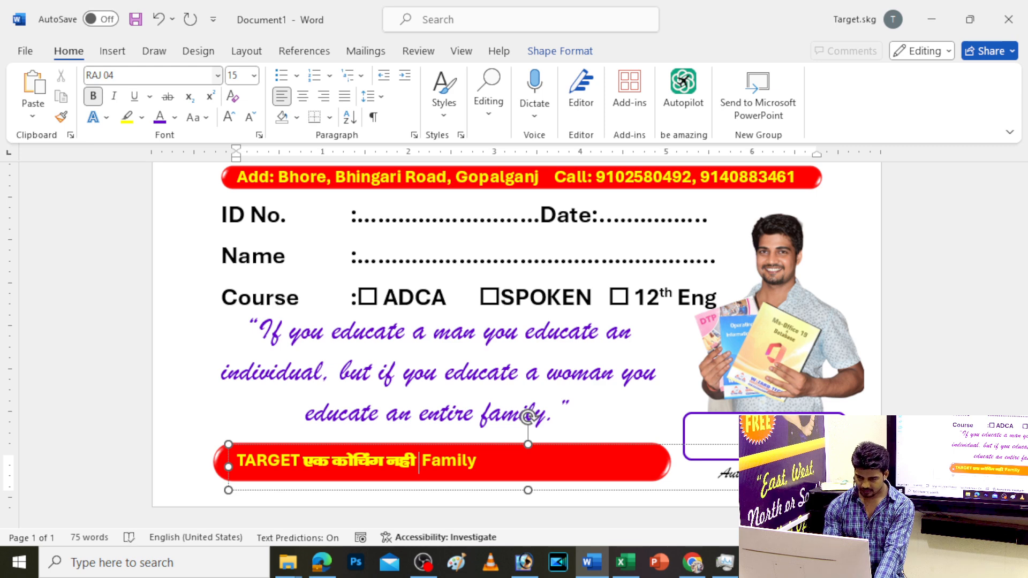
{"action": "key", "text": "BackSpace"}
{"action": "type", "text": ","}
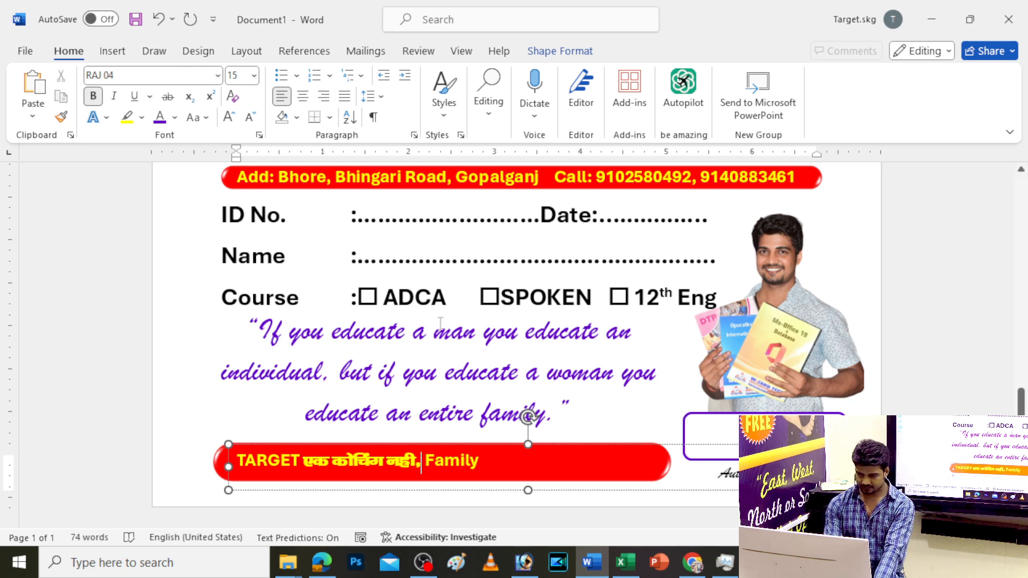
{"action": "type", "text": " एक"}
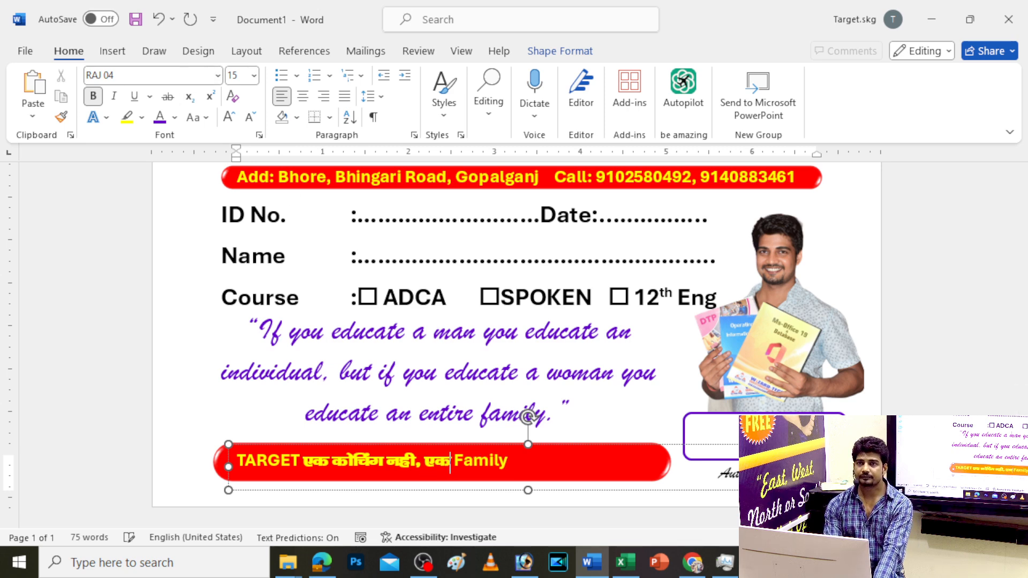
{"action": "key", "text": "BackSpace"}
{"action": "key", "text": "BackSpace"}
{"action": "key", "text": "BackSpace"}
{"action": "key", "text": "BackSpace"}
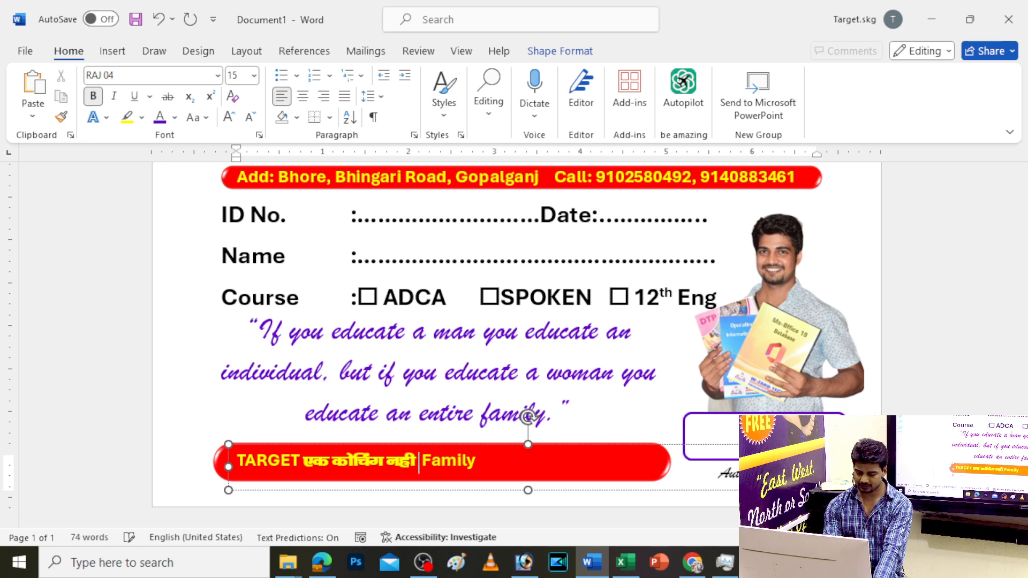
{"action": "type", "text": "ब "}
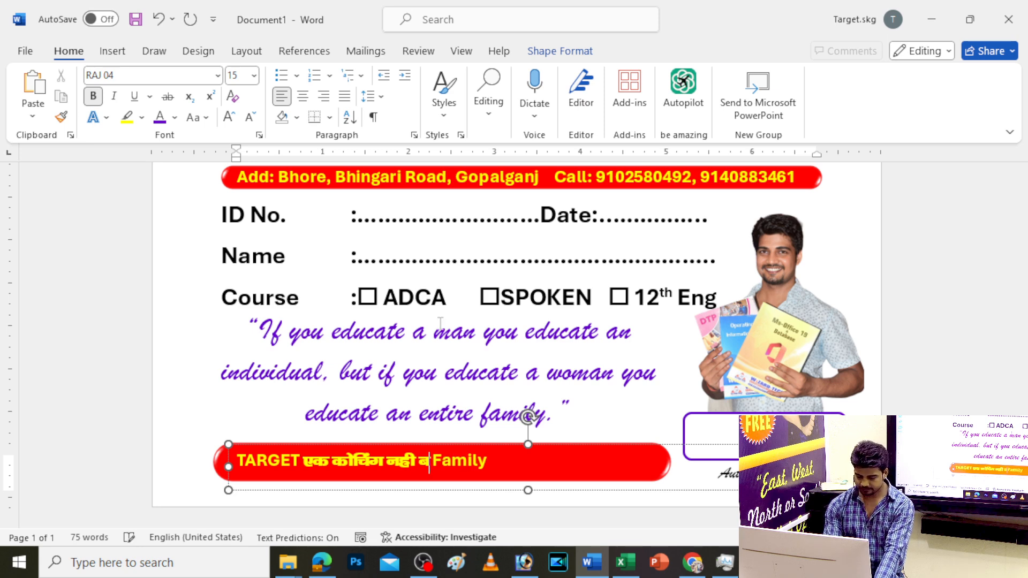
{"action": "type", "text": "ल्कि एक"}
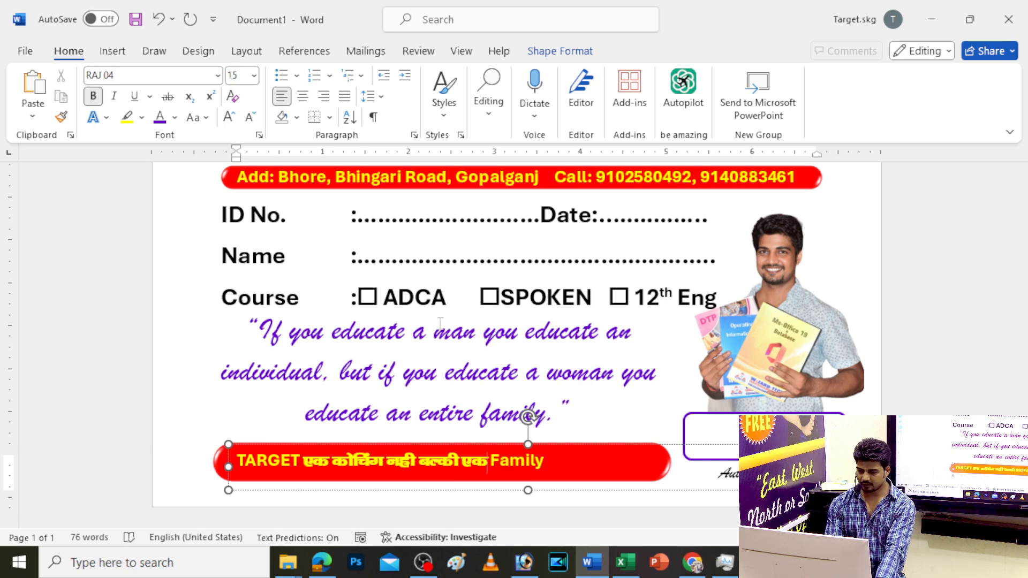
Add 'है' after Family to finish the Hindi slogan and exit text editing
{"action": "key", "text": "shift+Left"}
{"action": "key", "text": "ctrl+c"}
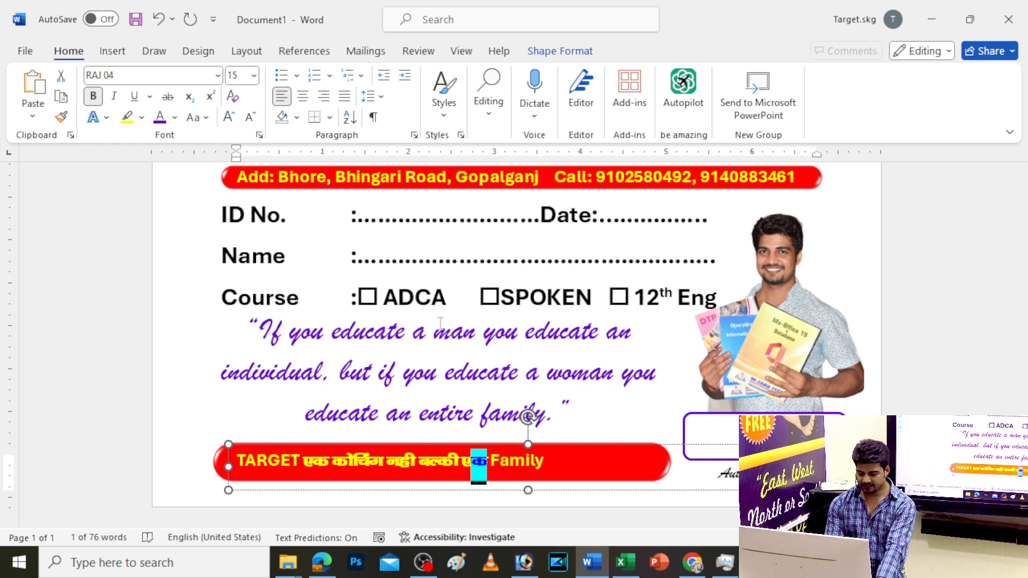
{"action": "key", "text": "Right"}
{"action": "key", "text": "Right"}
{"action": "key", "text": "Right"}
{"action": "key", "text": "Right"}
{"action": "key", "text": "Right"}
{"action": "key", "text": "Right"}
{"action": "key", "text": "Right"}
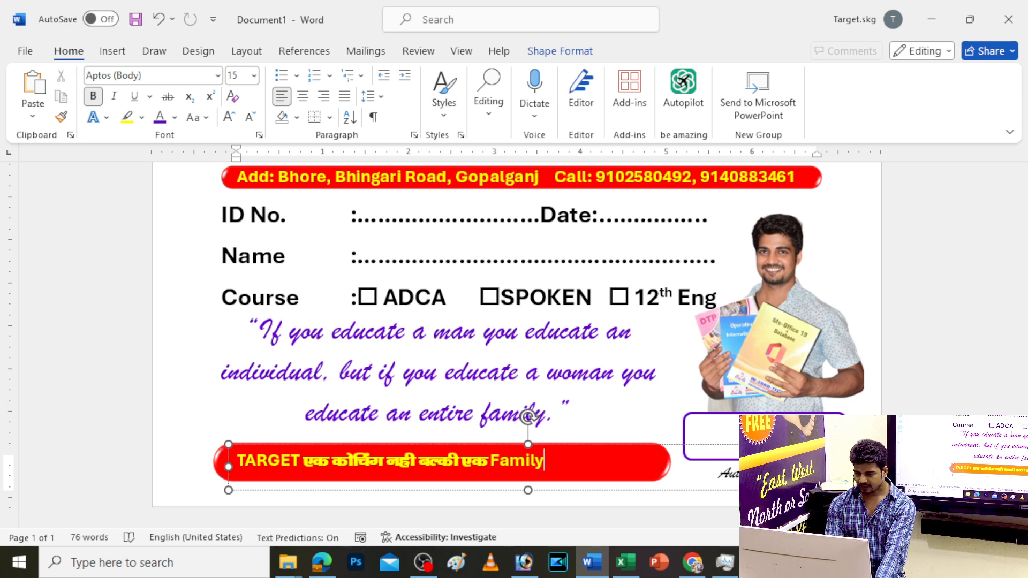
{"action": "key", "text": "ctrl+v"}
{"action": "key", "text": "shift+Left"}
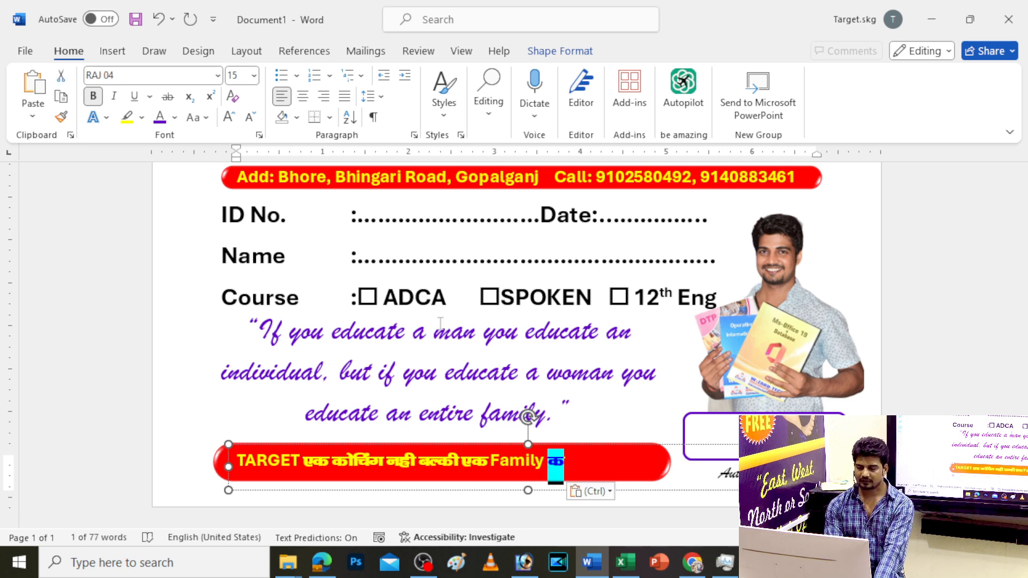
{"action": "type", "text": "gS"}
{"action": "key", "text": "Escape"}
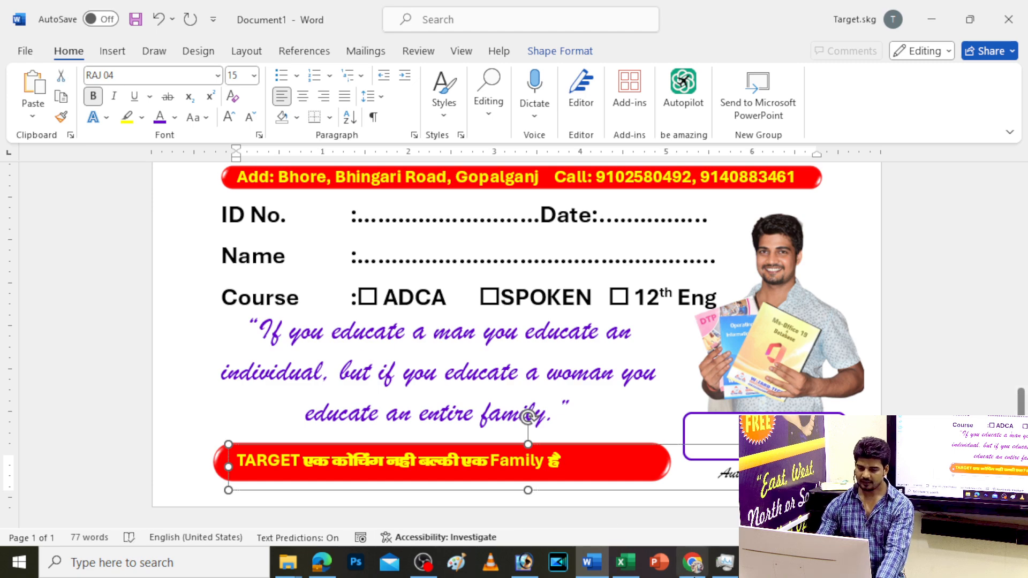
{"action": "mouse_move", "coordinate": [703, 572]}
{"action": "left_click", "coordinate": [848, 460]}
Set the word TARGET in the banner to the A Black Lives font
{"action": "left_click", "coordinate": [650, 343]}
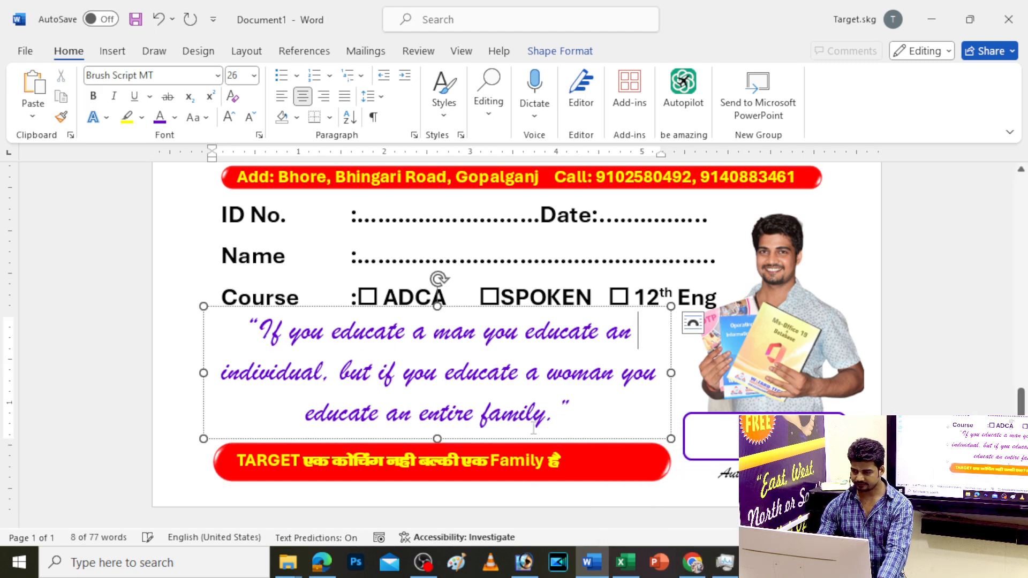
{"action": "scroll", "coordinate": [532, 432], "scroll_direction": "up", "scroll_amount": 6}
{"action": "scroll", "coordinate": [532, 432], "scroll_direction": "up", "scroll_amount": 4}
{"action": "scroll", "coordinate": [518, 446], "scroll_direction": "down", "scroll_amount": 3}
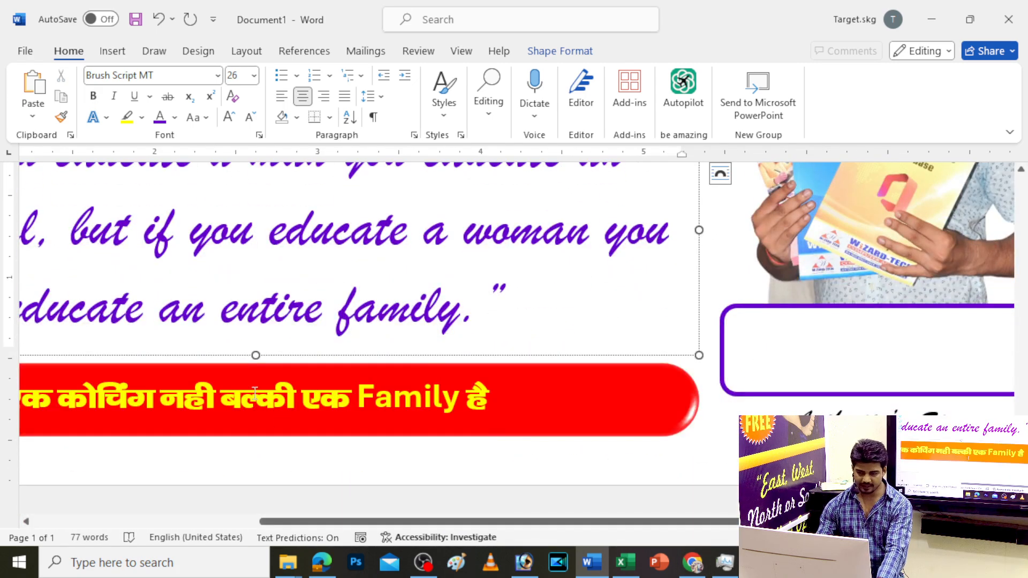
{"action": "left_click", "coordinate": [234, 402]}
{"action": "left_click_drag", "start_coordinate": [423, 522], "coordinate": [182, 522]}
{"action": "double_click", "coordinate": [241, 398]}
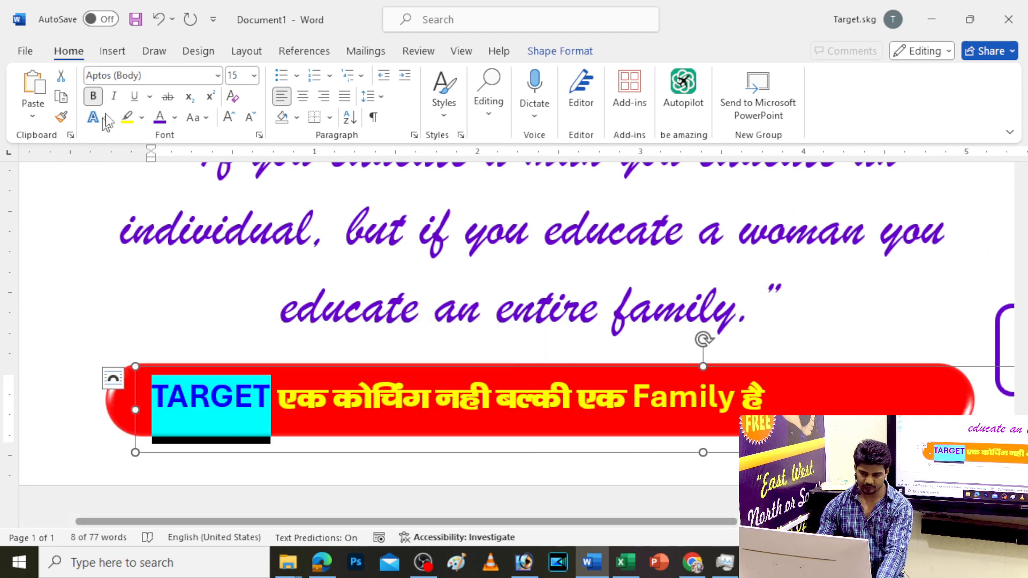
{"action": "left_click", "coordinate": [217, 76]}
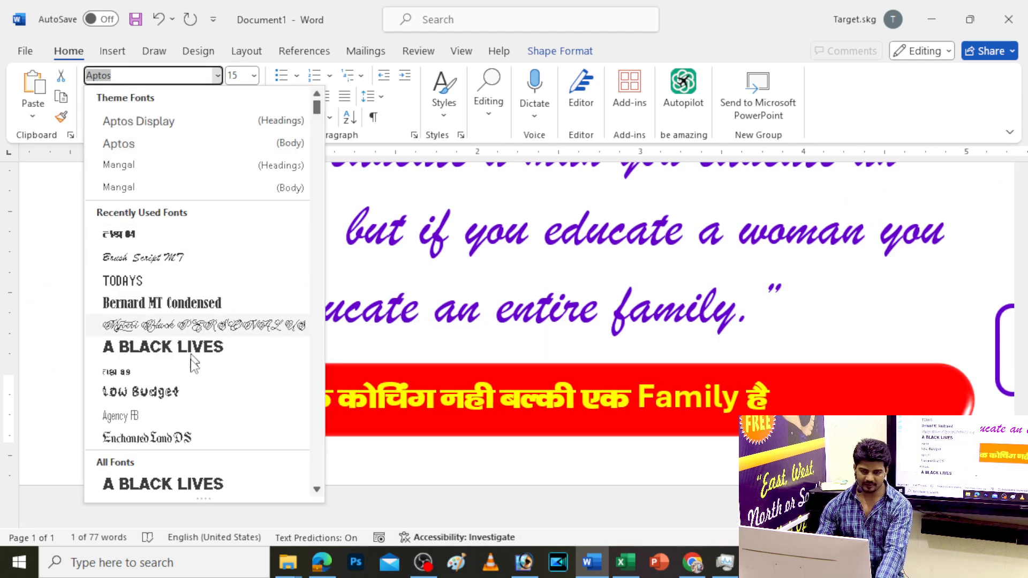
{"action": "left_click", "coordinate": [172, 352]}
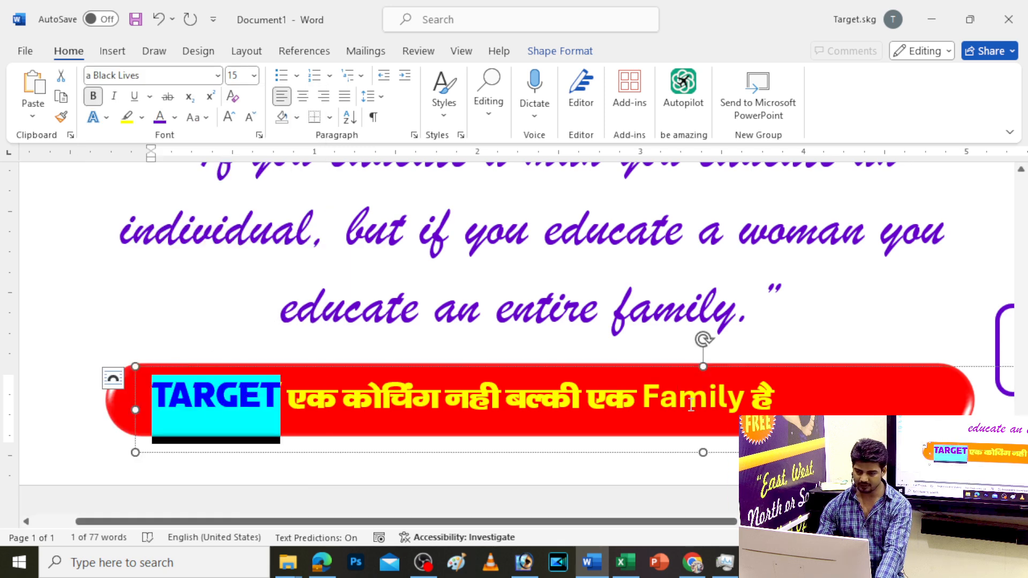
Set the word Family in Bernard MT Condensed
{"action": "double_click", "coordinate": [654, 400]}
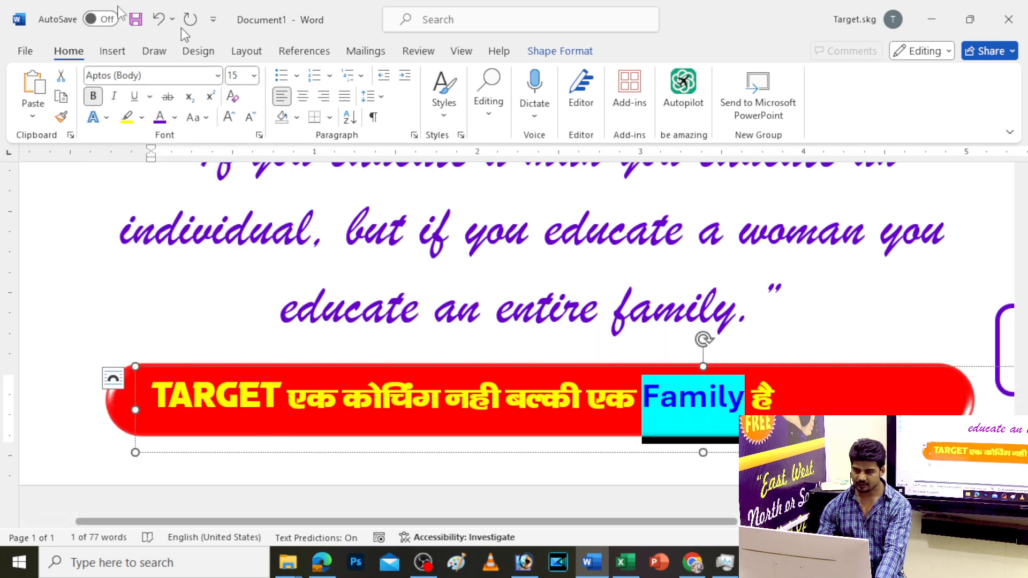
{"action": "left_click", "coordinate": [218, 75]}
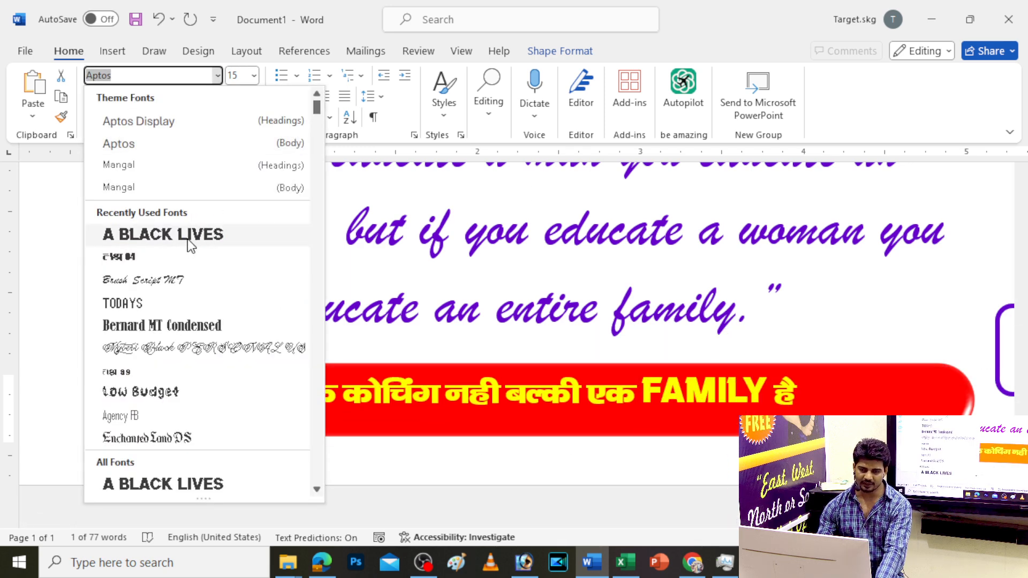
{"action": "scroll", "coordinate": [187, 423], "scroll_direction": "down", "scroll_amount": 3}
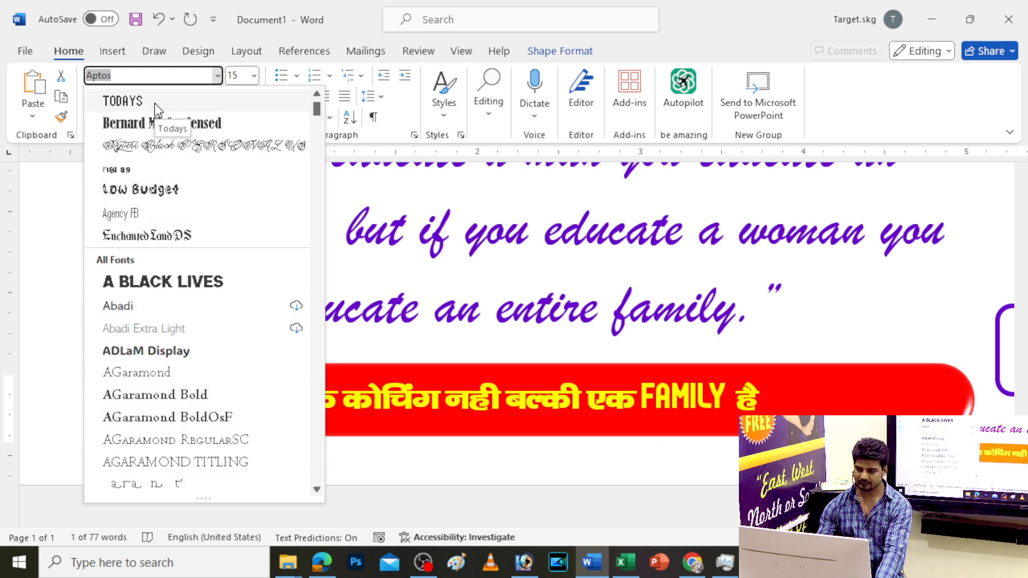
{"action": "scroll", "coordinate": [142, 395], "scroll_direction": "down", "scroll_amount": 12}
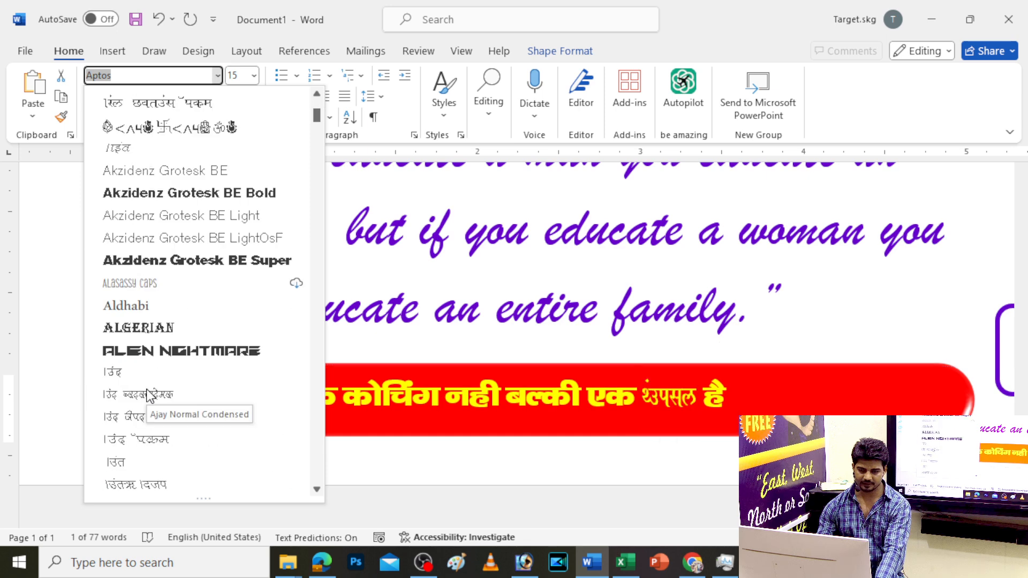
{"action": "scroll", "coordinate": [142, 246], "scroll_direction": "up", "scroll_amount": 15}
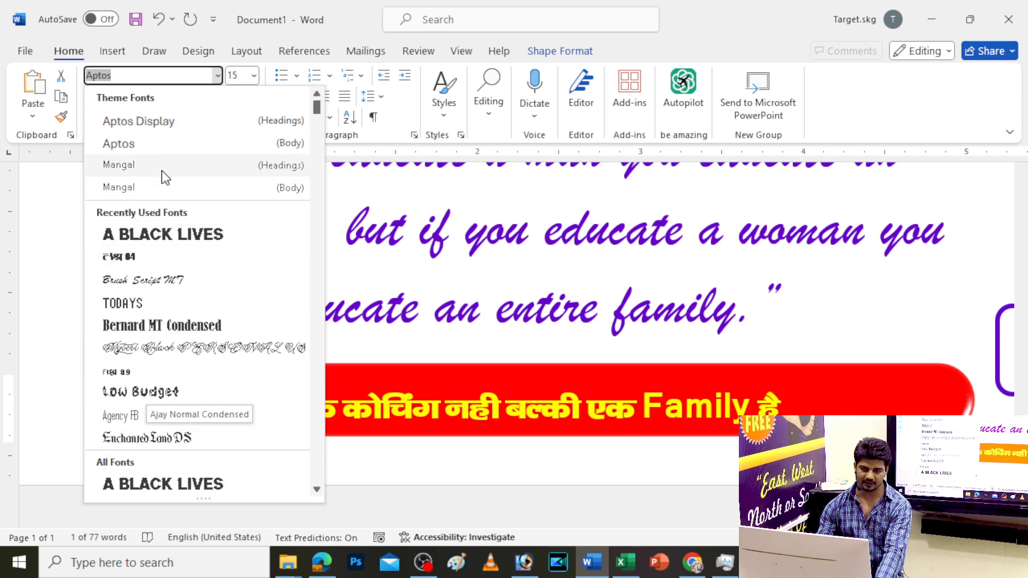
{"action": "left_click", "coordinate": [161, 325]}
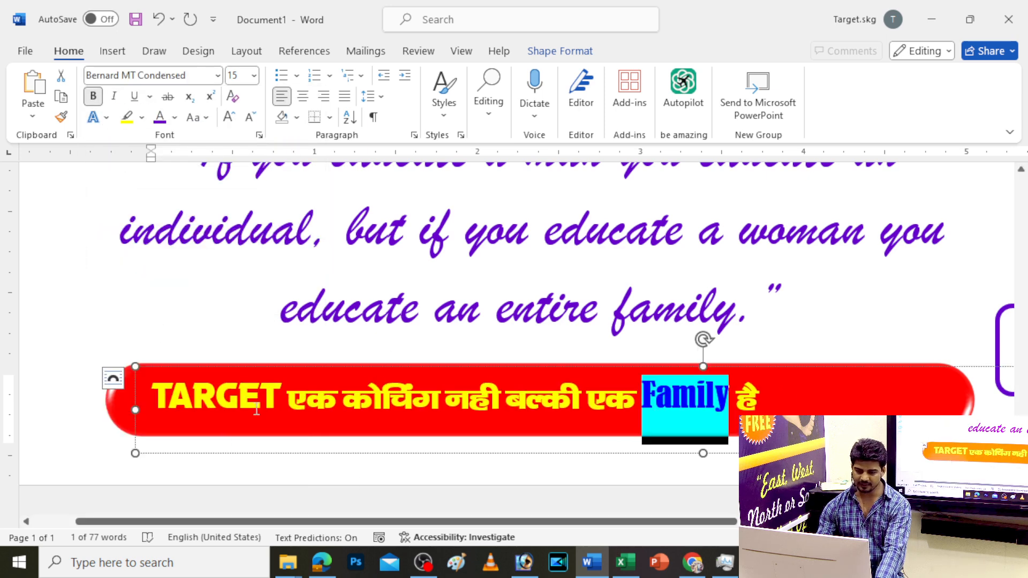
Enlarge the Hindi words, 'है', and then all banner text by two size steps
{"action": "left_click_drag", "start_coordinate": [292, 394], "coordinate": [636, 380]}
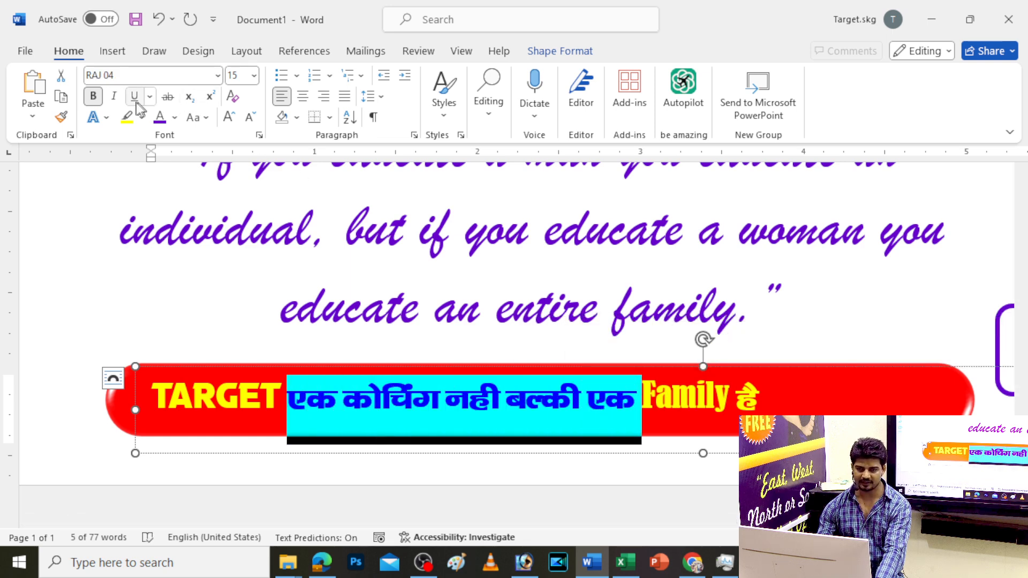
{"action": "left_click", "coordinate": [228, 116]}
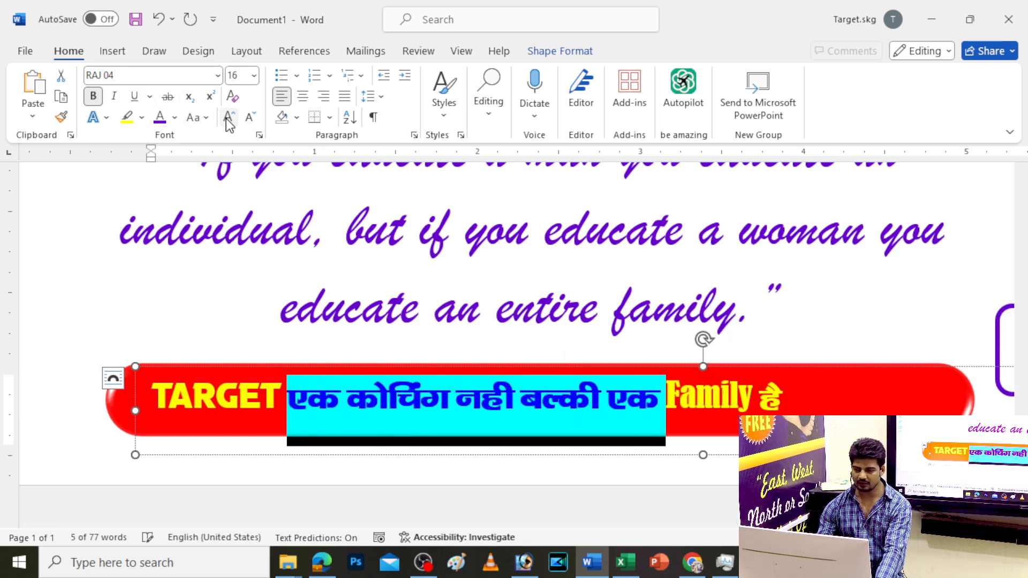
{"action": "double_click", "coordinate": [769, 399]}
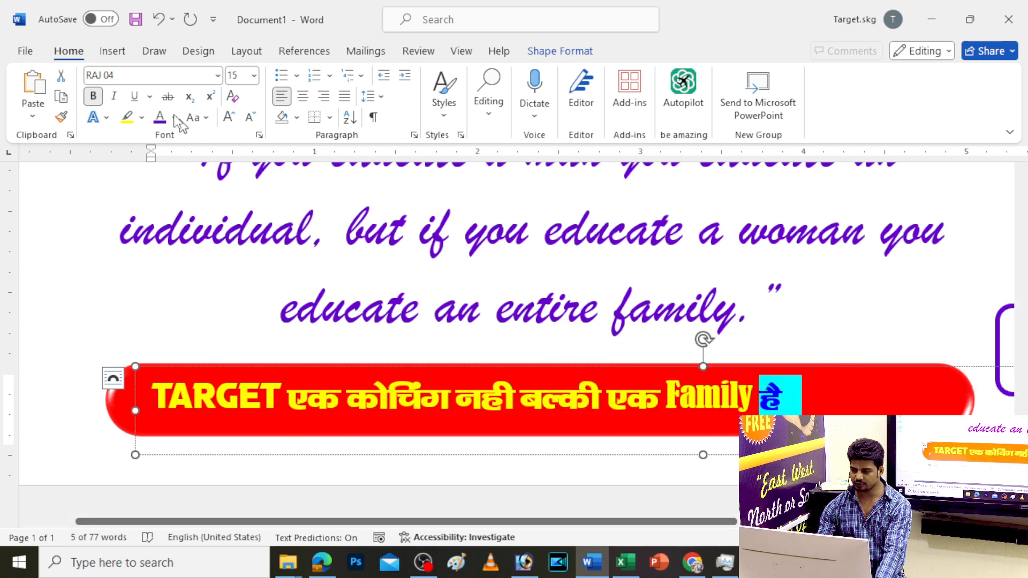
{"action": "left_click", "coordinate": [228, 124]}
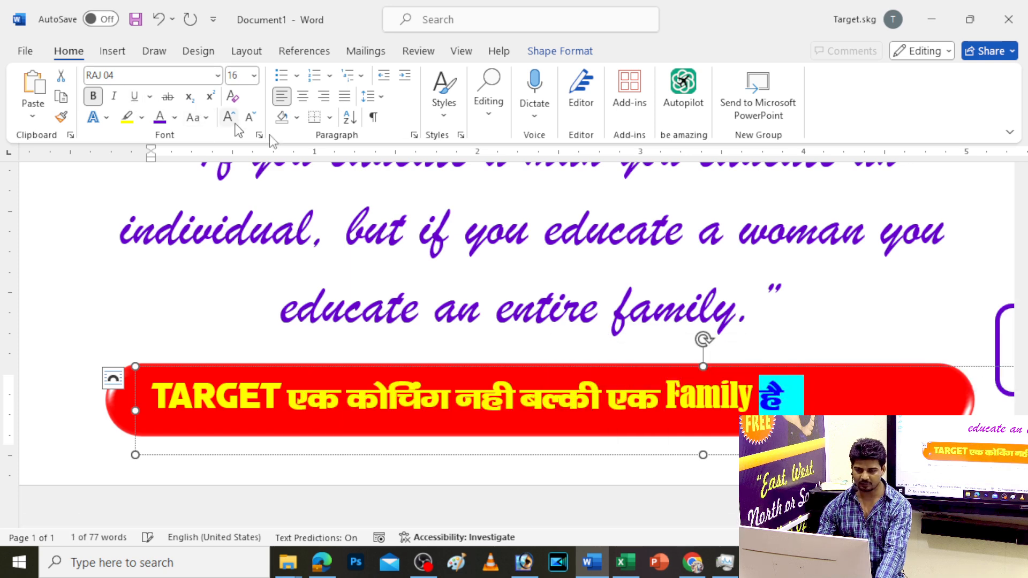
{"action": "key", "text": "Escape"}
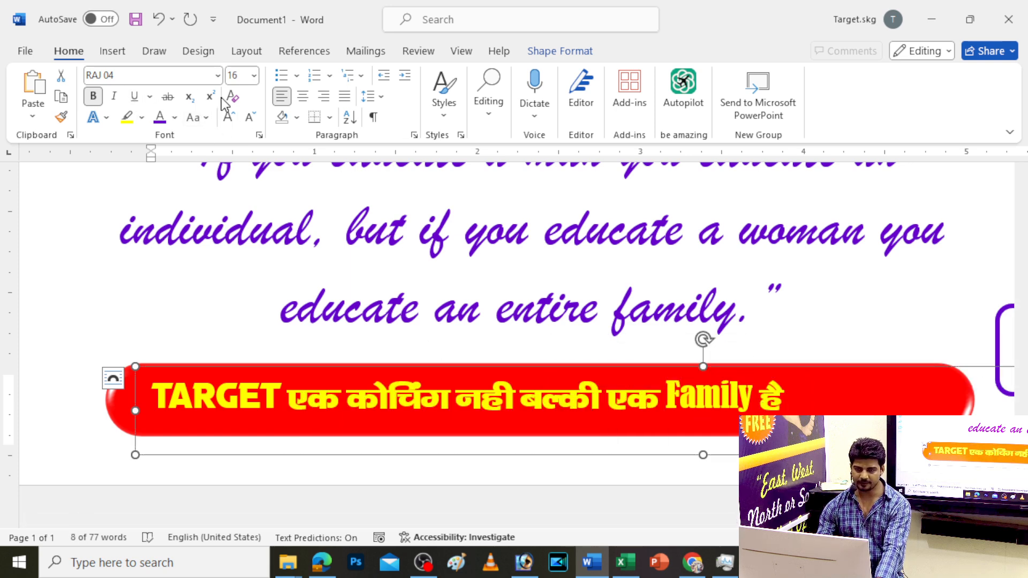
{"action": "left_click", "coordinate": [228, 118]}
{"action": "left_click", "coordinate": [228, 121]}
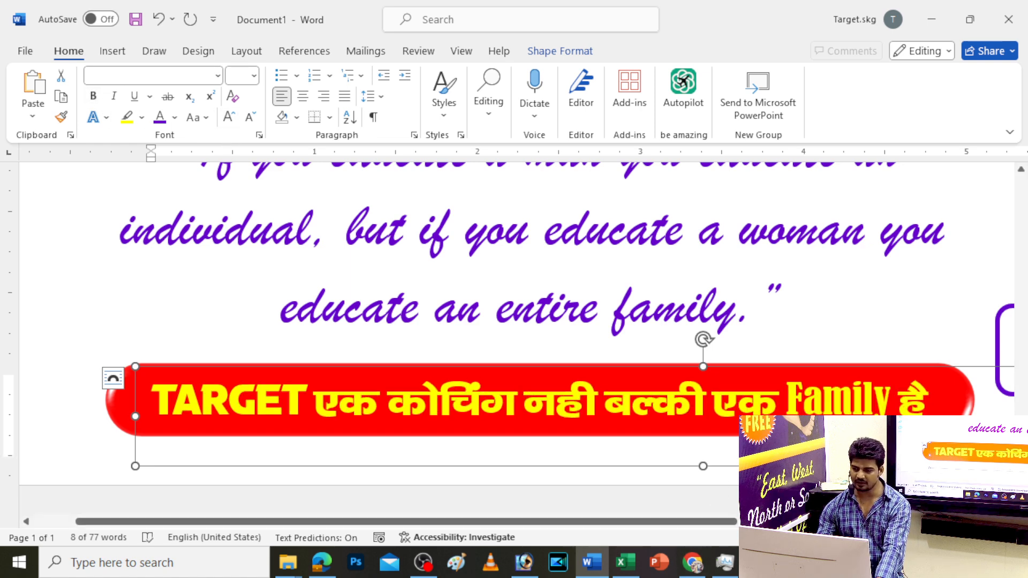
Correct the Hindi word नही to नहीं in the banner
{"action": "left_click", "coordinate": [598, 399]}
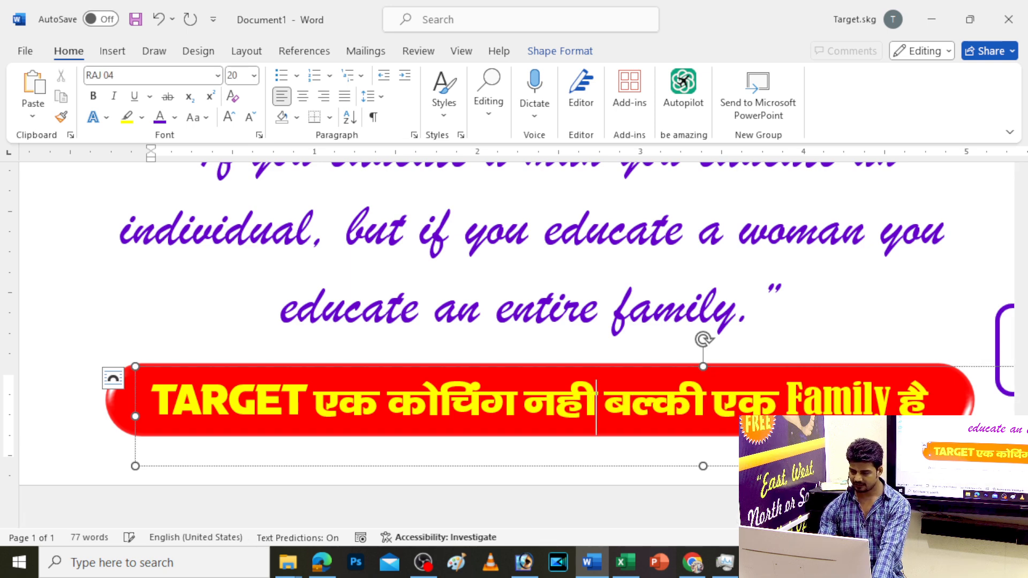
{"action": "key", "text": "BackSpace"}
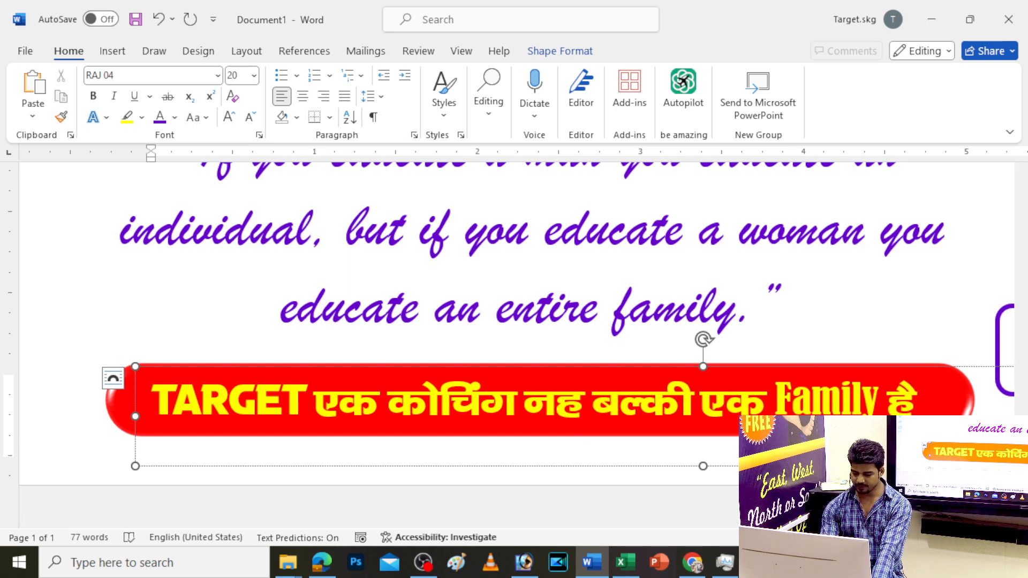
{"action": "type", "text": "ीं"}
{"action": "key", "text": "Escape"}
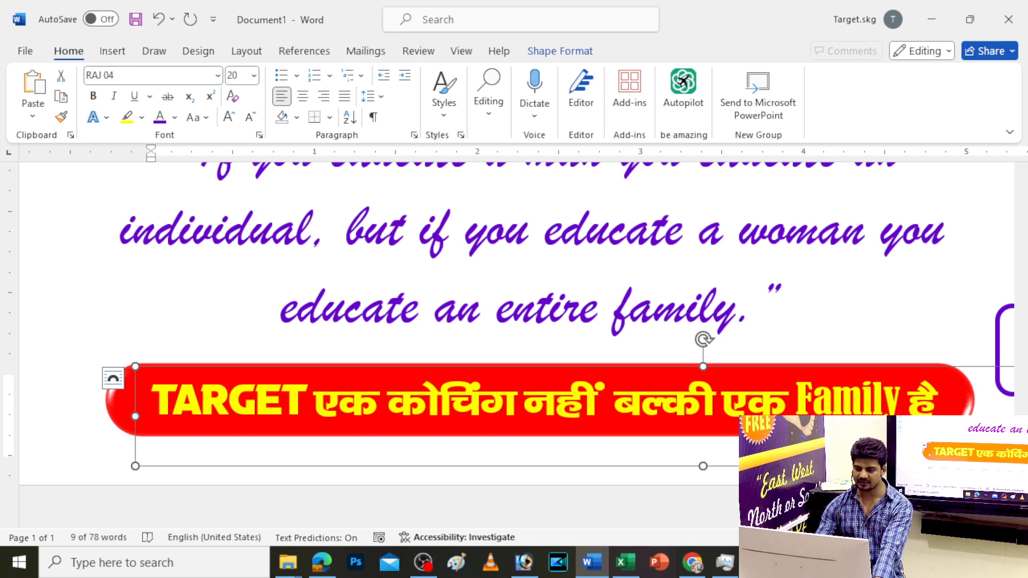
{"action": "scroll", "coordinate": [598, 398], "scroll_direction": "down", "scroll_amount": 3}
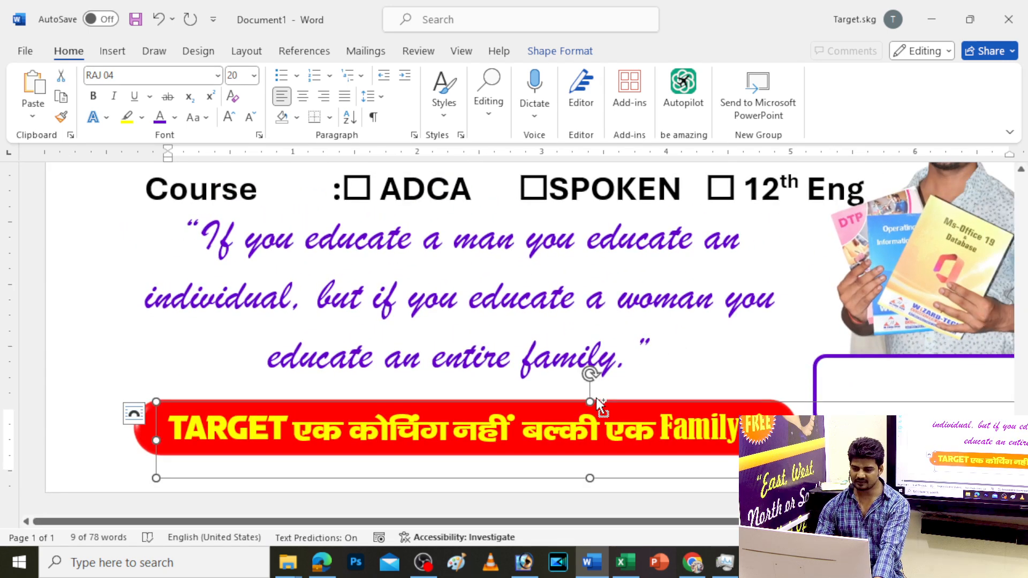
Enlarge the Hindi words one step and type an 'AA' placeholder before TARGET
{"action": "left_click_drag", "start_coordinate": [293, 433], "coordinate": [660, 435]}
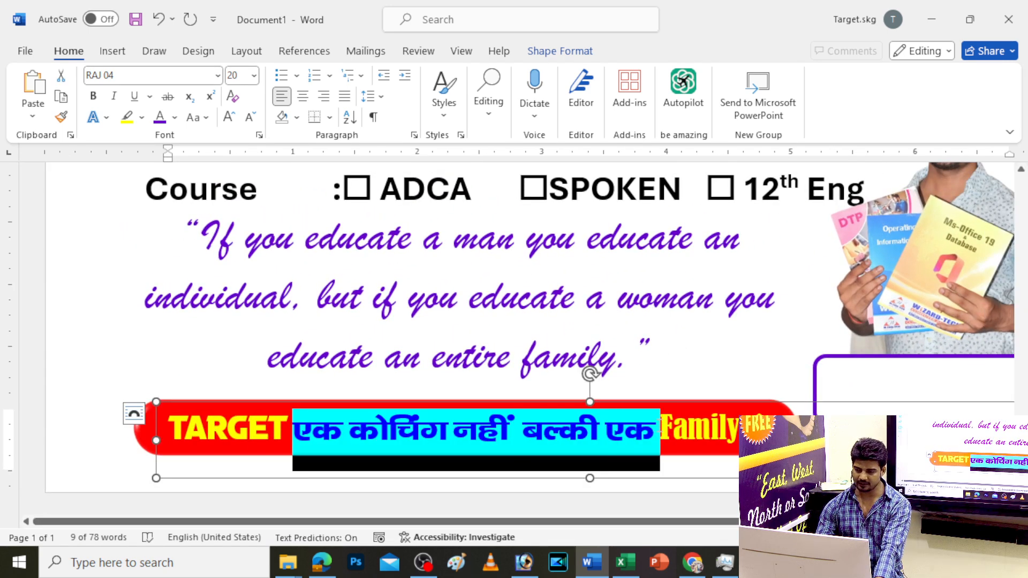
{"action": "left_click", "coordinate": [226, 119]}
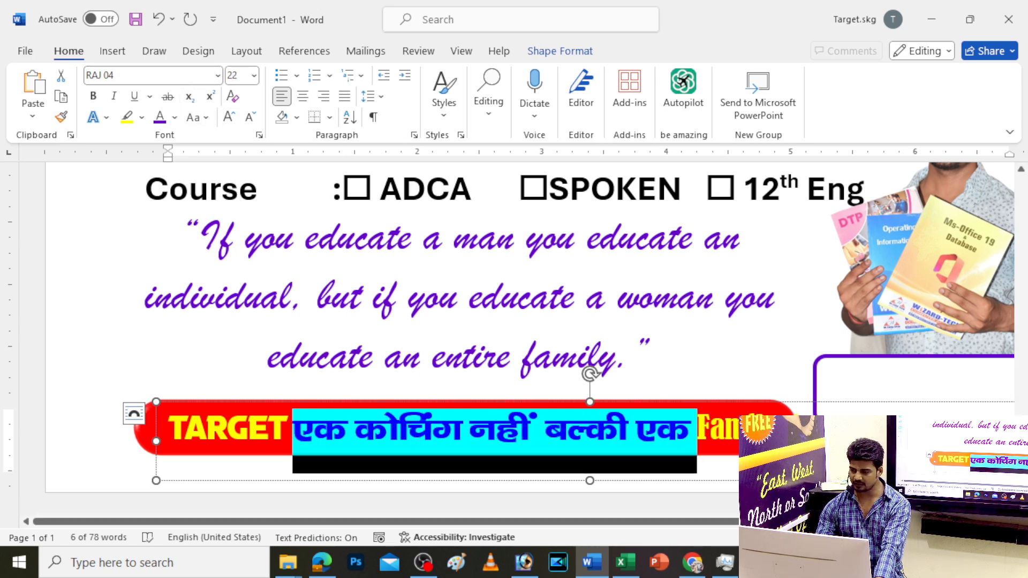
{"action": "key", "text": "ctrl+z"}
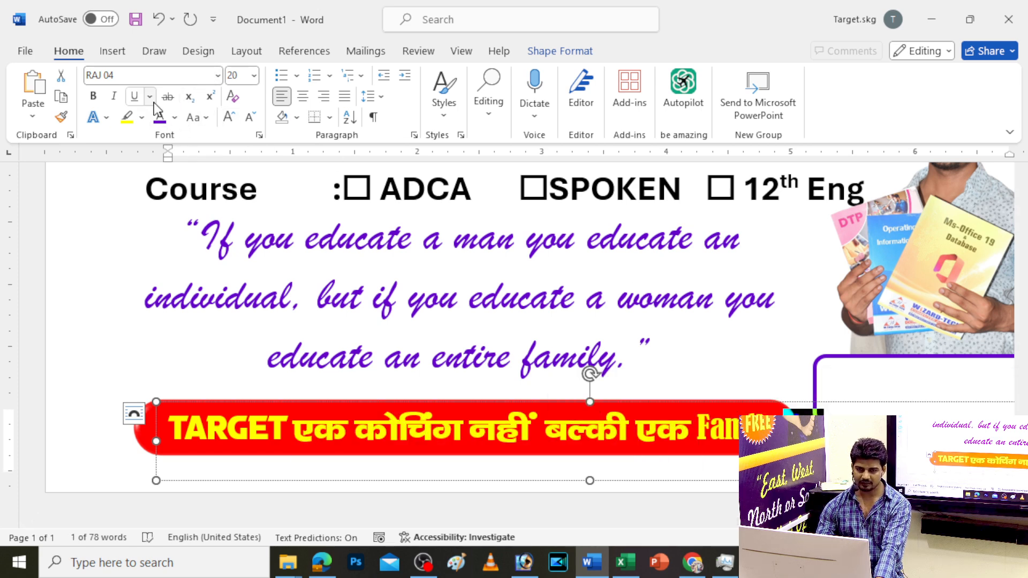
{"action": "left_click", "coordinate": [229, 118]}
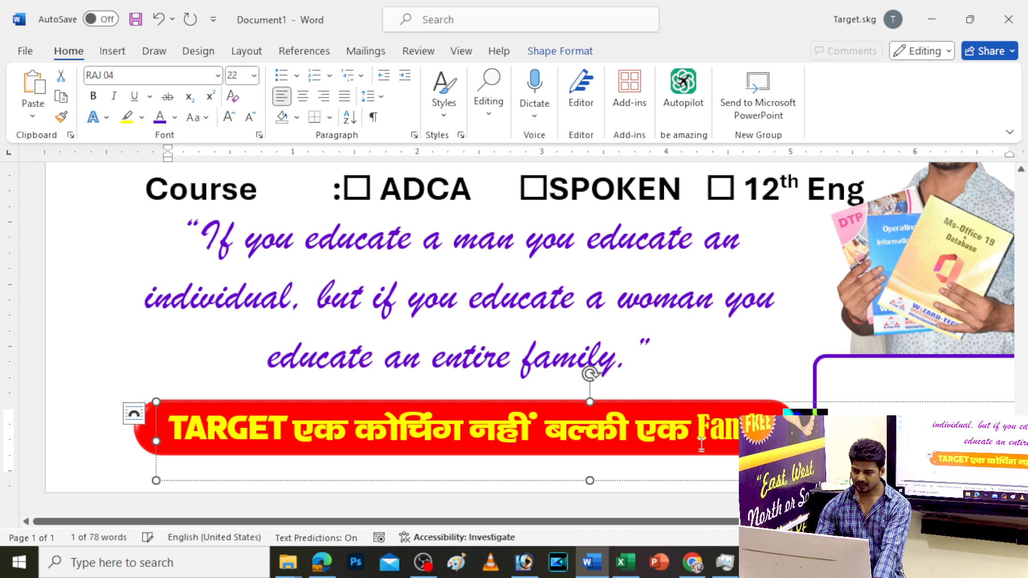
{"action": "left_click", "coordinate": [173, 434]}
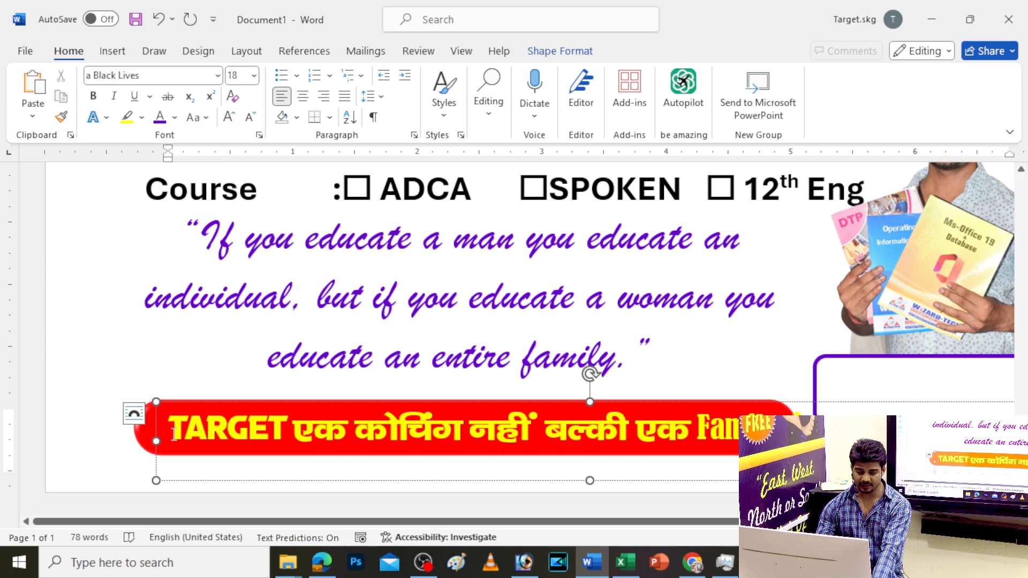
{"action": "type", "text": "A"}
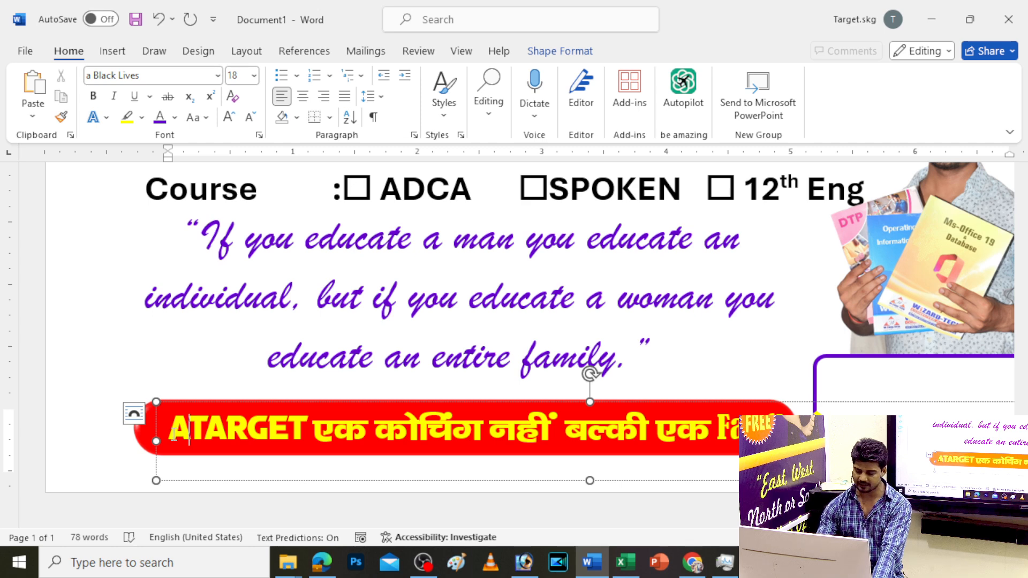
{"action": "type", "text": "A"}
{"action": "scroll", "coordinate": [174, 434], "scroll_direction": "down", "scroll_amount": 1}
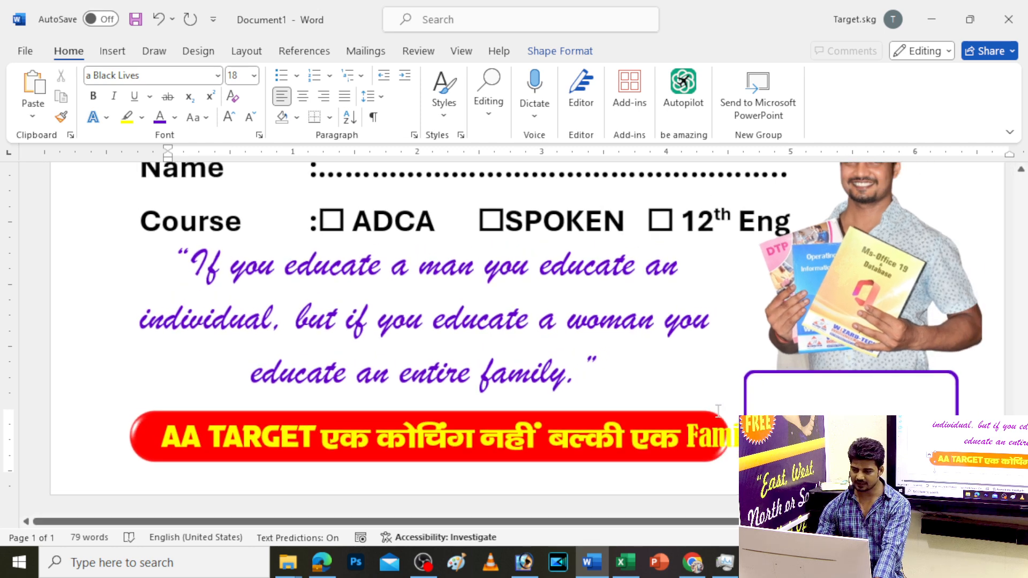
{"action": "key", "text": "End"}
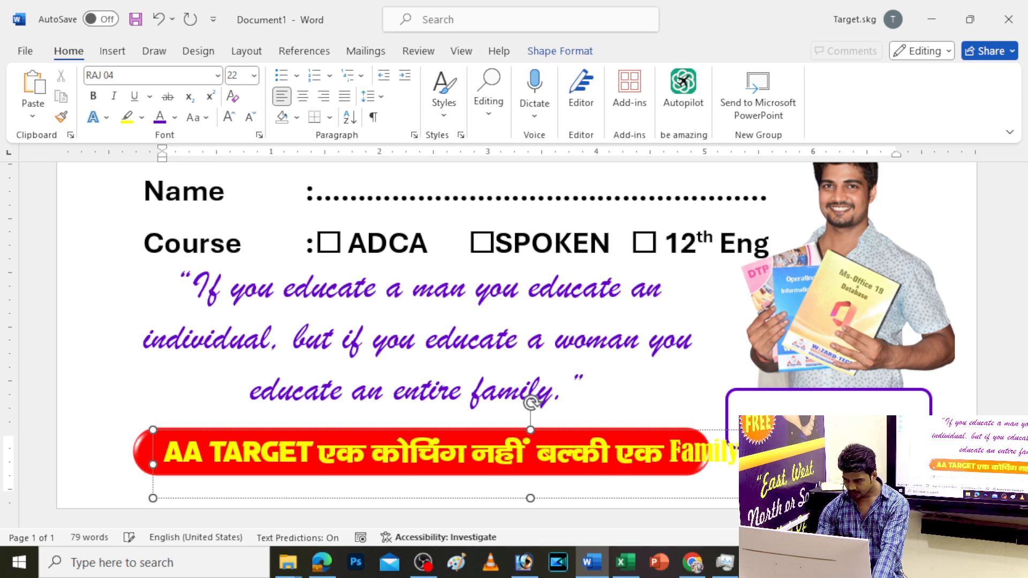
Replace AA with the pasted II marks, join the slogan onto one line, and centre it
{"action": "left_click_drag", "start_coordinate": [785, 453], "coordinate": [750, 452]}
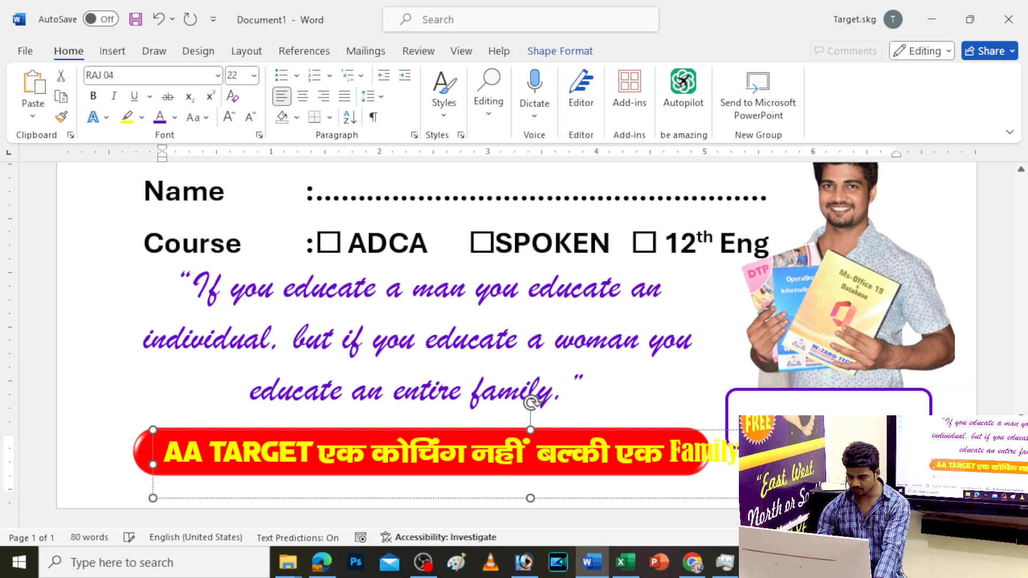
{"action": "double_click", "coordinate": [194, 456]}
{"action": "key", "text": "ctrl+v"}
{"action": "key", "text": "Escape"}
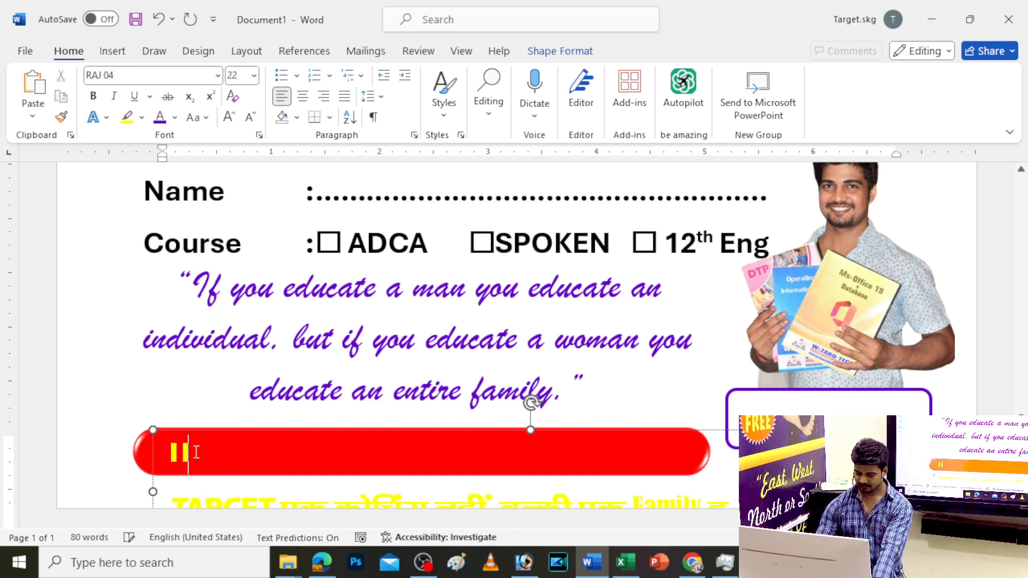
{"action": "key", "text": "Delete"}
{"action": "key", "text": "Escape"}
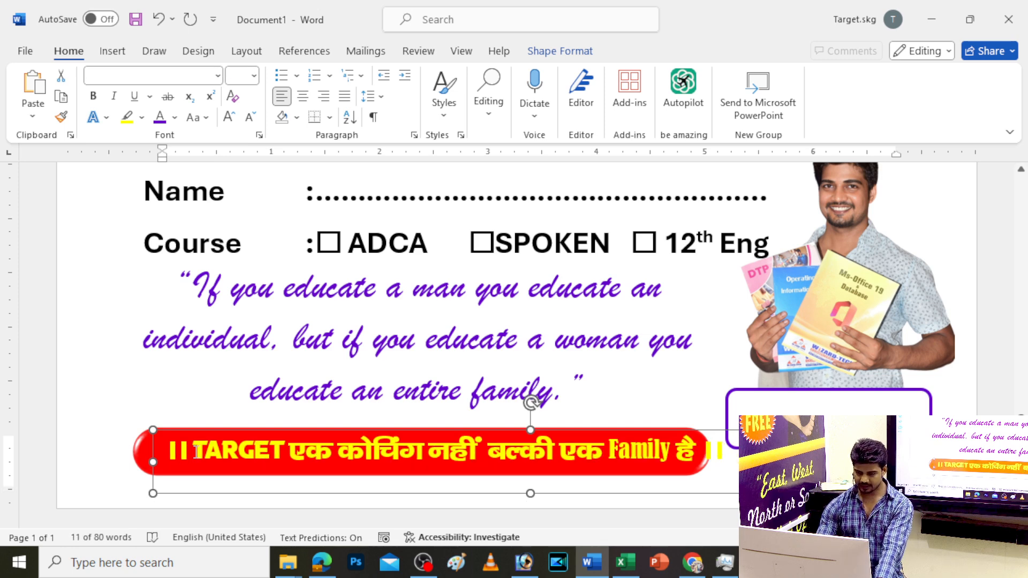
{"action": "left_click_drag", "start_coordinate": [229, 433], "coordinate": [207, 433]}
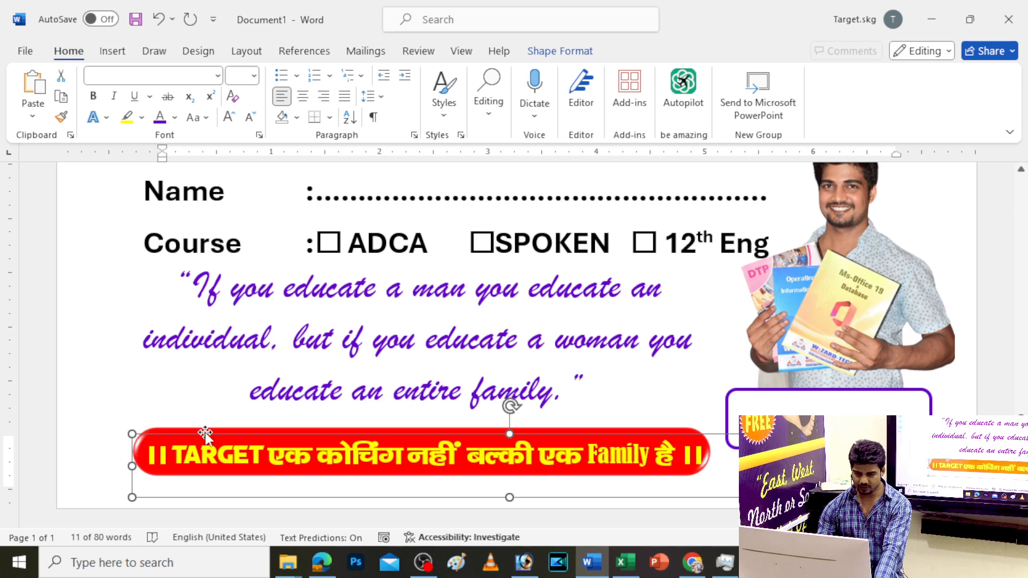
{"action": "left_click", "coordinate": [205, 429]}
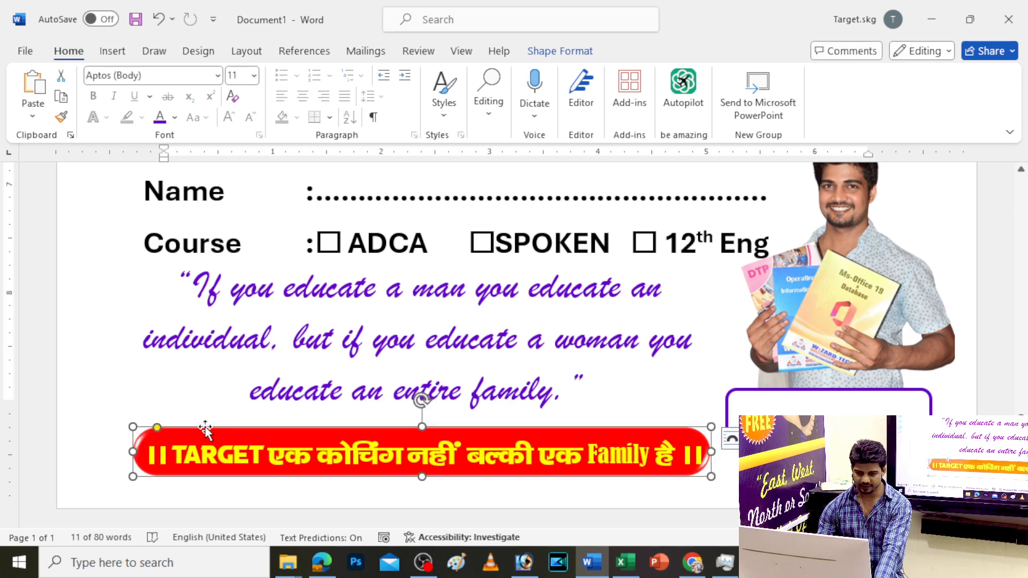
Fill the slogan banner near-black, shorten it to 0.37 inches, and raise its text inside
{"action": "left_click", "coordinate": [541, 50]}
{"action": "left_click", "coordinate": [378, 80]}
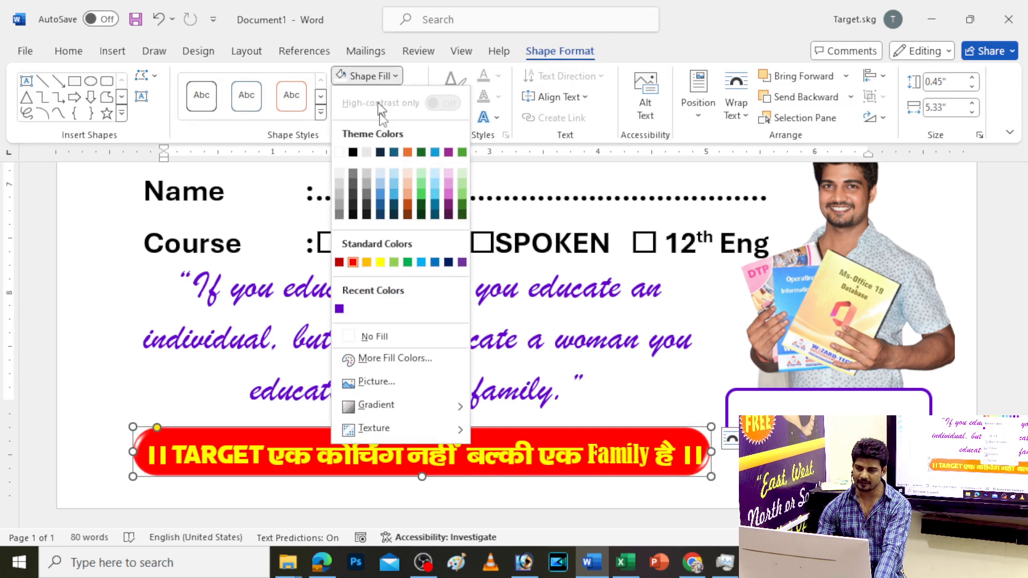
{"action": "left_click", "coordinate": [353, 215]}
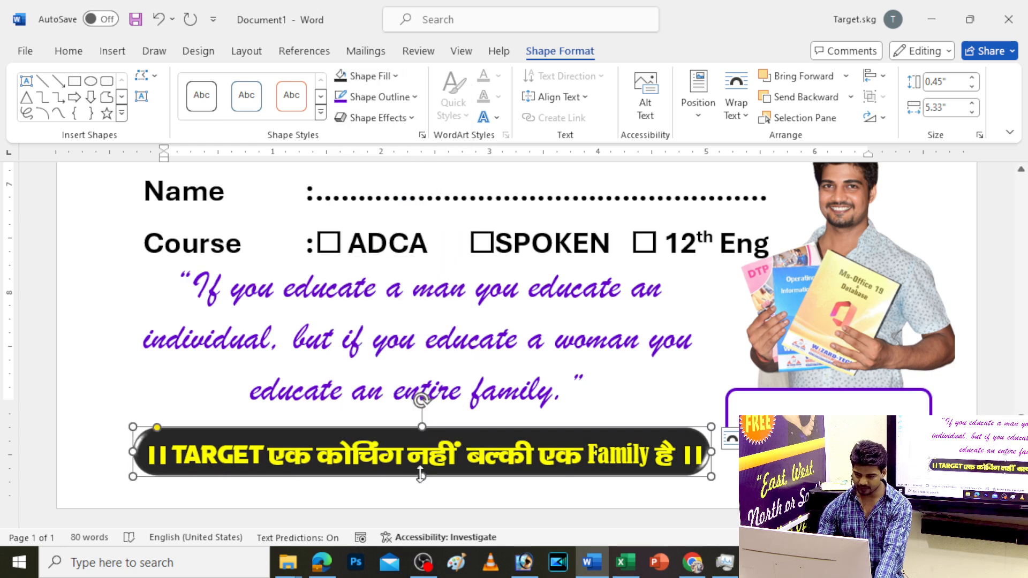
{"action": "left_click_drag", "start_coordinate": [421, 475], "coordinate": [417, 469]}
{"action": "left_click", "coordinate": [383, 449]}
{"action": "left_click_drag", "start_coordinate": [383, 436], "coordinate": [380, 429]}
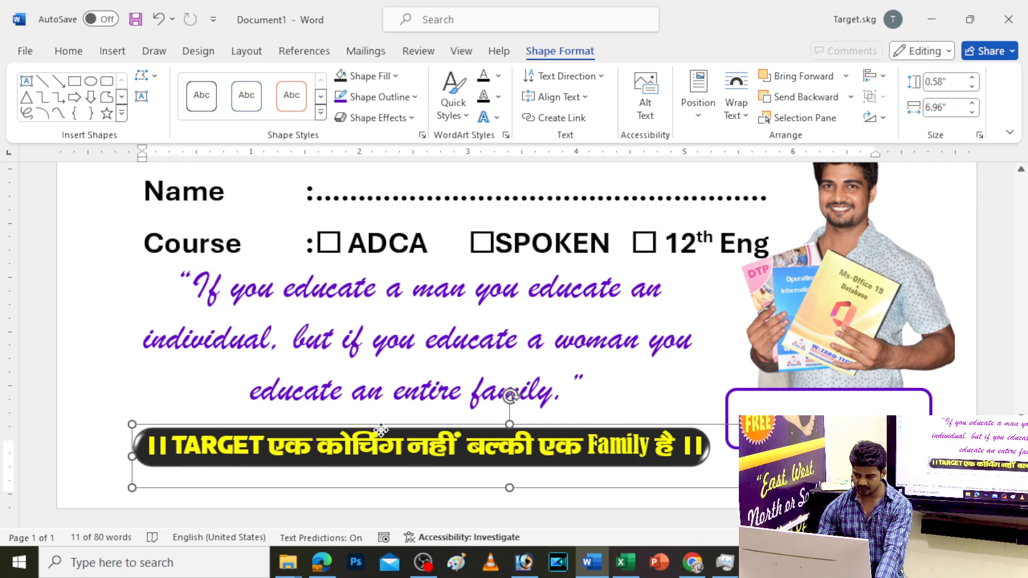
{"action": "left_click", "coordinate": [547, 390]}
{"action": "scroll", "coordinate": [547, 391], "scroll_direction": "down", "scroll_amount": 3}
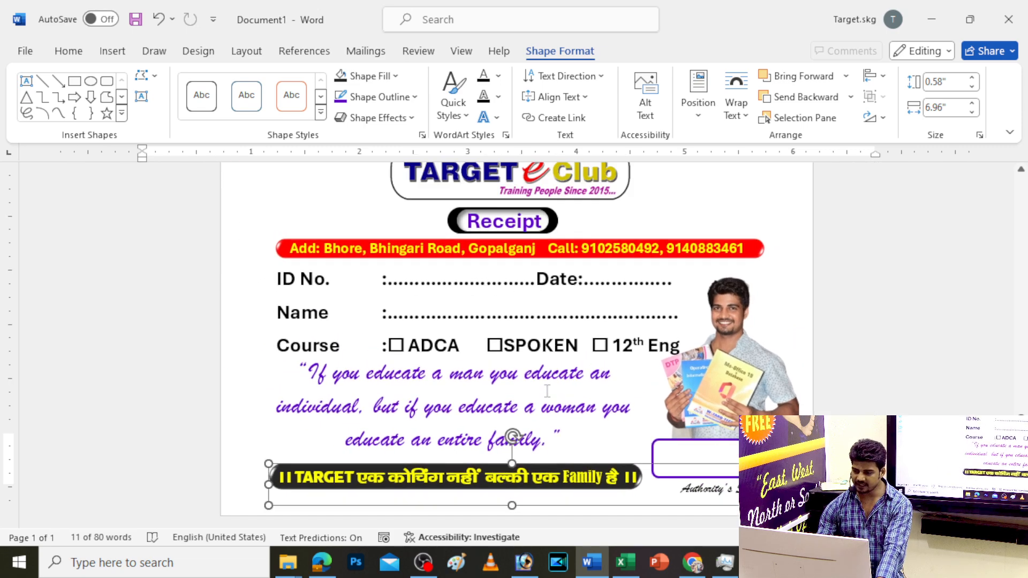
{"action": "scroll", "coordinate": [547, 390], "scroll_direction": "down", "scroll_amount": 5}
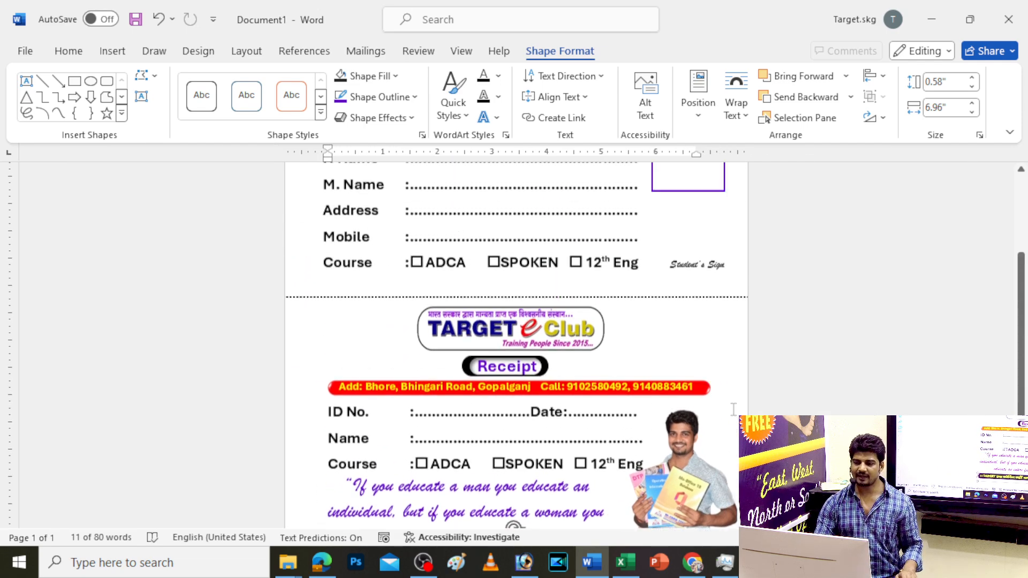
{"action": "scroll", "coordinate": [734, 410], "scroll_direction": "up", "scroll_amount": 4}
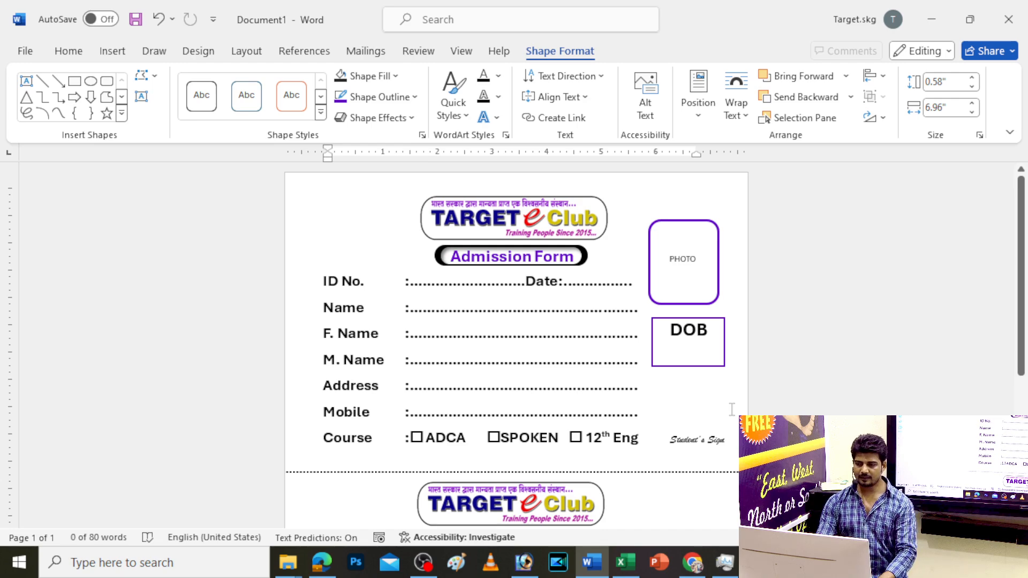
{"action": "scroll", "coordinate": [731, 409], "scroll_direction": "up", "scroll_amount": 4}
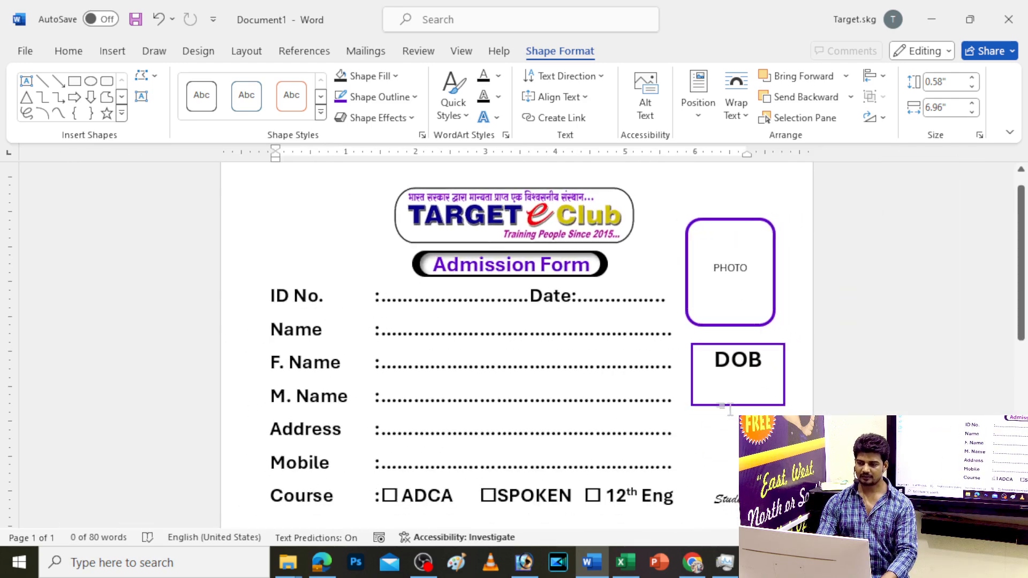
{"action": "scroll", "coordinate": [729, 409], "scroll_direction": "down", "scroll_amount": 8}
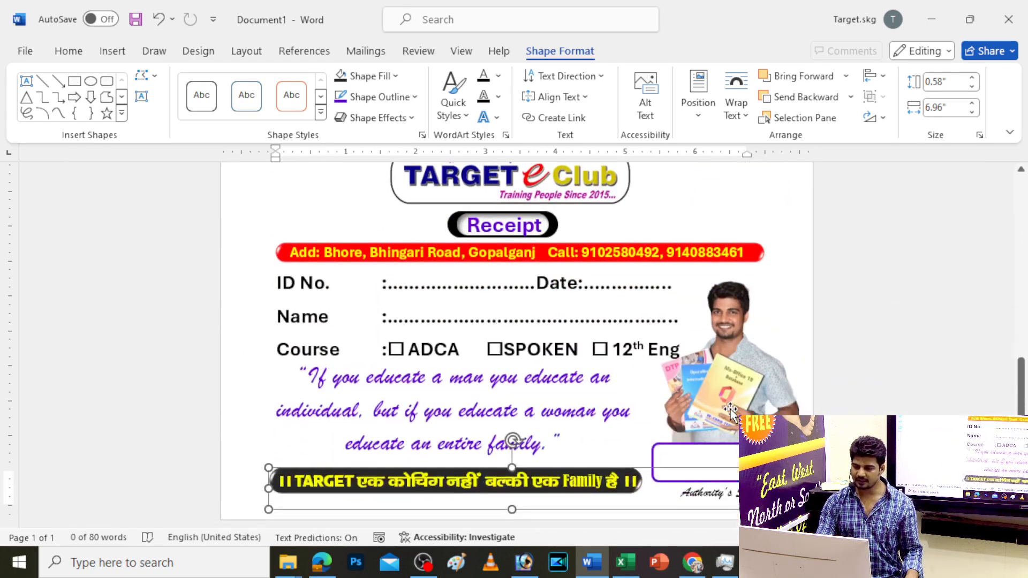
{"action": "left_click", "coordinate": [635, 255]}
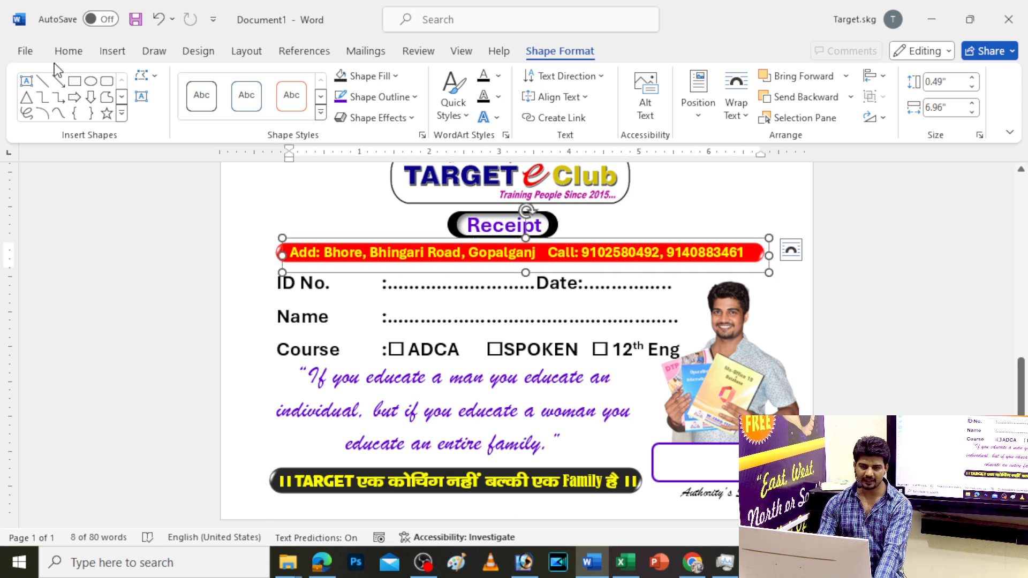
Apply the Baggy DEMO font to the address banner text
{"action": "left_click", "coordinate": [68, 51]}
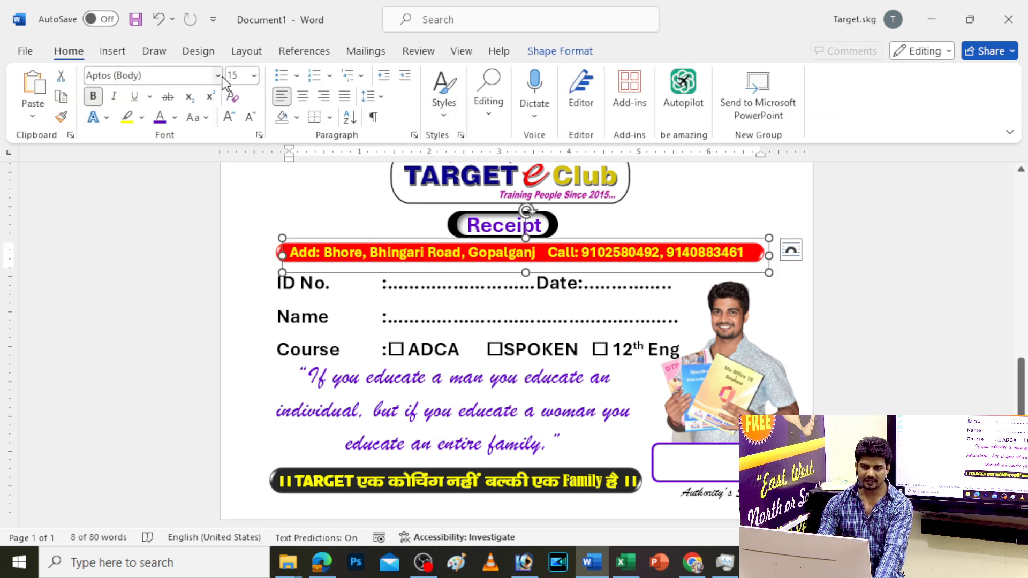
{"action": "left_click", "coordinate": [218, 75]}
{"action": "scroll", "coordinate": [159, 353], "scroll_direction": "down", "scroll_amount": 5}
{"action": "scroll", "coordinate": [153, 384], "scroll_direction": "down", "scroll_amount": 10}
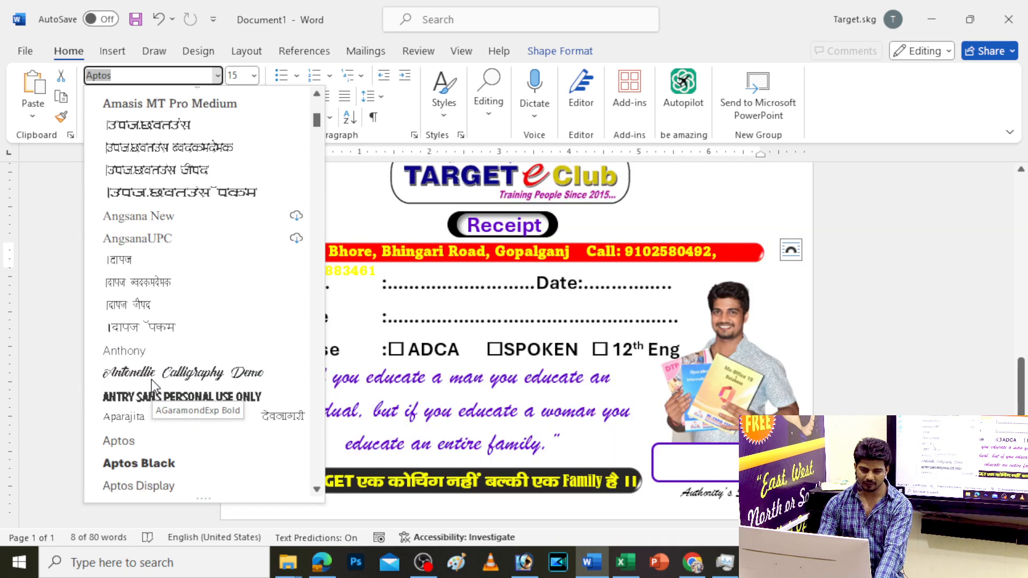
{"action": "scroll", "coordinate": [154, 384], "scroll_direction": "down", "scroll_amount": 5}
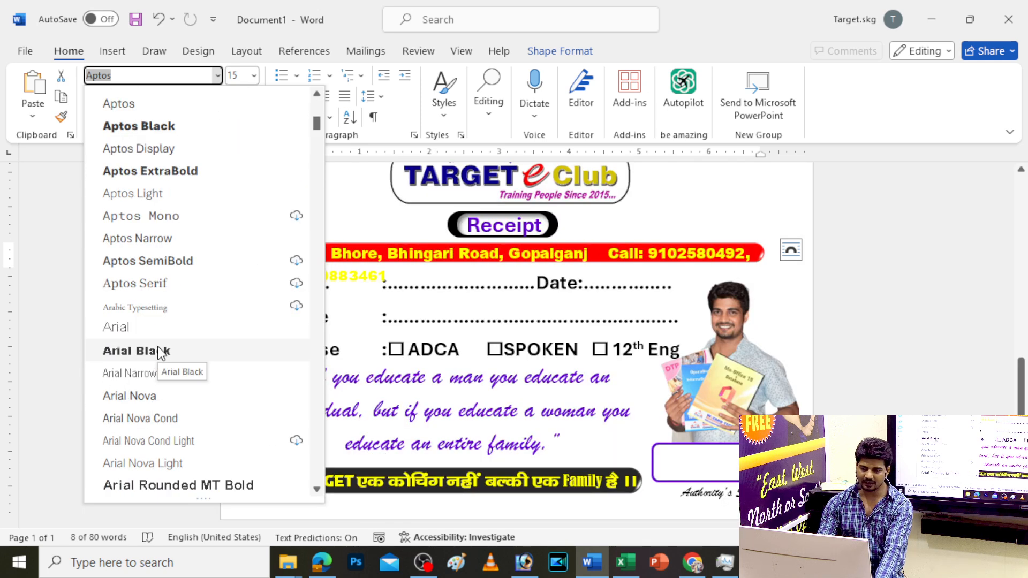
{"action": "scroll", "coordinate": [160, 353], "scroll_direction": "down", "scroll_amount": 2}
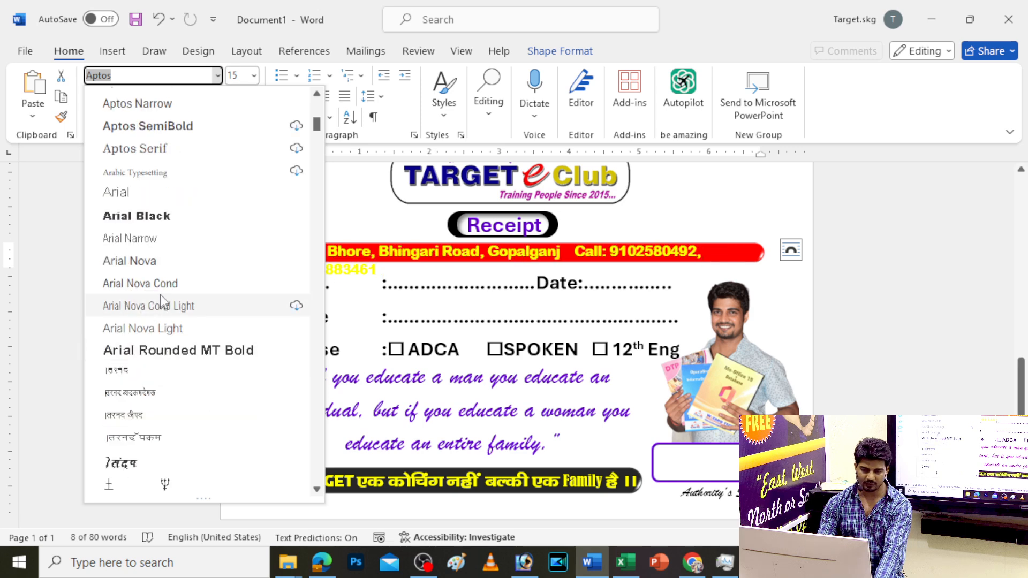
{"action": "scroll", "coordinate": [156, 278], "scroll_direction": "down", "scroll_amount": 5}
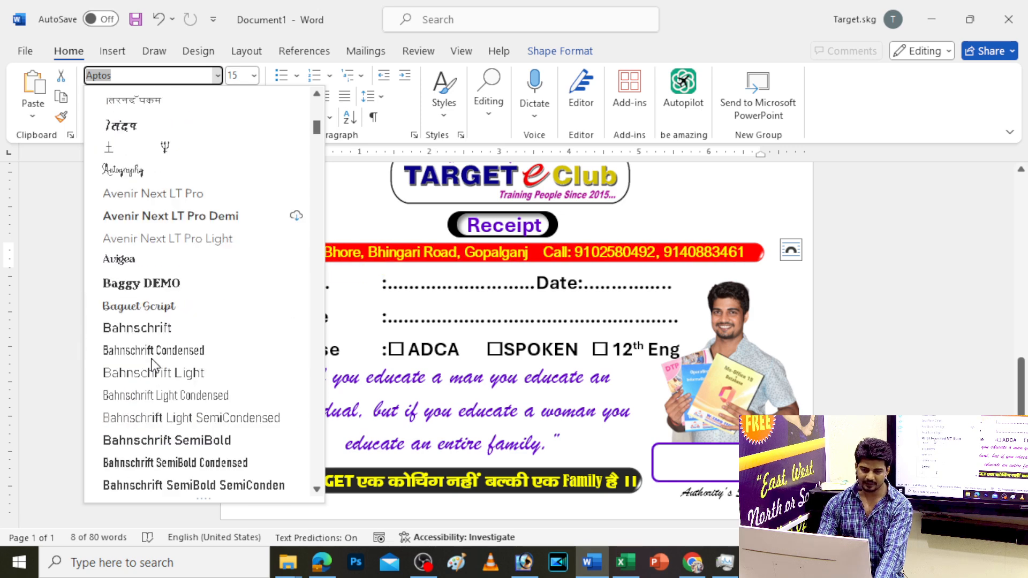
{"action": "left_click", "coordinate": [152, 289]}
Turn off bold on the address text and set its size to 15
{"action": "left_click", "coordinate": [94, 97]}
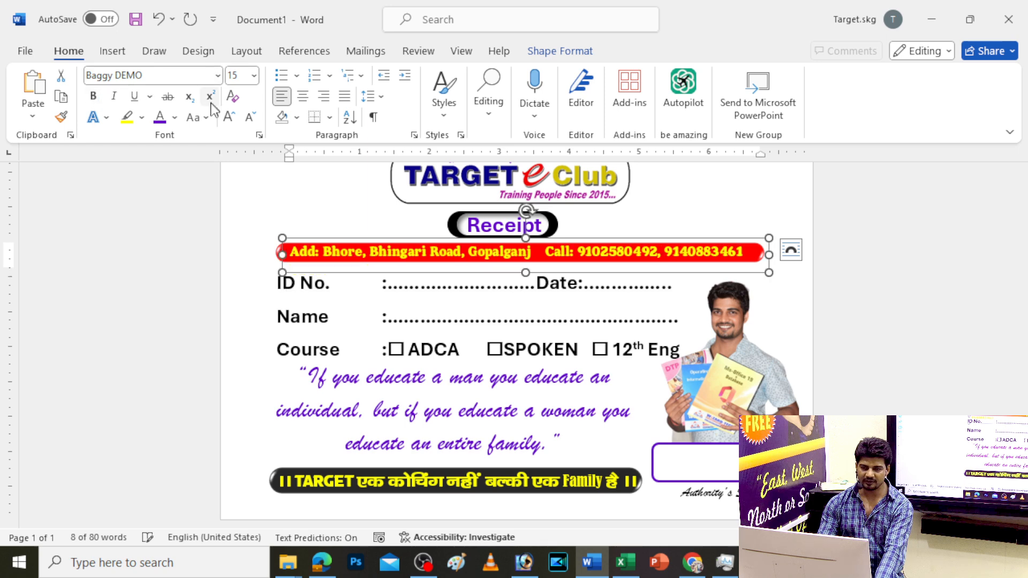
{"action": "left_click", "coordinate": [250, 117]}
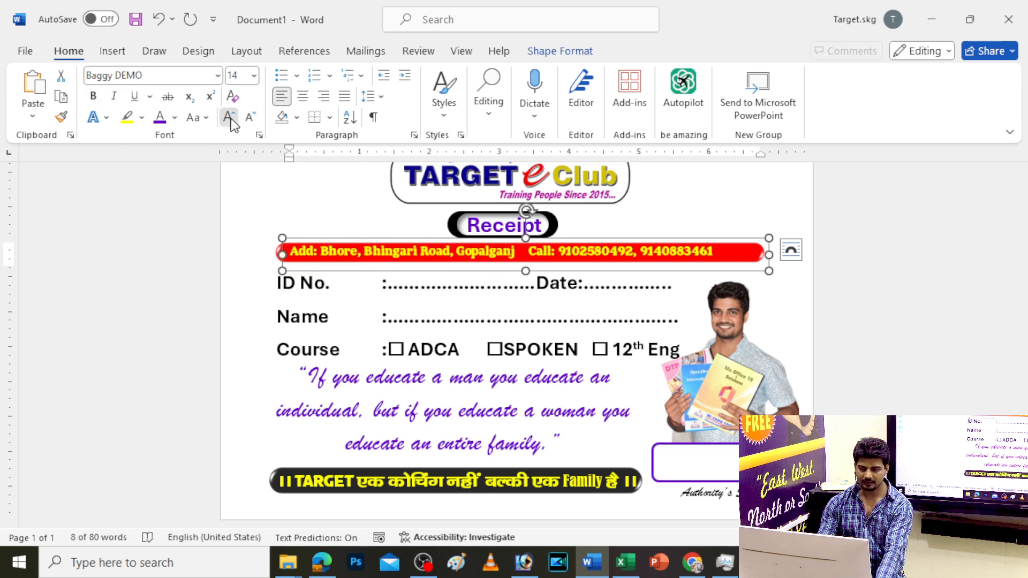
{"action": "left_click", "coordinate": [228, 117]}
{"action": "key", "text": "ctrl+z"}
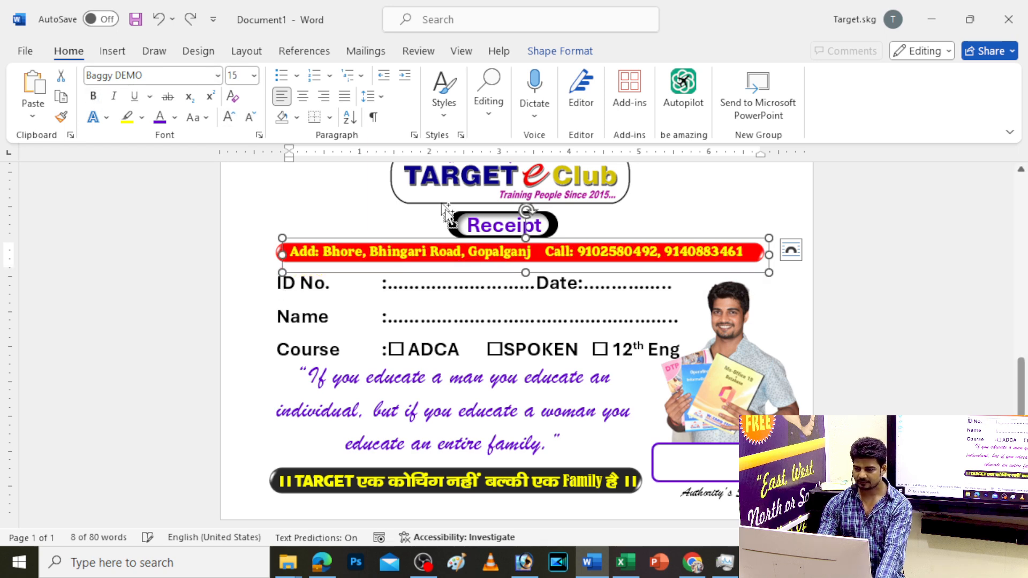
{"action": "scroll", "coordinate": [377, 165], "scroll_direction": "up", "scroll_amount": 5, "text": "ctrl"}
Nudge the address text box down and right, and narrow it from the right to fit the banner
{"action": "left_click_drag", "start_coordinate": [860, 236], "coordinate": [860, 237]}
{"action": "key", "text": "ctrl+Right"}
{"action": "key", "text": "ctrl+Right"}
{"action": "key", "text": "ctrl+Right"}
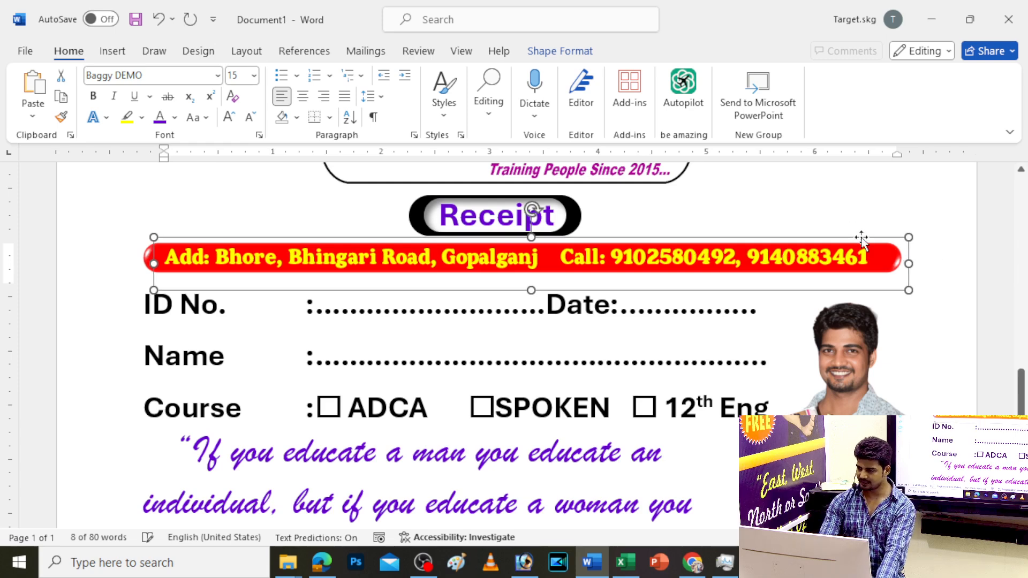
{"action": "left_click_drag", "start_coordinate": [910, 261], "coordinate": [884, 261]}
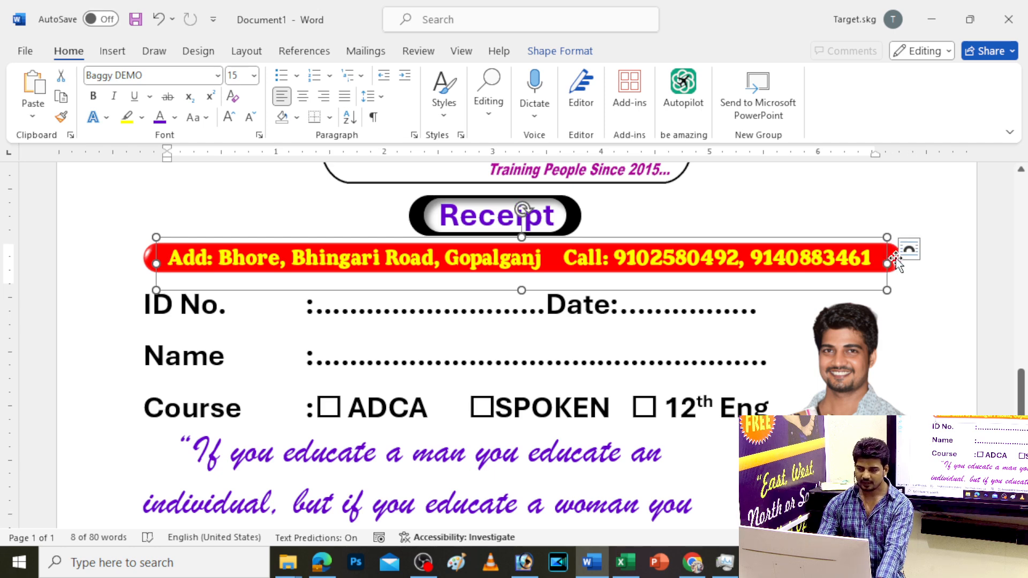
{"action": "left_click", "coordinate": [895, 261], "text": "shift"}
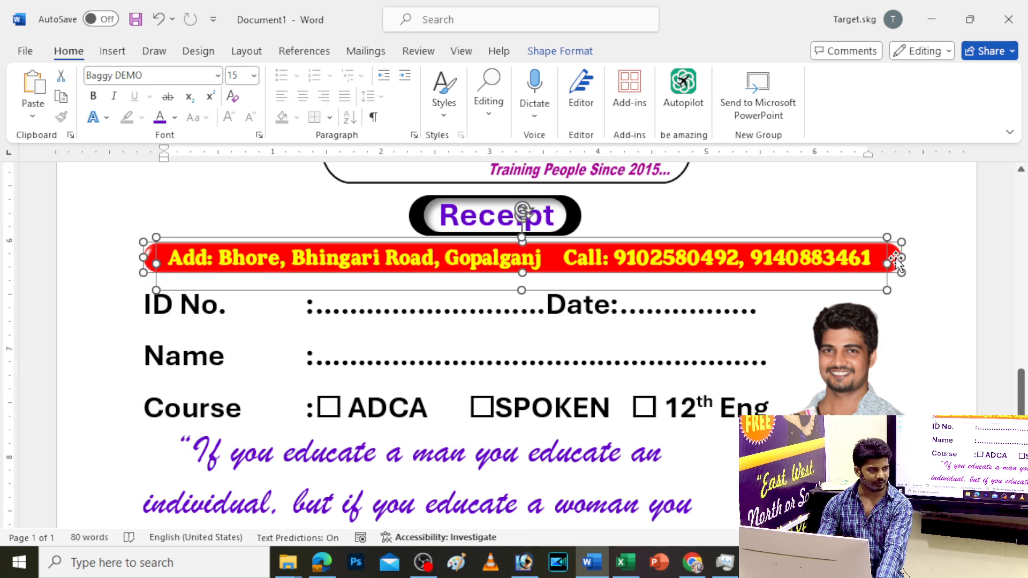
{"action": "left_click", "coordinate": [888, 253]}
Fill the receipt's address banner with the blue standard colour
{"action": "left_click", "coordinate": [892, 256]}
{"action": "left_click", "coordinate": [557, 51]}
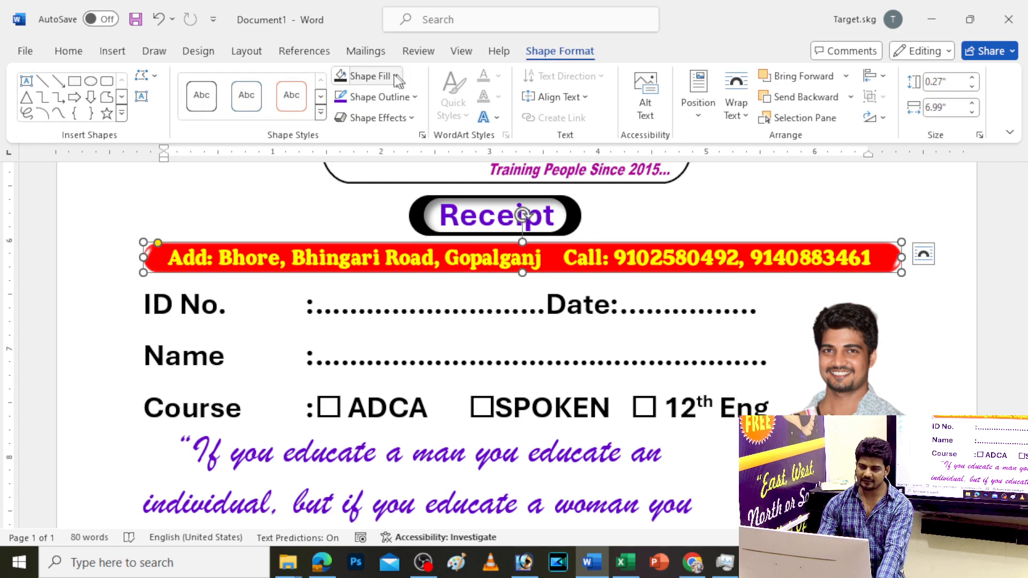
{"action": "left_click", "coordinate": [399, 77]}
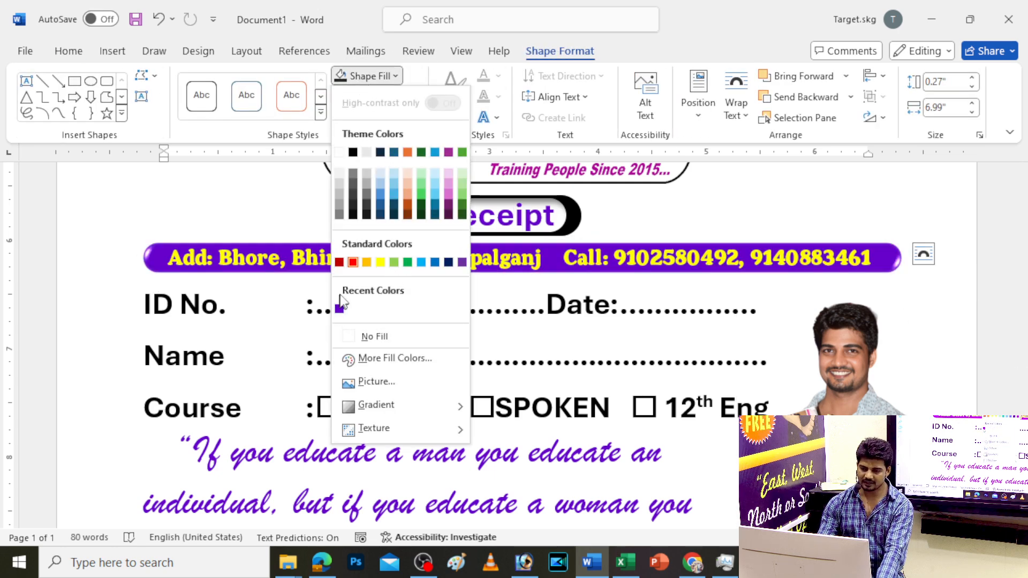
{"action": "left_click", "coordinate": [434, 262]}
Make the address and phone text in the banner white
{"action": "left_click", "coordinate": [538, 256]}
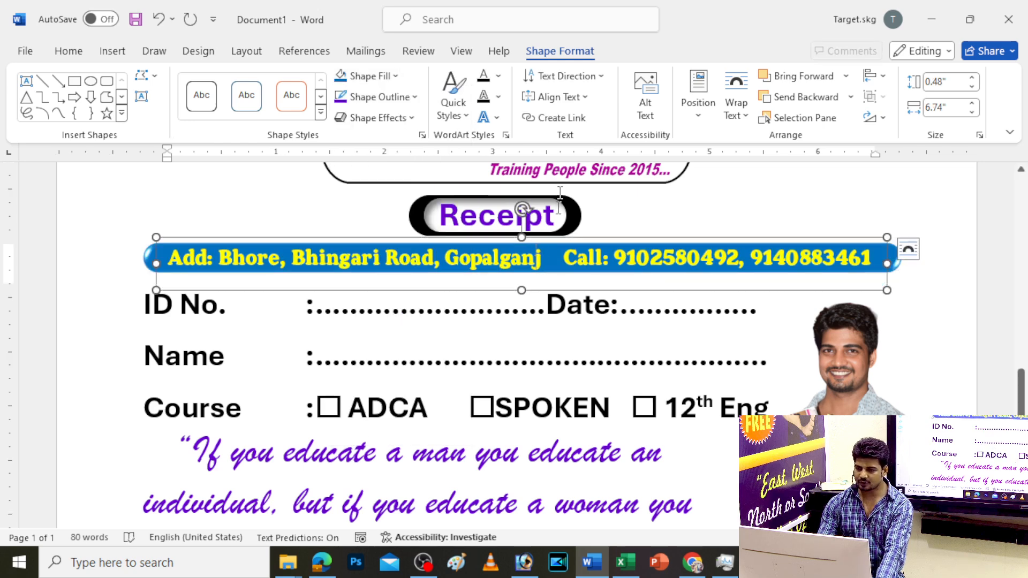
{"action": "left_click", "coordinate": [497, 76]}
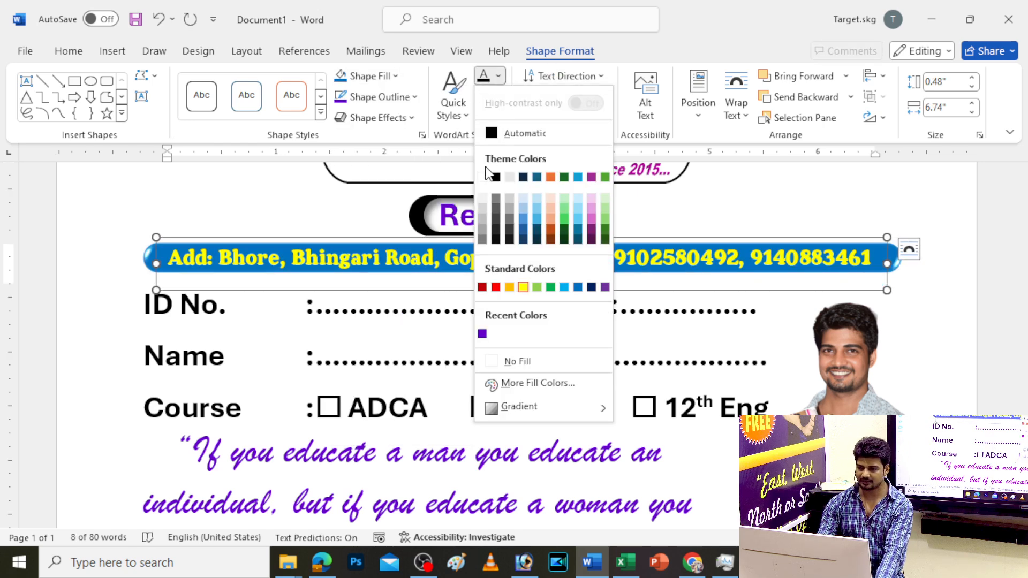
{"action": "left_click", "coordinate": [483, 177]}
{"action": "scroll", "coordinate": [618, 269], "scroll_direction": "down", "scroll_amount": 5}
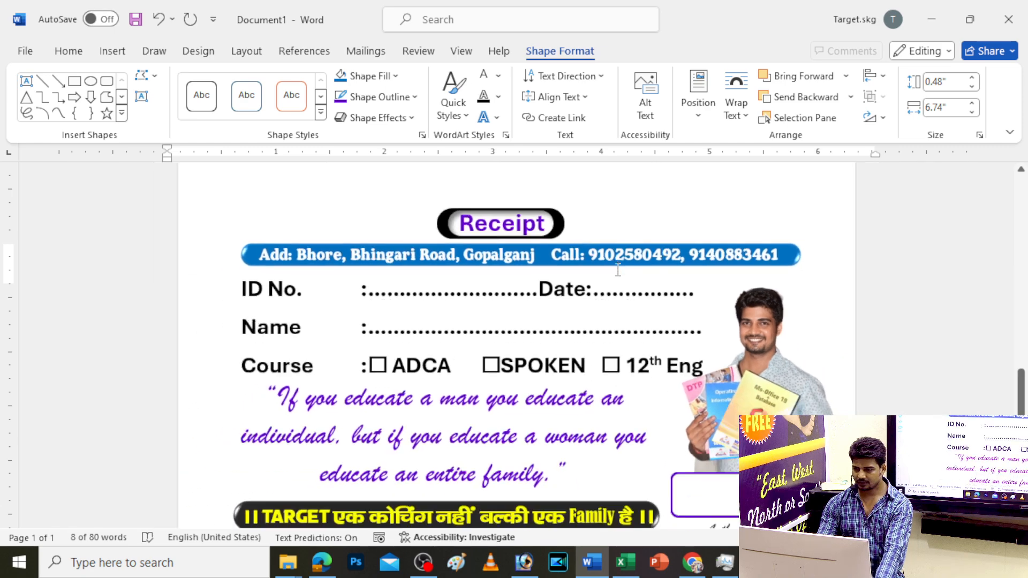
{"action": "scroll", "coordinate": [618, 269], "scroll_direction": "up", "scroll_amount": 5}
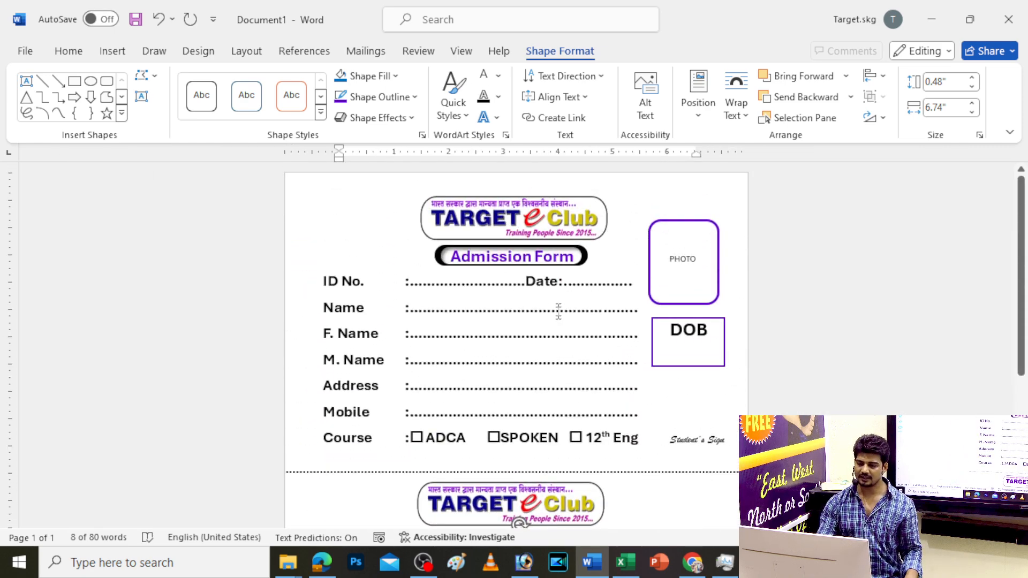
Insert the Wizard Logo image from the SG PNG folder on this device
{"action": "scroll", "coordinate": [557, 302], "scroll_direction": "down", "scroll_amount": 3}
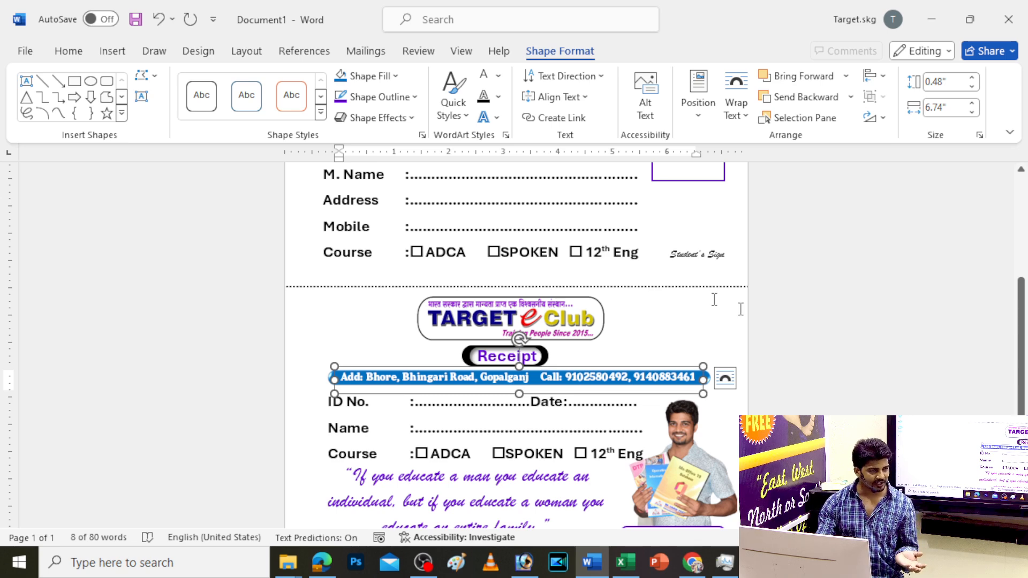
{"action": "left_click", "coordinate": [111, 52]}
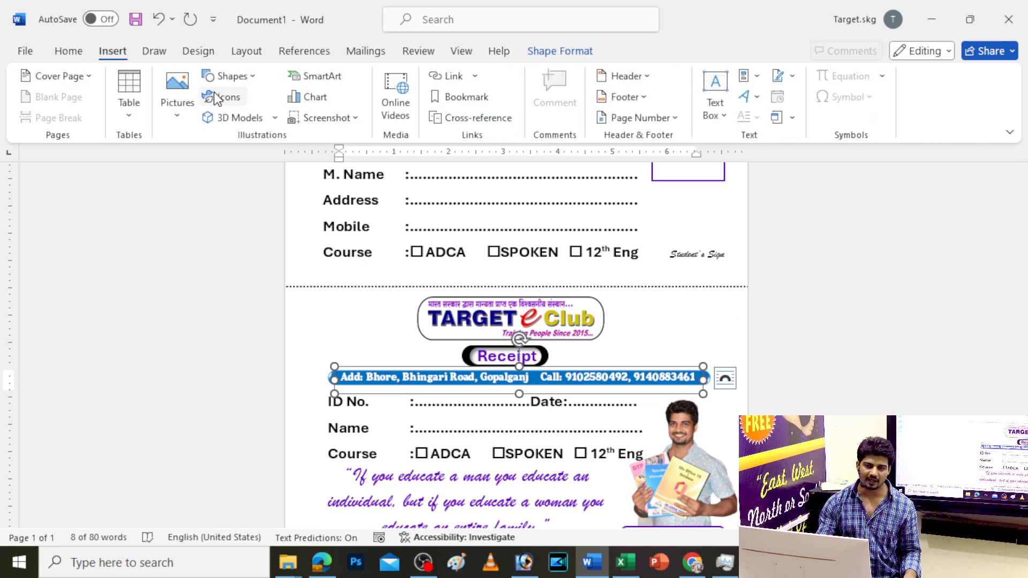
{"action": "left_click", "coordinate": [182, 106]}
{"action": "left_click", "coordinate": [240, 171]}
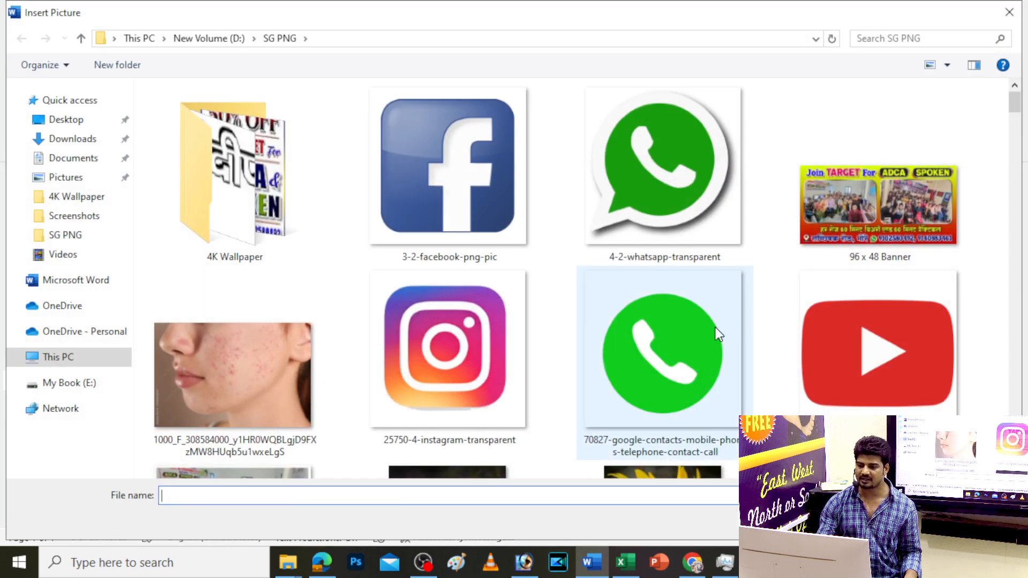
{"action": "left_click", "coordinate": [714, 326]}
{"action": "scroll", "coordinate": [716, 331], "scroll_direction": "down", "scroll_amount": 10}
{"action": "scroll", "coordinate": [717, 334], "scroll_direction": "down", "scroll_amount": 15}
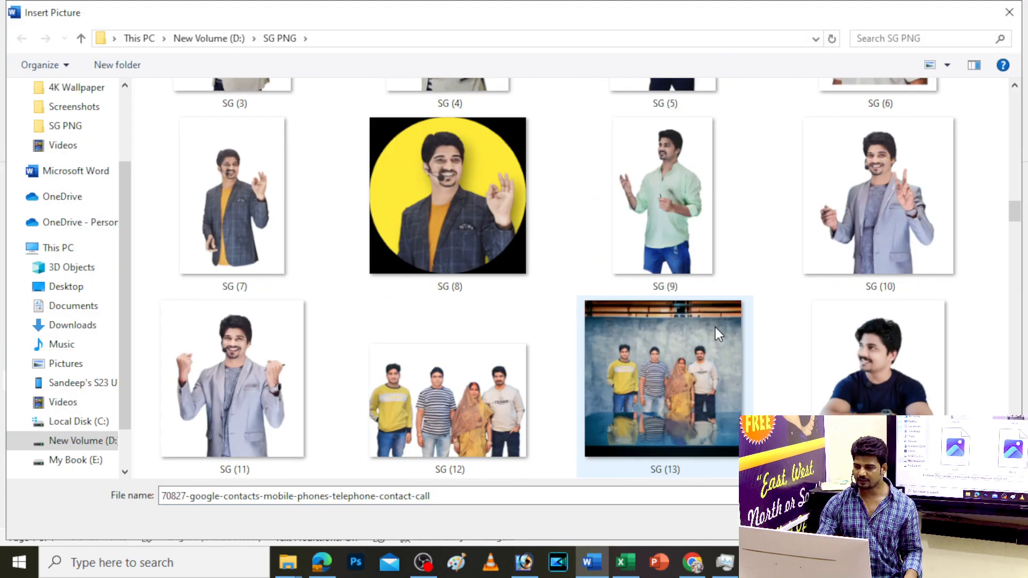
{"action": "left_click", "coordinate": [717, 335]}
{"action": "key", "text": "w"}
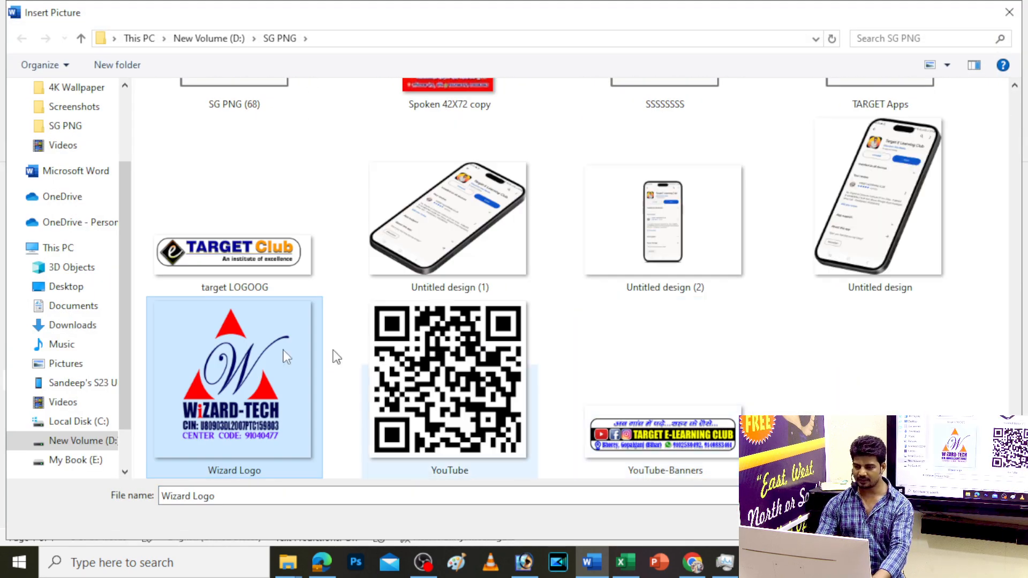
{"action": "double_click", "coordinate": [227, 353]}
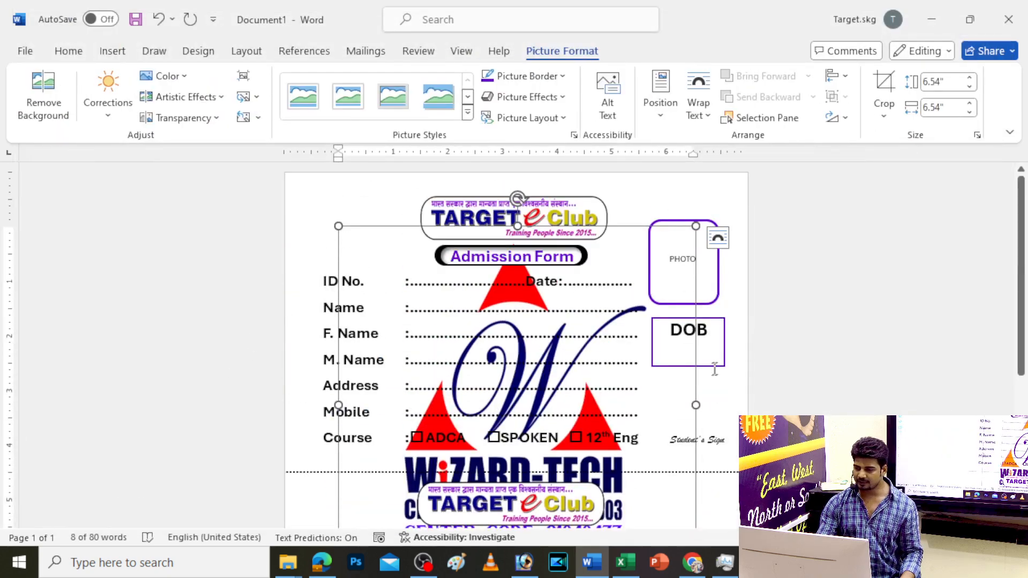
Set the logo to In Front of Text and drag it toward the receipt header
{"action": "left_click", "coordinate": [717, 237]}
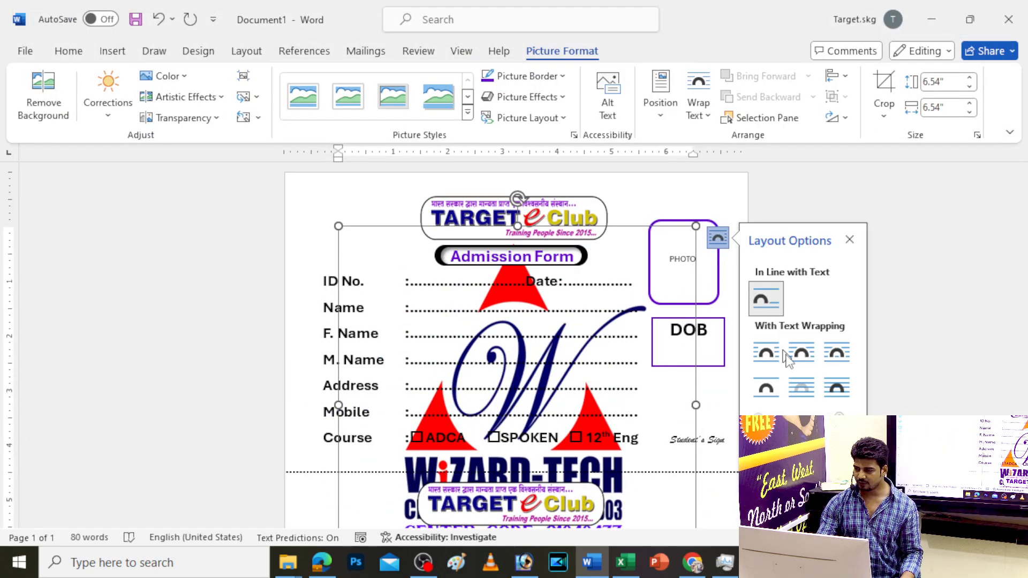
{"action": "left_click", "coordinate": [836, 388]}
{"action": "left_click_drag", "start_coordinate": [695, 228], "coordinate": [441, 475]}
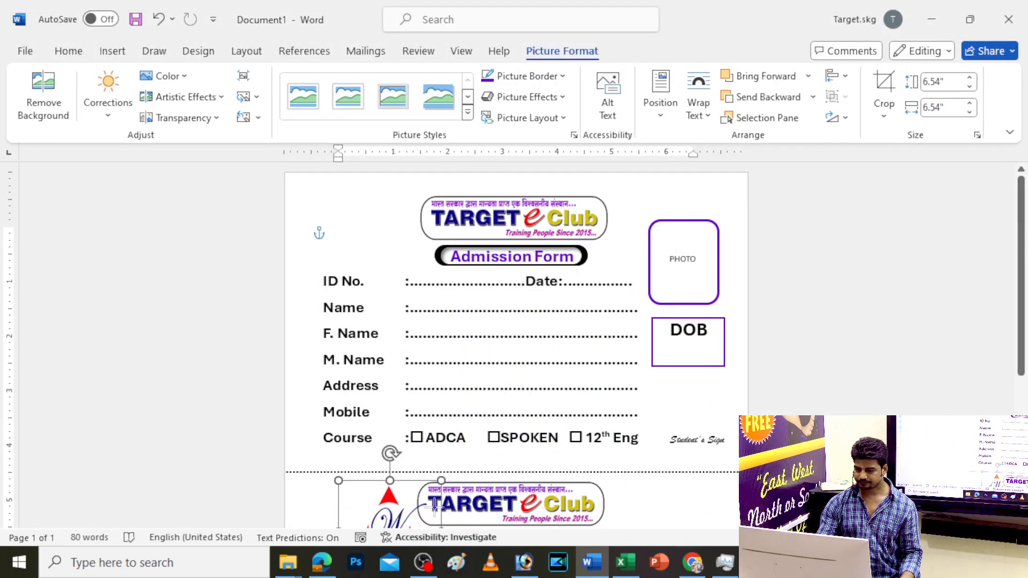
{"action": "scroll", "coordinate": [441, 374], "scroll_direction": "down", "scroll_amount": 5}
{"action": "left_click_drag", "start_coordinate": [546, 267], "coordinate": [686, 247]}
Resize the Wizard-Tech logo to about 1.5 inches and place it beside the Receipt header
{"action": "left_click_drag", "start_coordinate": [726, 207], "coordinate": [699, 230]}
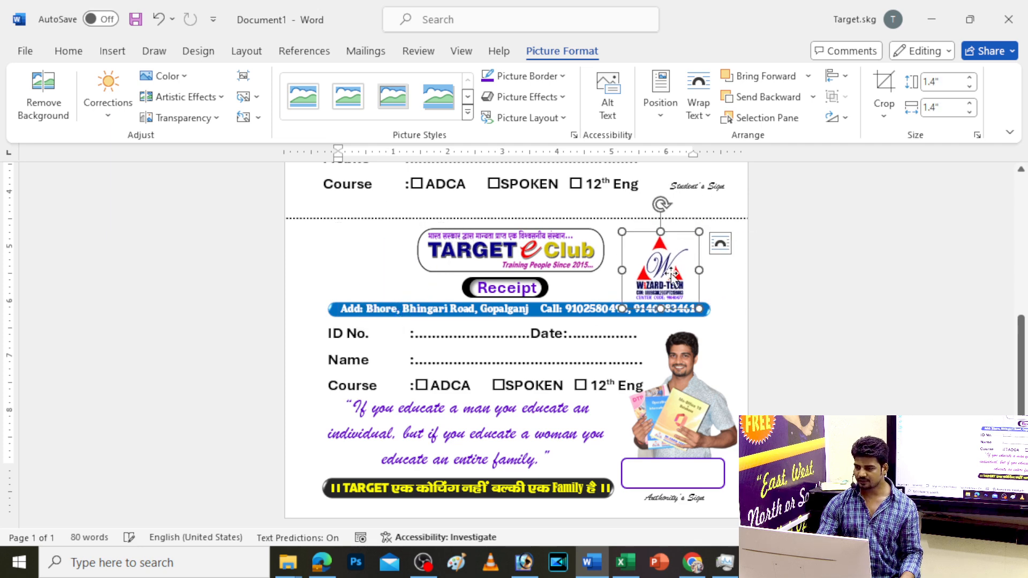
{"action": "left_click_drag", "start_coordinate": [671, 271], "coordinate": [653, 262]}
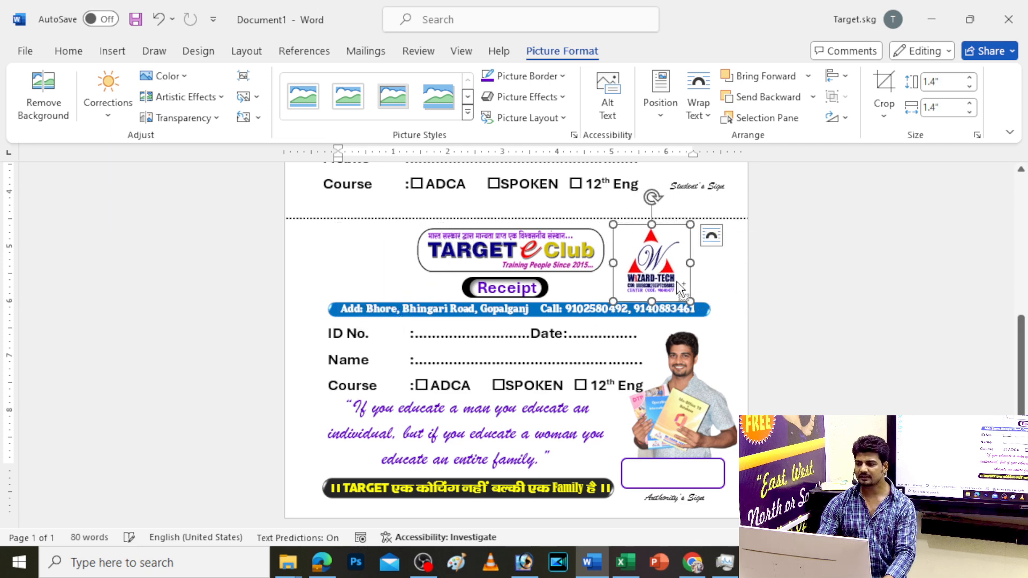
{"action": "left_click", "coordinate": [689, 278]}
{"action": "scroll", "coordinate": [688, 278], "scroll_direction": "up", "scroll_amount": 10, "text": "ctrl"}
{"action": "scroll", "coordinate": [834, 368], "scroll_direction": "up", "scroll_amount": 1, "text": "ctrl"}
{"action": "left_click", "coordinate": [722, 268]}
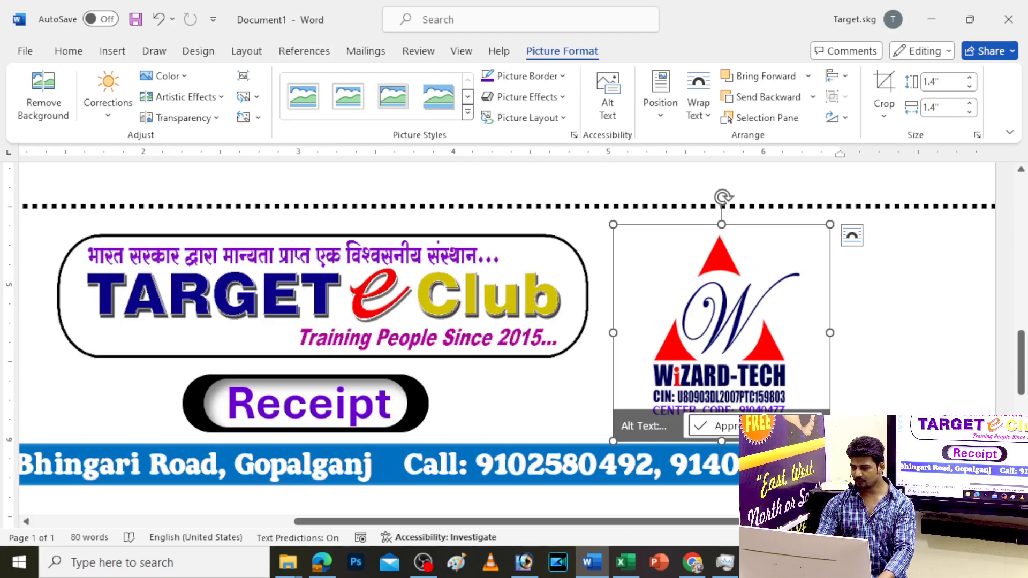
{"action": "left_click_drag", "start_coordinate": [829, 441], "coordinate": [848, 459]}
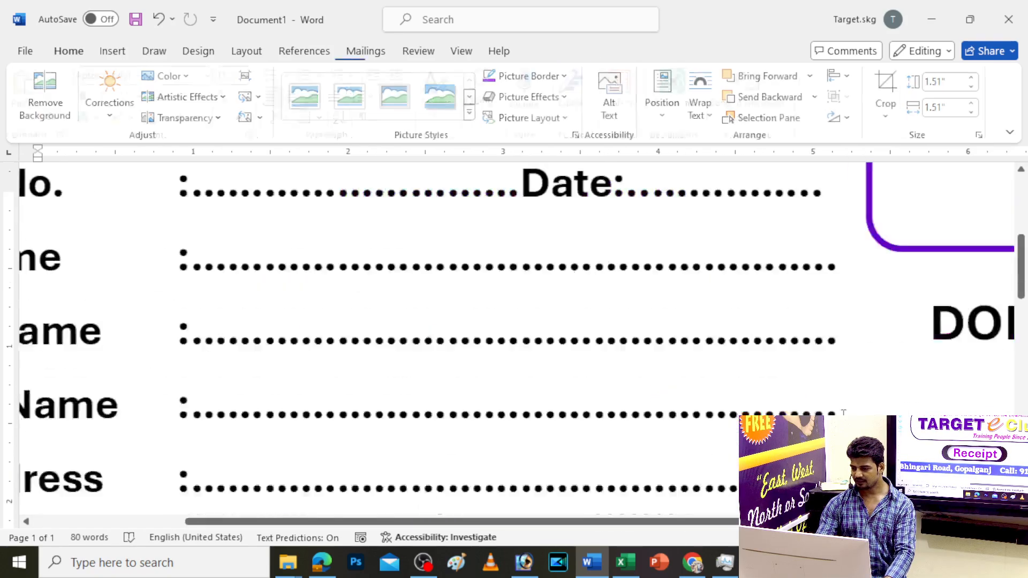
{"action": "scroll", "coordinate": [374, 331], "scroll_direction": "up", "scroll_amount": 3}
{"action": "scroll", "coordinate": [375, 332], "scroll_direction": "down", "scroll_amount": 4}
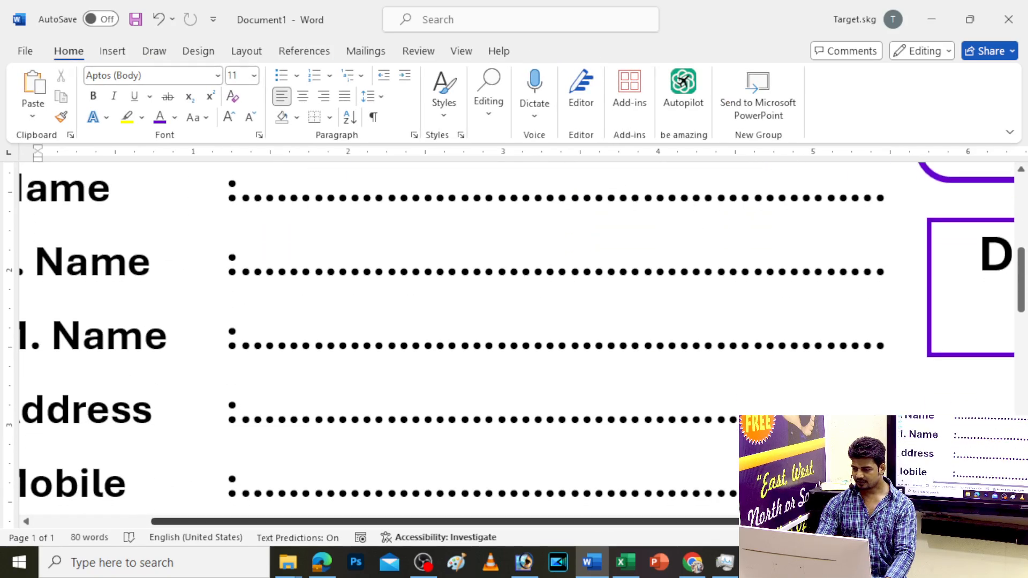
Review the finished receipt's logos, blue address banner and fields, then switch windows with Alt+Tab
{"action": "scroll", "coordinate": [876, 354], "scroll_direction": "right", "scroll_amount": 3}
{"action": "scroll", "coordinate": [875, 355], "scroll_direction": "up", "scroll_amount": 5}
{"action": "scroll", "coordinate": [874, 355], "scroll_direction": "down", "scroll_amount": 15}
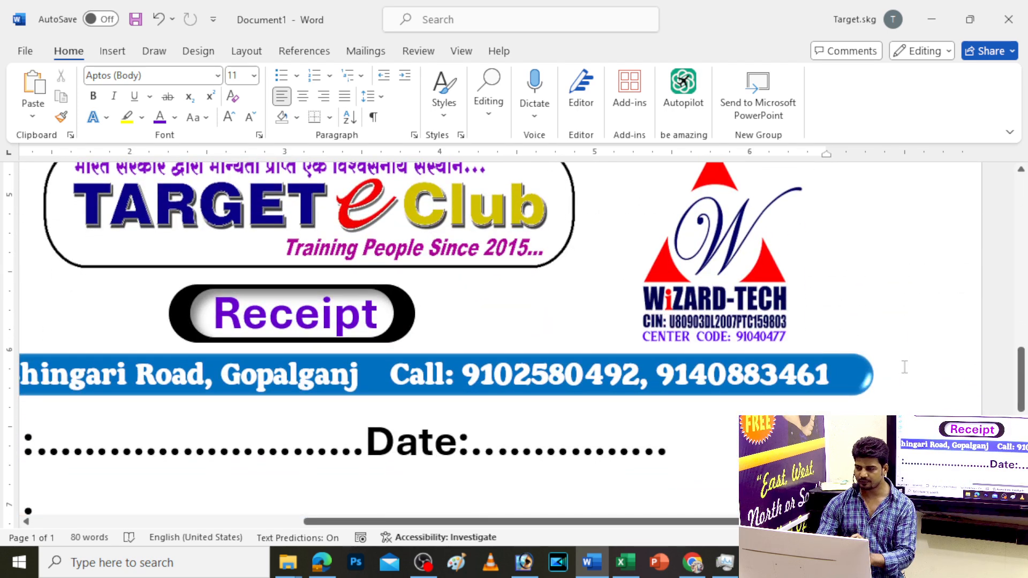
{"action": "scroll", "coordinate": [827, 356], "scroll_direction": "down", "scroll_amount": 10}
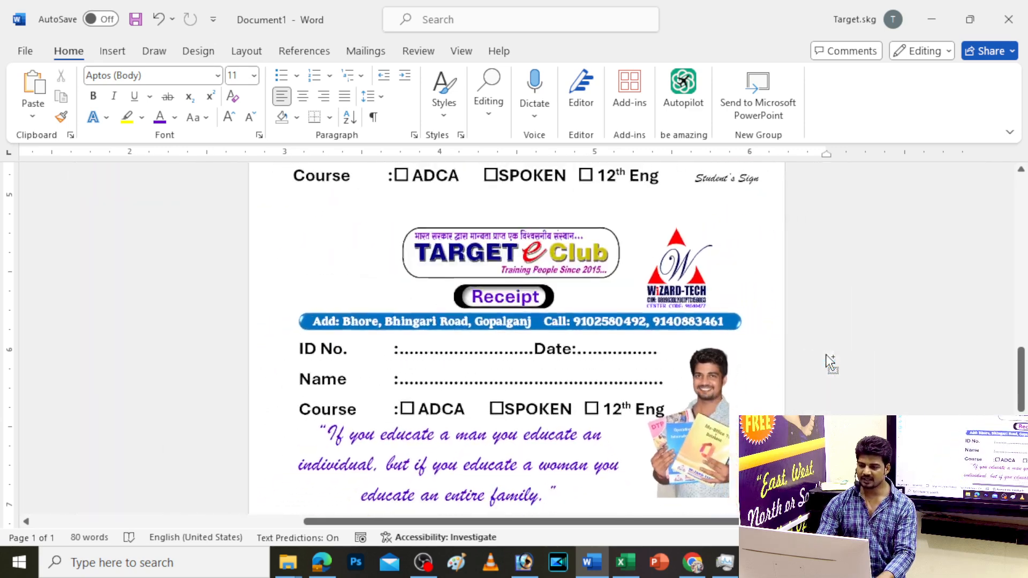
{"action": "scroll", "coordinate": [827, 355], "scroll_direction": "down", "scroll_amount": 1}
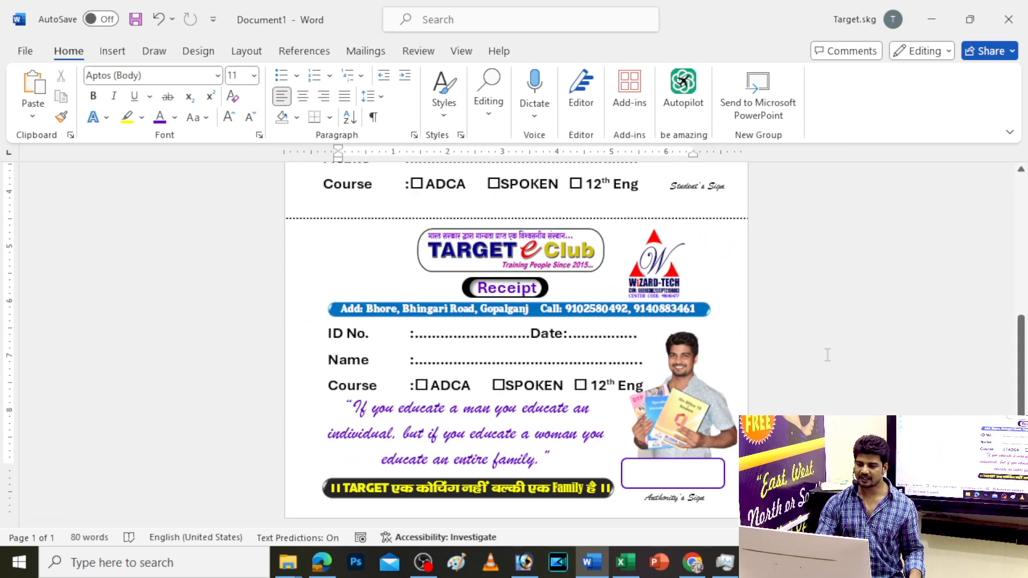
{"action": "scroll", "coordinate": [827, 355], "scroll_direction": "up", "scroll_amount": 5}
{"action": "scroll", "coordinate": [827, 355], "scroll_direction": "down", "scroll_amount": 4}
{"action": "scroll", "coordinate": [827, 355], "scroll_direction": "down", "scroll_amount": 1}
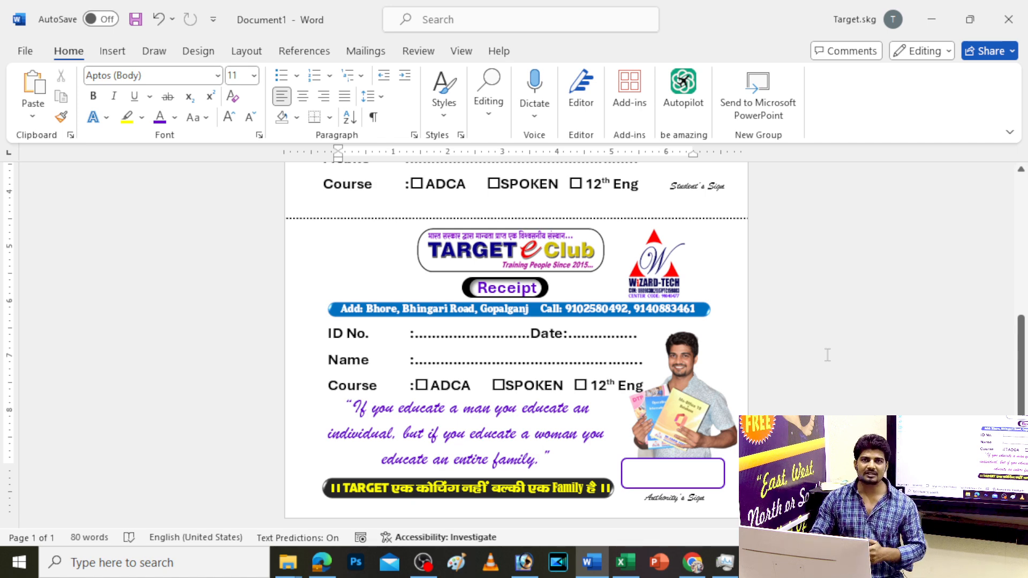
{"action": "key", "text": "alt+Tab"}
{"action": "key", "text": "alt+Tab"}
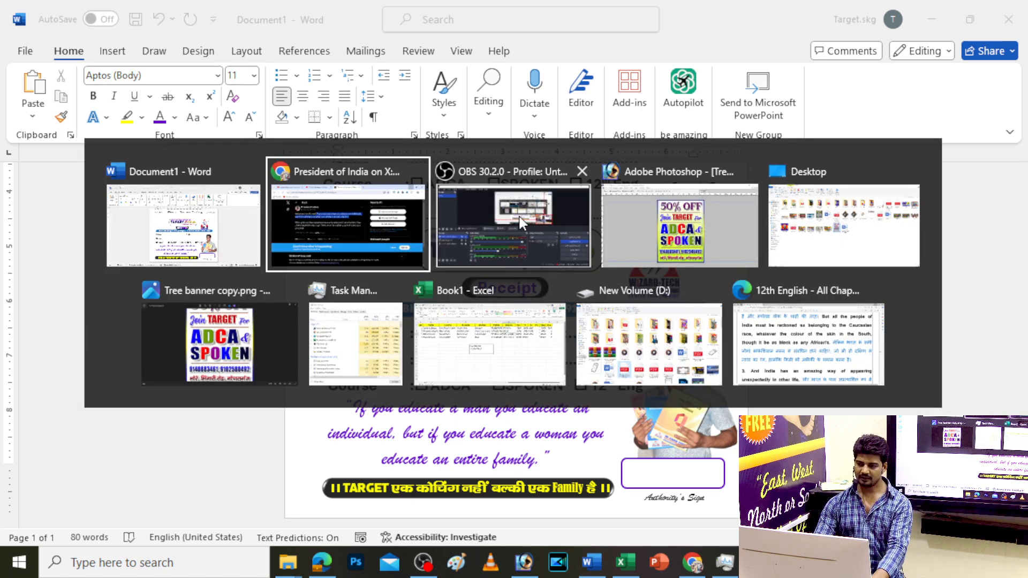